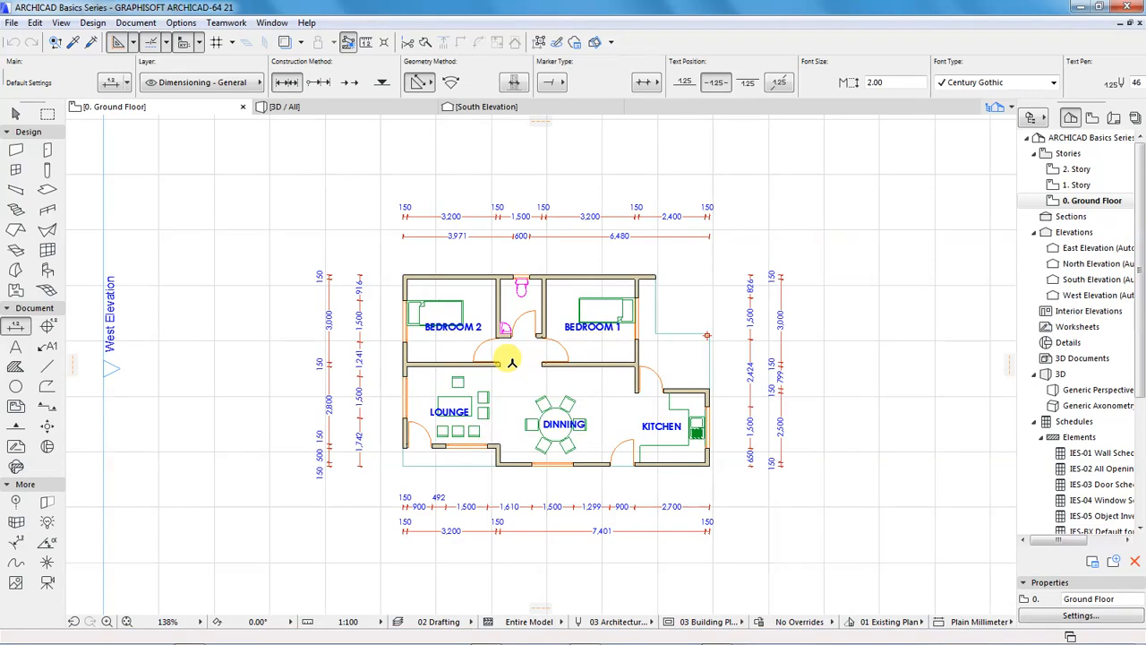
click(127, 621)
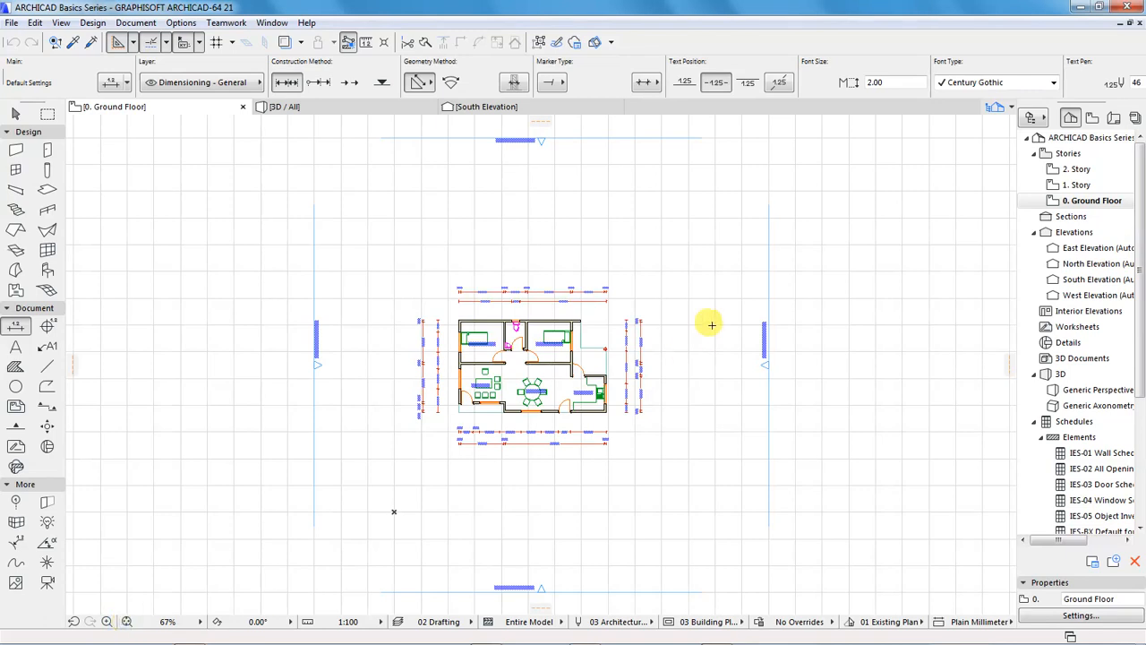
scroll(602, 348, up, 5)
scroll(632, 381, down, 2)
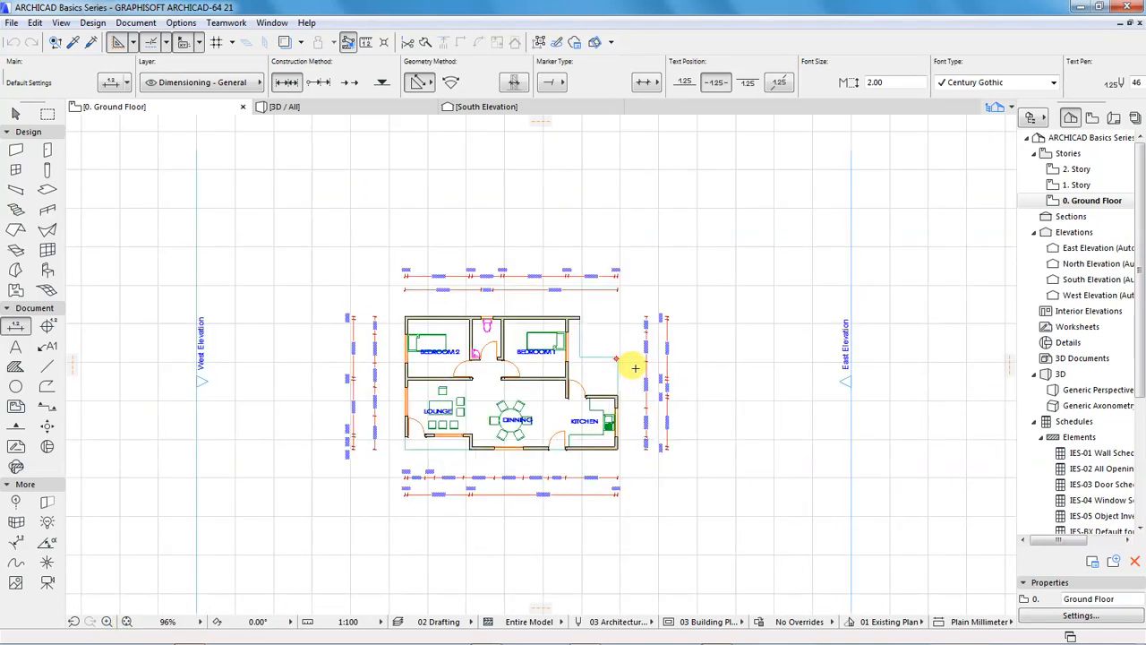
scroll(477, 396, down, 1)
scroll(477, 396, up, 1)
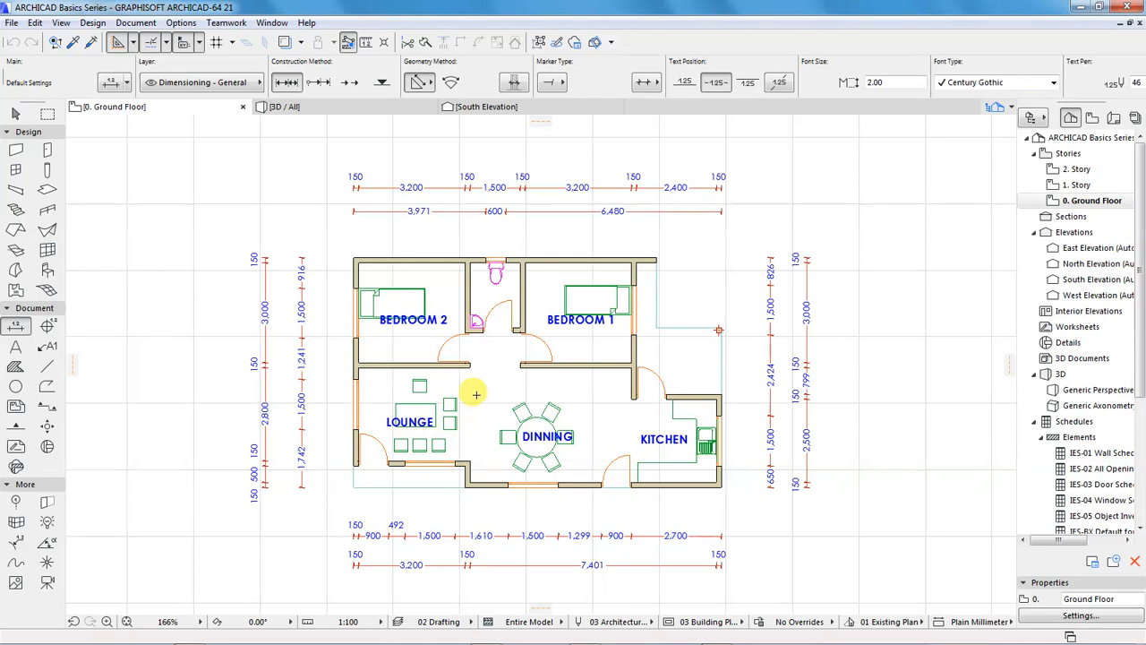
scroll(476, 396, down, 1)
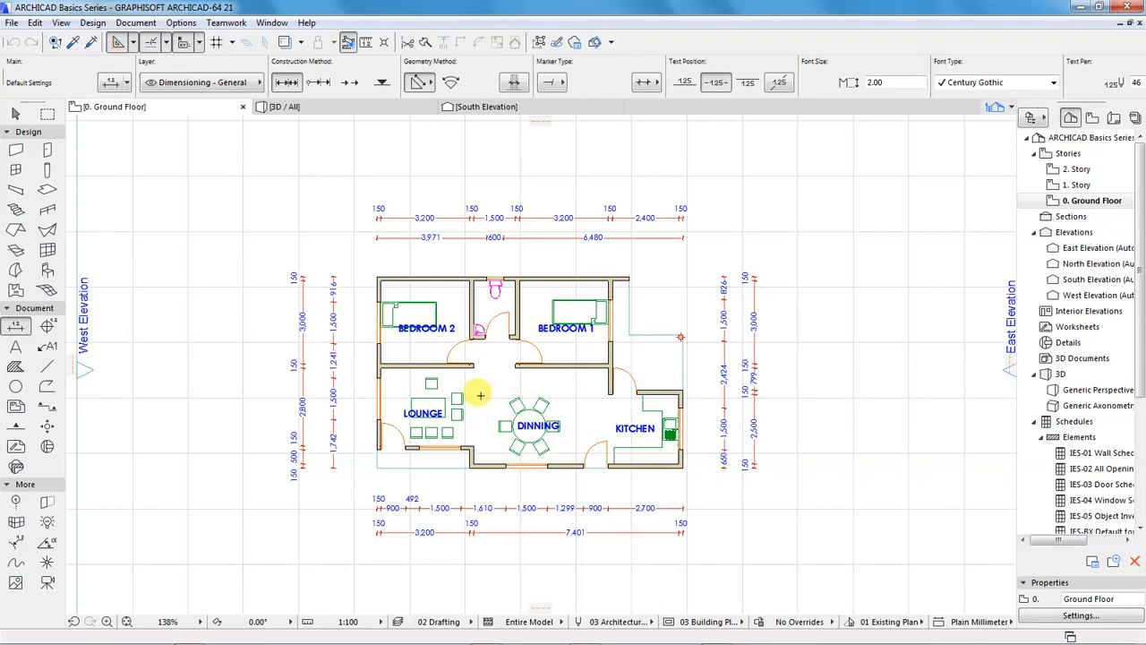
Examine the roofless building in the 3D view from several sides, then return to the ground floor plan
click(295, 107)
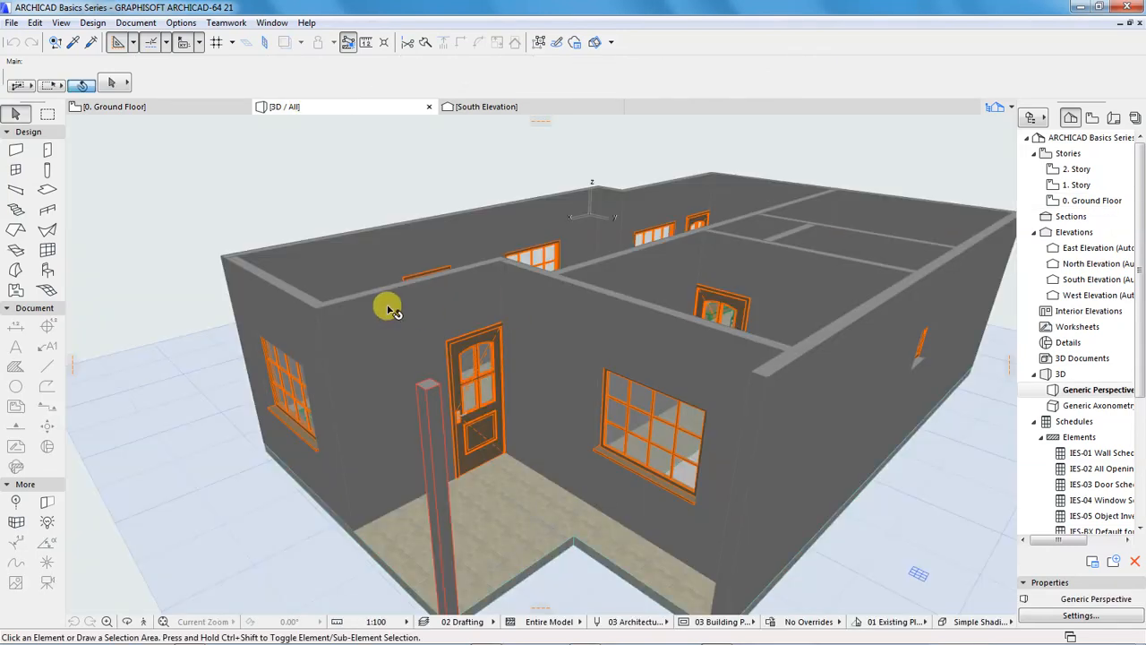
scroll(383, 303, down, 3)
shift+middle_drag(318, 324, 544, 355)
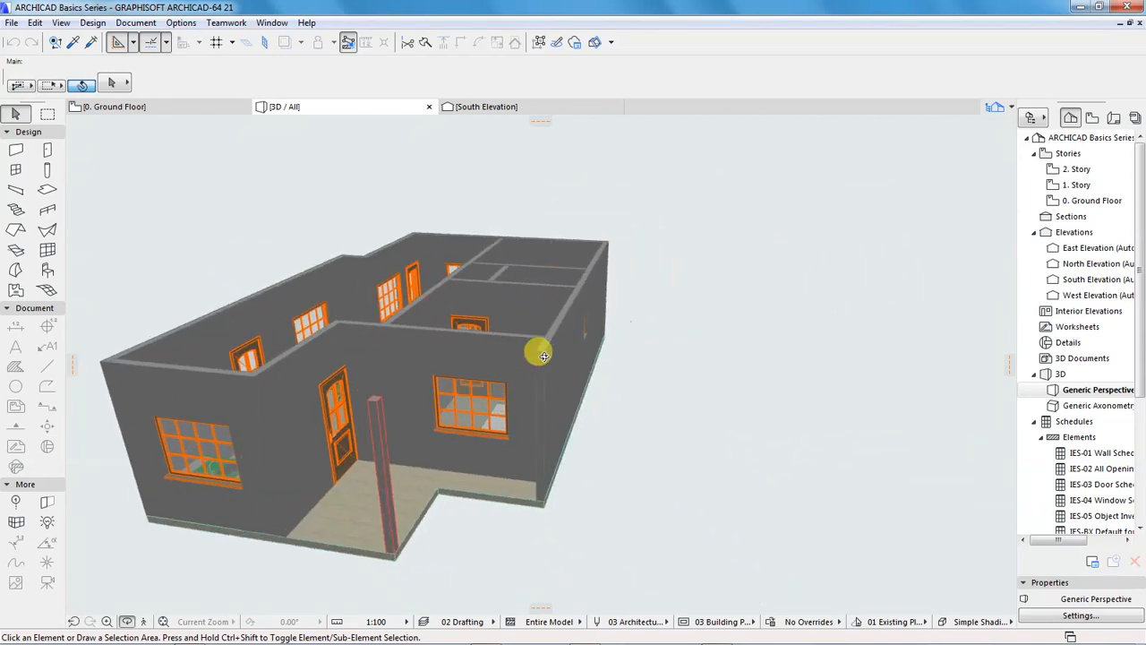
scroll(543, 356, down, 2)
shift+middle_drag(382, 373, 550, 365)
shift+middle_drag(295, 404, 309, 322)
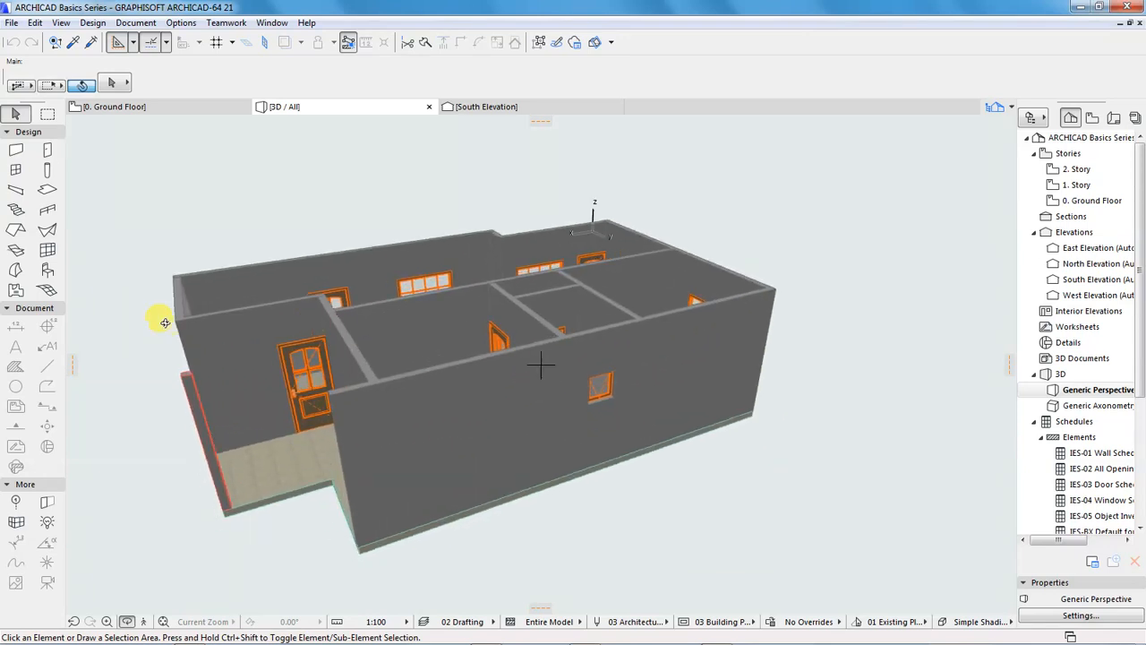
scroll(161, 319, up, 3)
click(133, 112)
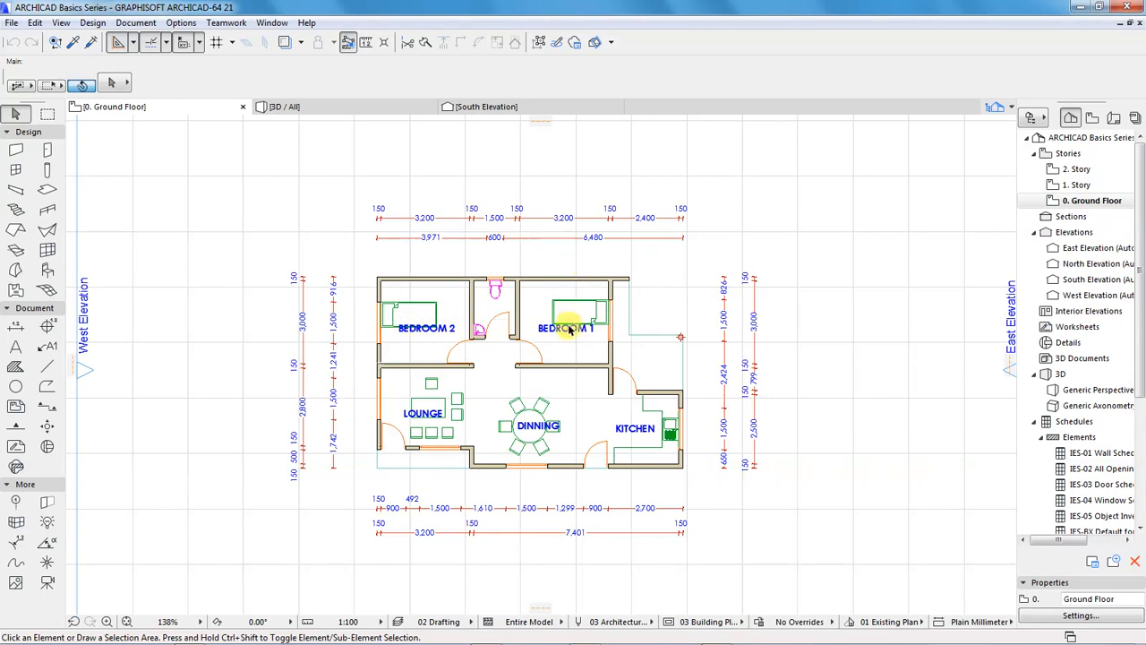
Draw a multi-plane roof with the complex roof method, tracing the building's outer corners including both veranda outlines
scroll(564, 349, up, 1)
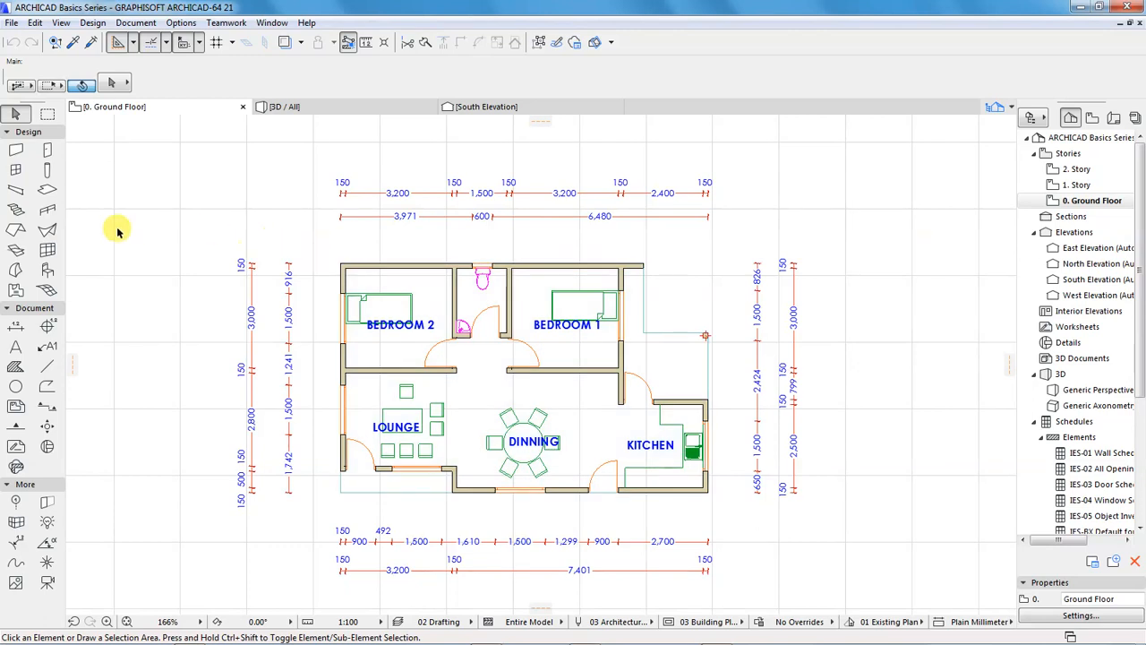
click(15, 229)
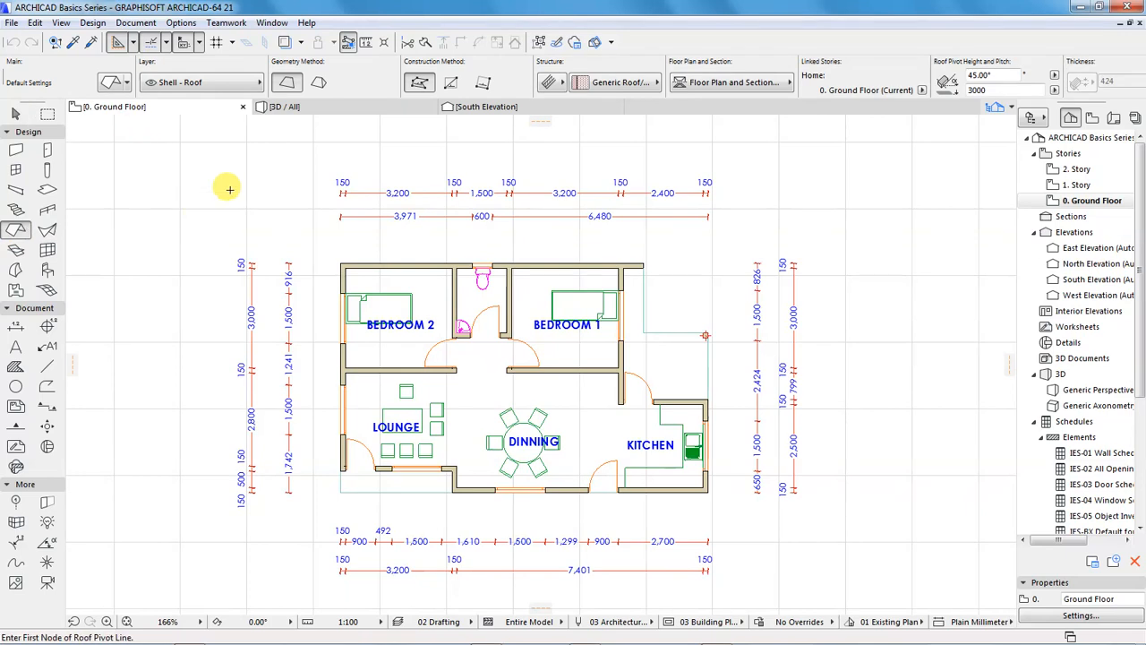
click(343, 262)
click(343, 491)
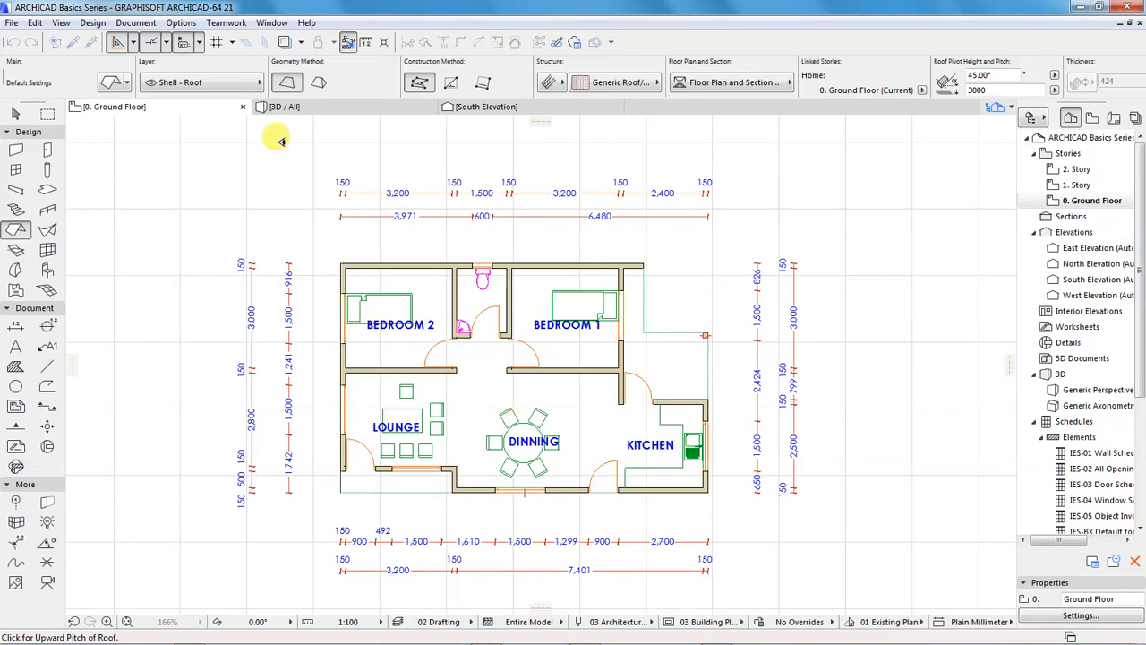
click(320, 84)
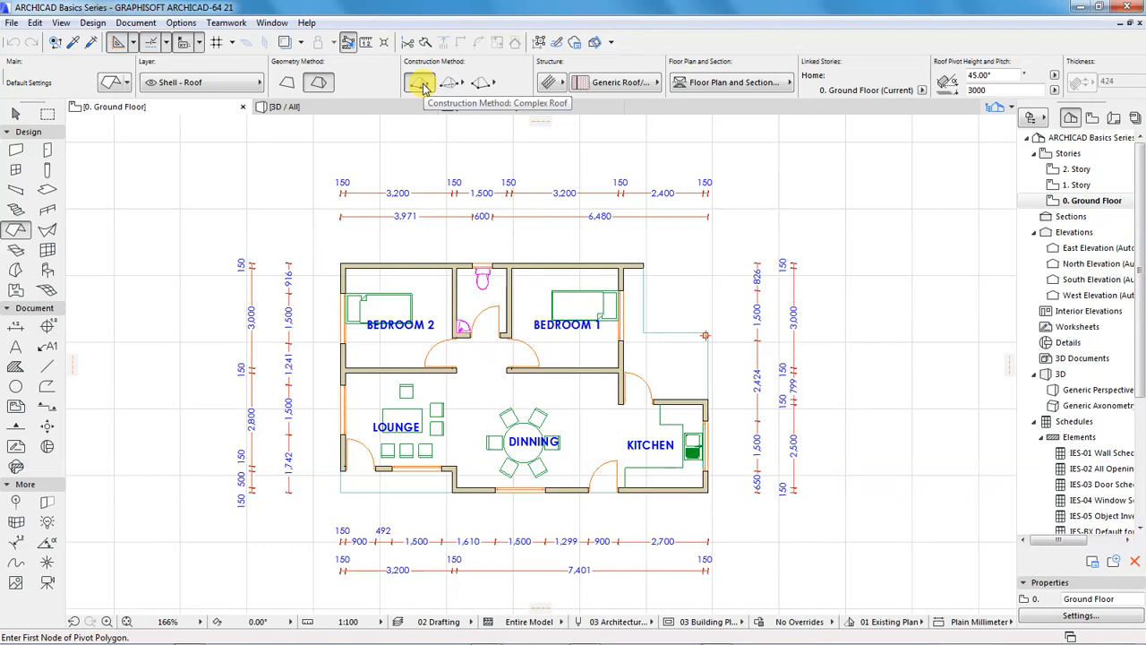
click(341, 263)
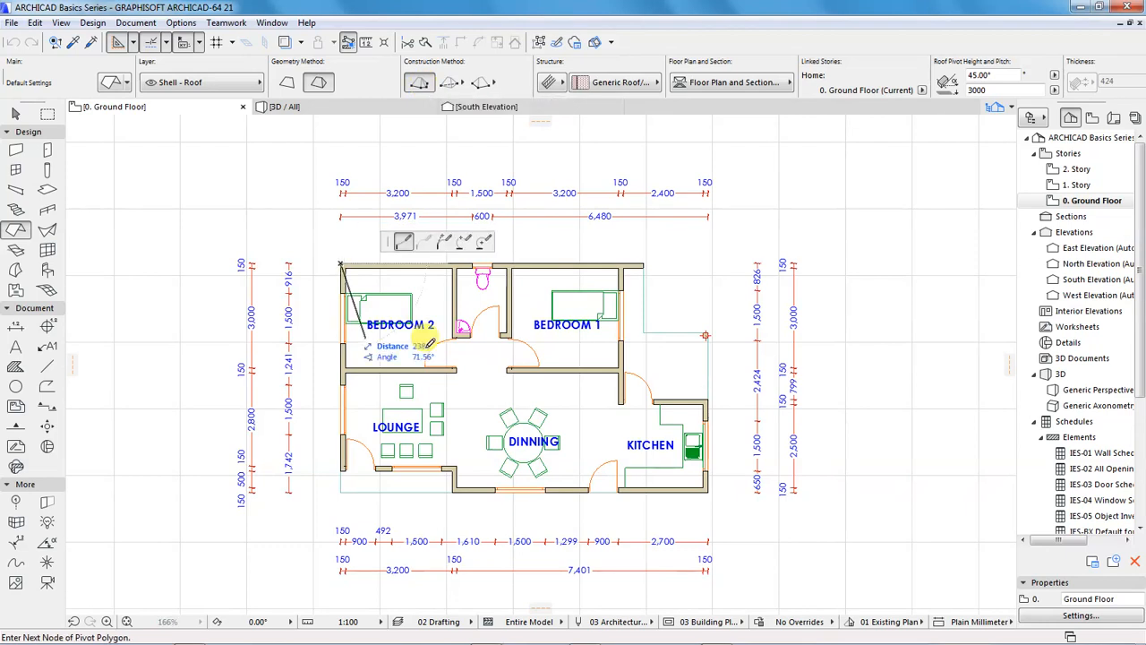
click(342, 493)
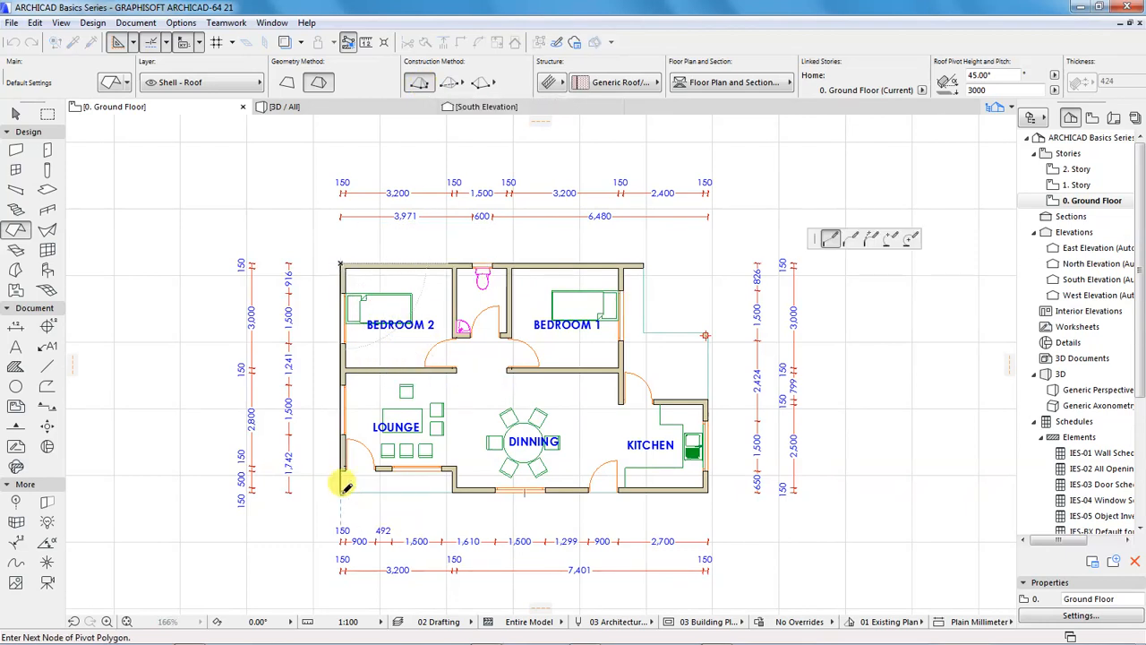
click(708, 493)
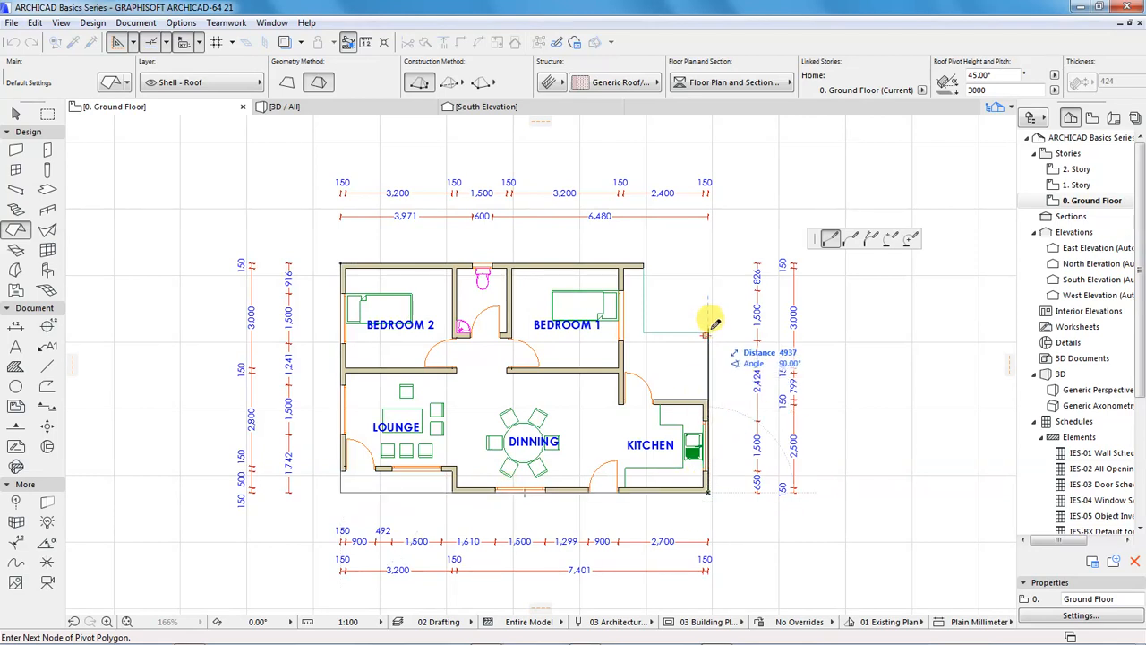
click(706, 334)
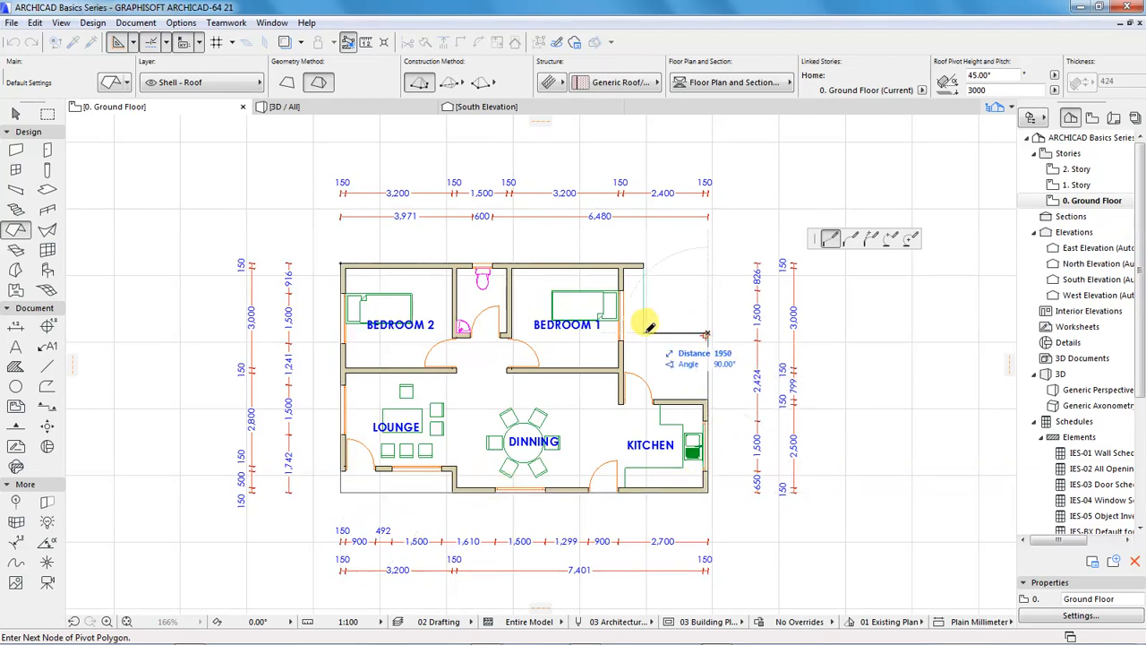
click(643, 334)
click(643, 265)
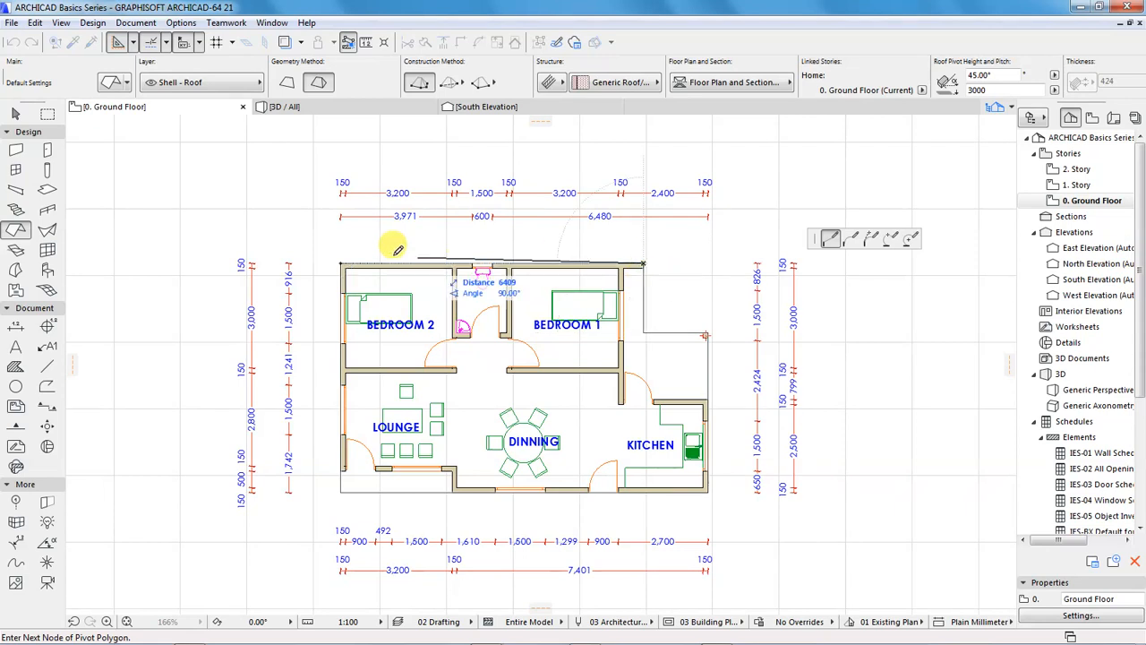
click(341, 262)
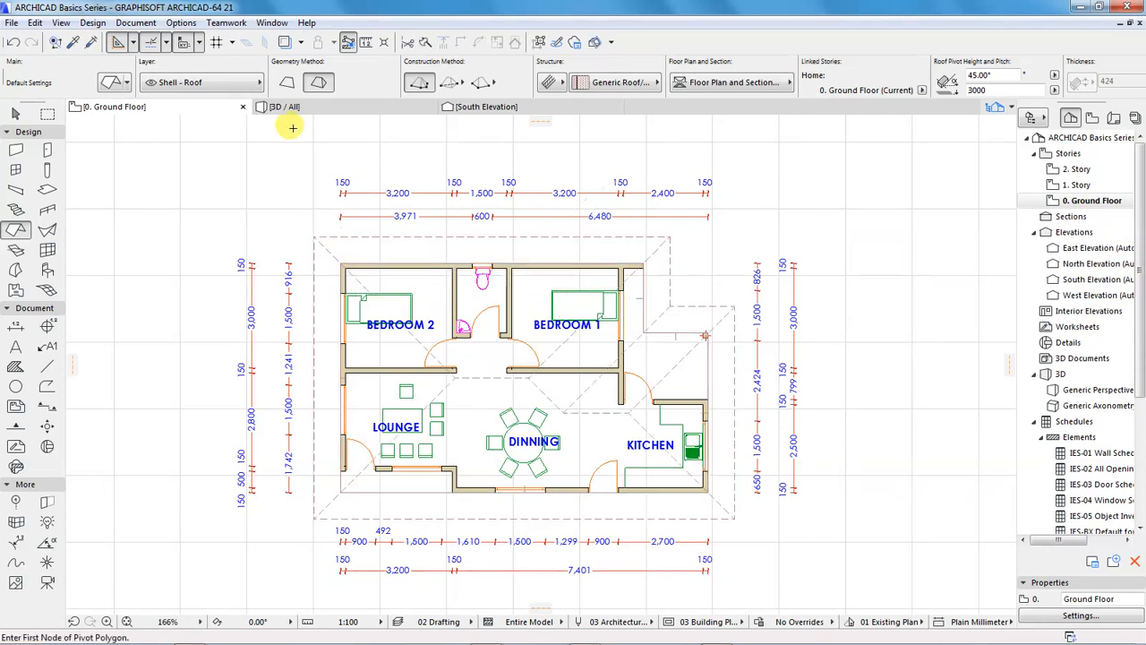
Inspect the new roof over the building in the 3D view from different angles
click(309, 107)
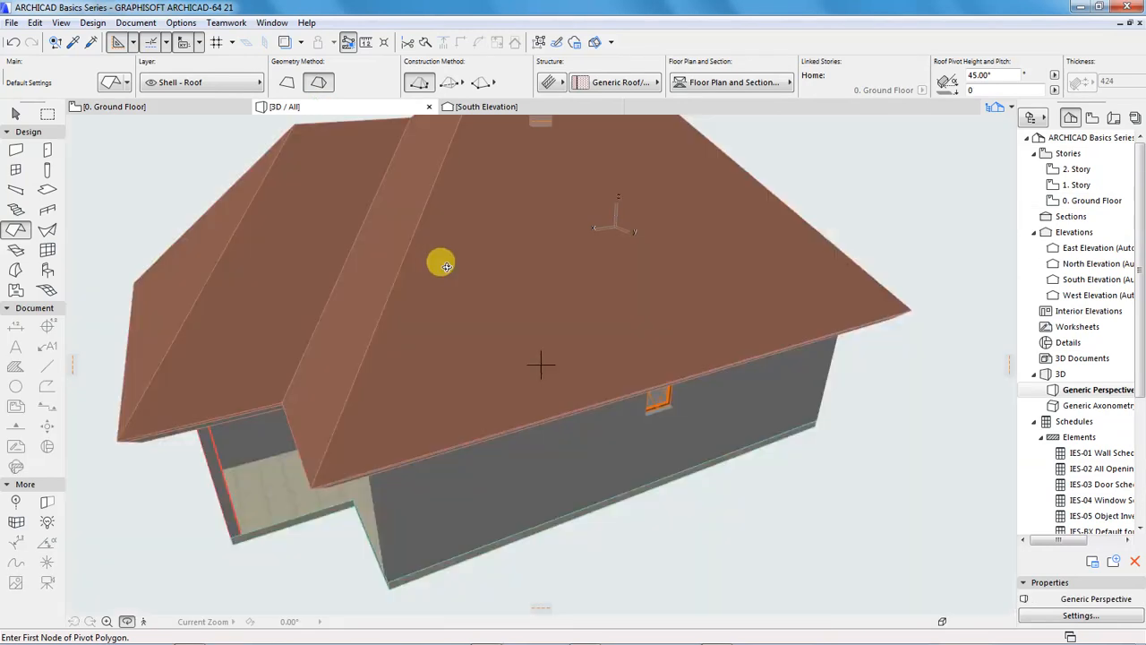
scroll(587, 430, down, 5)
shift+middle_drag(543, 428, 615, 353)
scroll(549, 454, up, 2)
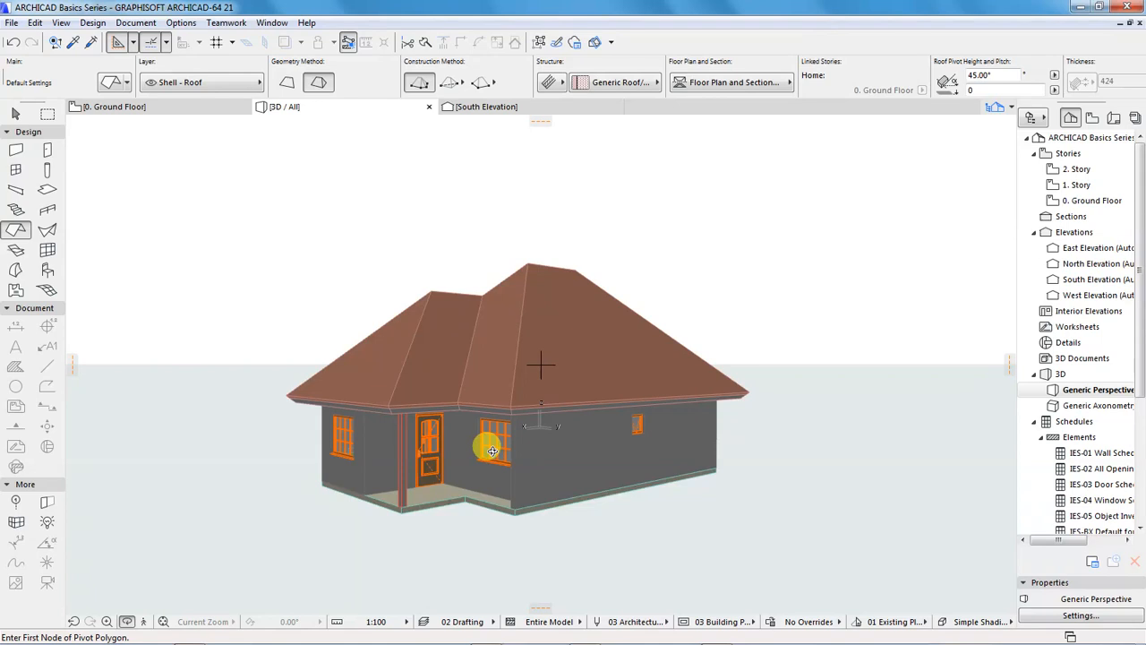
drag(388, 468, 521, 458)
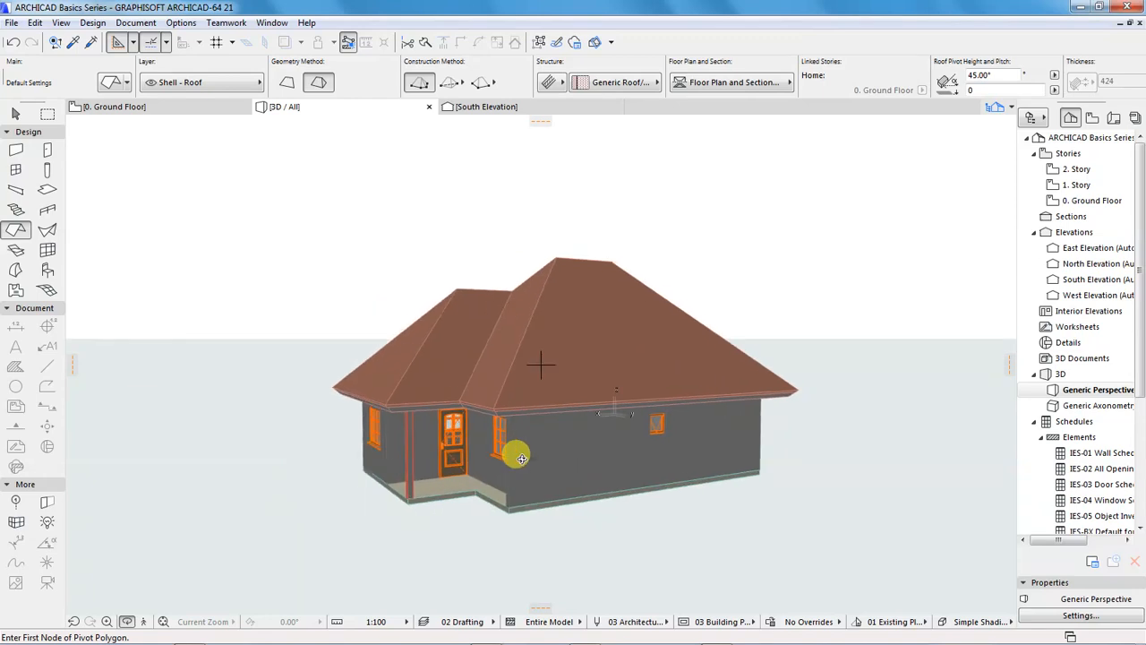
Delete the multi-plane roof from the ground floor plan
click(121, 109)
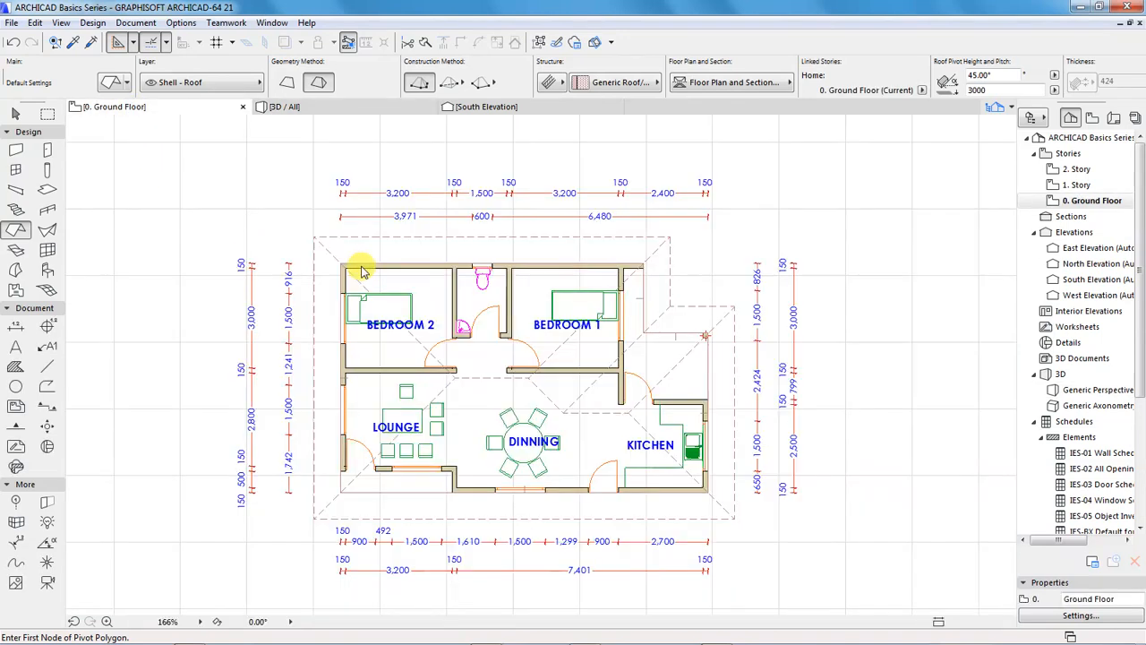
shift+click(317, 239)
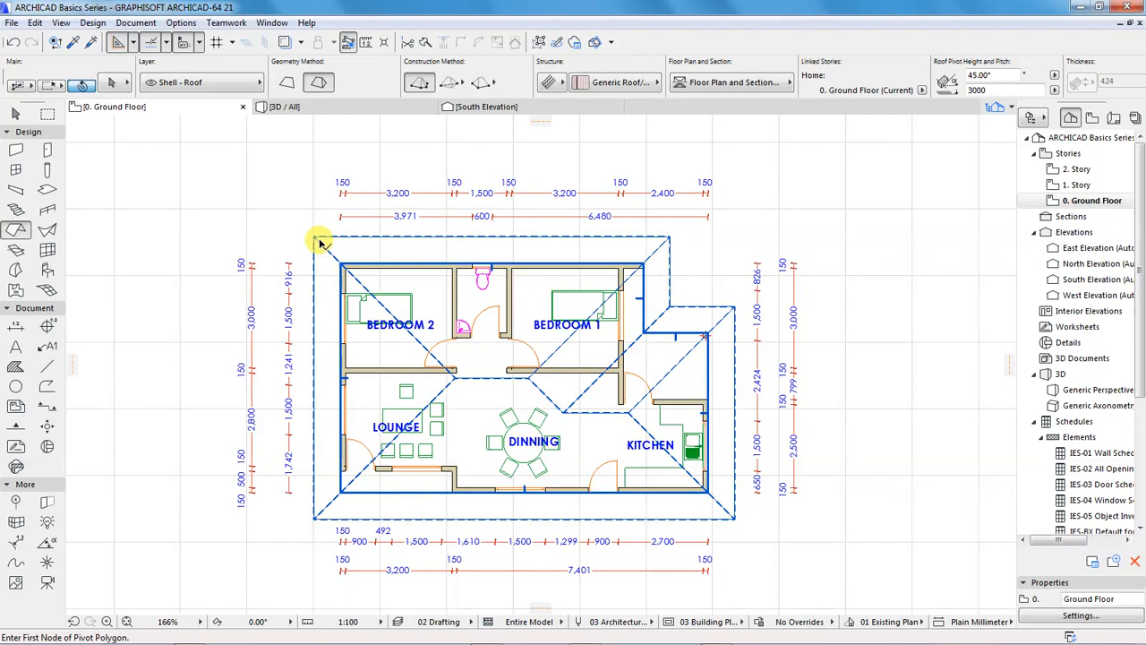
shift+click(318, 238)
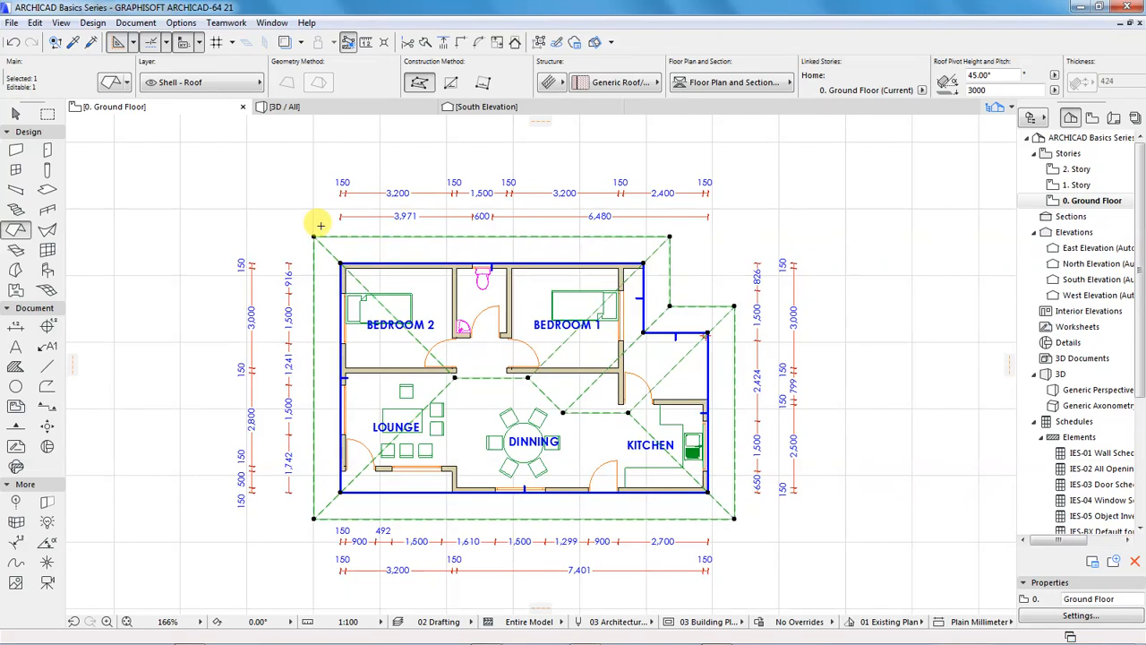
key(Delete)
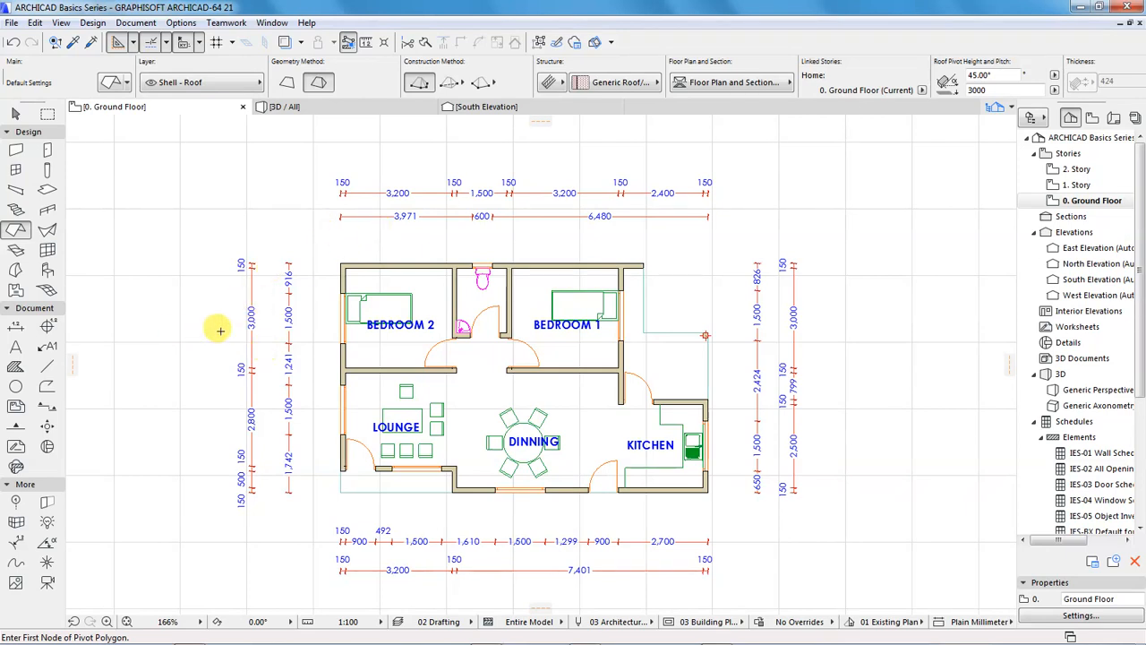
Delete all the dimension chains around the ground floor plan
click(13, 329)
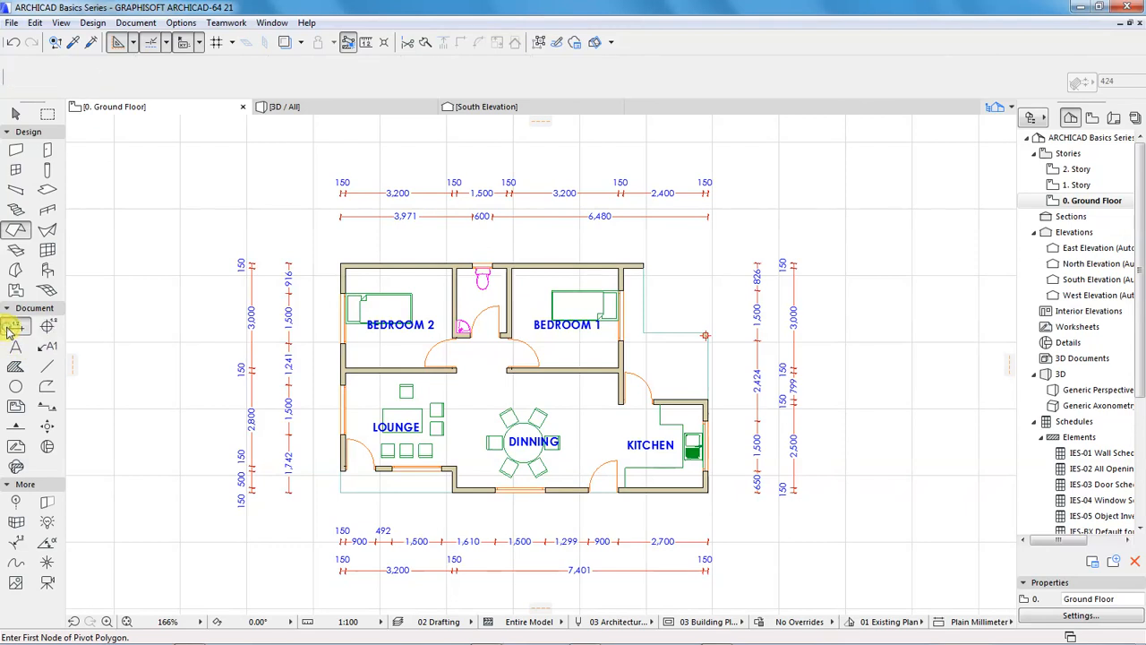
key(ctrl+a)
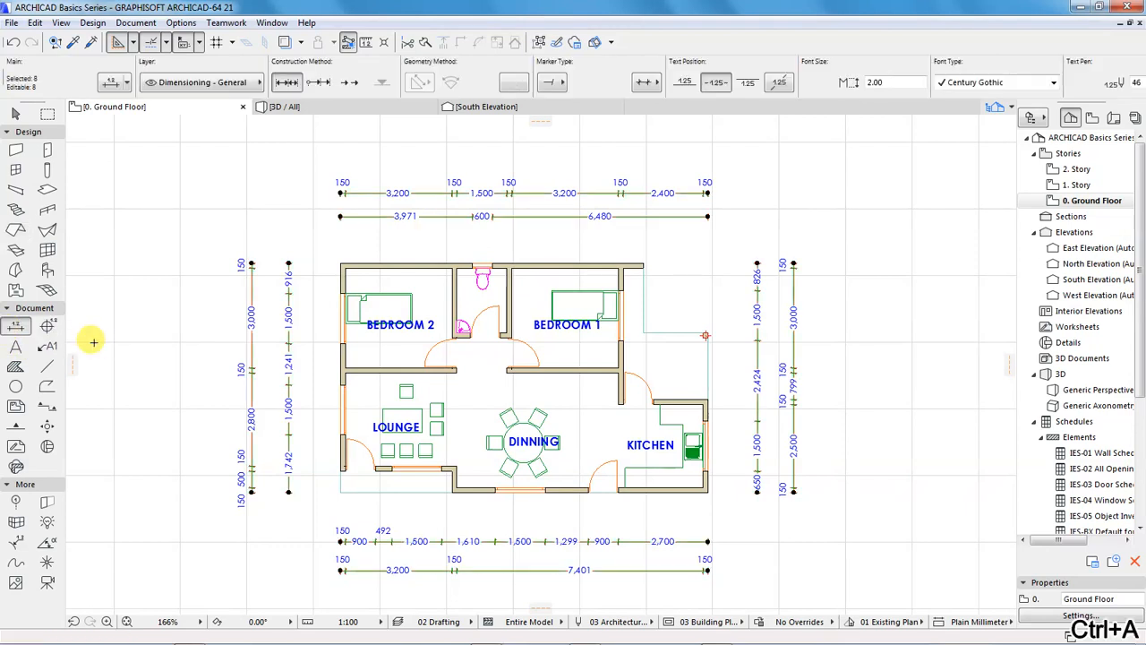
key(Delete)
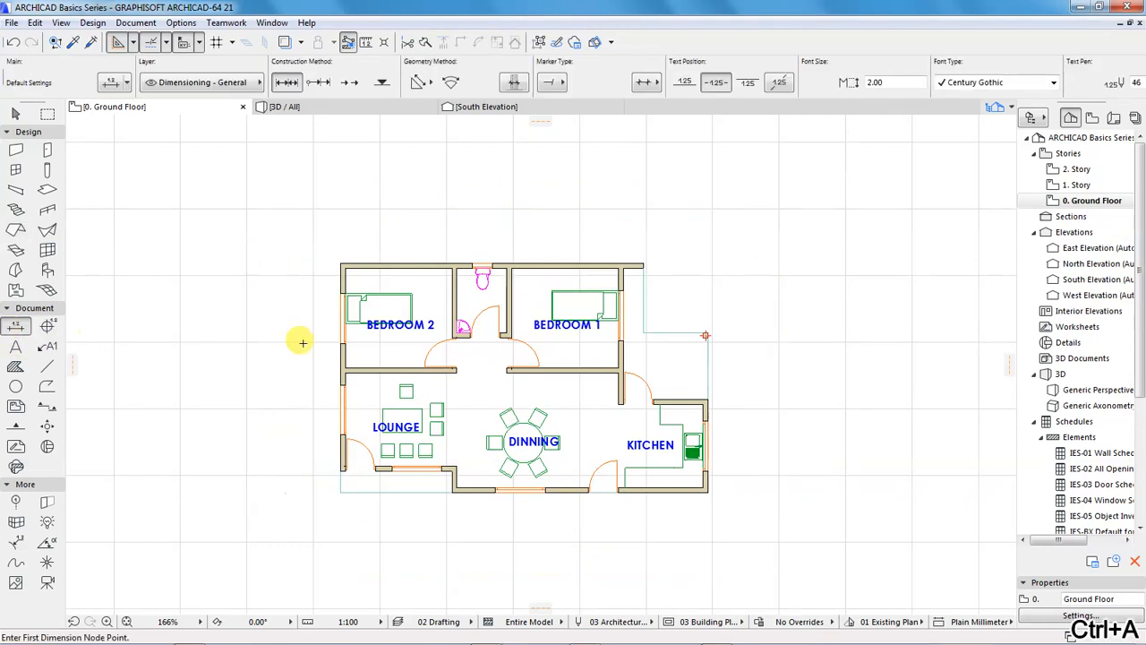
Draw a horizontal line about 2300 mm long running west from the outer wall, level with the lounge's north wall face
scroll(518, 357, up, 1)
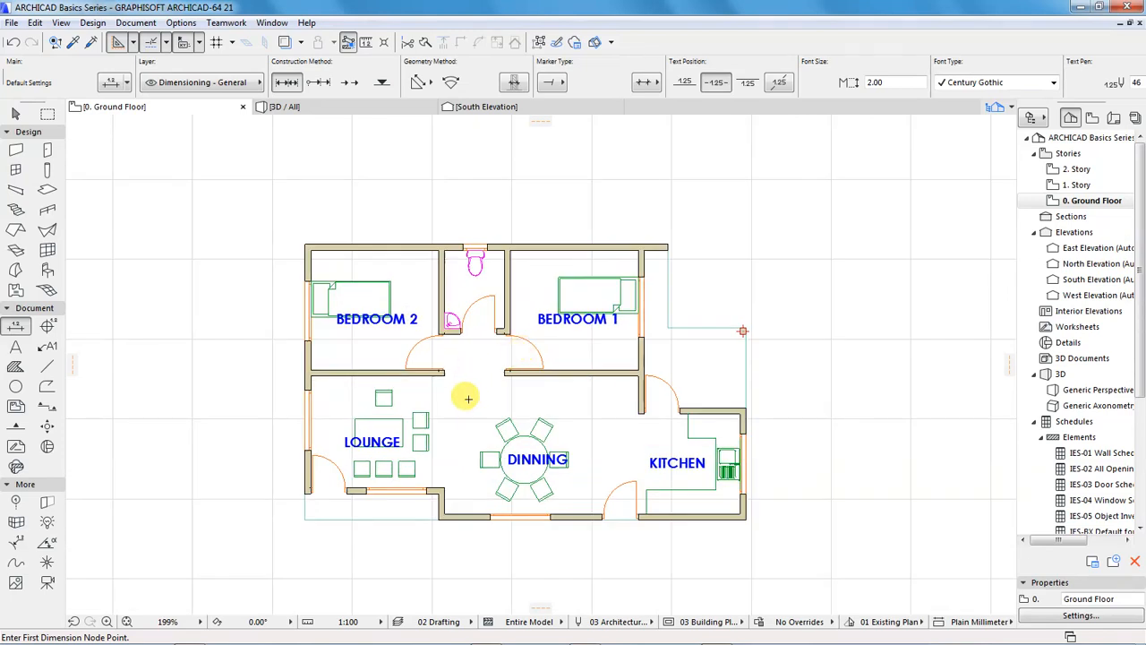
scroll(469, 398, up, 1)
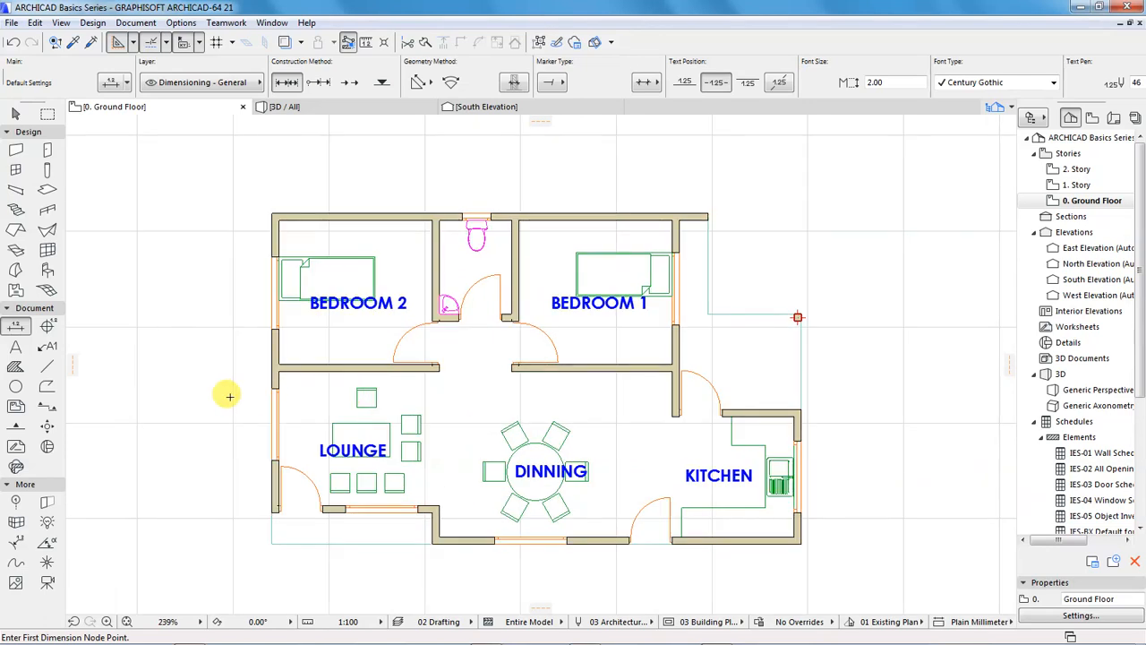
click(46, 366)
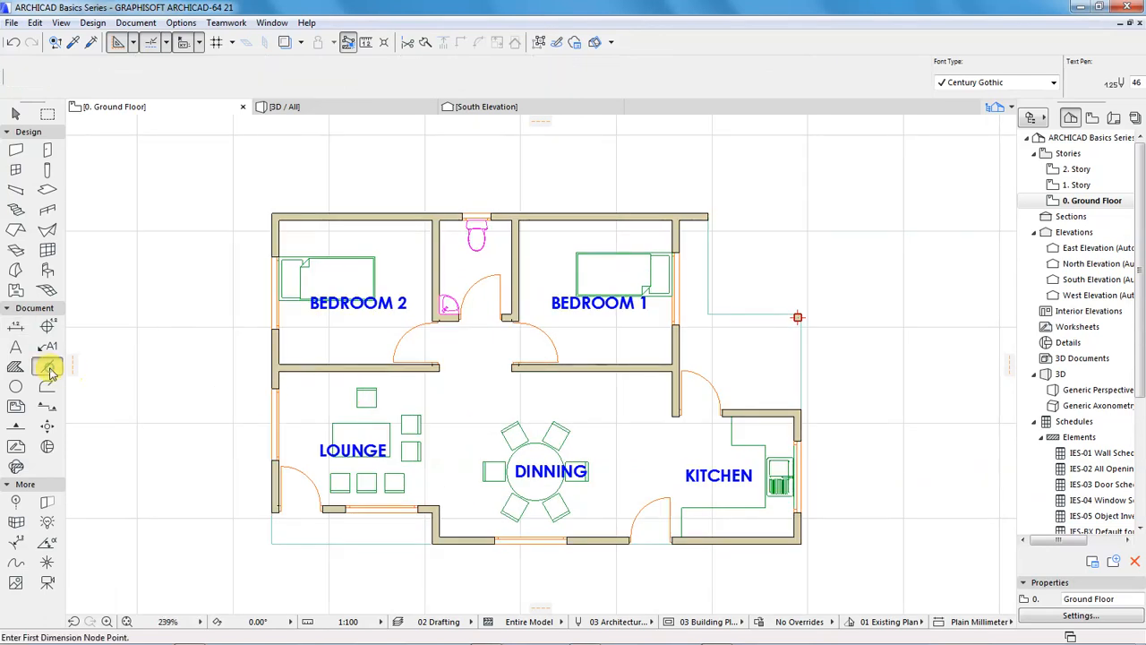
click(279, 365)
scroll(271, 362, down, 2)
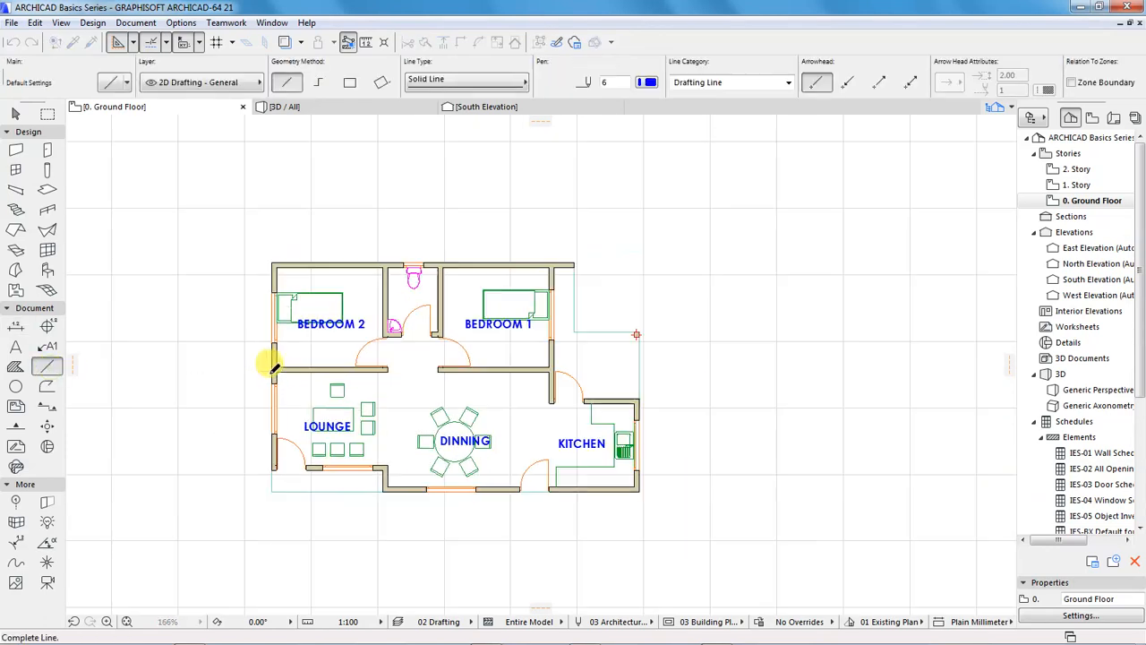
click(195, 371)
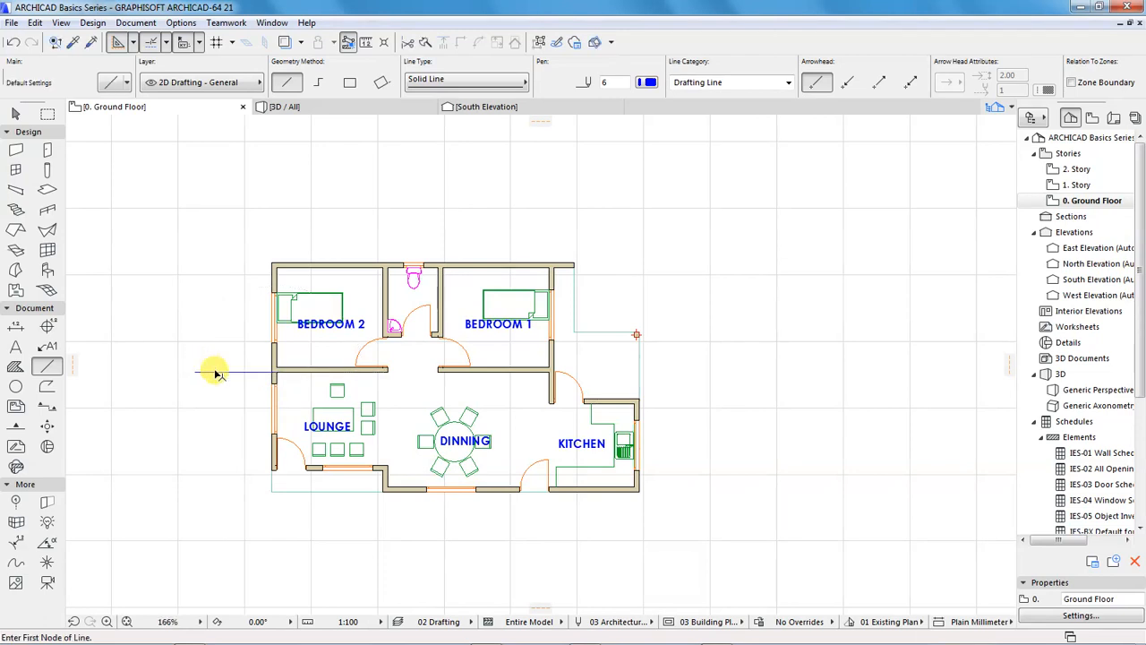
Stretch the line's inner end eastward across the whole building to beyond the kitchen's outer wall, then deselect it
click(277, 371)
click(733, 359)
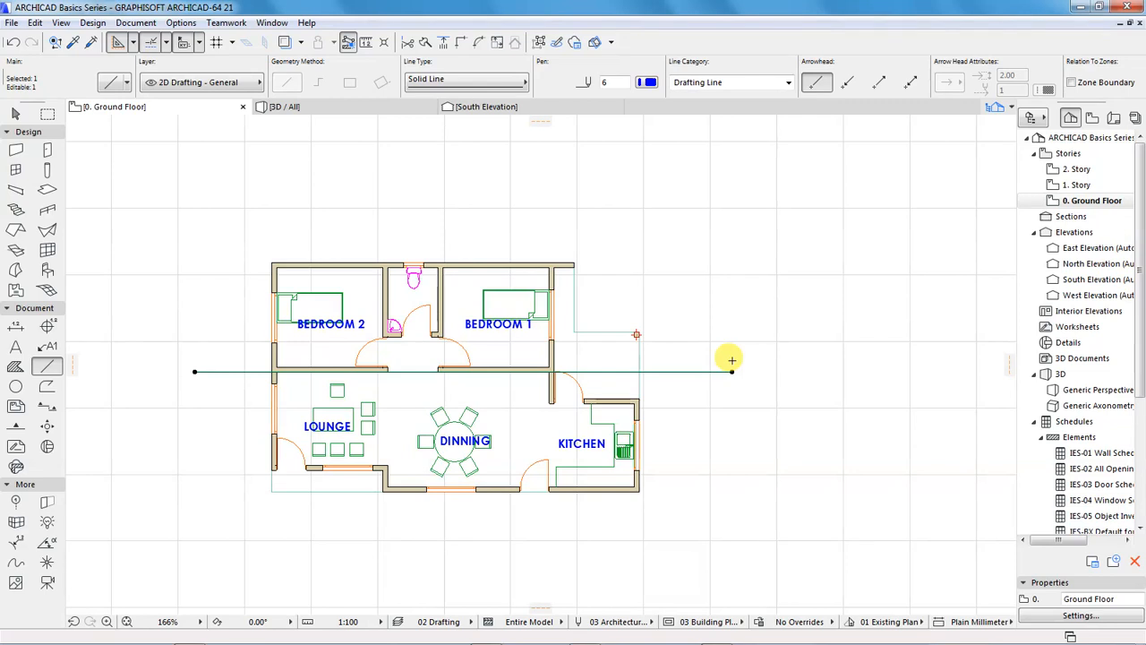
key(Escape)
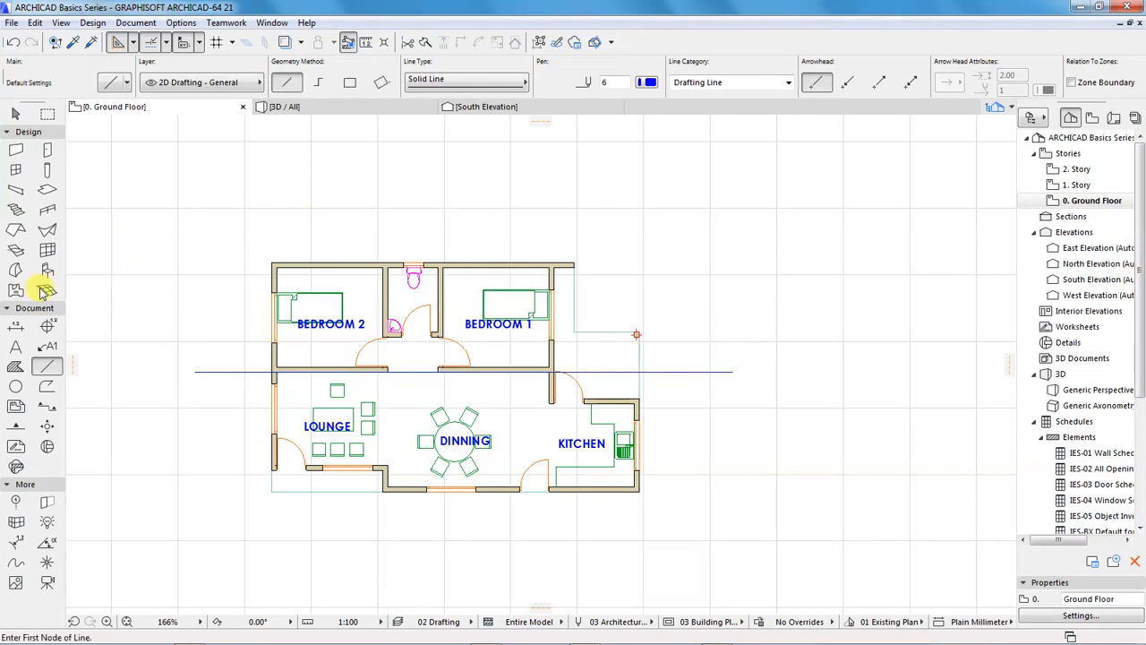
Configure the Roof tool for a single-plane roof with a basic 250 mm Timber - Roof structure and a 22° pitch
click(91, 23)
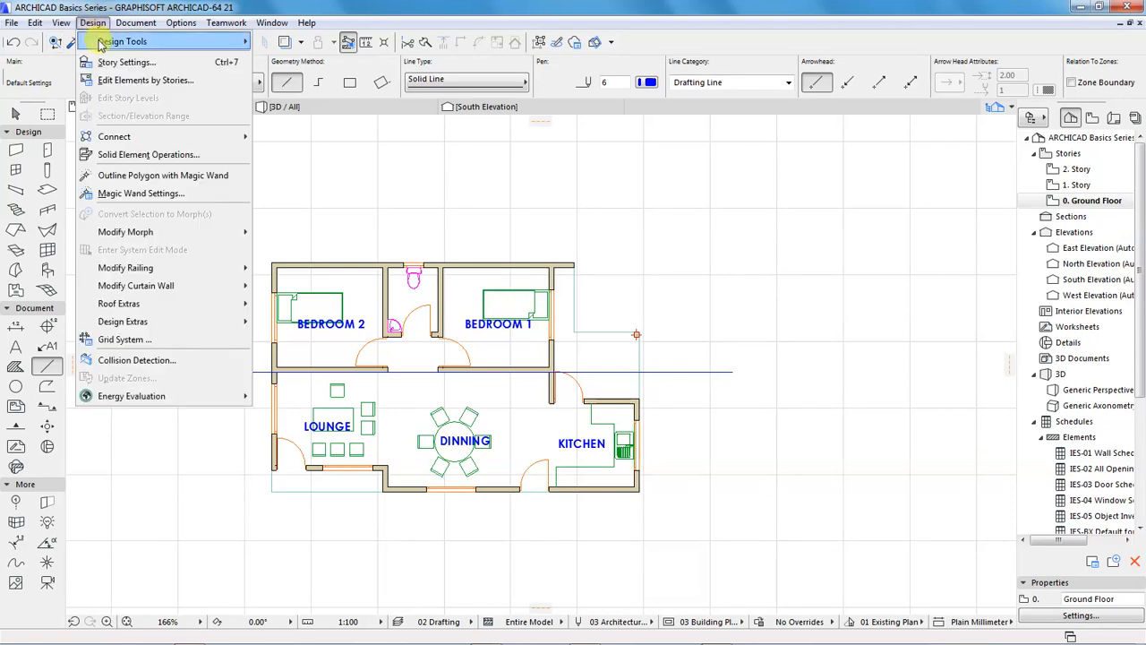
mouse_move(104, 42)
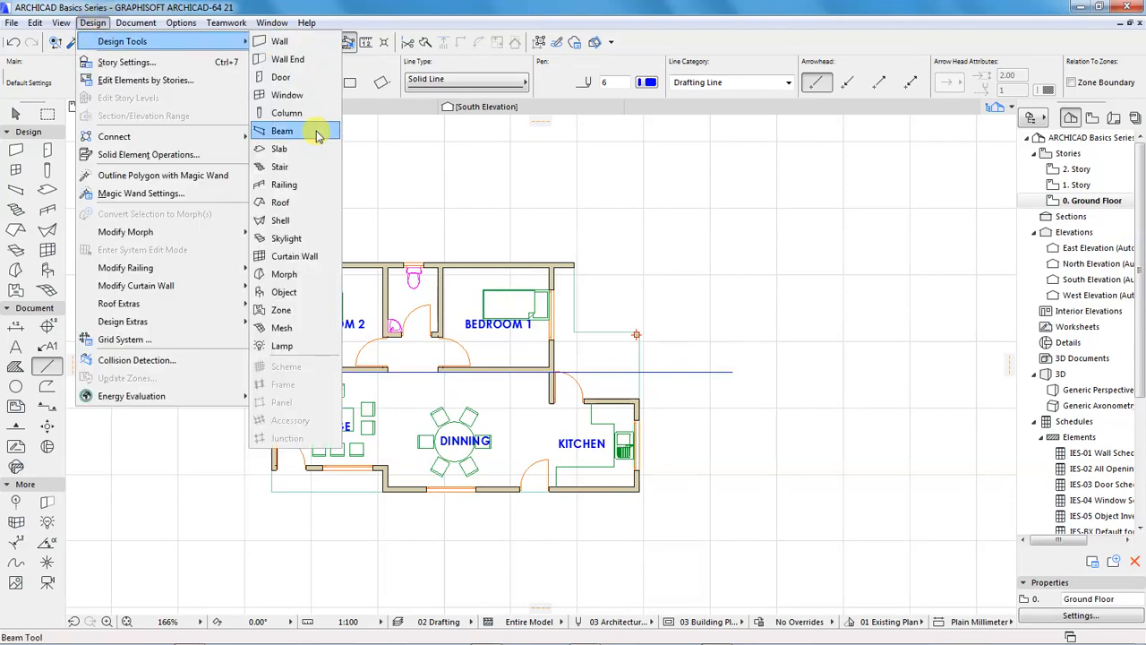
click(283, 203)
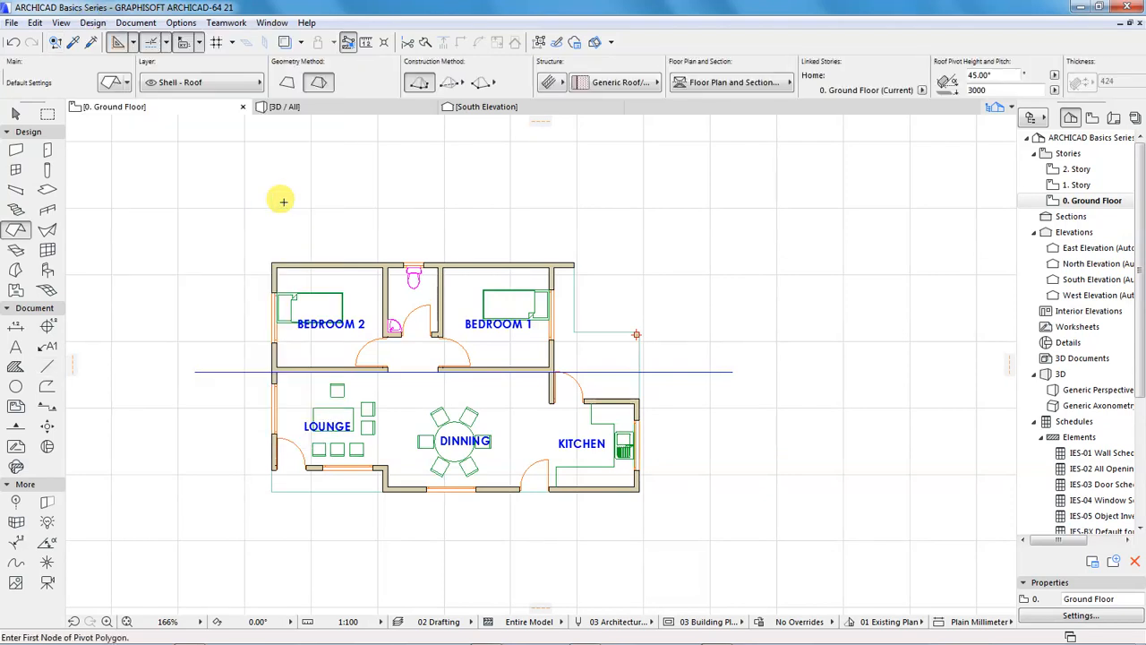
click(286, 83)
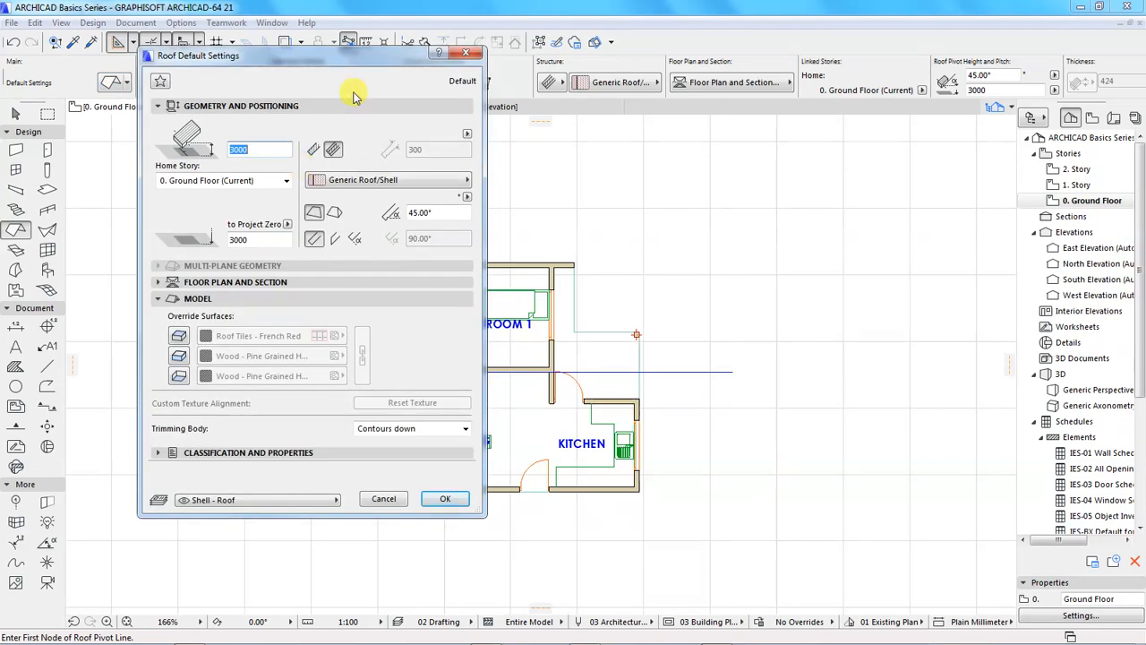
drag(329, 59, 384, 83)
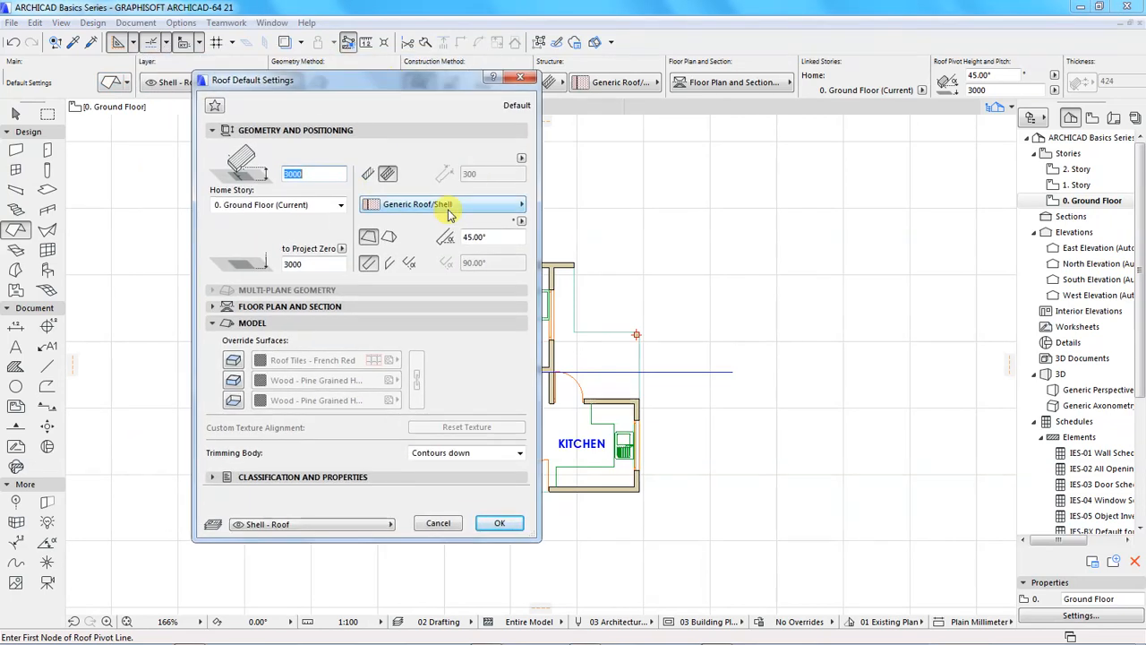
click(367, 176)
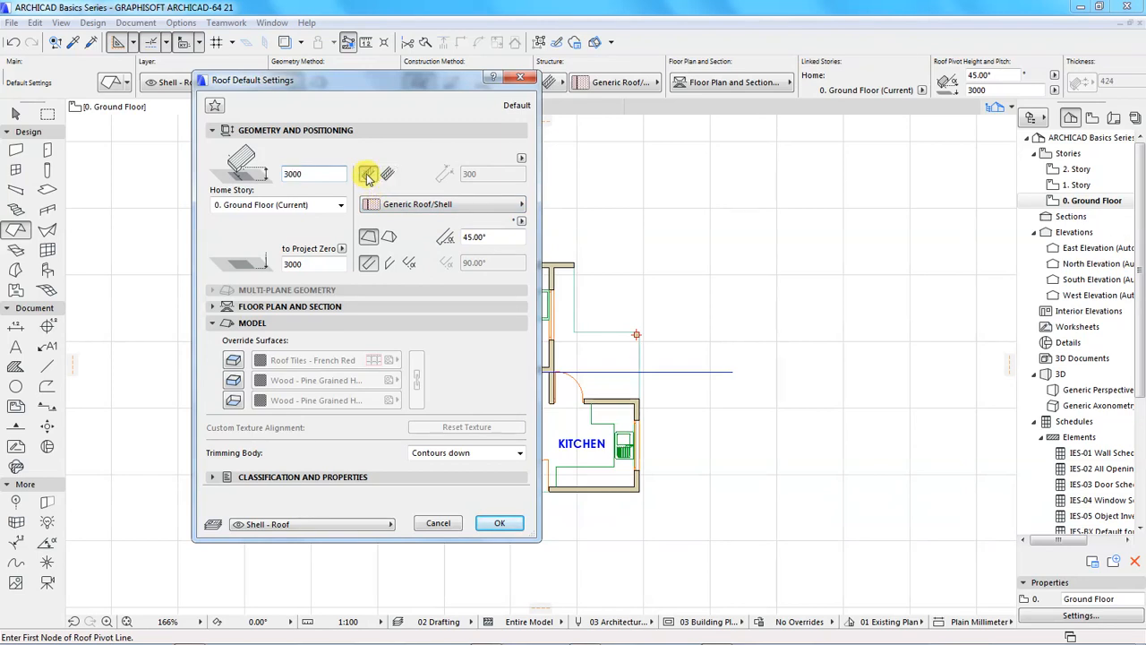
text(250)
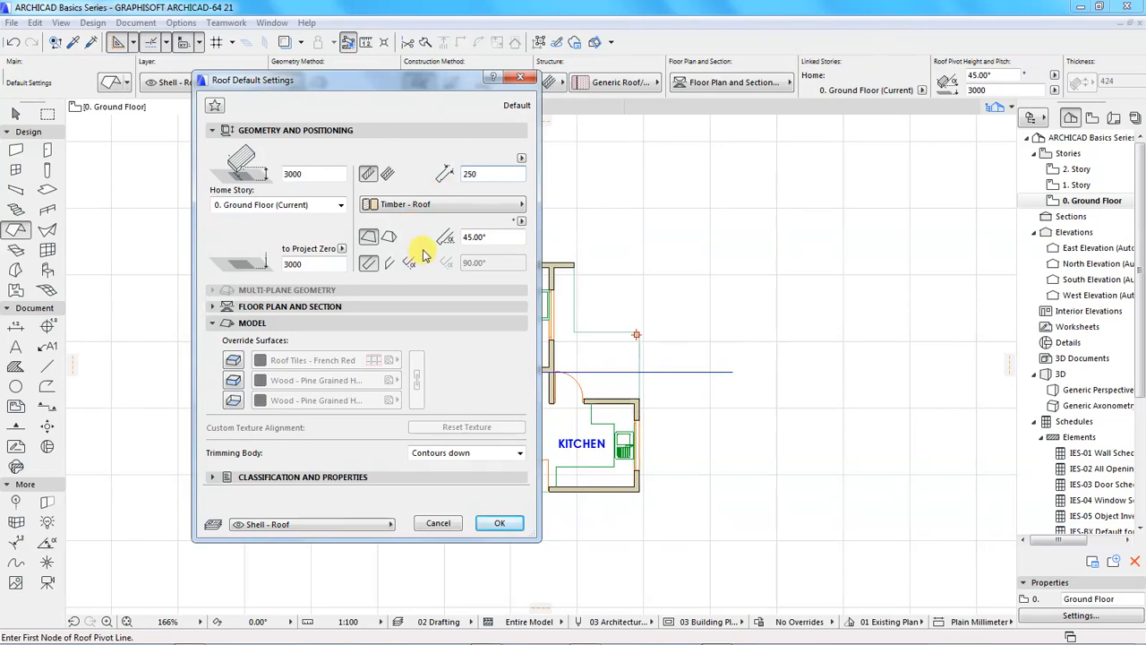
drag(489, 238, 455, 244)
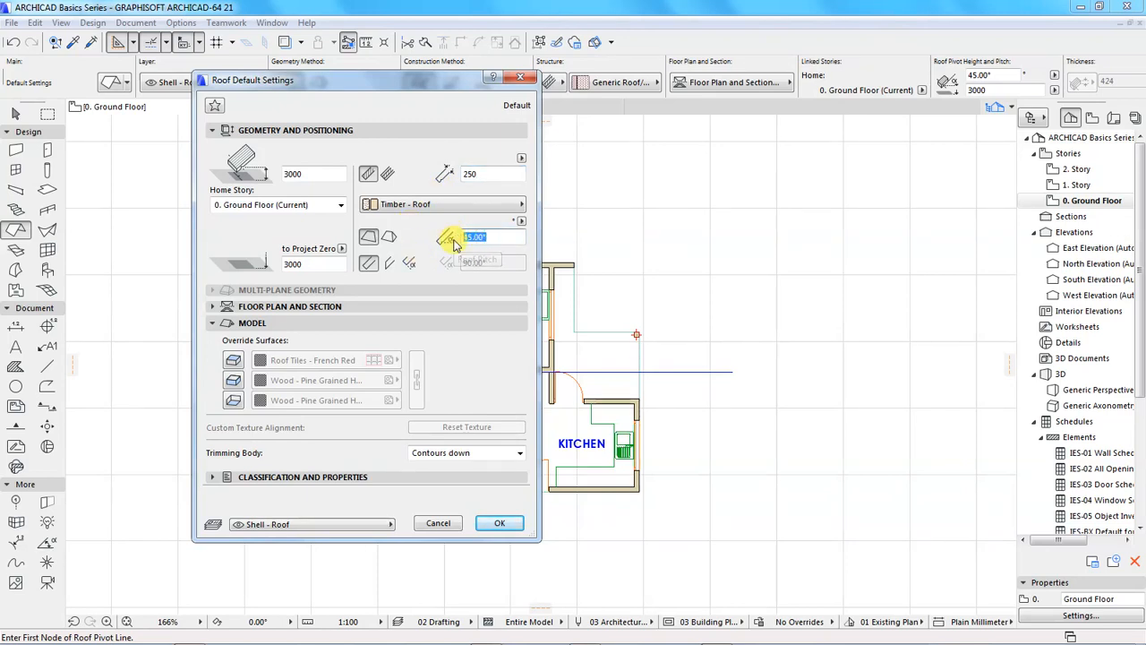
text(22)
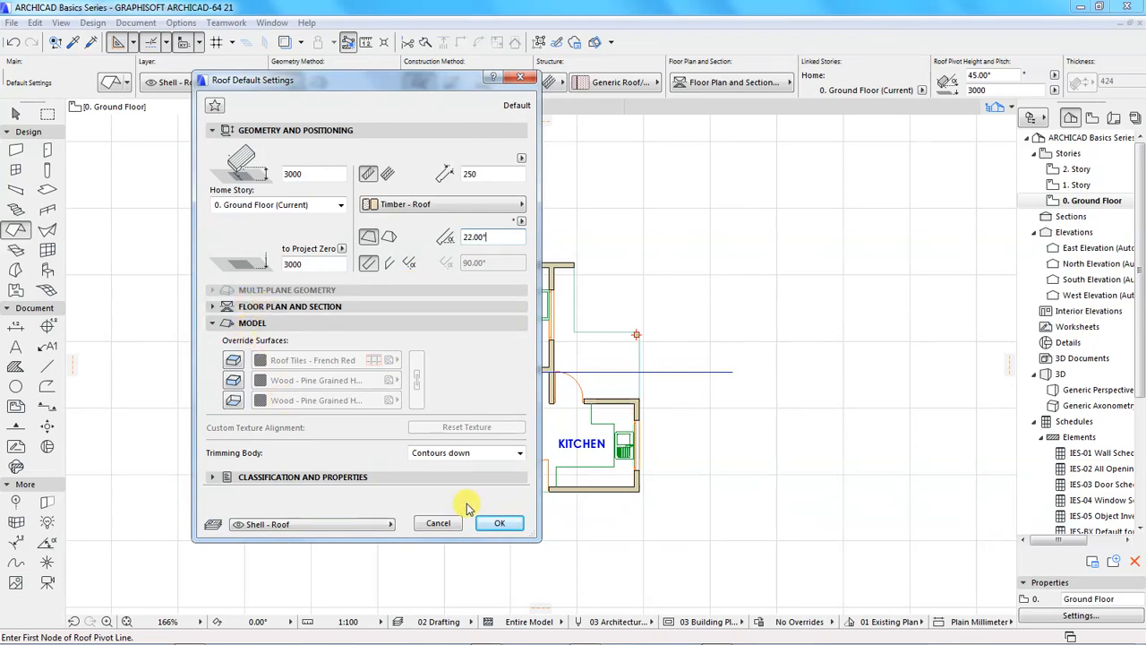
click(494, 523)
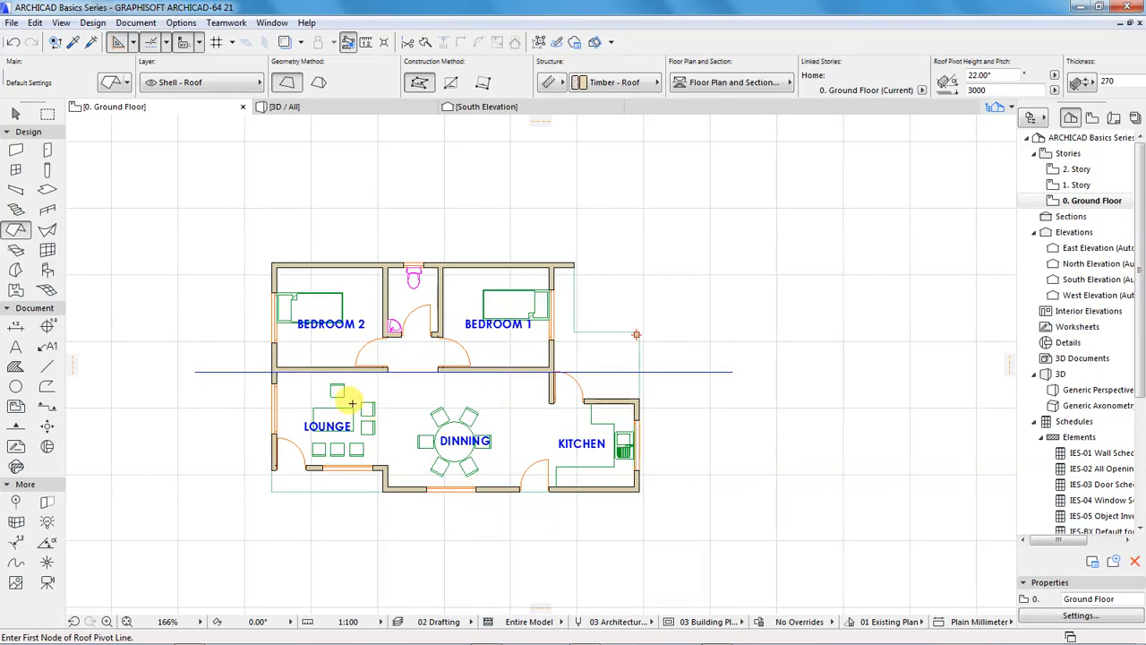
Draw a roof plane about 11050 by 3300 mm over the bedroom side, pivoting on the horizontal guide line and pitching up towards the south
click(271, 369)
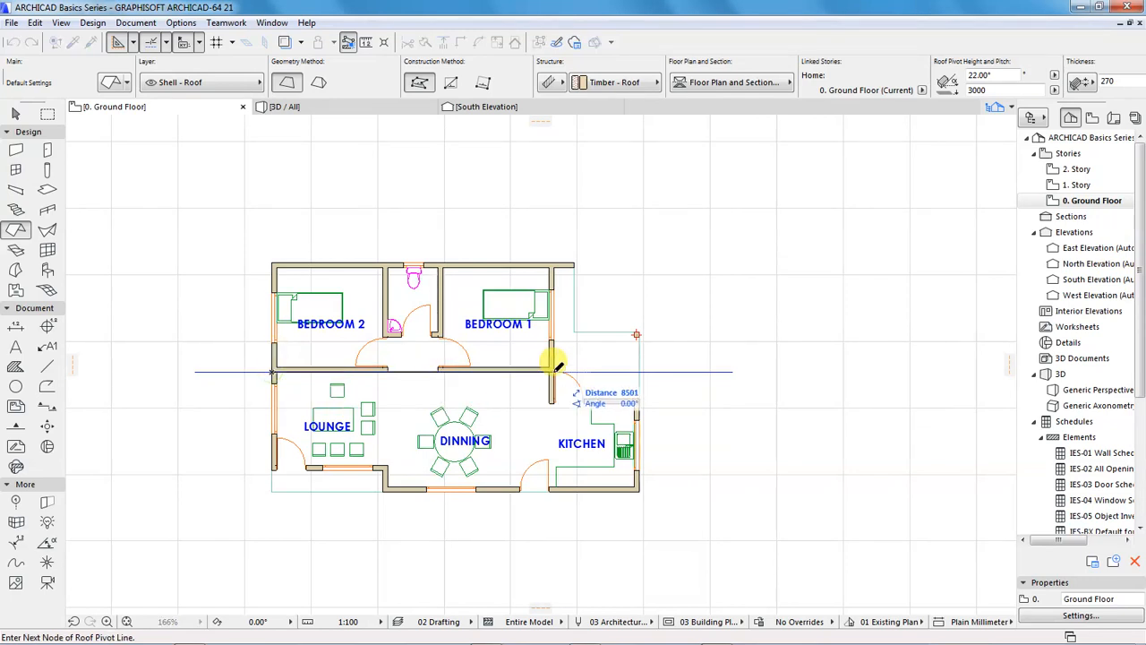
click(639, 370)
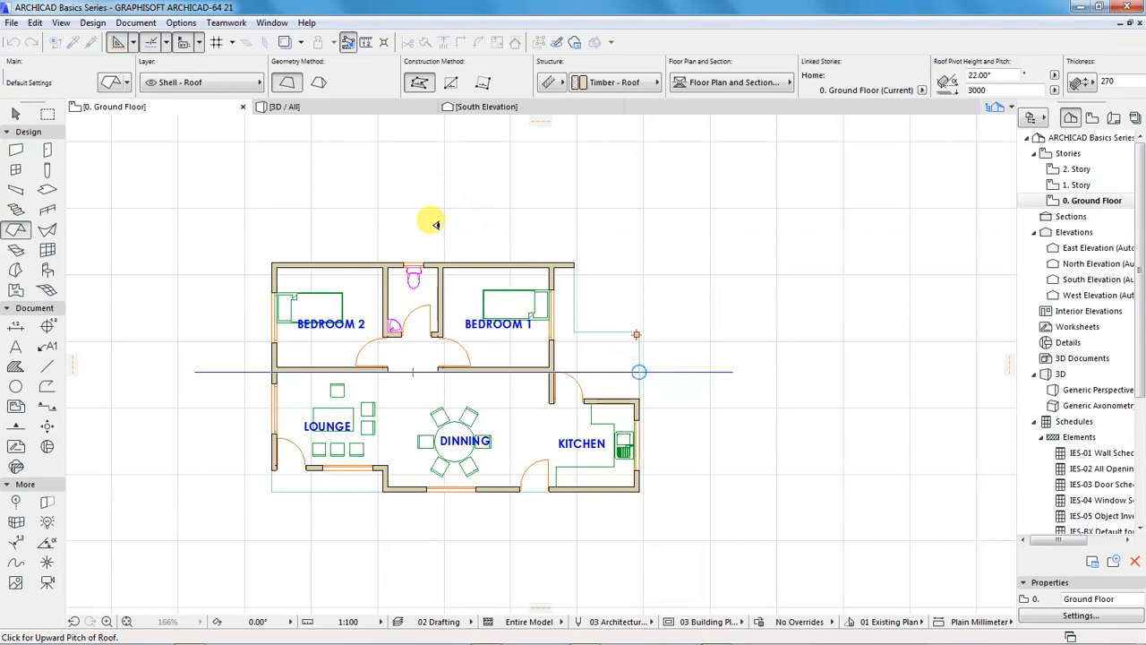
click(414, 424)
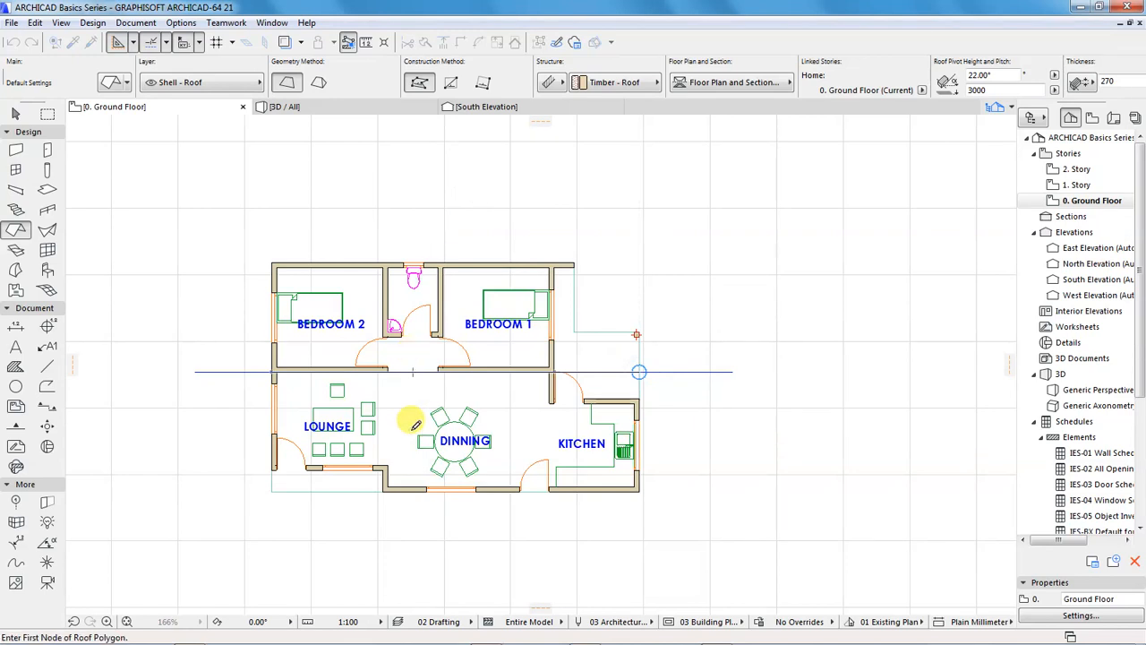
click(272, 264)
click(273, 369)
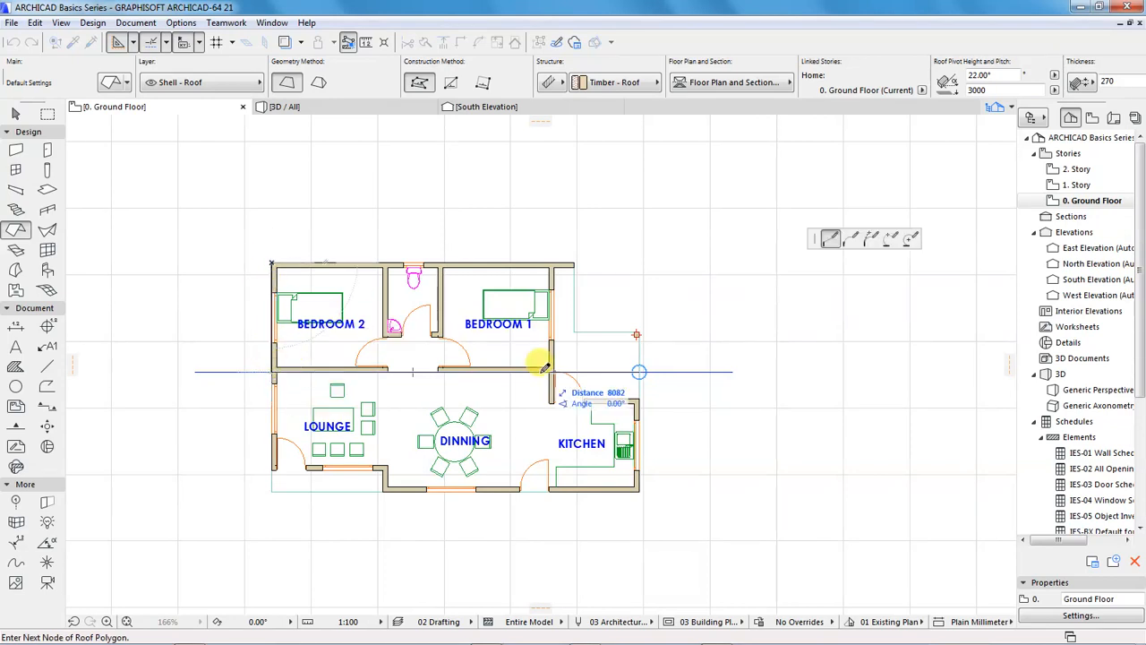
click(638, 371)
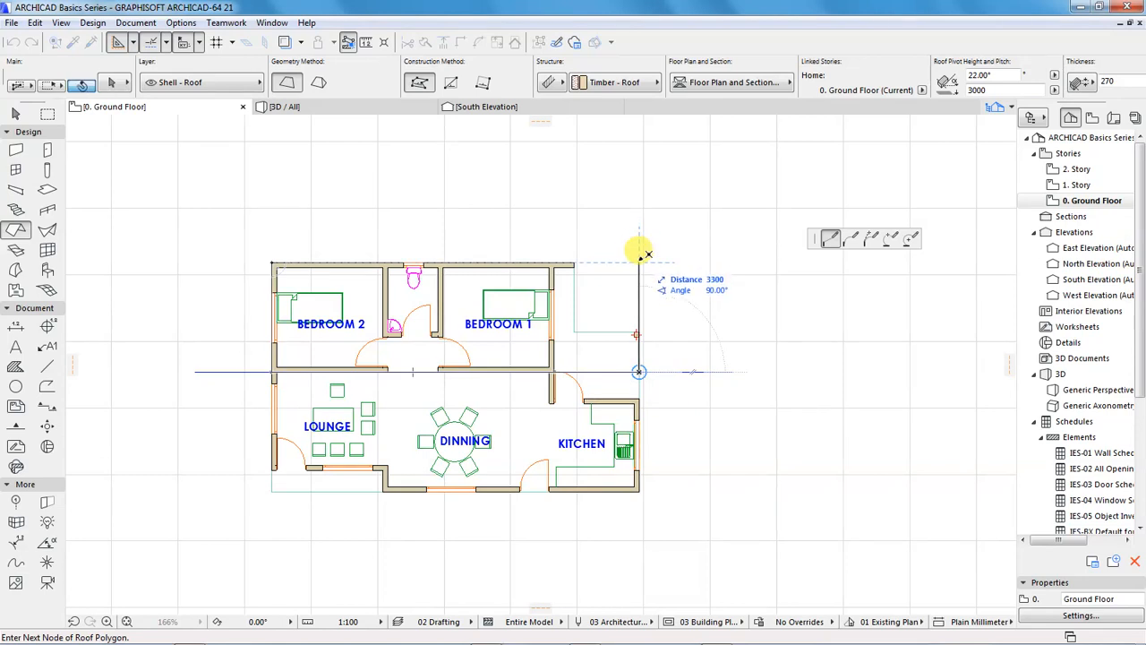
click(638, 264)
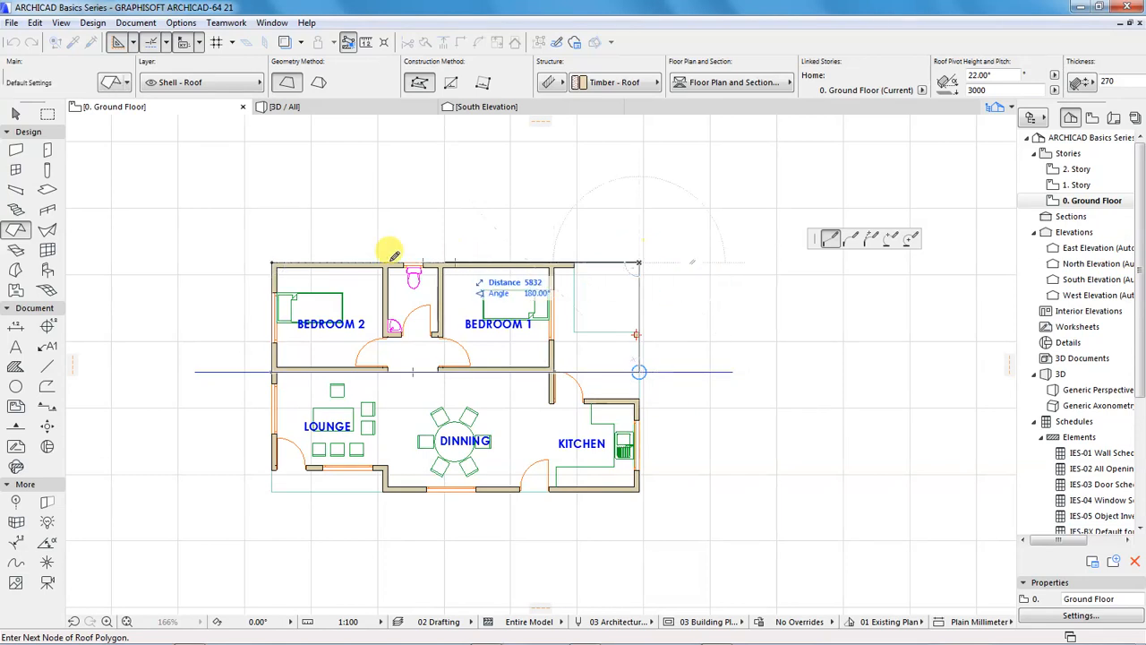
click(272, 261)
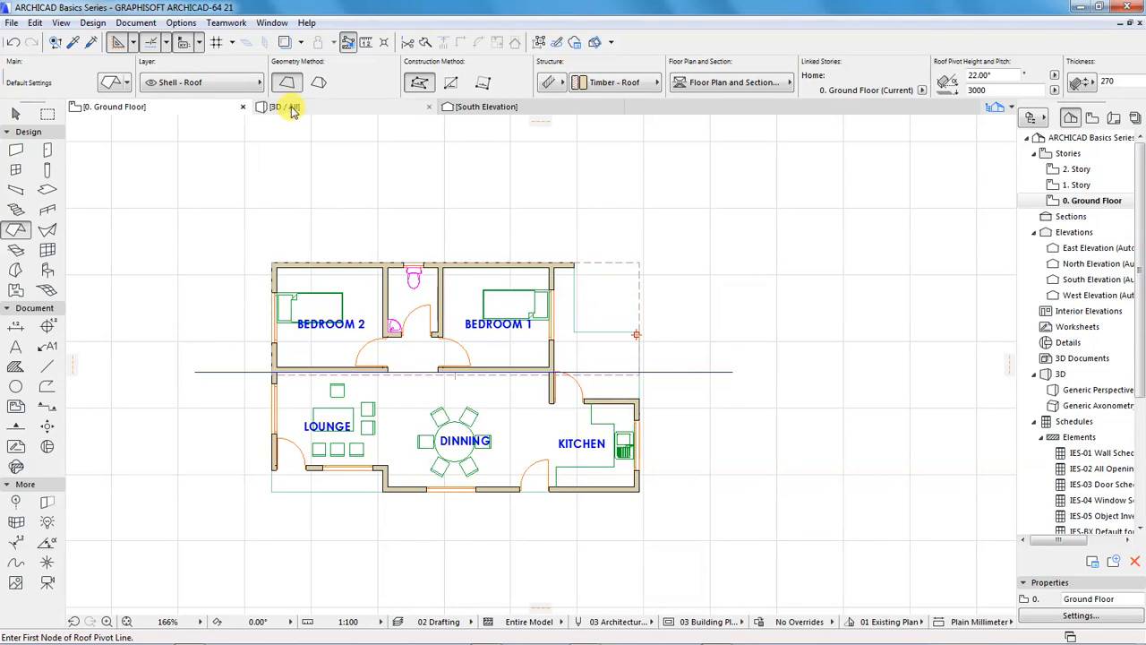
Examine the new roof plane in the 3D view from the end wall with two windows
click(287, 107)
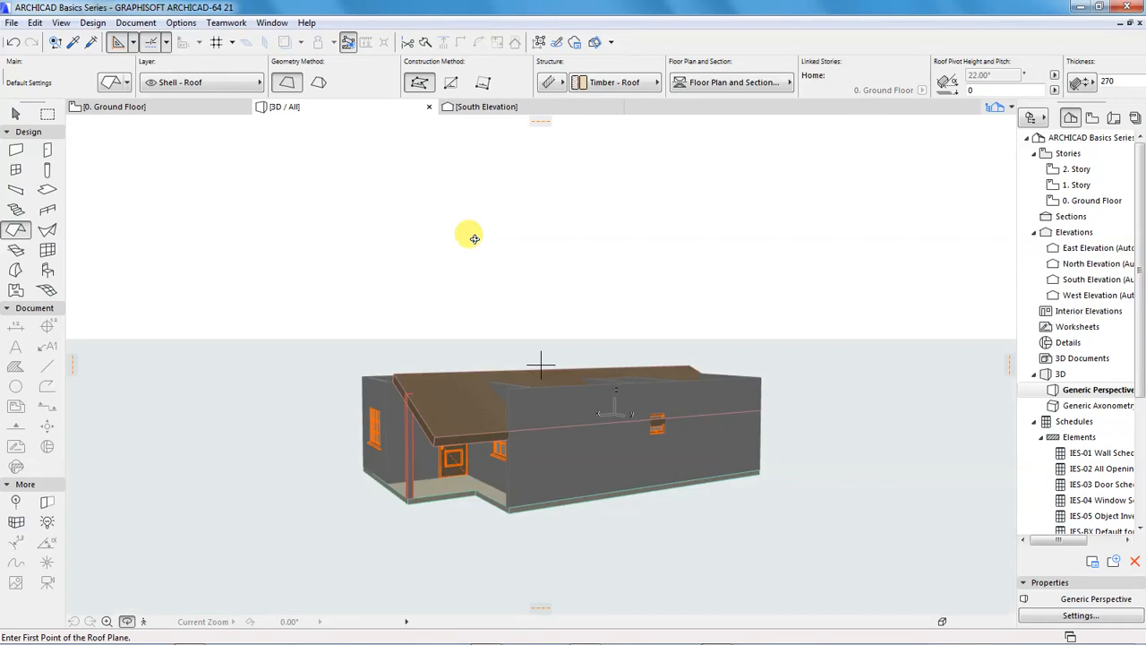
shift+middle_drag(431, 428, 460, 427)
shift+middle_drag(565, 431, 359, 422)
shift+middle_drag(632, 438, 567, 467)
scroll(669, 524, up, 5)
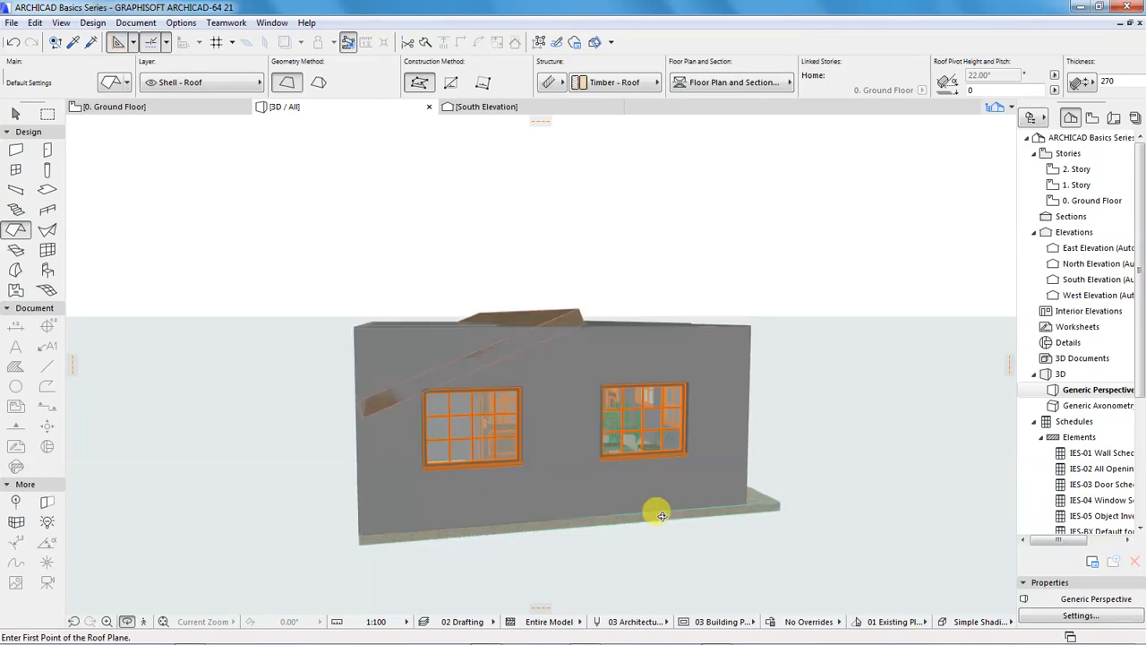
scroll(472, 341, down, 2)
mouse_move(520, 358)
shift+middle_down()
mouse_move(512, 386)
mouse_move(500, 360)
shift+middle_up()
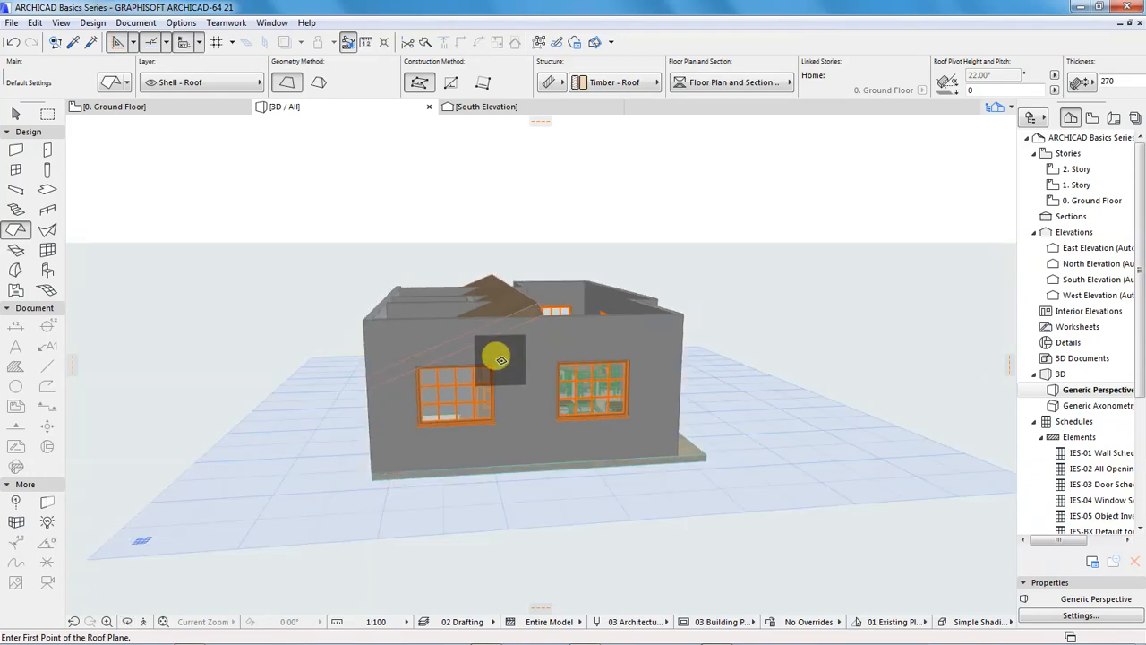
Review the roof plane's geometry and positioning settings, then deselect it
shift+click(516, 315)
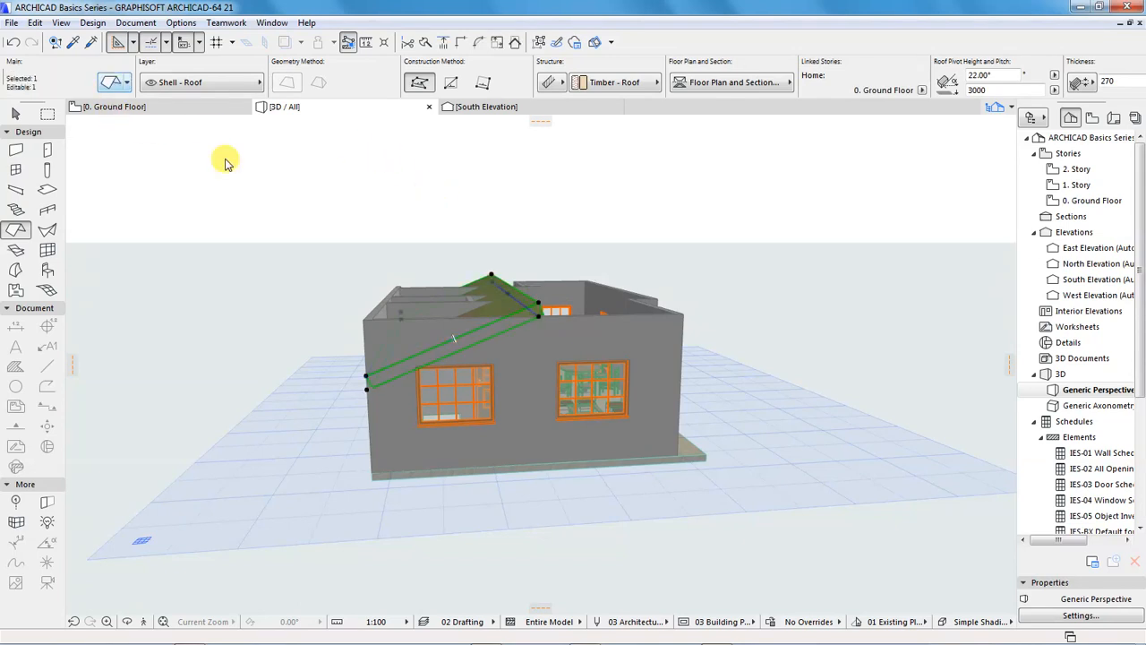
key(ctrl+t)
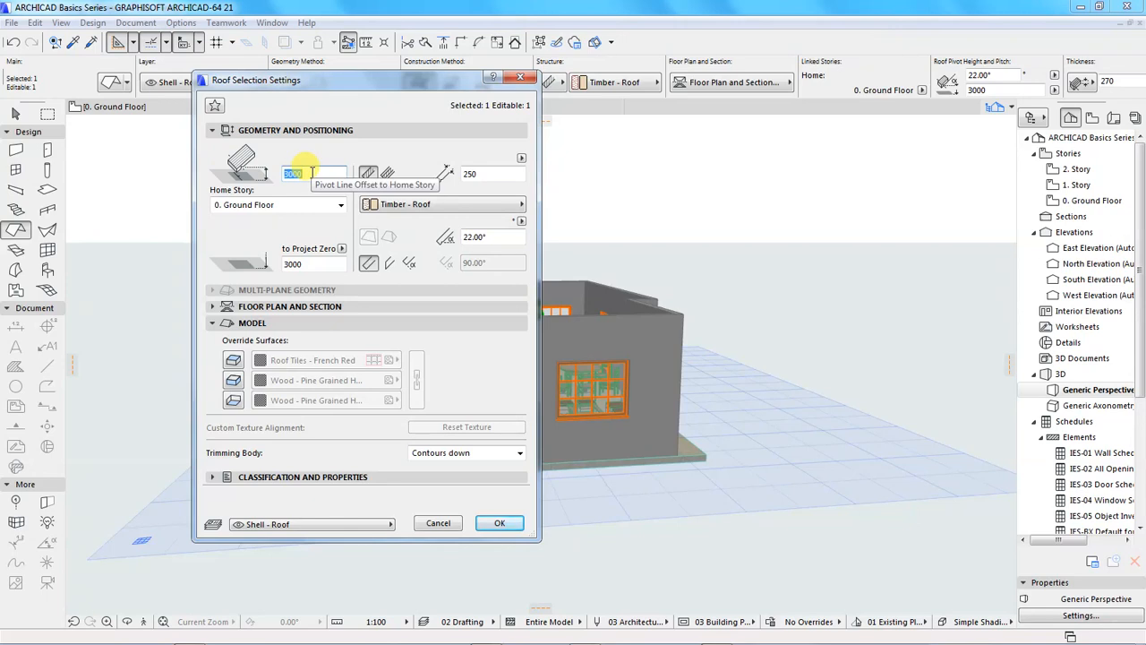
drag(375, 81, 415, 143)
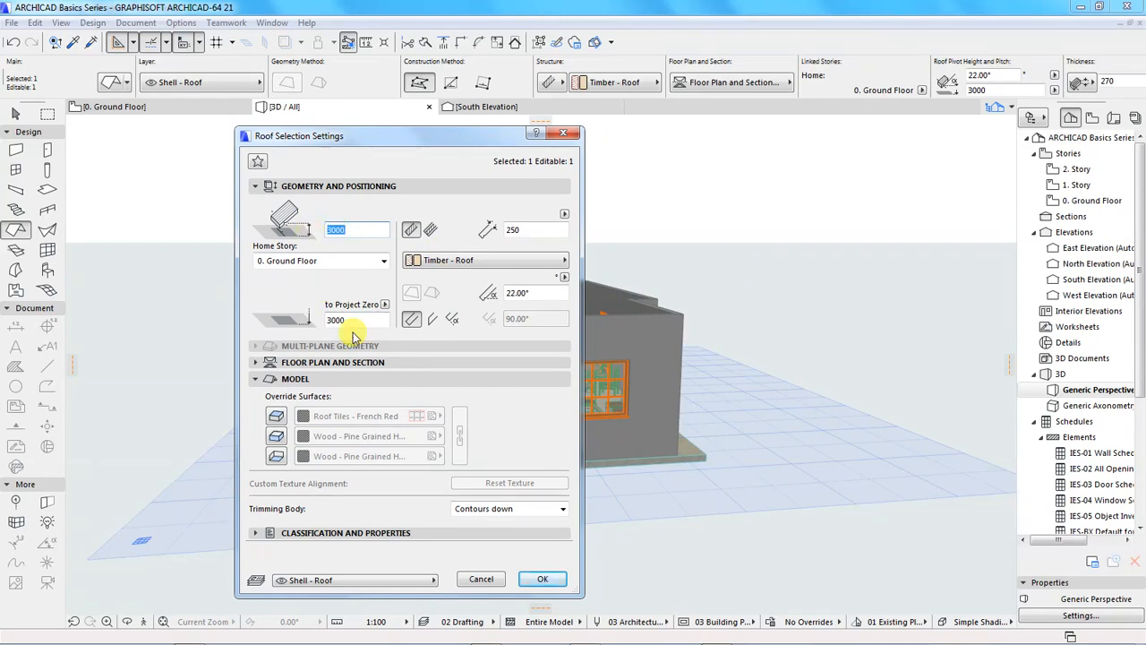
click(540, 579)
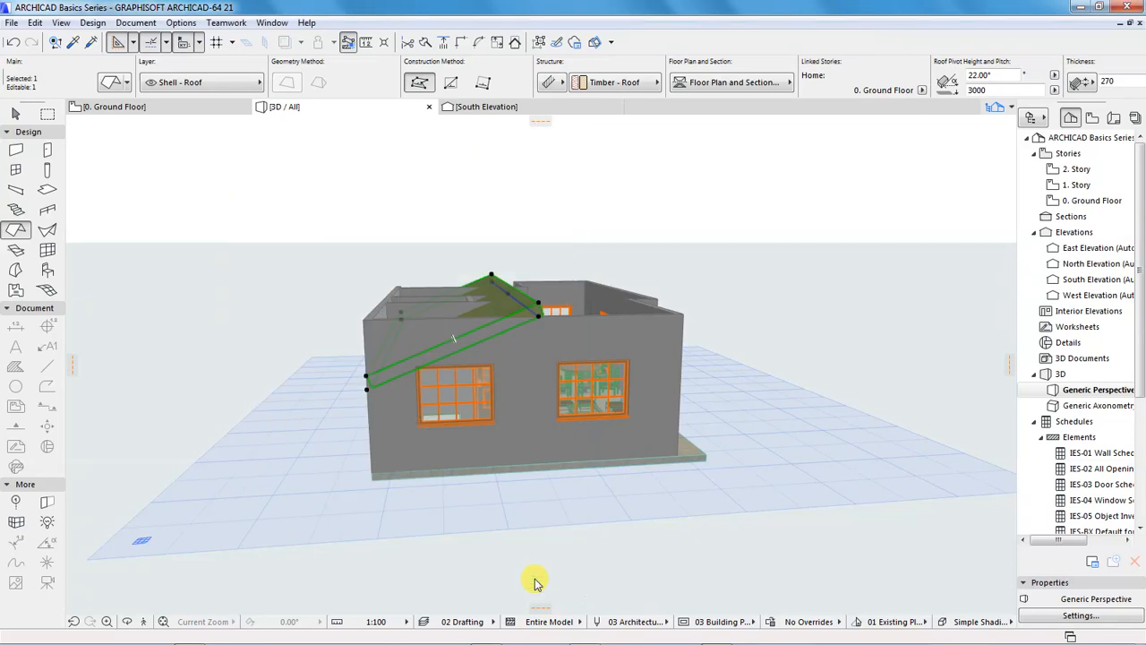
key(Escape)
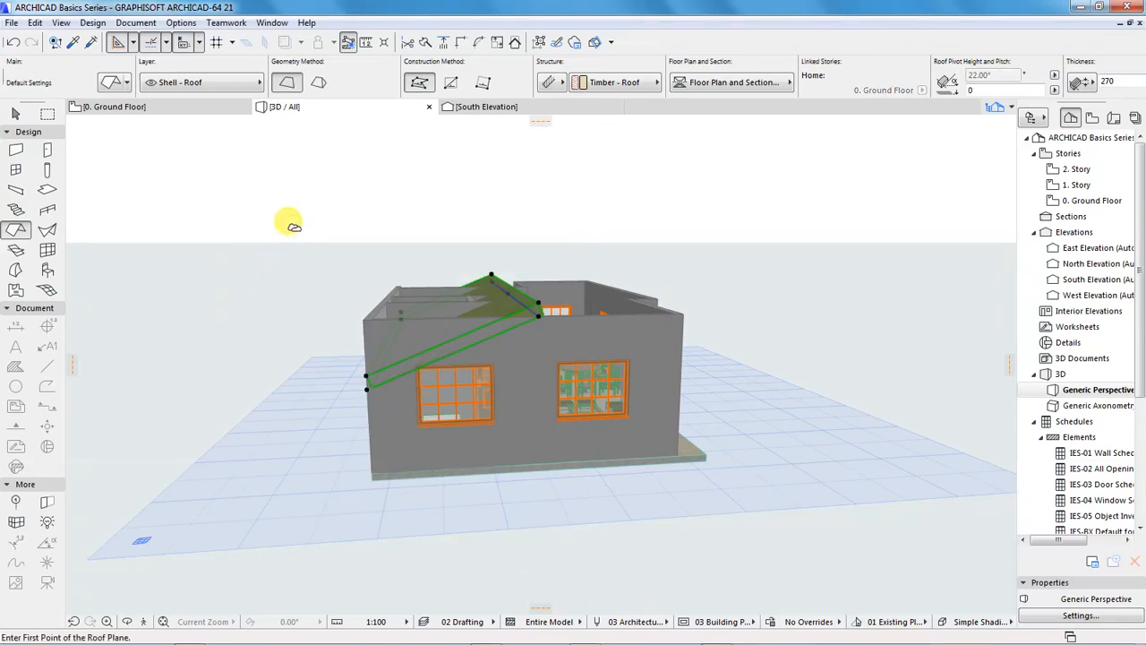
In the East Elevation, move the roof plane straight up to a pivot height of 4333 mm, its lower end meeting the north wall's top
click(124, 109)
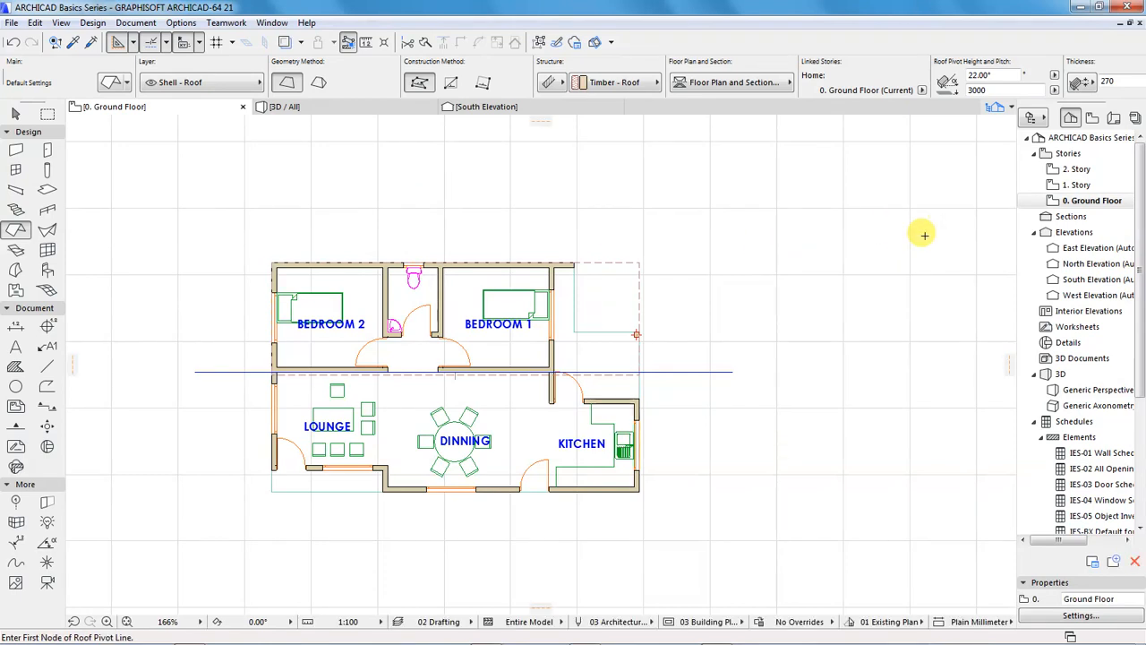
double_click(1077, 248)
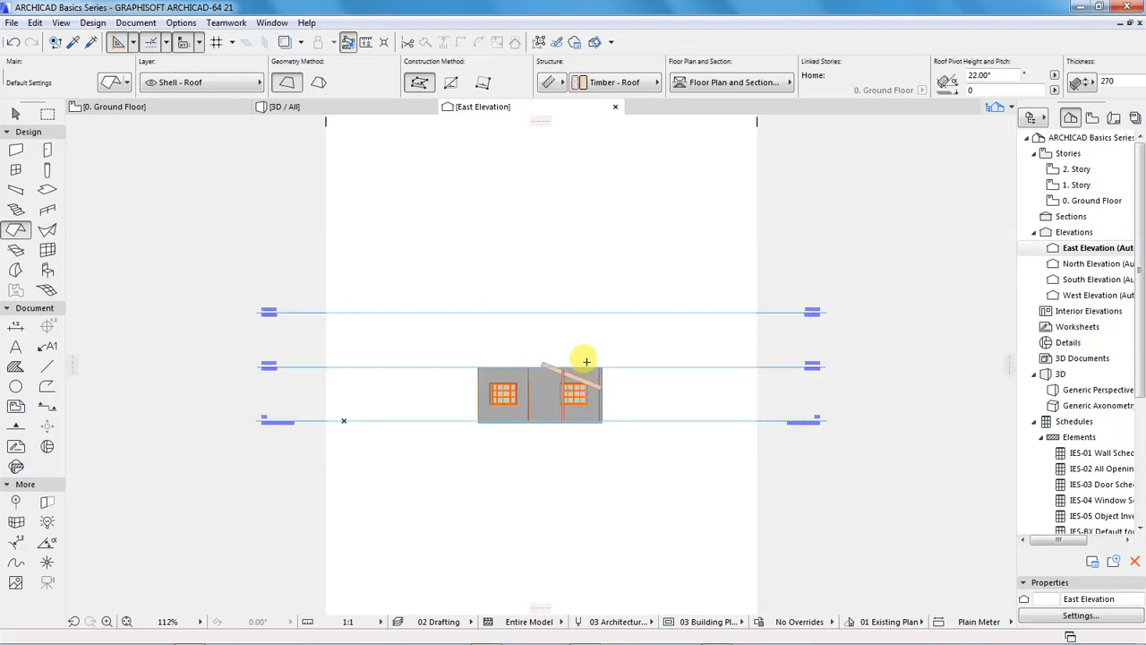
scroll(587, 362, up, 7)
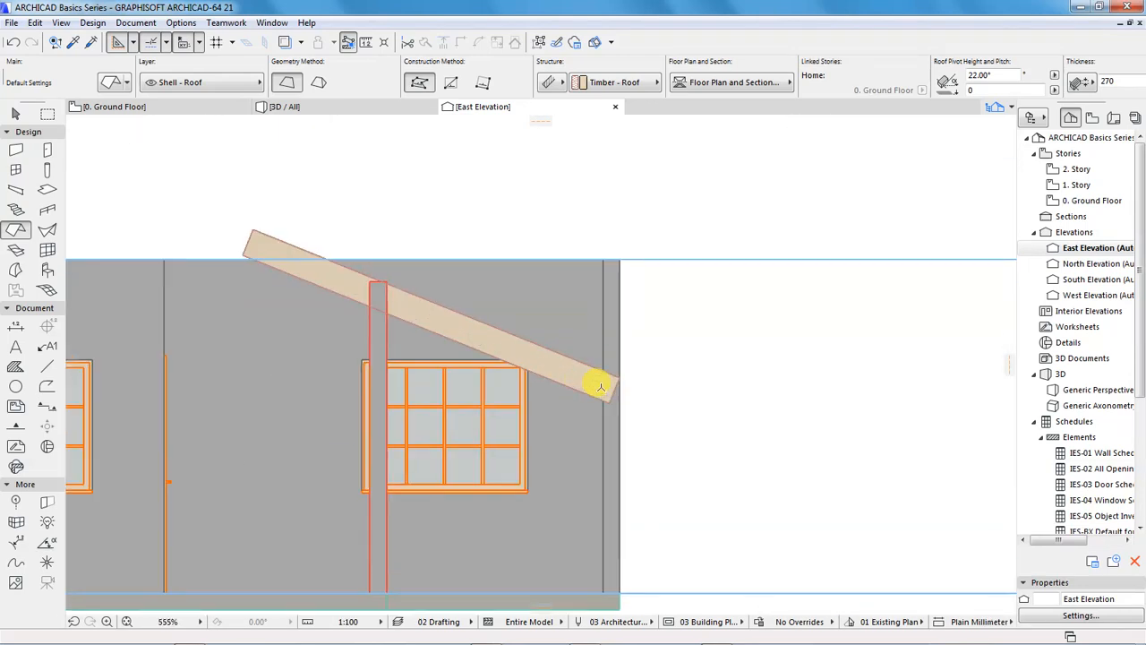
click(578, 389)
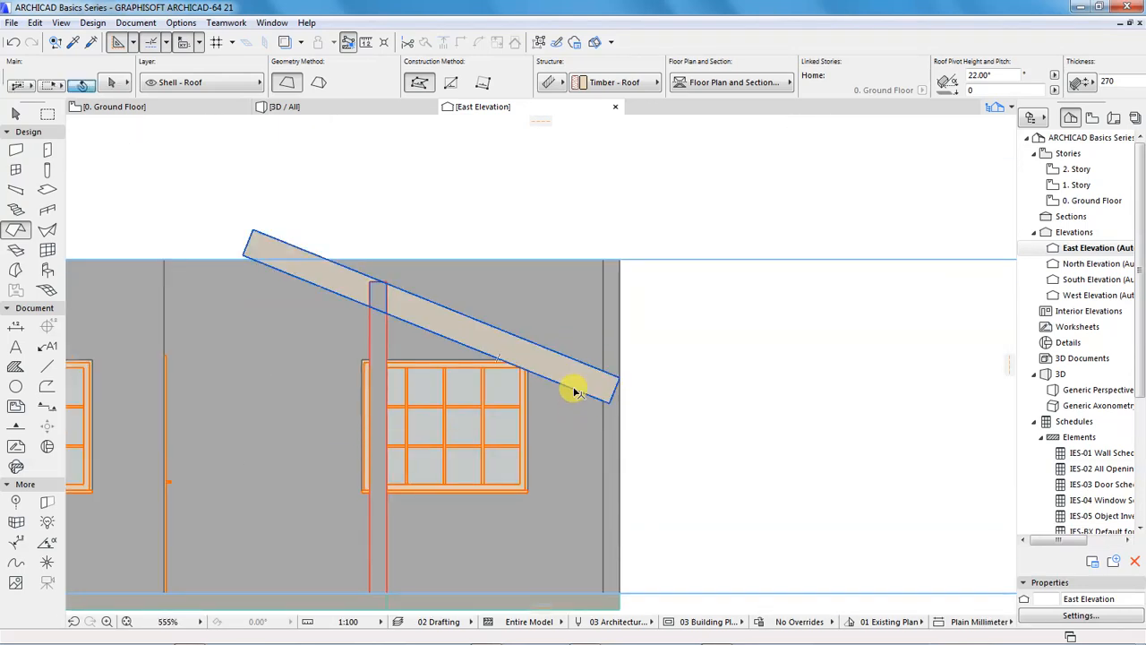
key(ctrl+d)
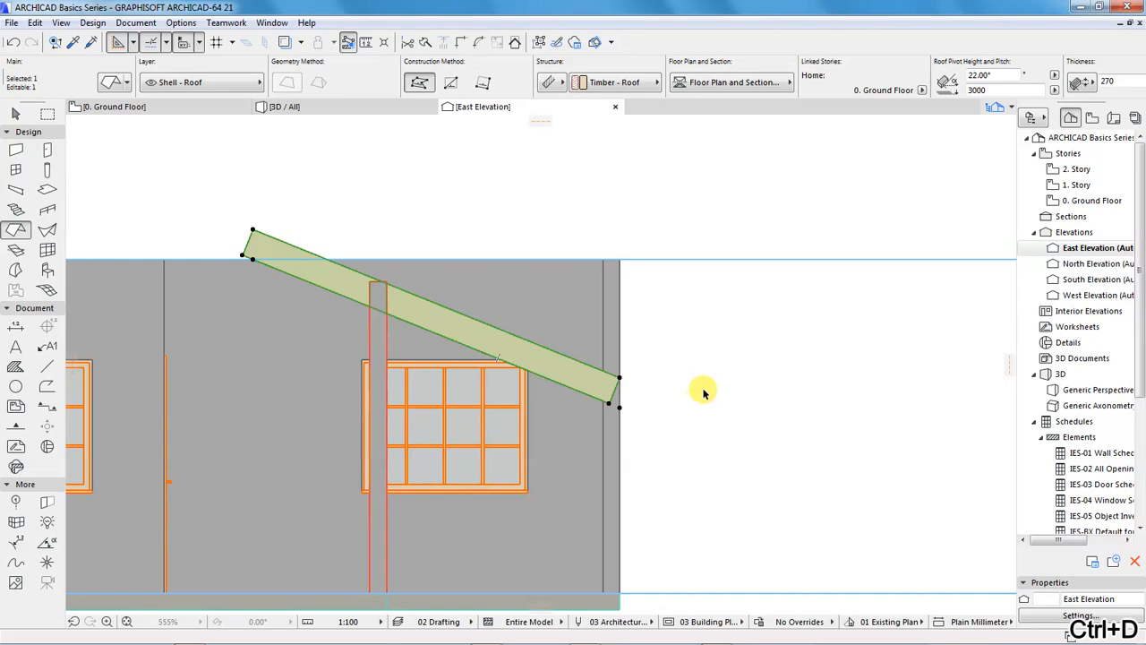
click(618, 406)
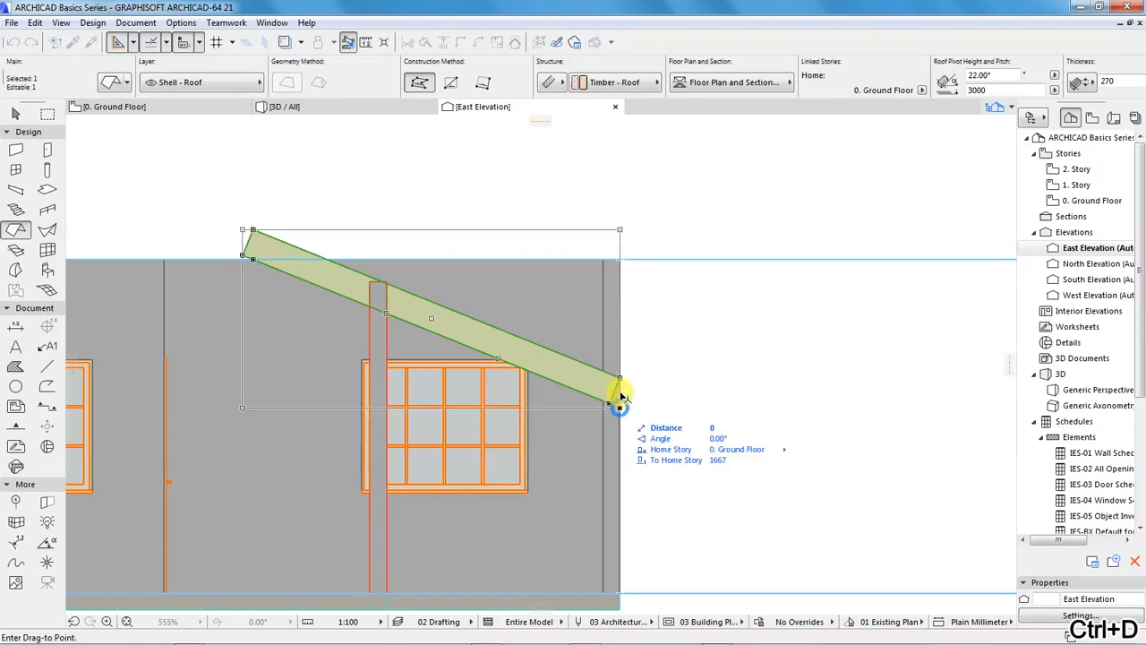
click(620, 262)
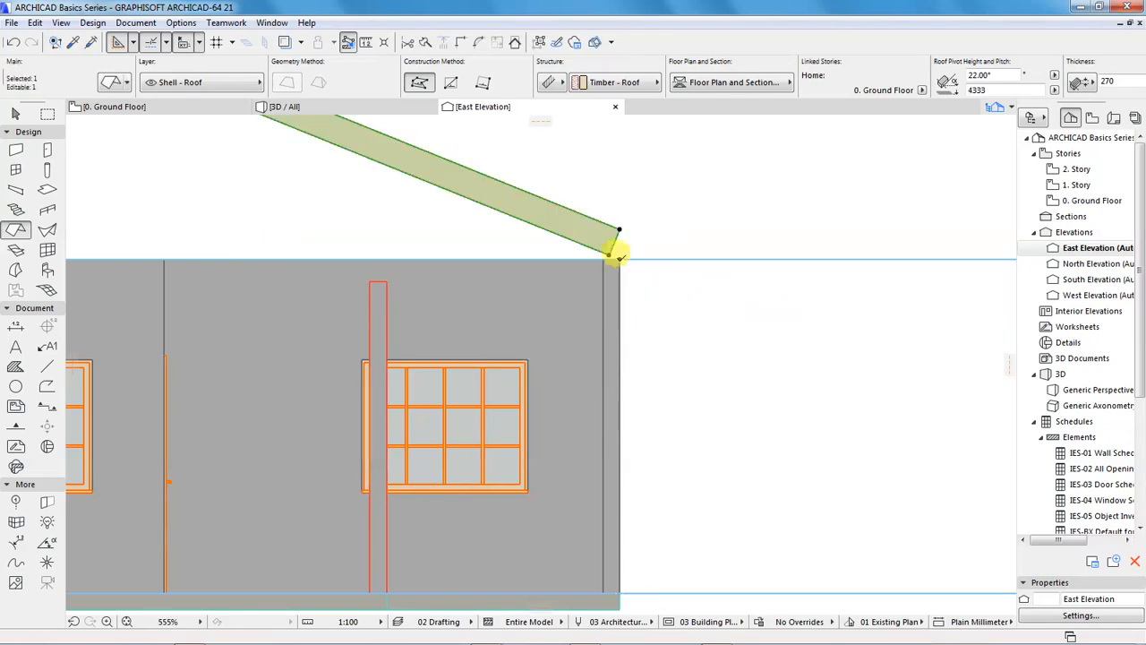
scroll(646, 370, down, 5)
key(Escape)
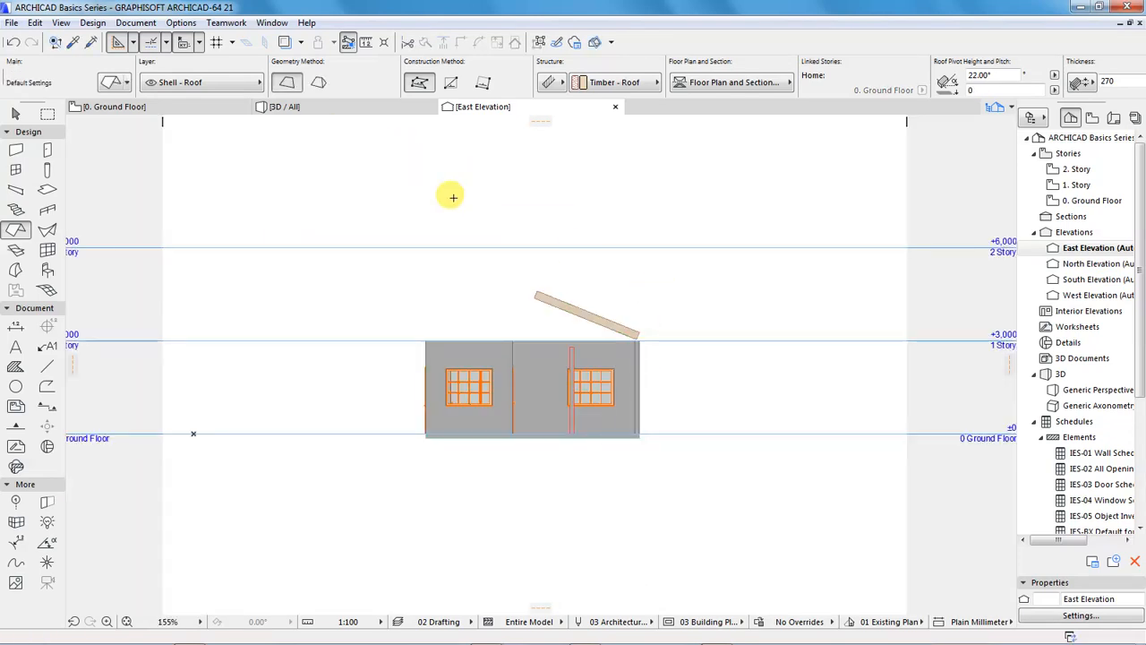
Examine the raised bedroom-side roof plane in the 3D view from the end wall and the entrance side
click(325, 111)
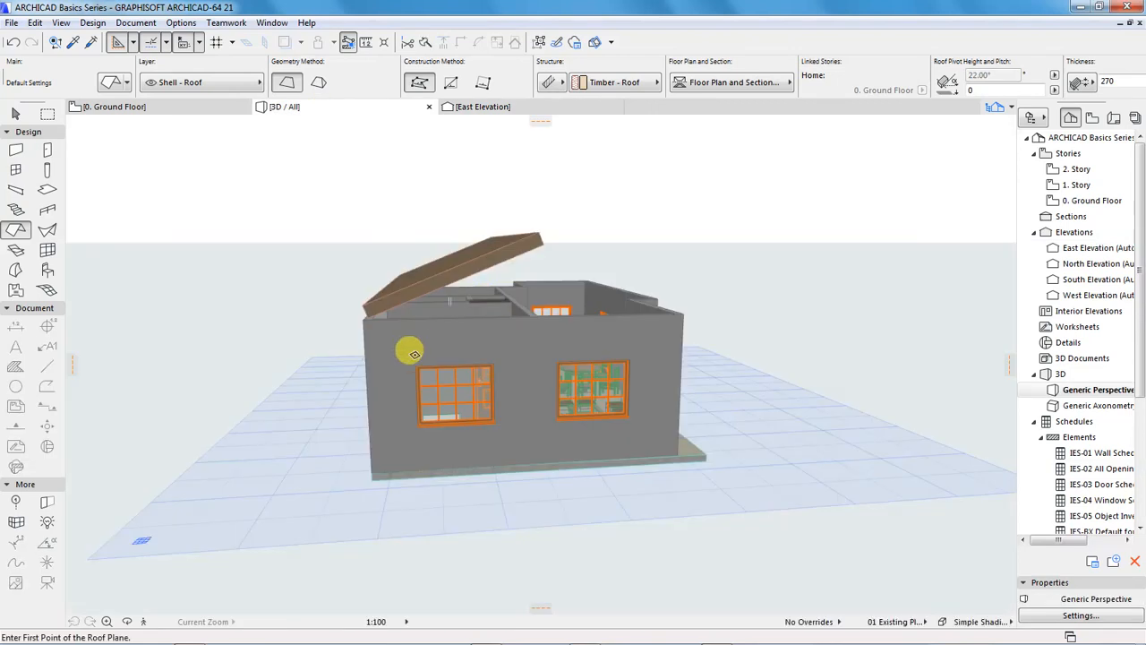
key(o)
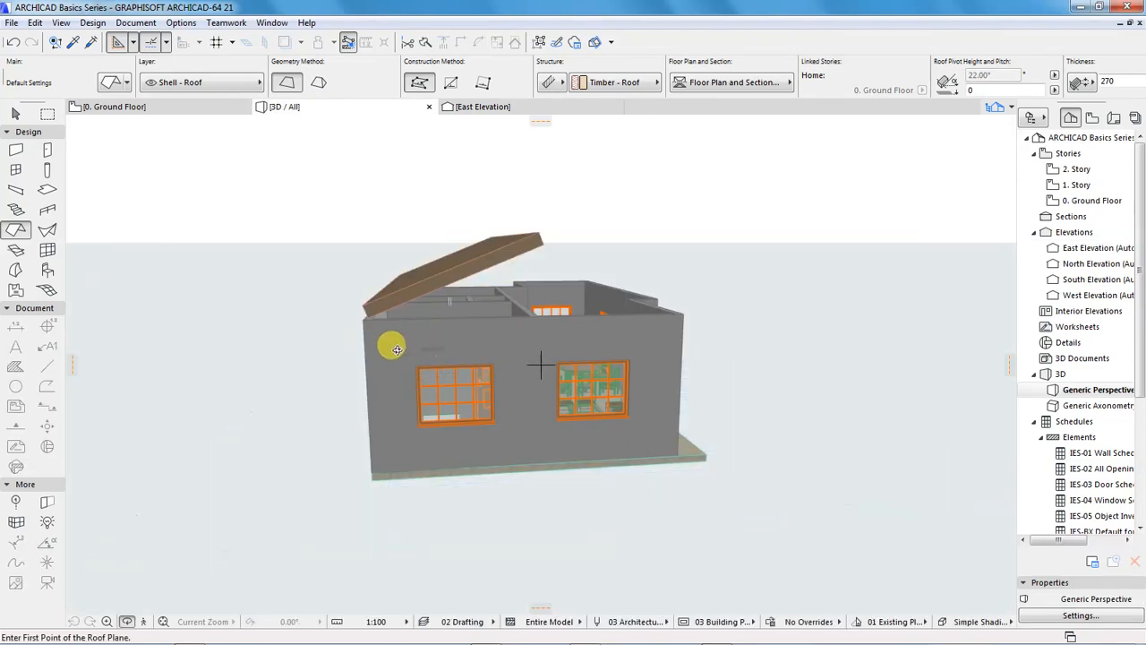
mouse_move(377, 347)
mouse_down()
mouse_move(519, 342)
mouse_move(463, 328)
mouse_move(388, 332)
mouse_up()
drag(574, 333, 486, 328)
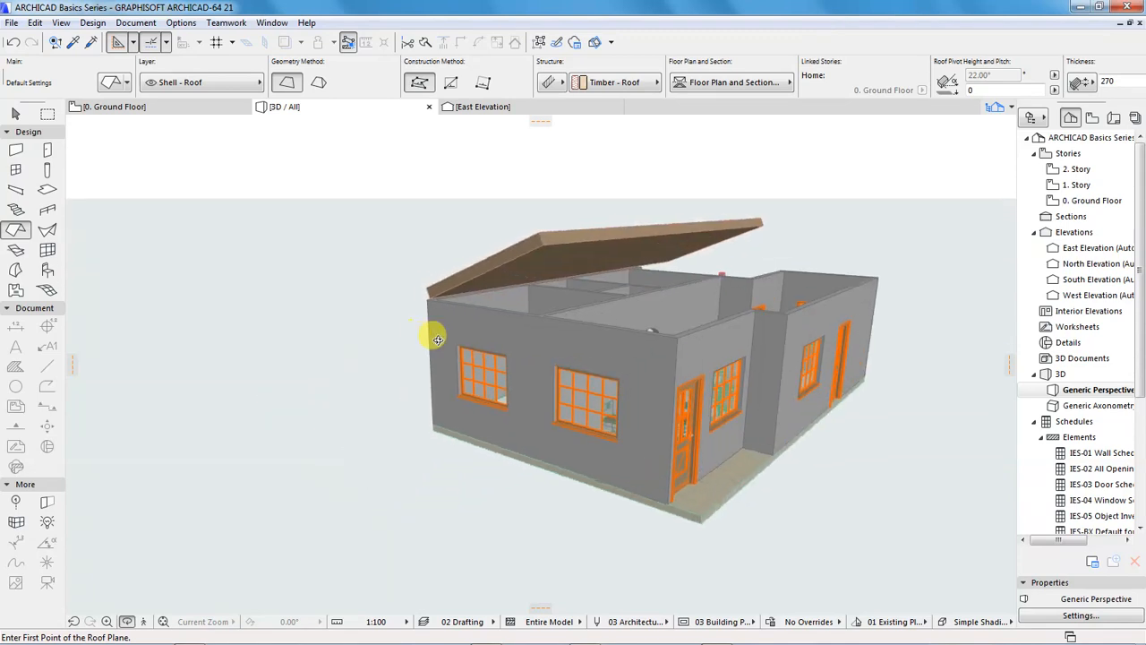
On the Ground Floor plan, set a second roof plane's pivot line along the horizontal guide line, pitching up towards the north
click(186, 110)
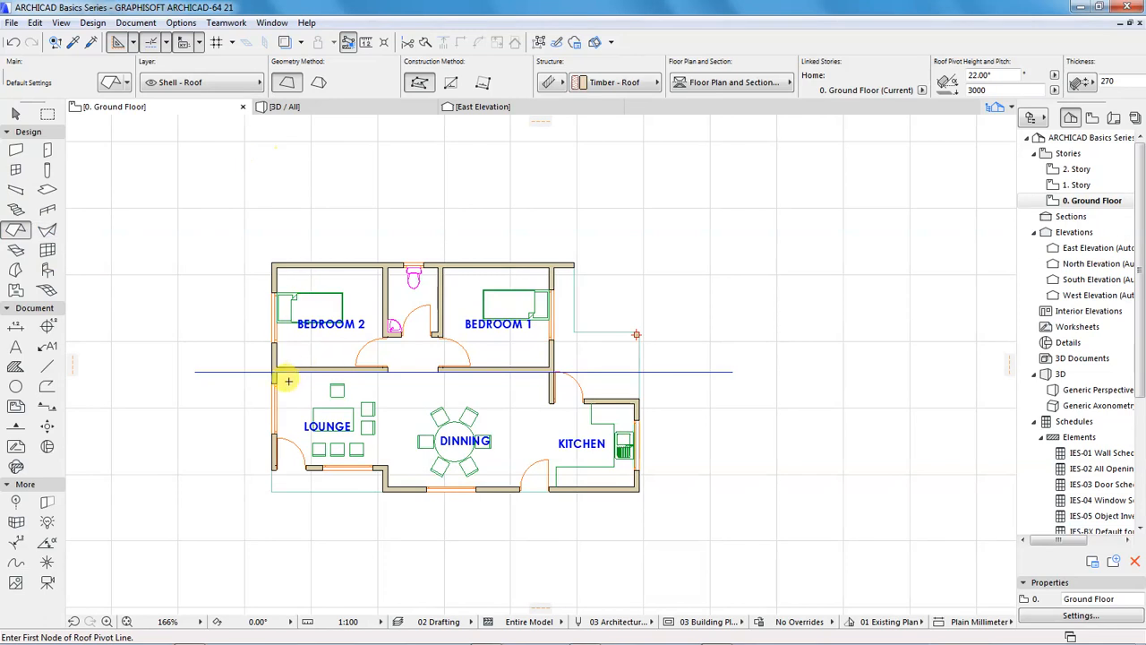
scroll(284, 379, up, 3)
click(258, 360)
scroll(229, 336, down, 4)
scroll(550, 349, up, 2)
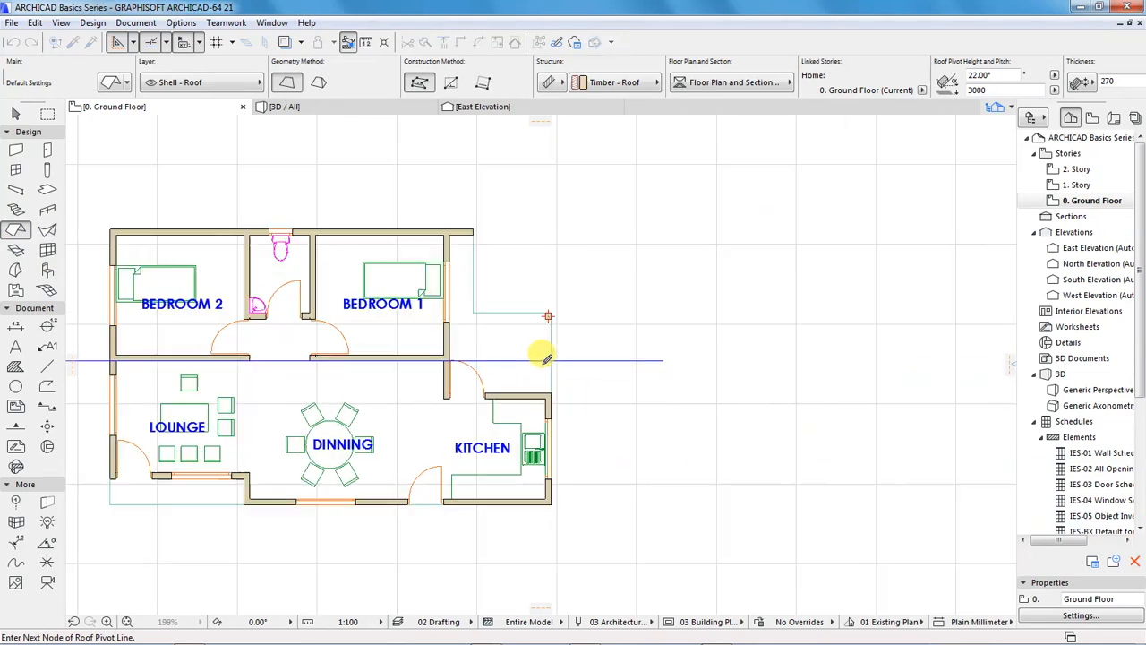
scroll(547, 357, up, 3)
click(557, 352)
scroll(549, 315, down, 3)
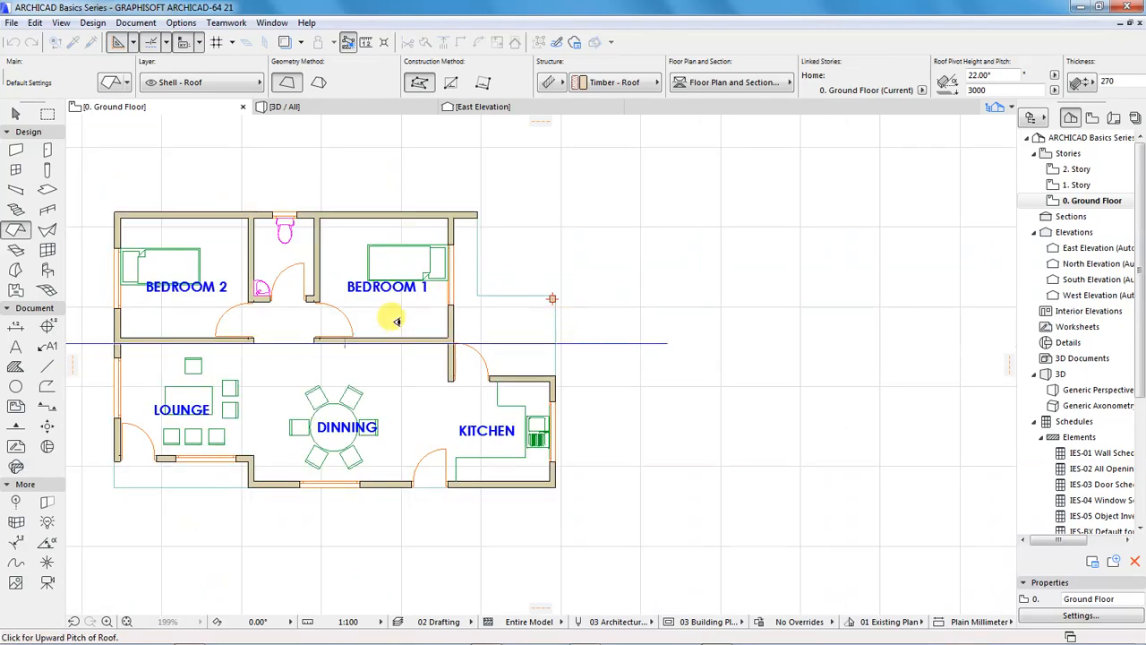
scroll(502, 317, down, 2)
scroll(330, 320, up, 1)
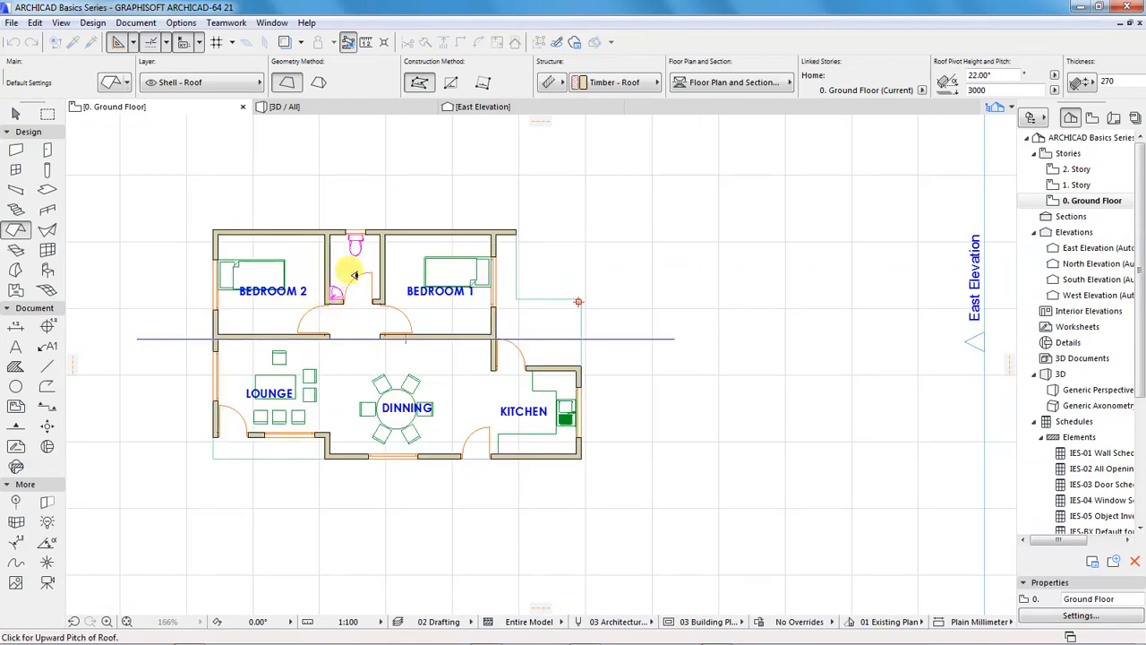
Outline the second roof plane as a rectangle about 11051 by 3599 mm over the lounge, dining and kitchen side
click(214, 337)
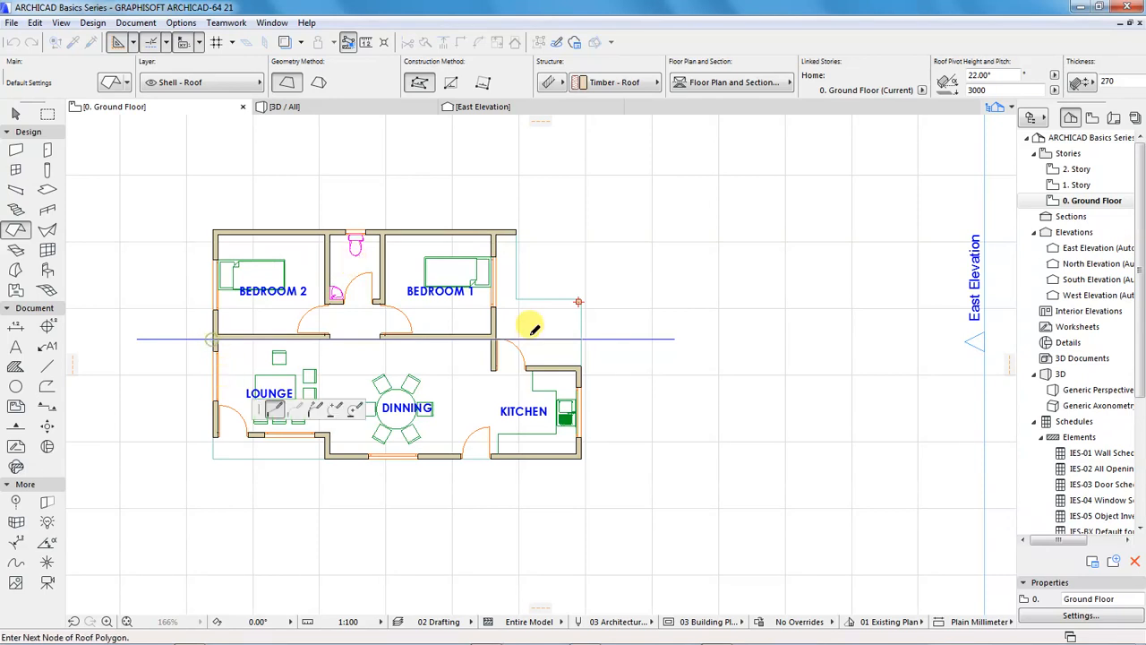
click(581, 340)
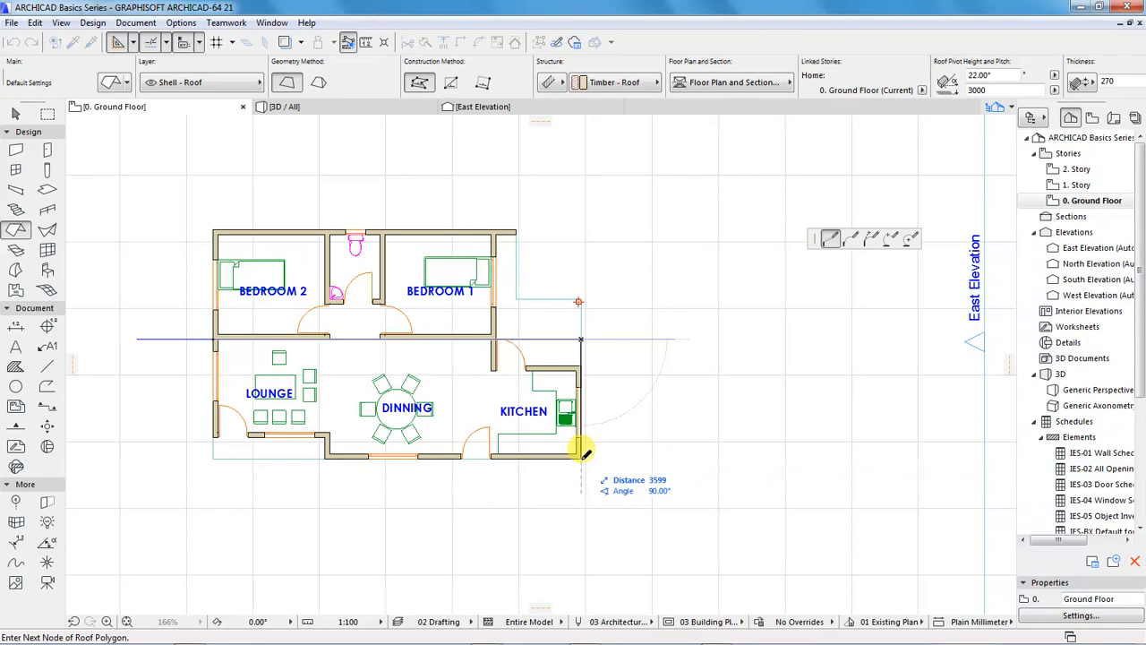
scroll(680, 434, down, 3)
scroll(584, 435, up, 5)
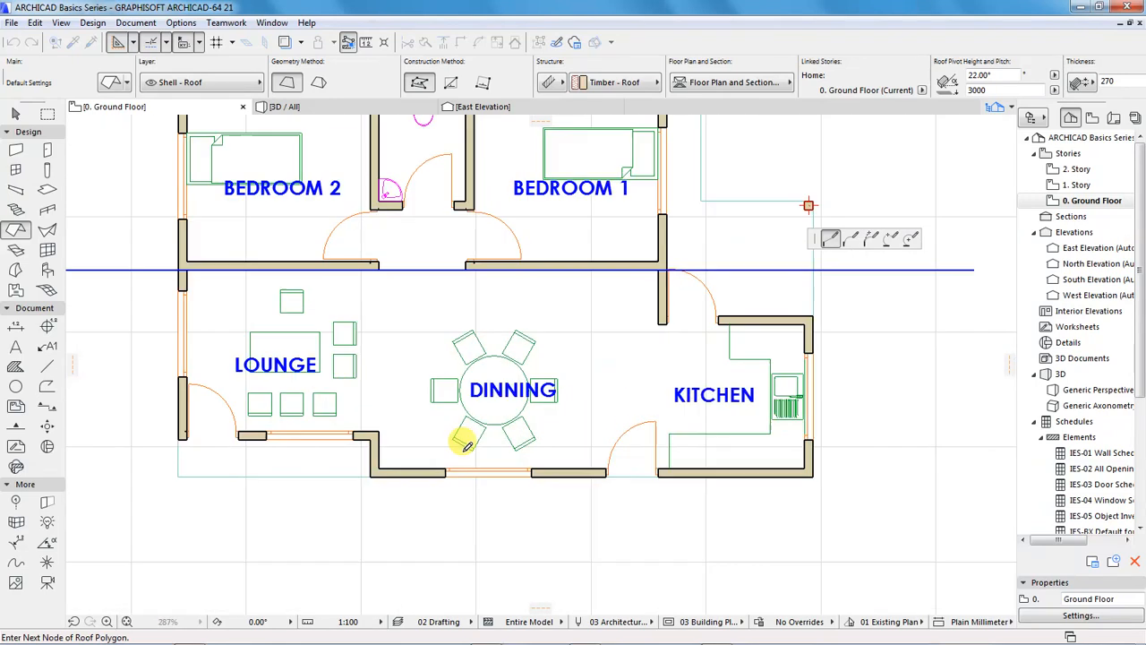
click(179, 475)
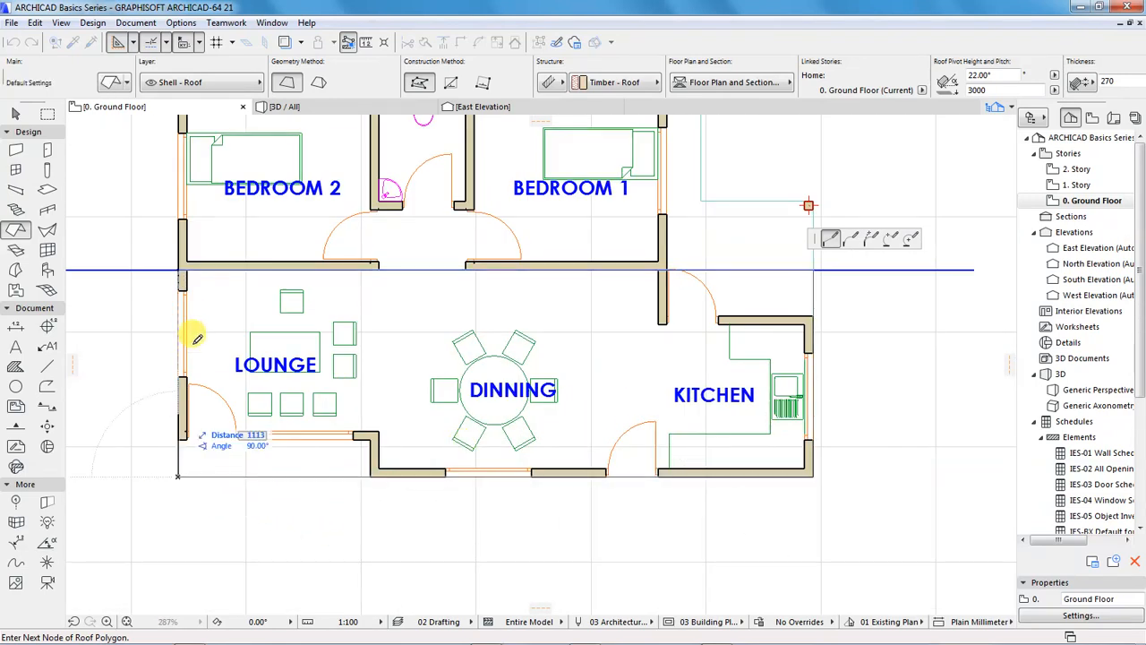
click(183, 266)
scroll(443, 404, down, 2)
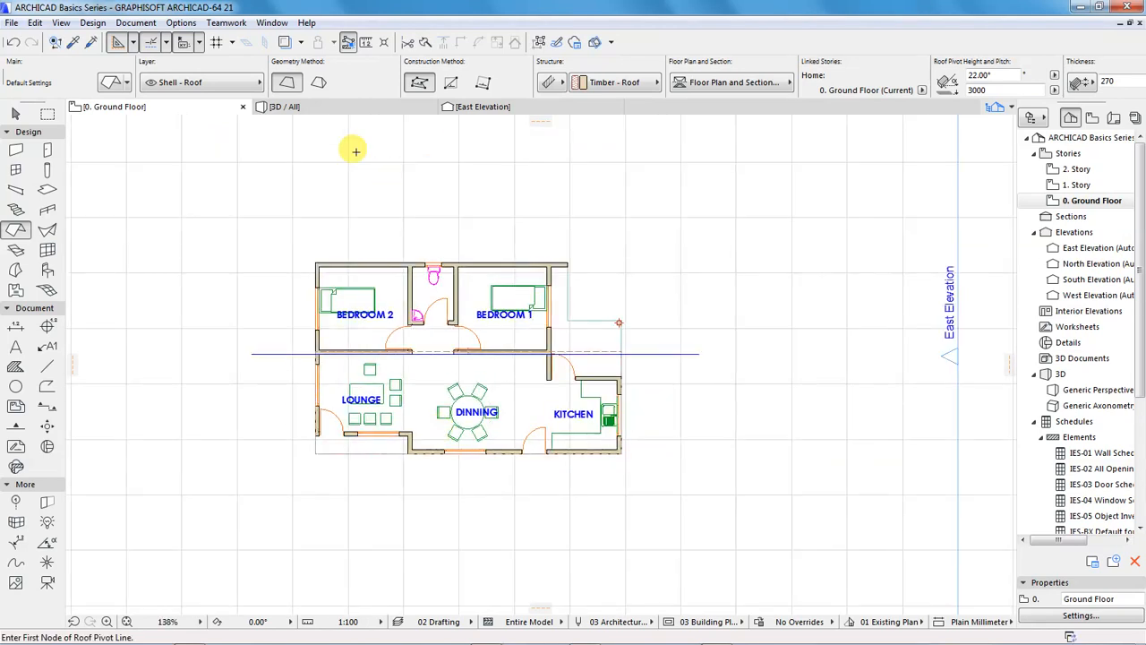
In the East Elevation, move the second roof plane straight up 1454 mm so its lower end meets the south wall's top
click(293, 107)
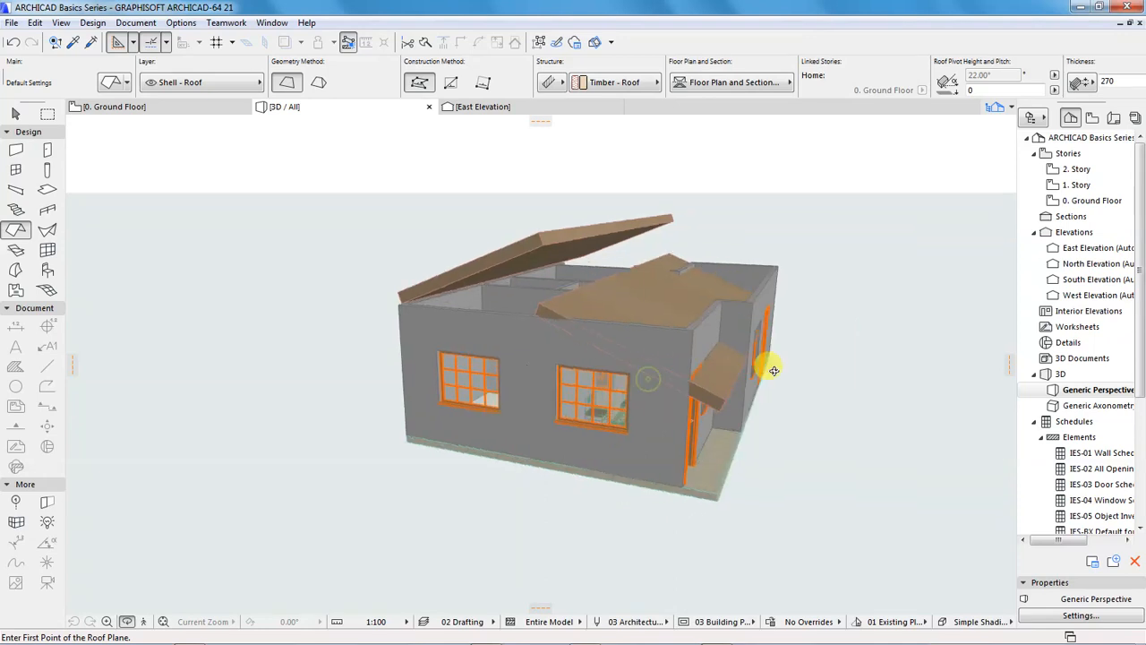
shift+middle_drag(774, 370, 800, 365)
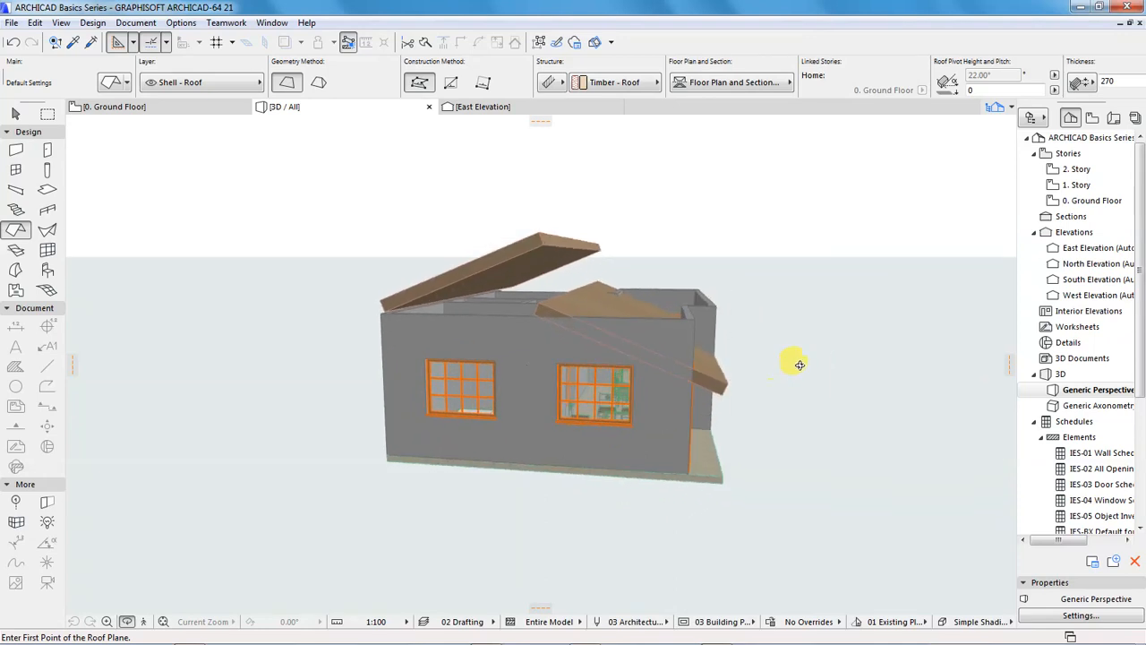
double_click(1077, 250)
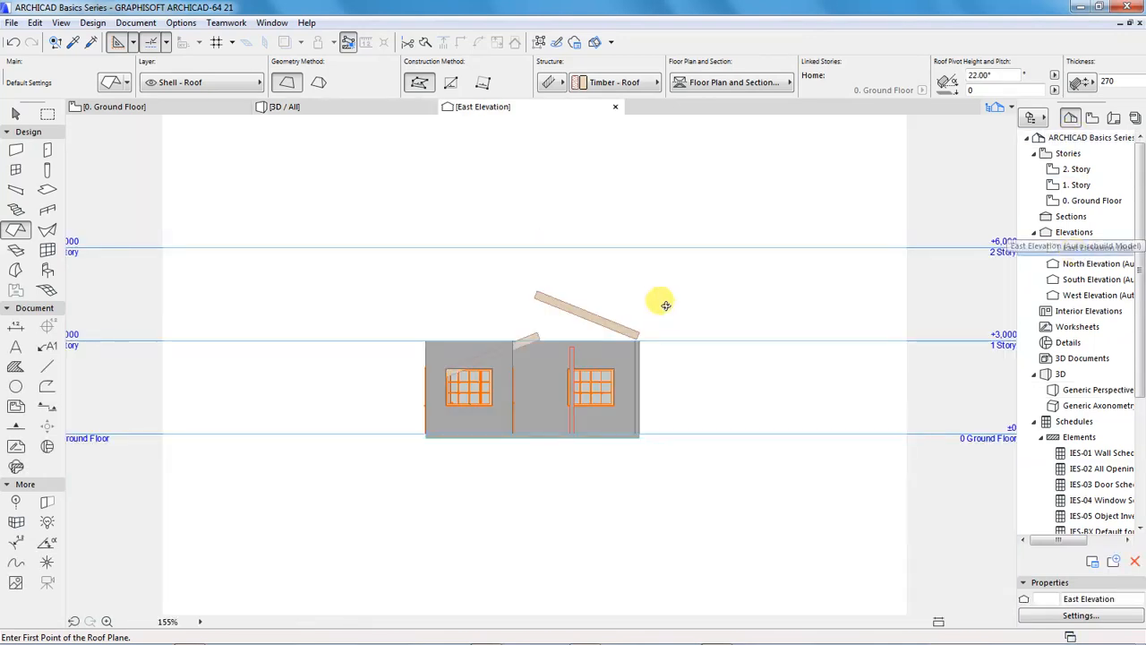
scroll(475, 363, up, 2)
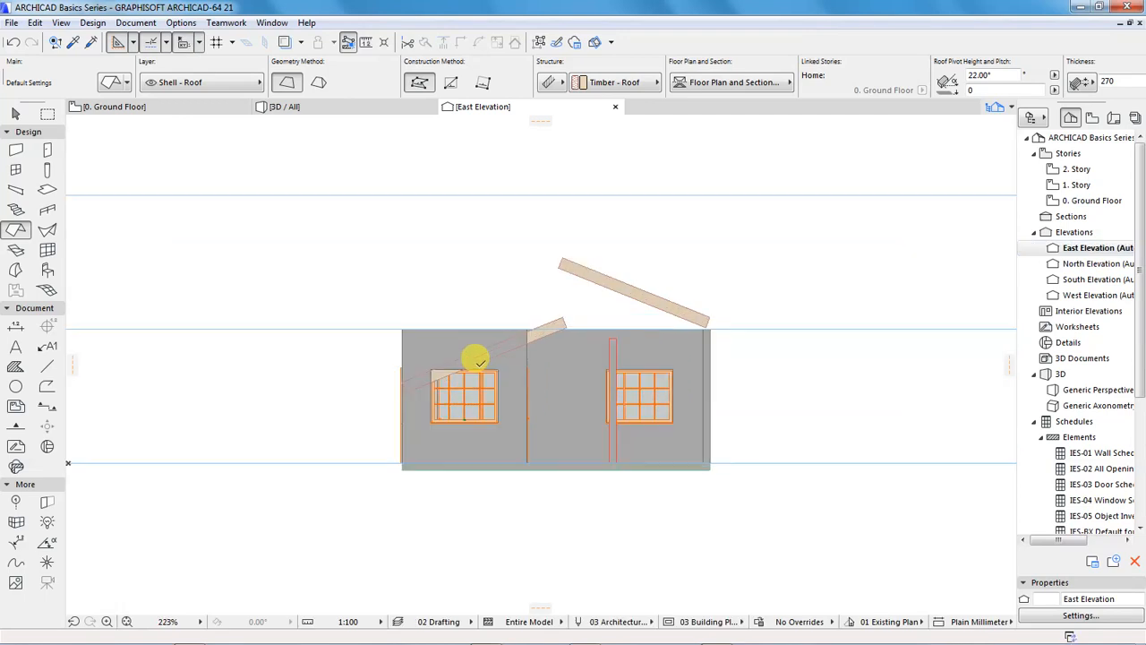
shift+click(559, 318)
shift+click(560, 321)
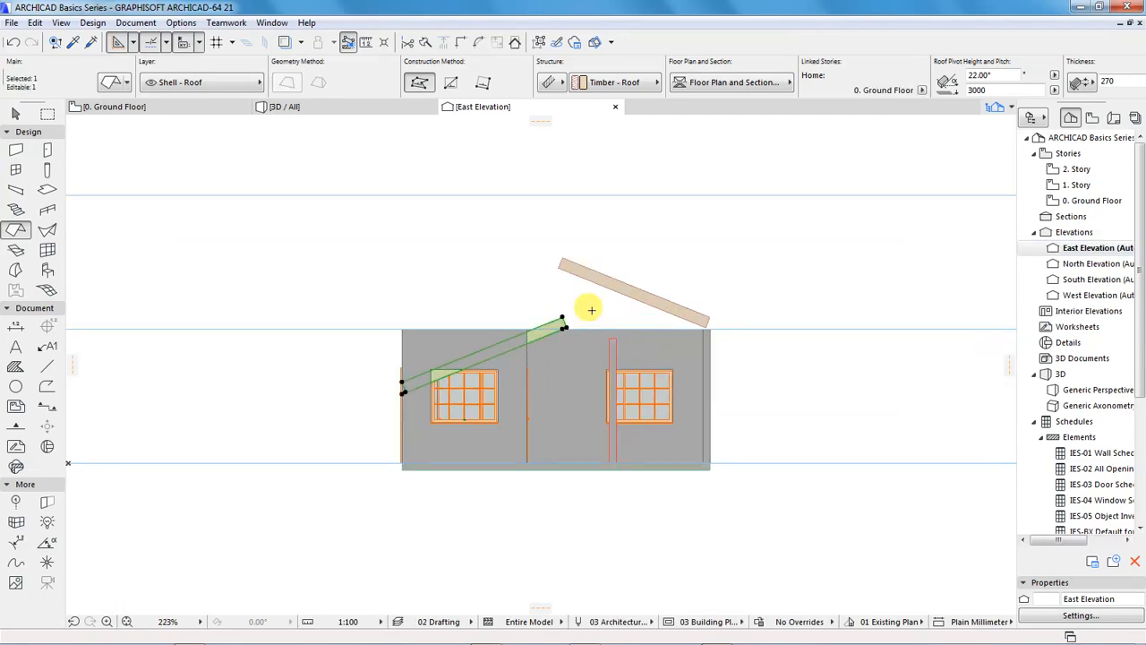
key(ctrl+d)
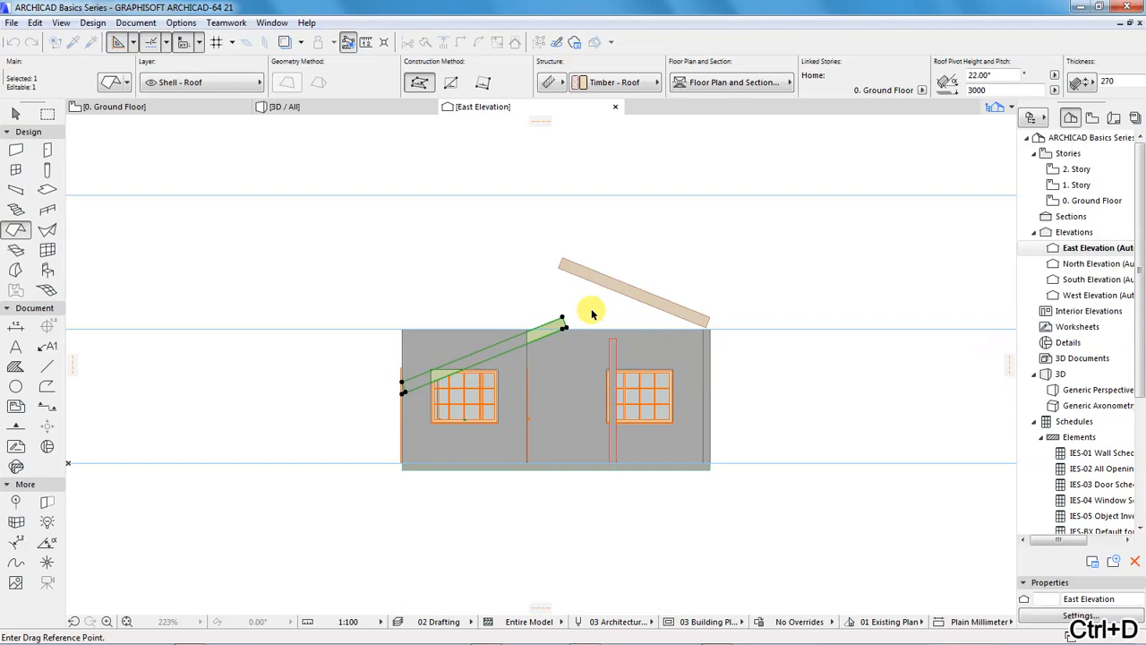
scroll(405, 394, up, 2)
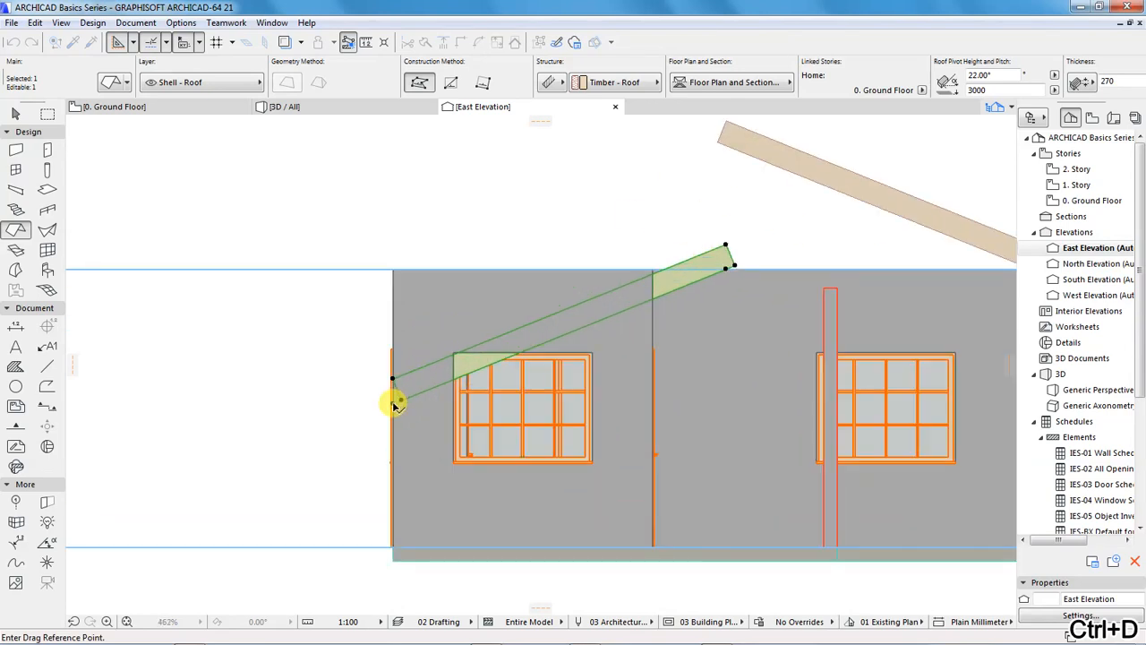
click(392, 401)
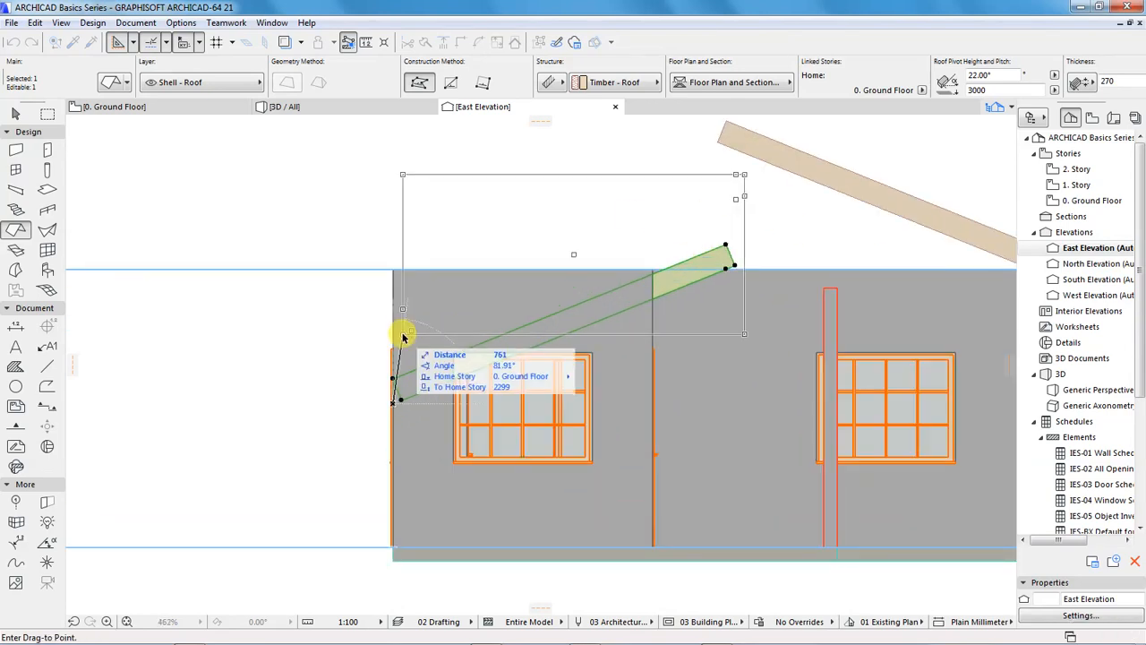
click(394, 270)
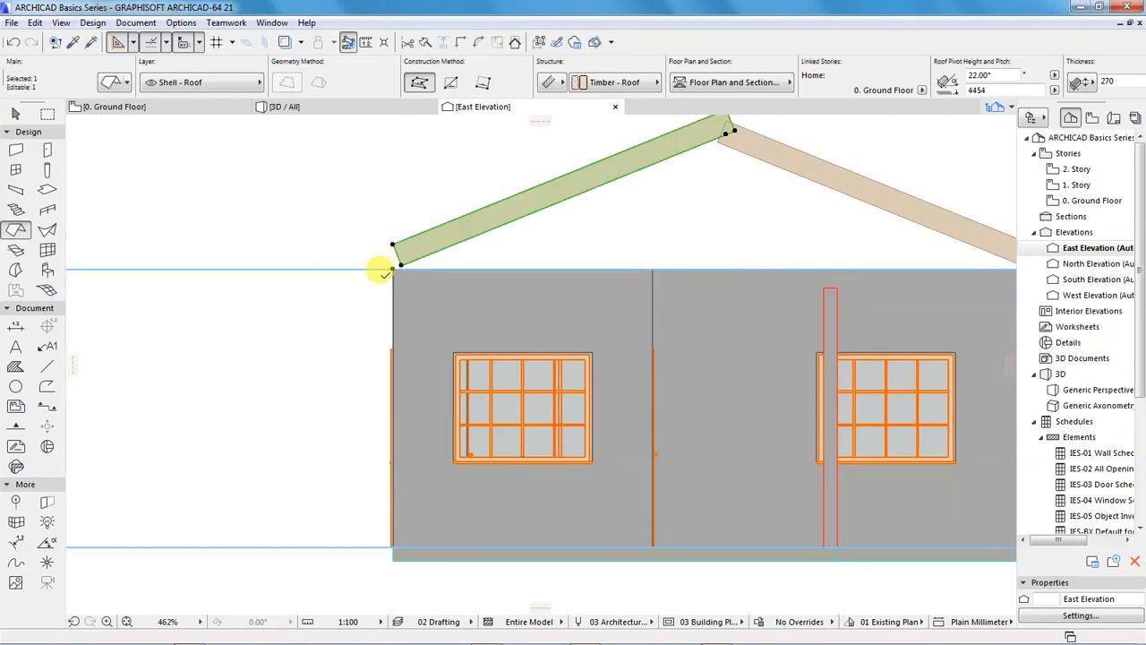
scroll(334, 399, down, 3)
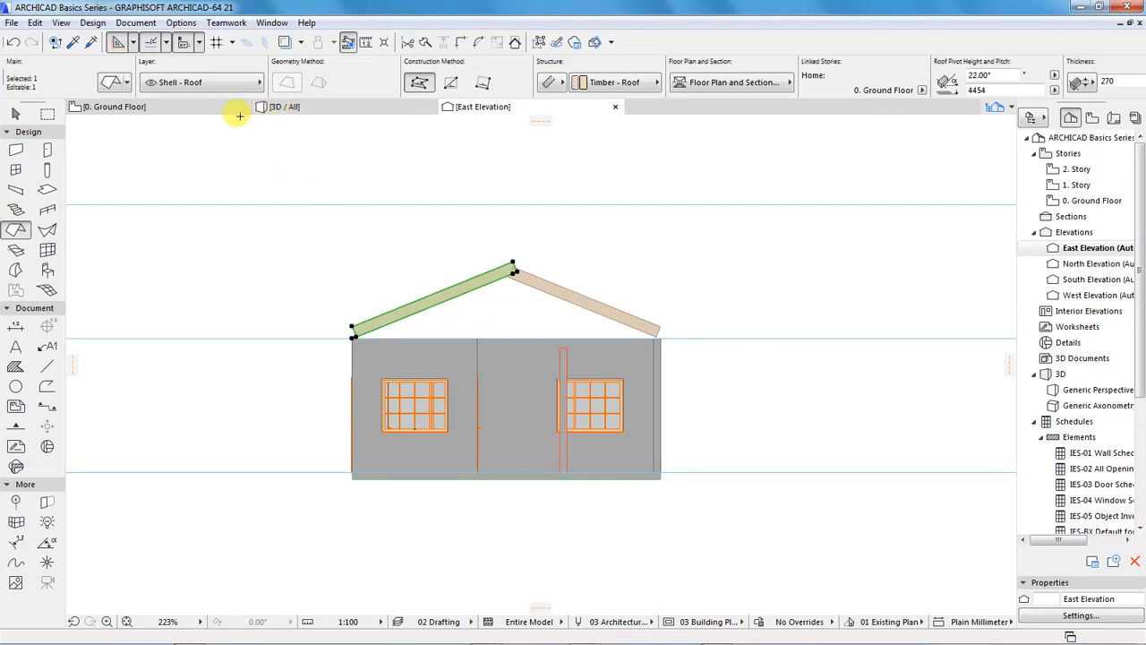
Examine how the two roof planes meet at the ridge and sit on the walls in the 3D view
click(296, 105)
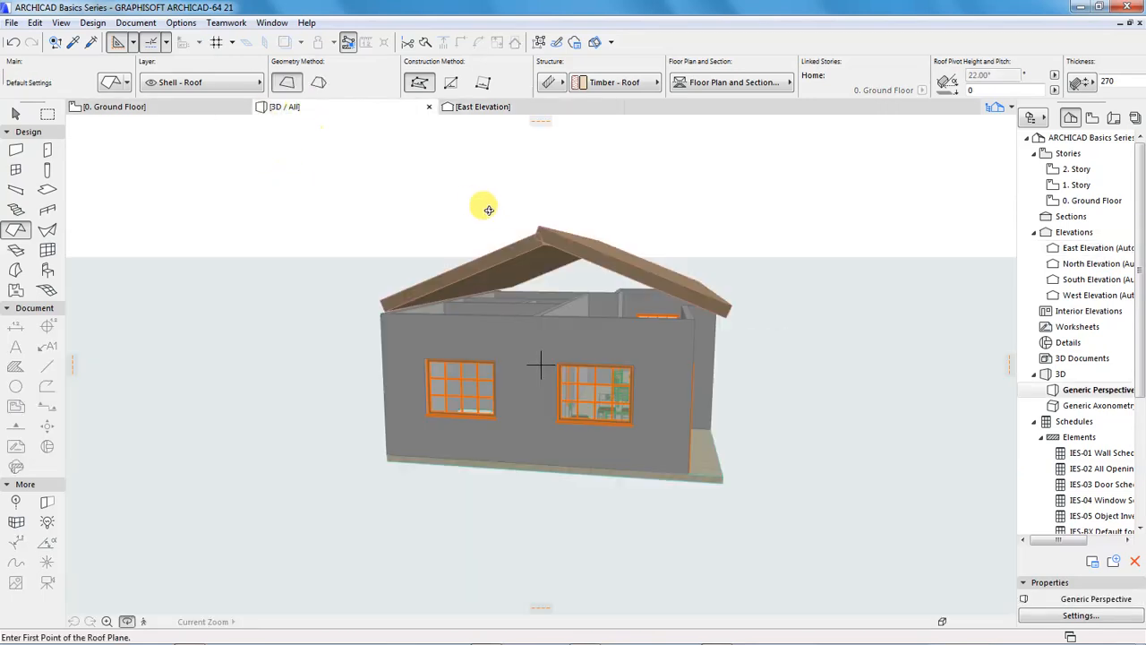
shift+middle_drag(442, 251, 608, 248)
shift+middle_drag(513, 442, 632, 336)
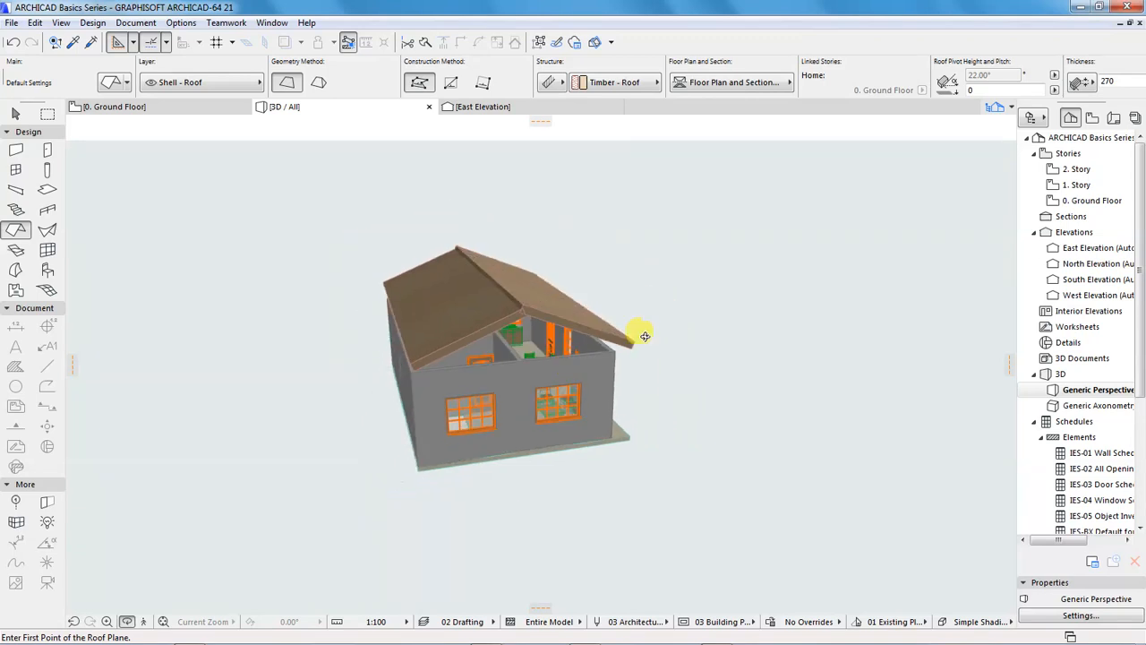
shift+middle_drag(524, 328, 619, 384)
scroll(609, 378, up, 3)
scroll(530, 371, up, 2)
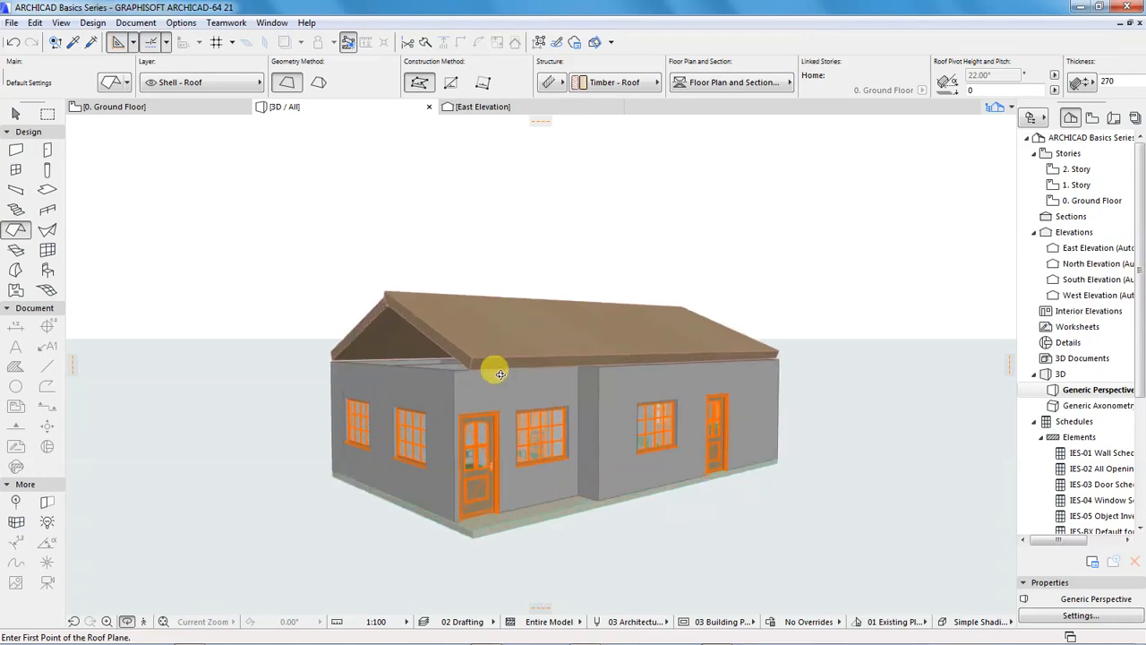
shift+middle_drag(427, 371, 631, 386)
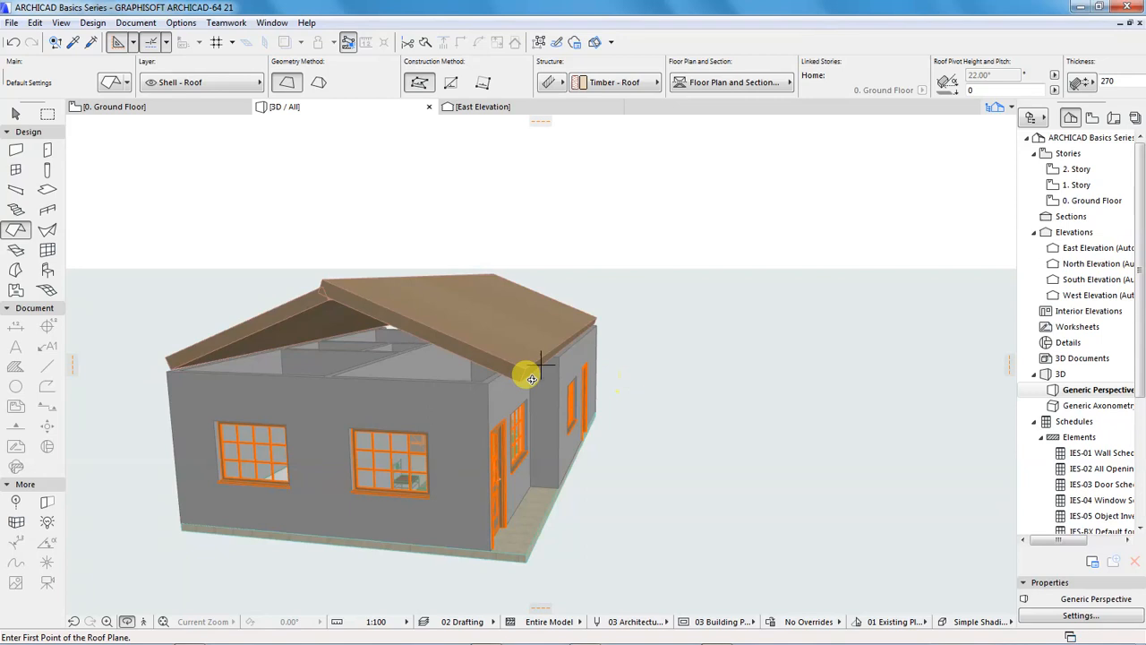
shift+middle_drag(448, 392, 522, 376)
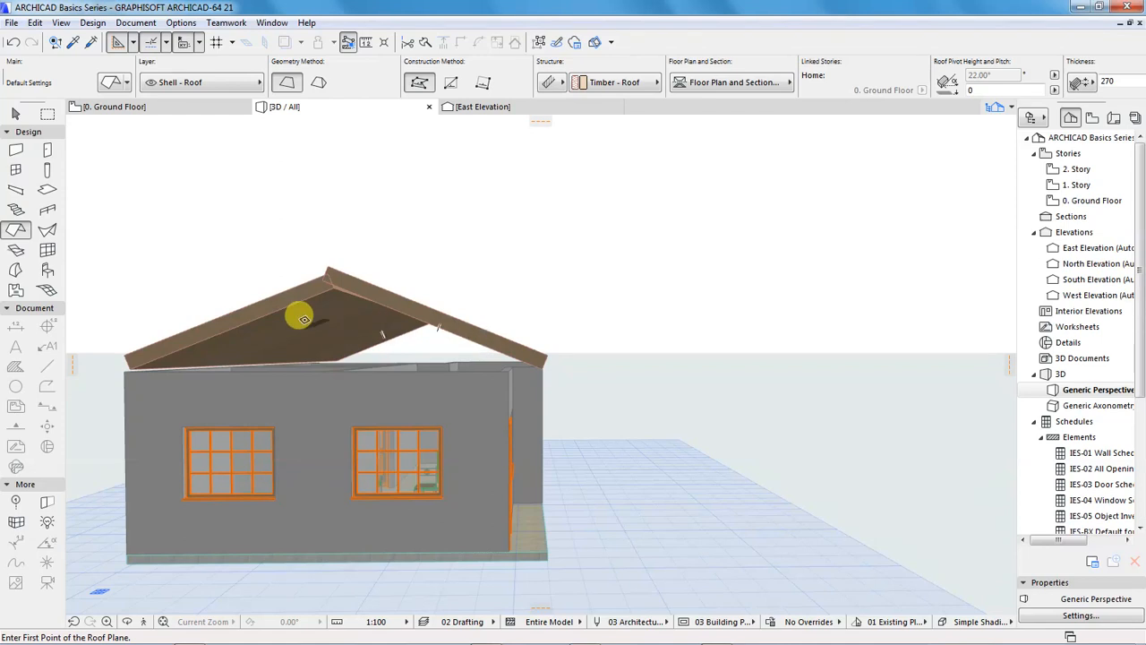
Select the south roof plane and set its pivot height to 4400 mm
shift+click(449, 329)
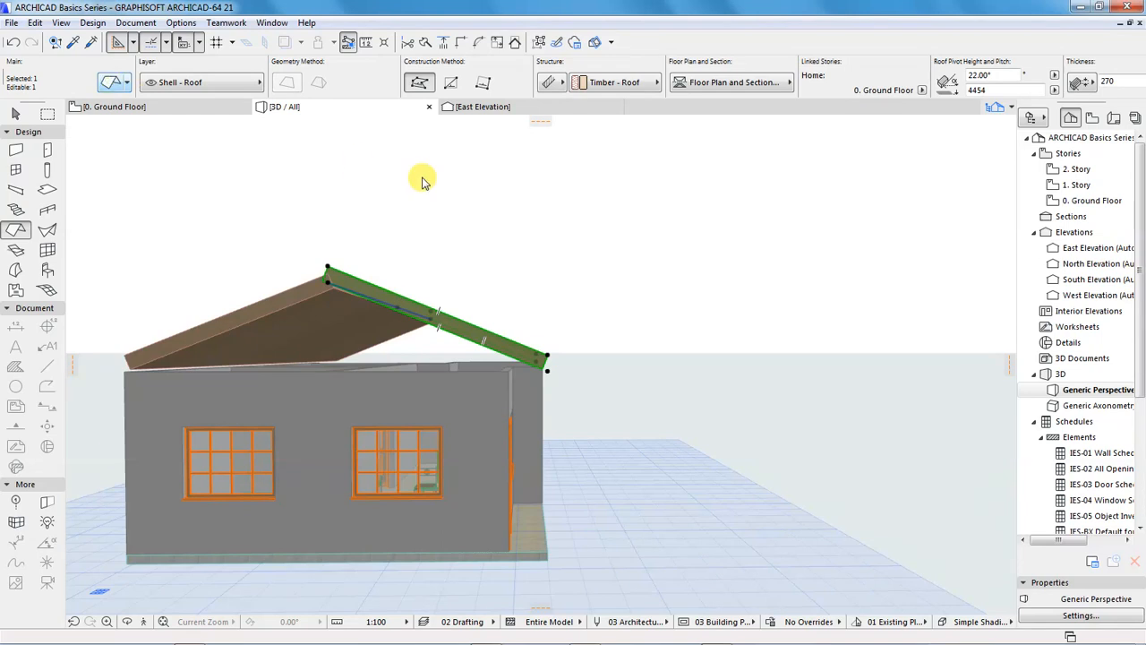
key(ctrl+t)
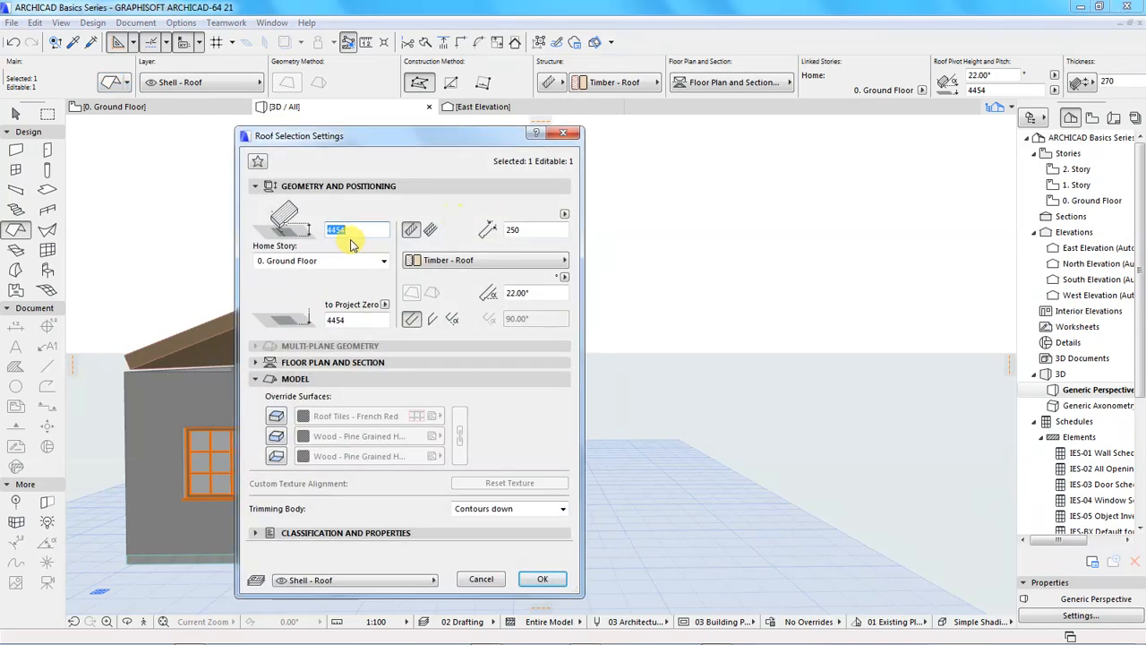
click(351, 229)
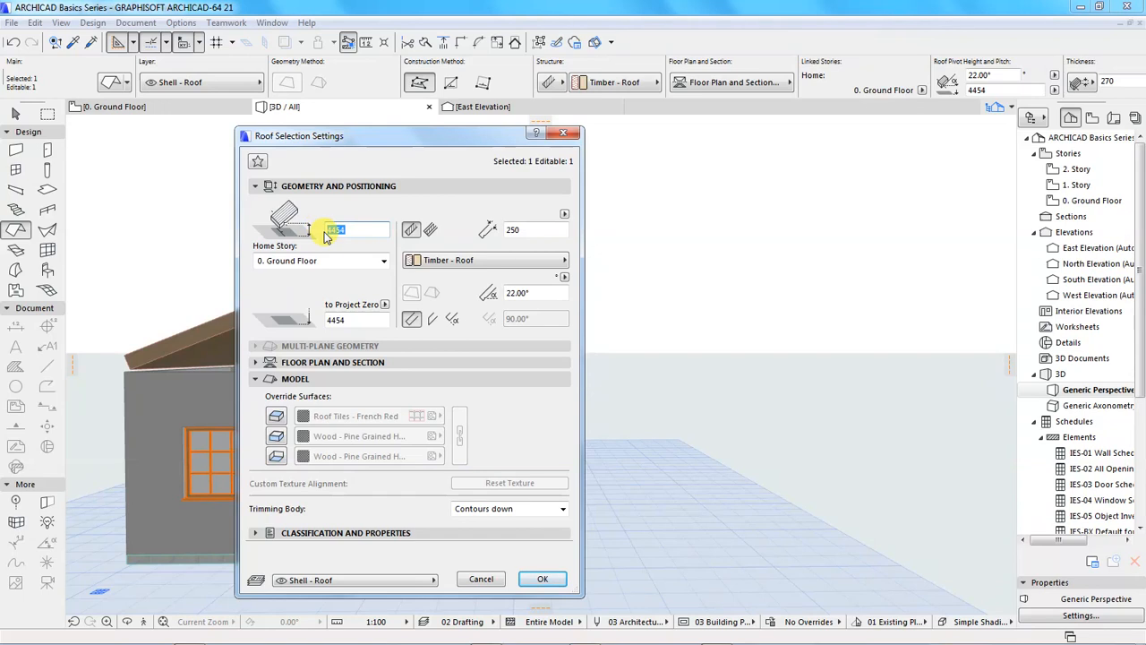
text(00)
key(Return)
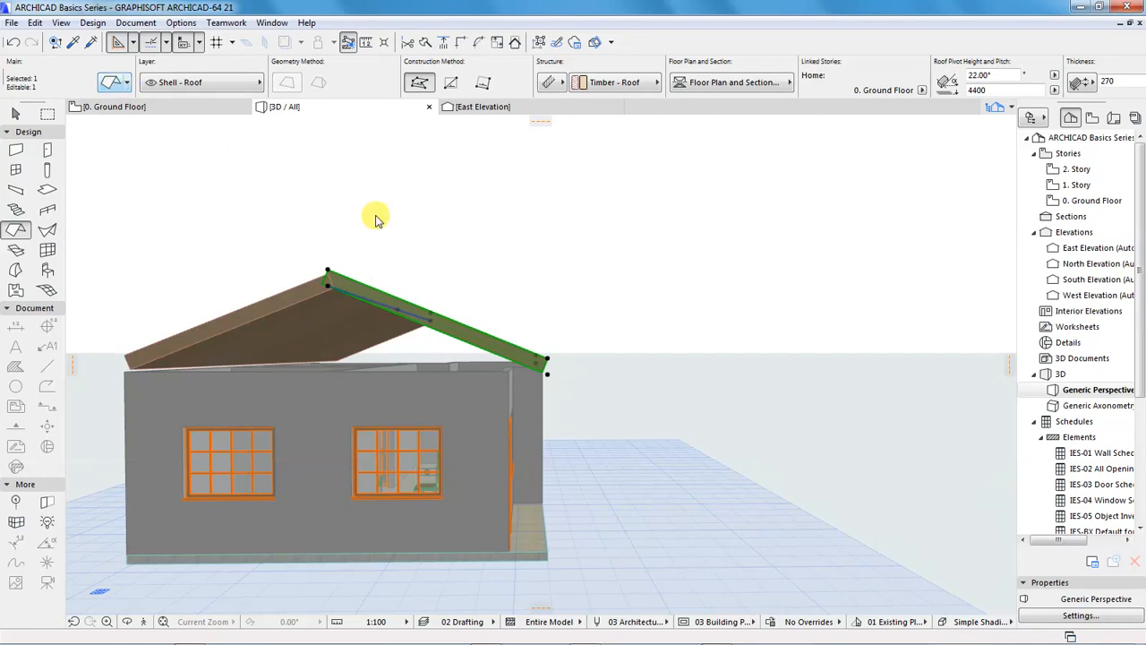
Set the south roof plane's pivot height to 4200 mm, deselect it and check the roof from the entrance side
key(ctrl+t)
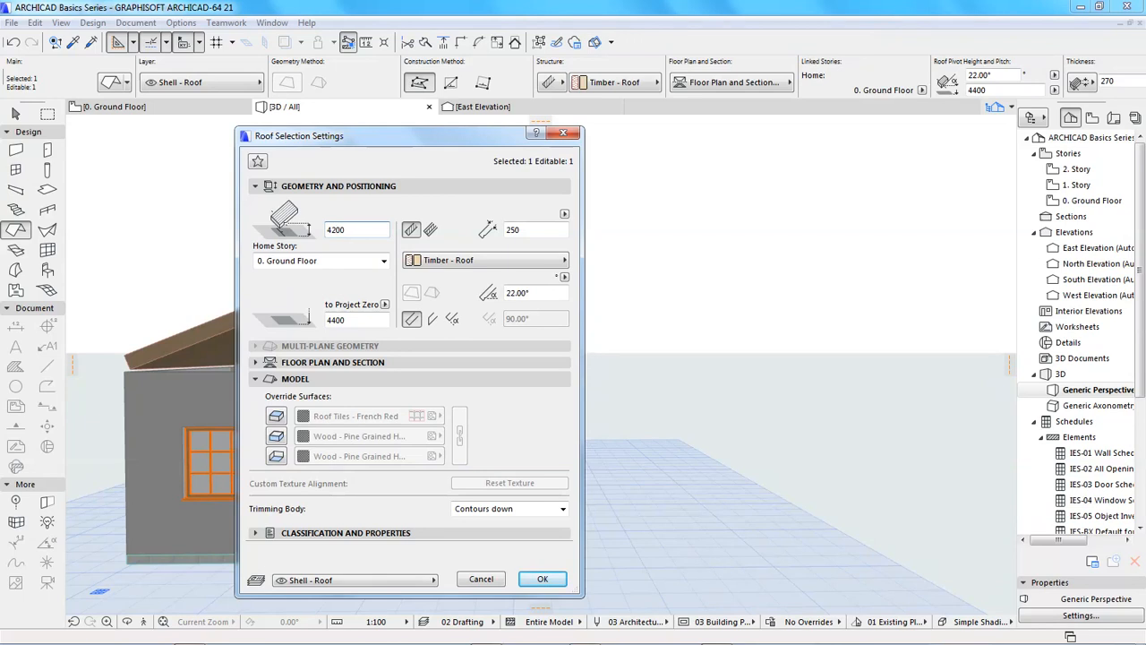
key(Return)
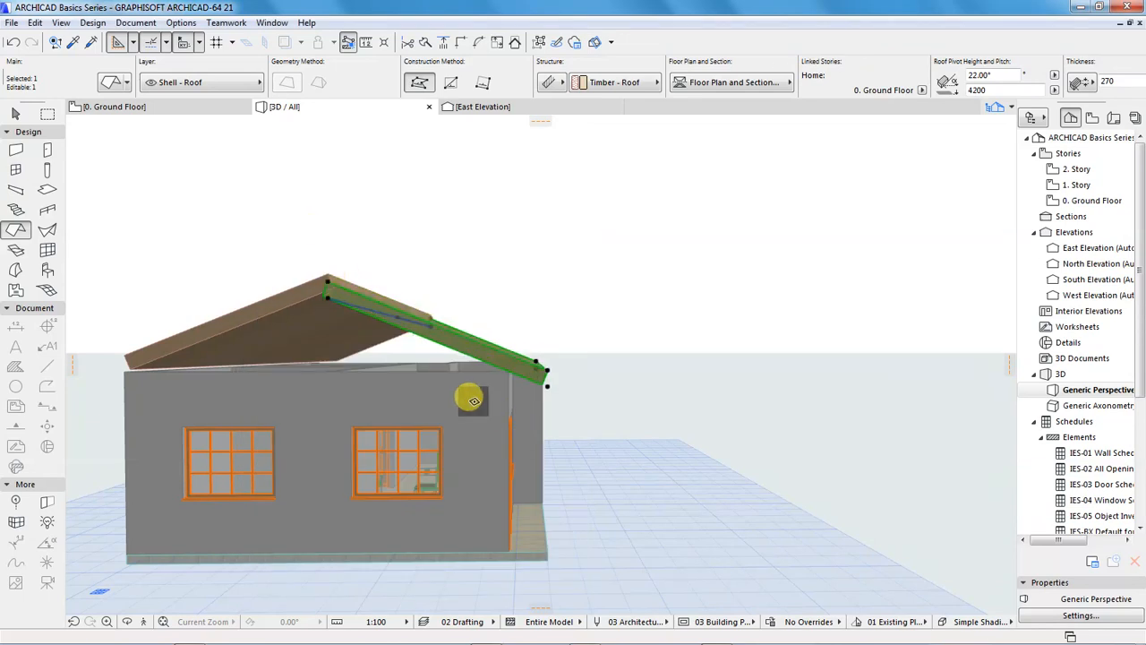
key(Escape)
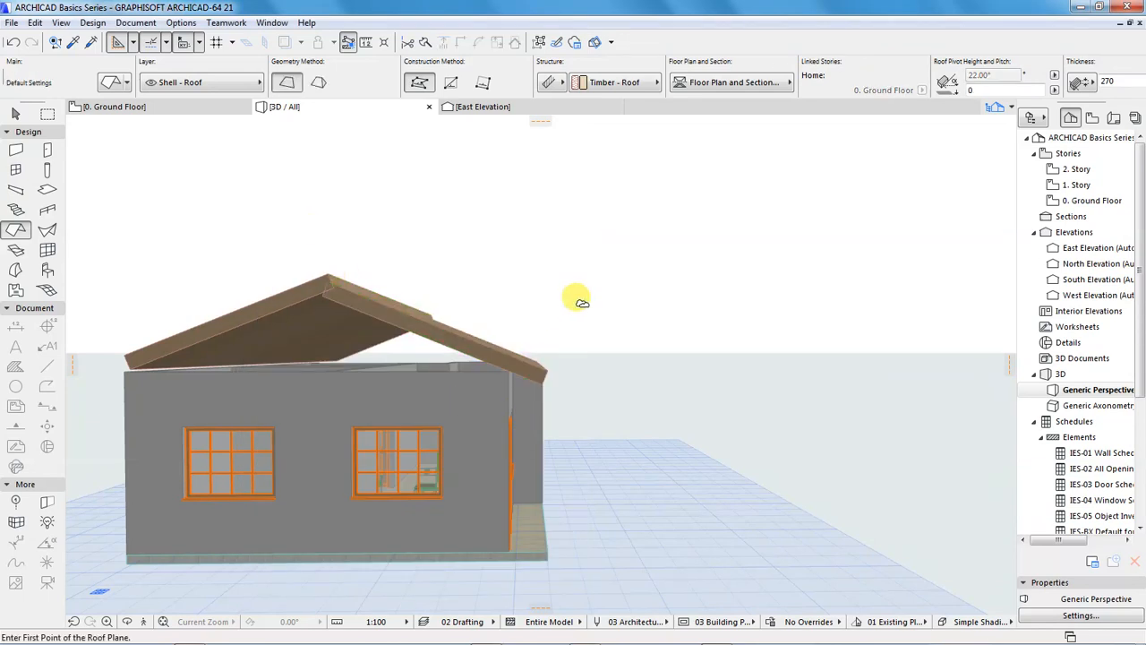
key(o)
drag(468, 380, 518, 291)
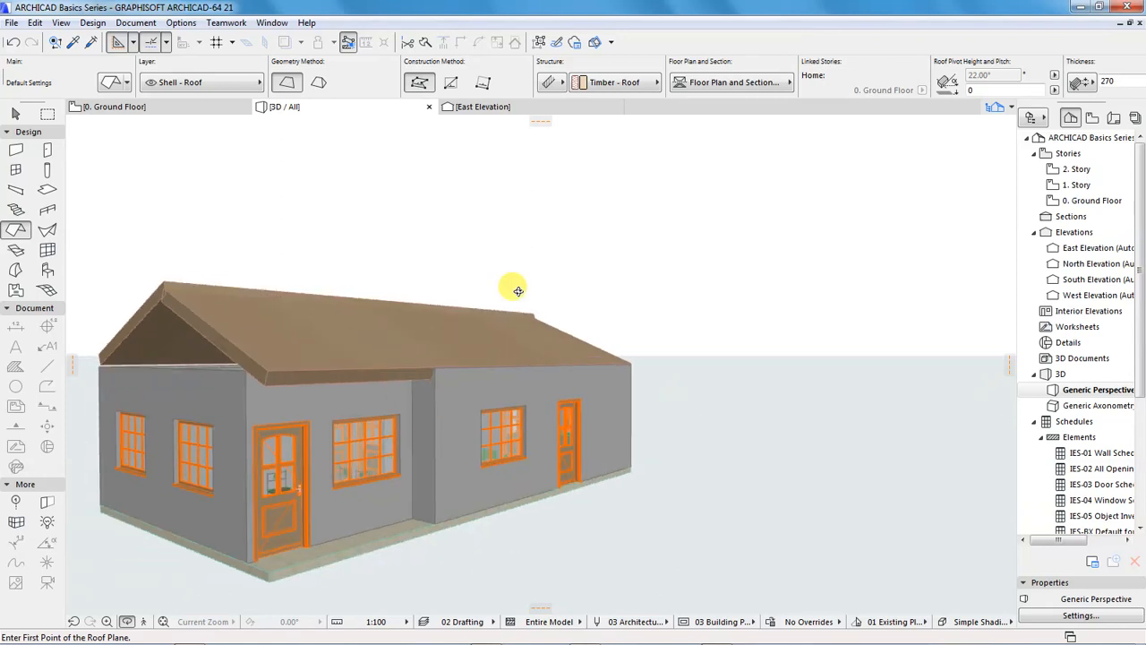
Undo the south roof plane's last pivot height change, deselect it and check the roof from the east gable end in 3D
key(ctrl+z)
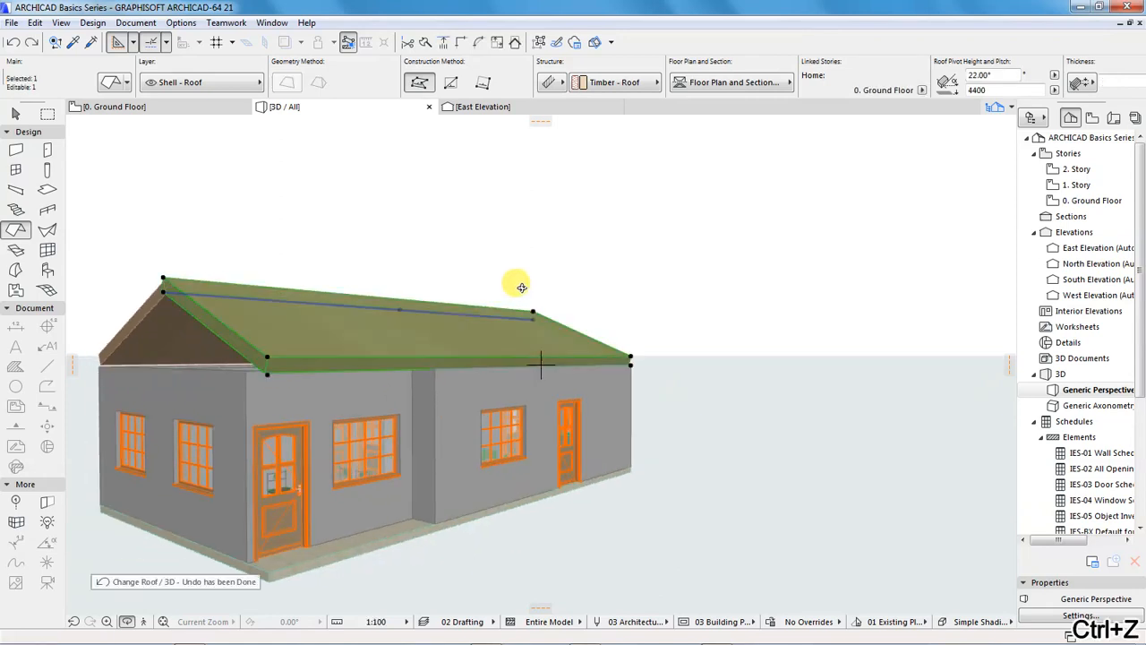
key(Escape)
key(Escape)
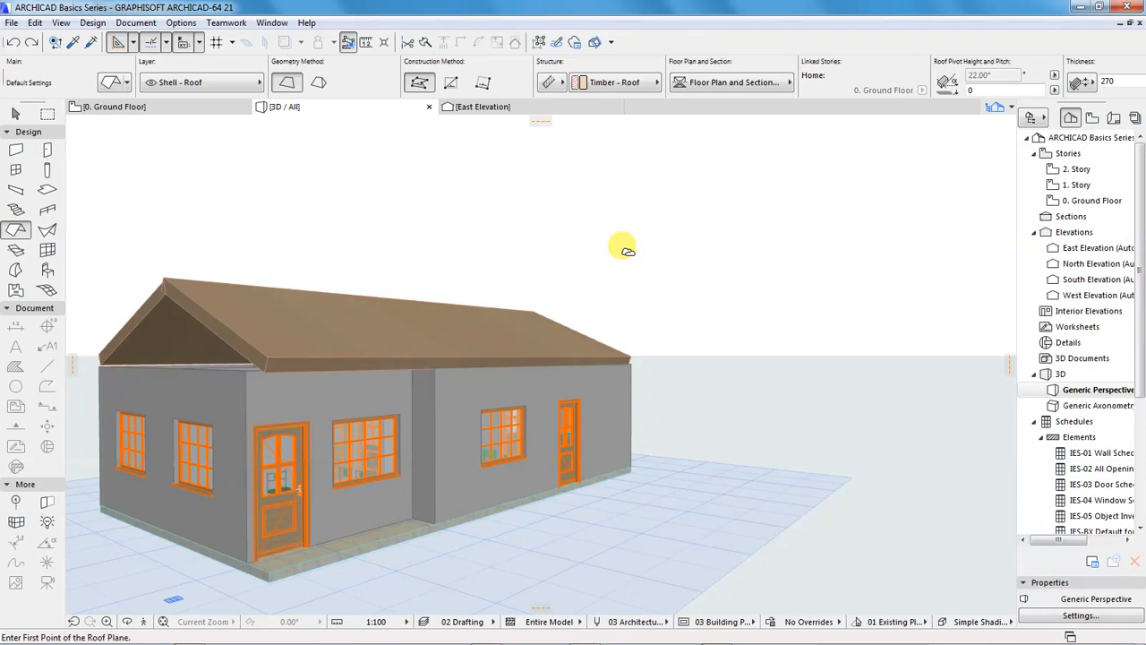
key(o)
drag(451, 376, 621, 368)
scroll(677, 315, down, 4)
scroll(362, 323, up, 2)
drag(363, 324, 469, 342)
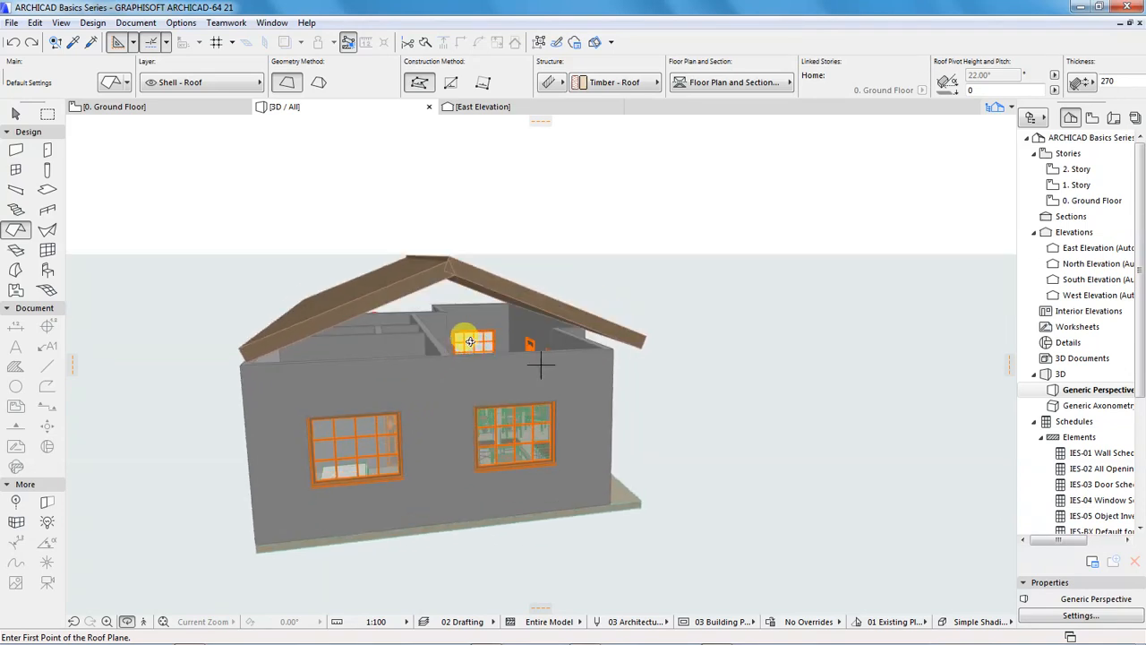
click(470, 342)
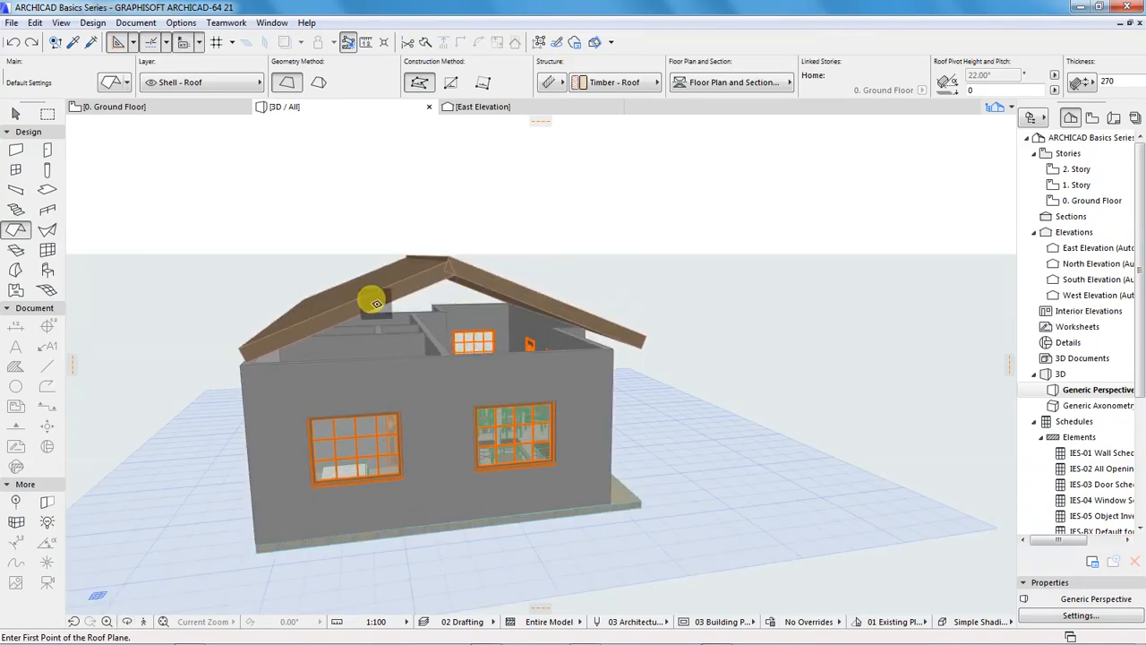
In the East Elevation, draw a 500 mm vertical guide line up from the south roof plane's lower ridge corner and a horizontal line from its top
double_click(1066, 248)
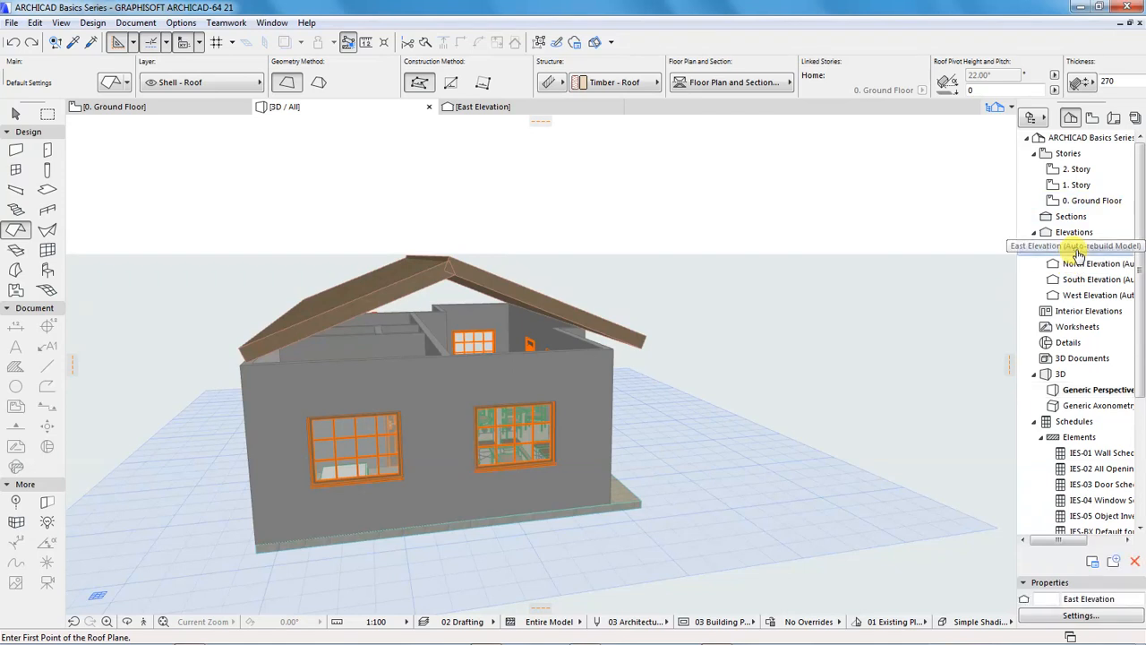
key(Escape)
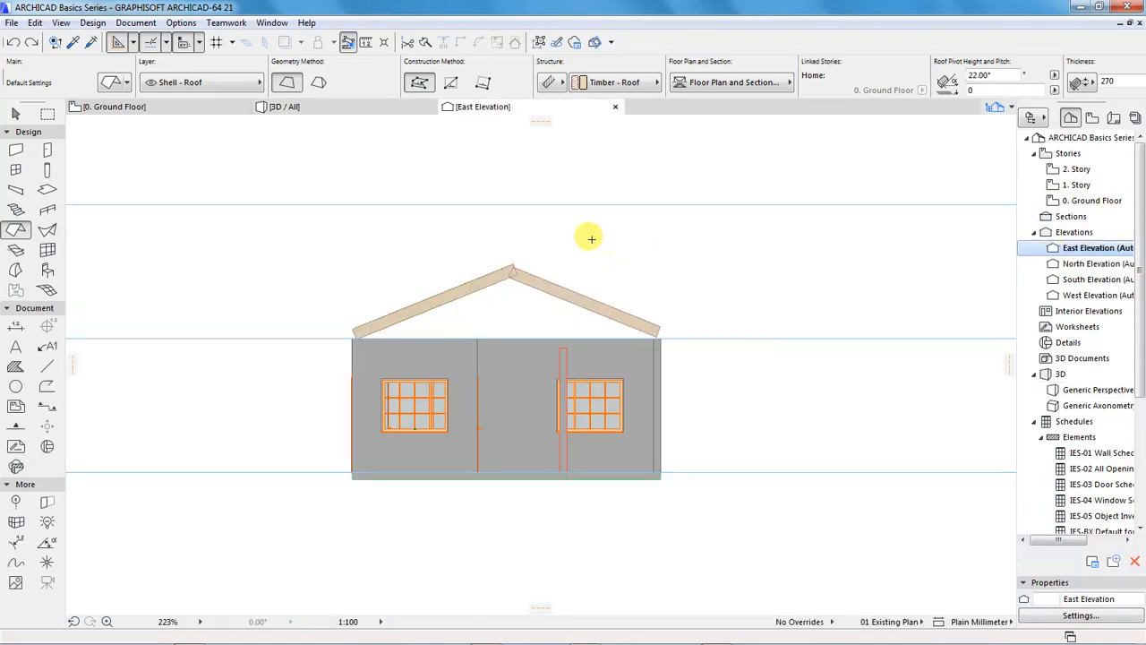
click(47, 366)
scroll(530, 268, up, 2)
scroll(530, 267, up, 2)
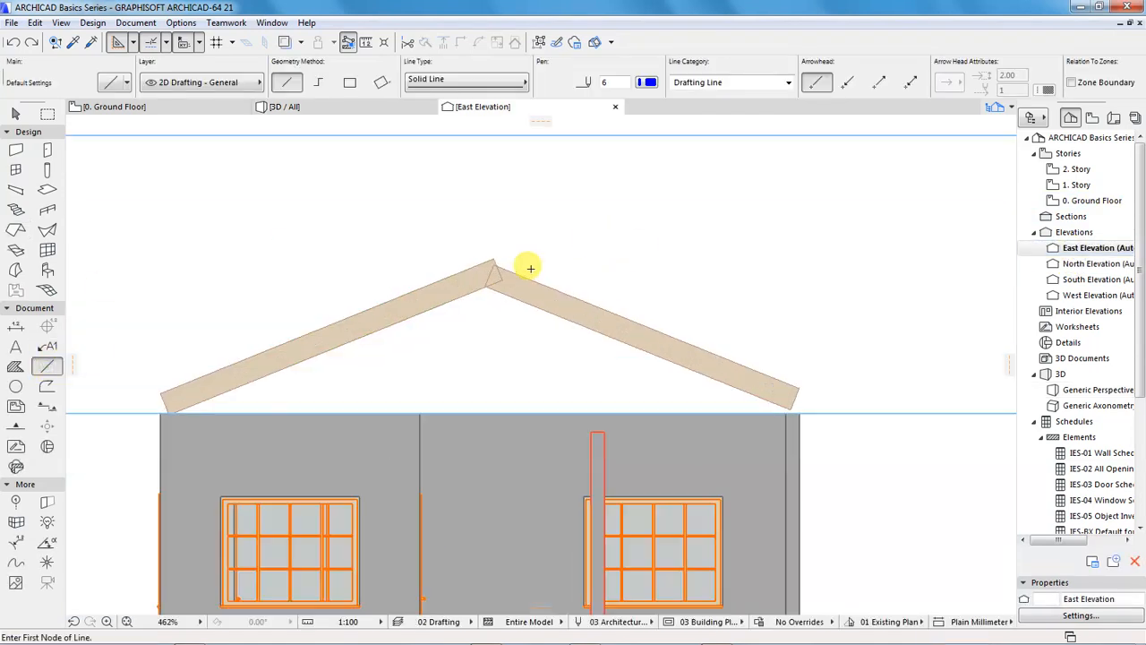
click(501, 276)
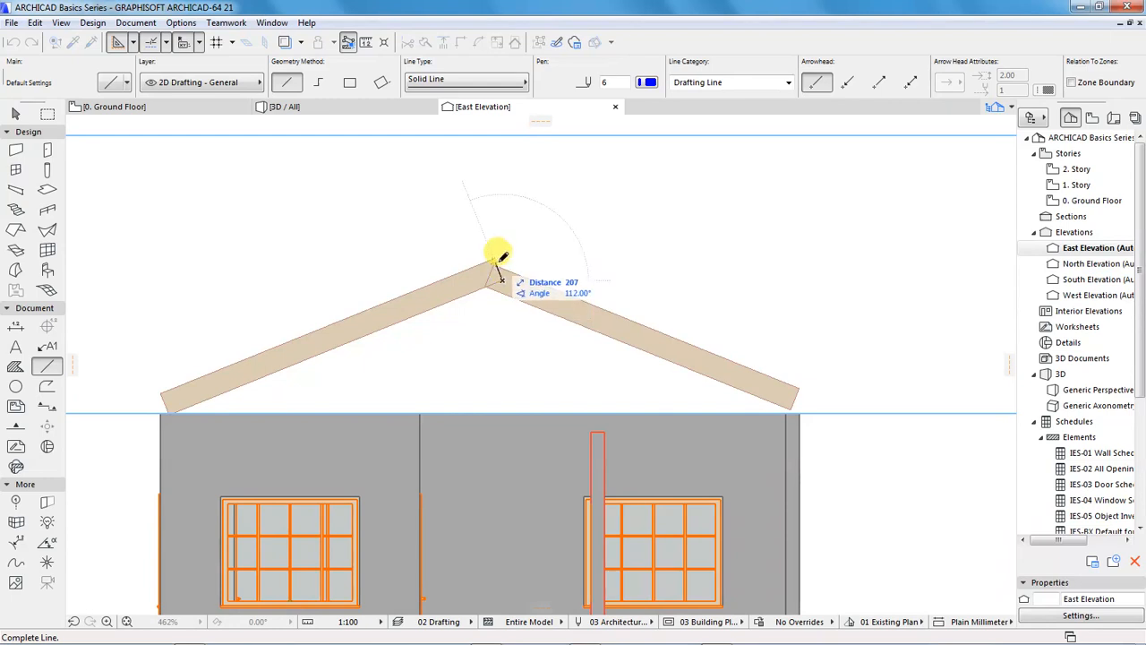
key(shift)
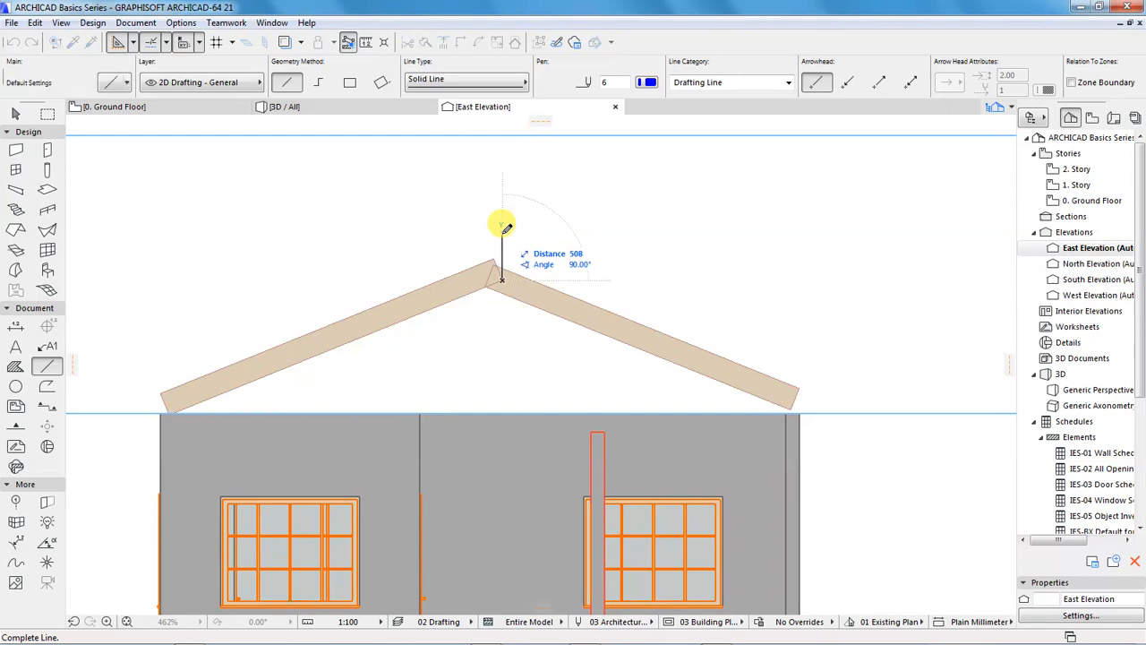
text(500)
key(Return)
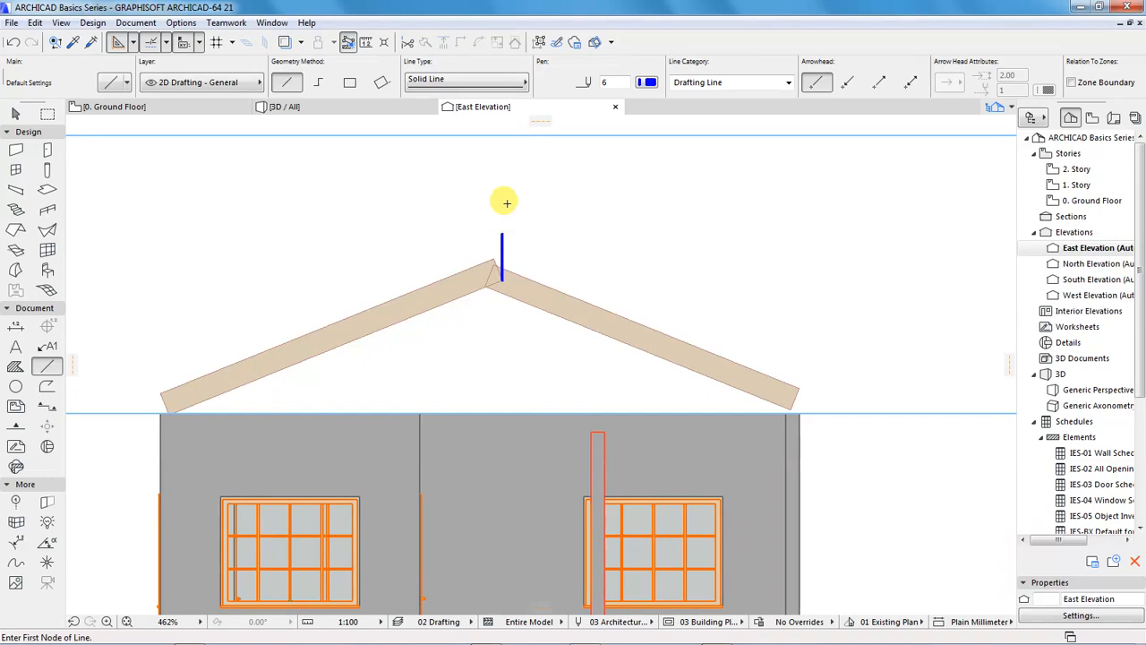
click(501, 233)
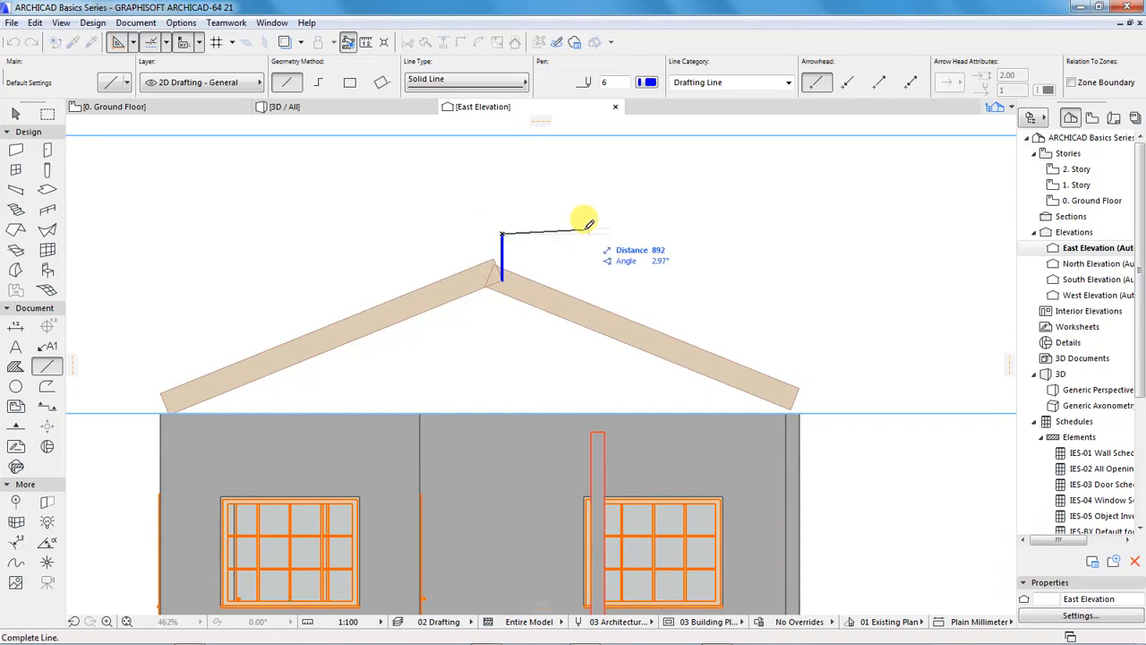
click(653, 225)
Move the south roof plane straight up 500 mm, from its lower ridge corner to the vertical guide line's upper end, and deselect it
scroll(448, 206, down, 5)
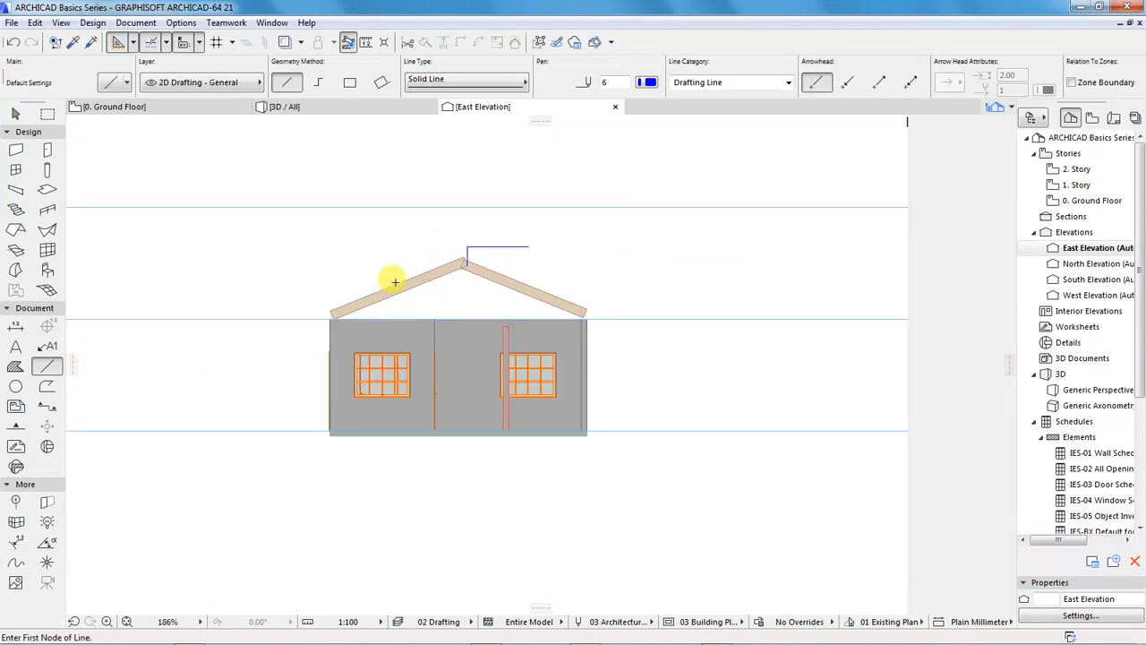
shift+click(425, 293)
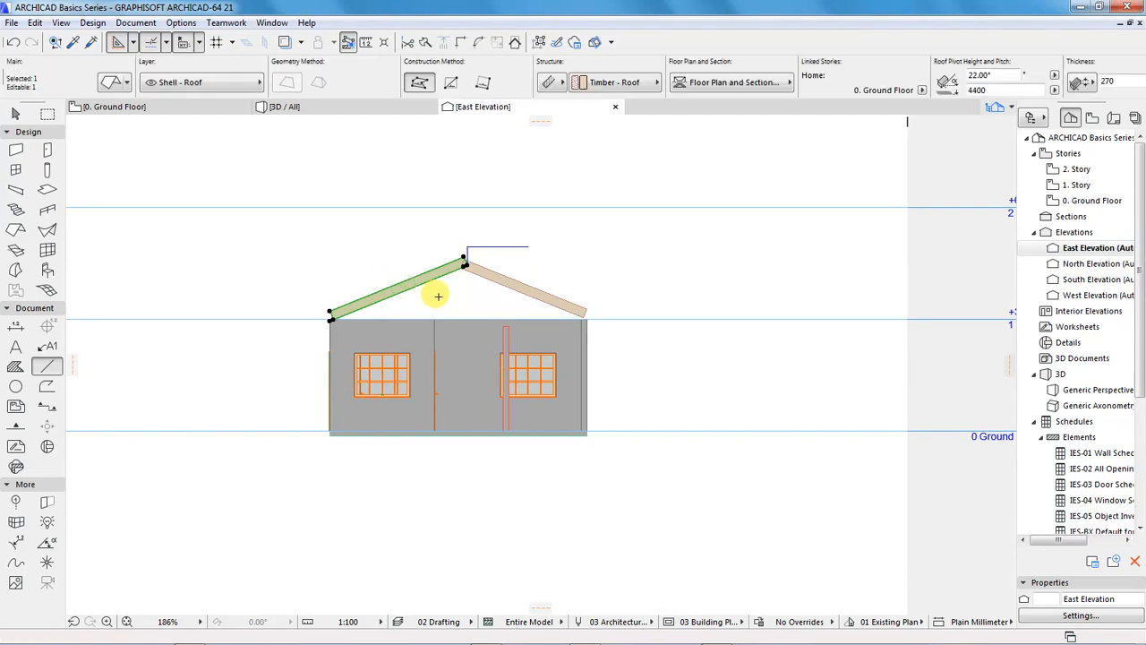
key(ctrl+d)
scroll(459, 265, up, 5)
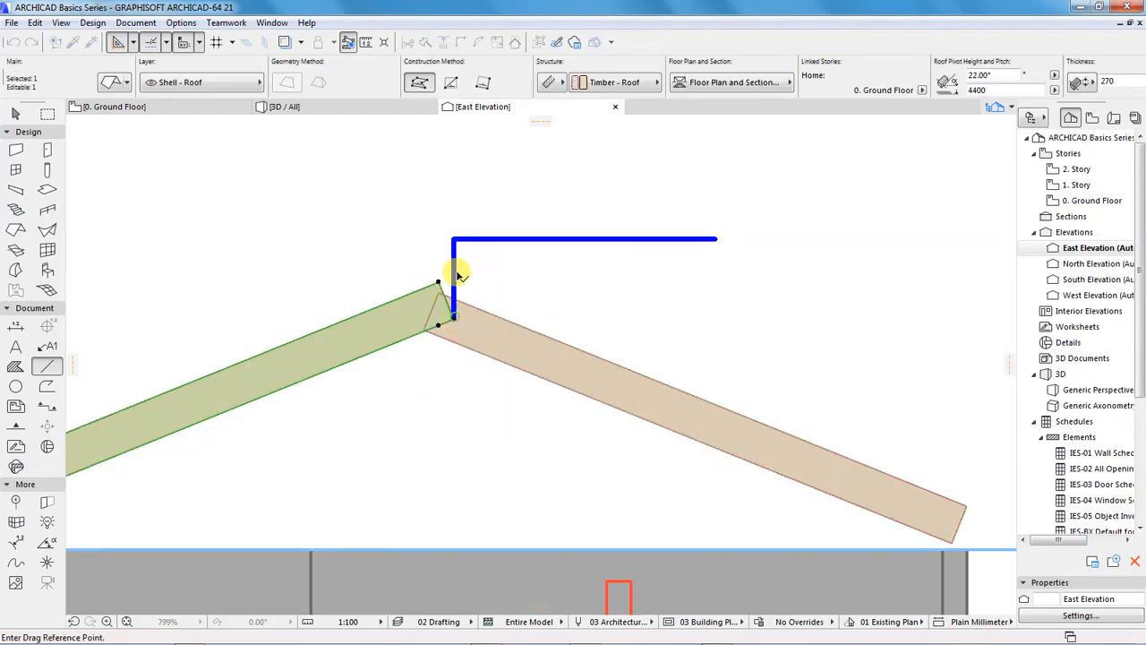
click(454, 317)
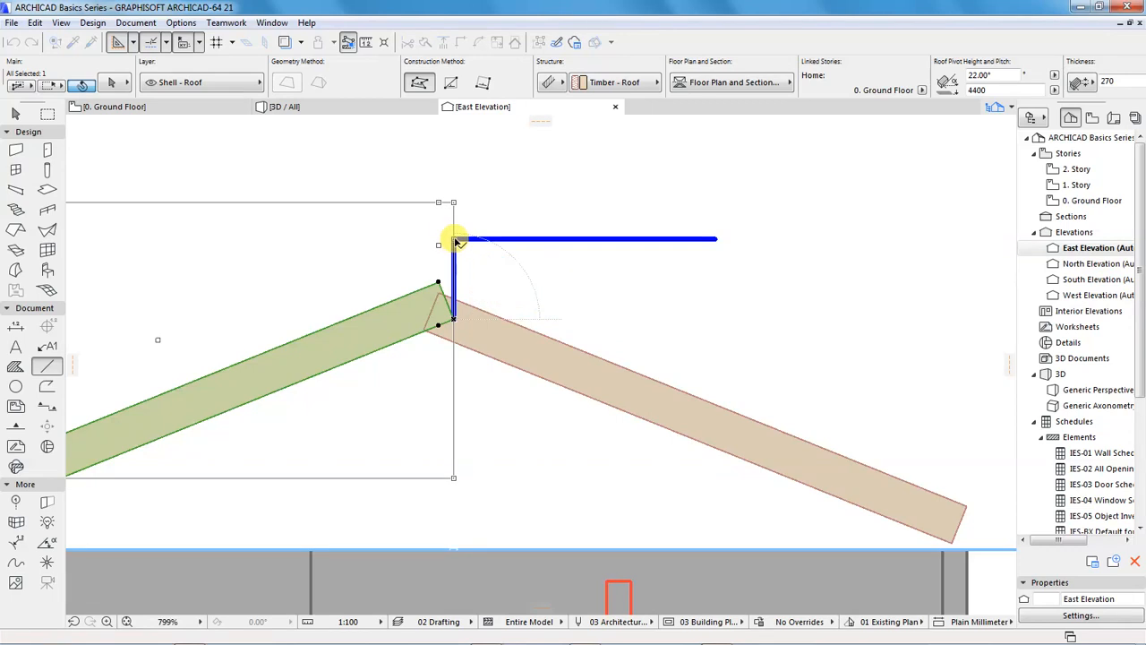
click(454, 239)
scroll(542, 270, down, 4)
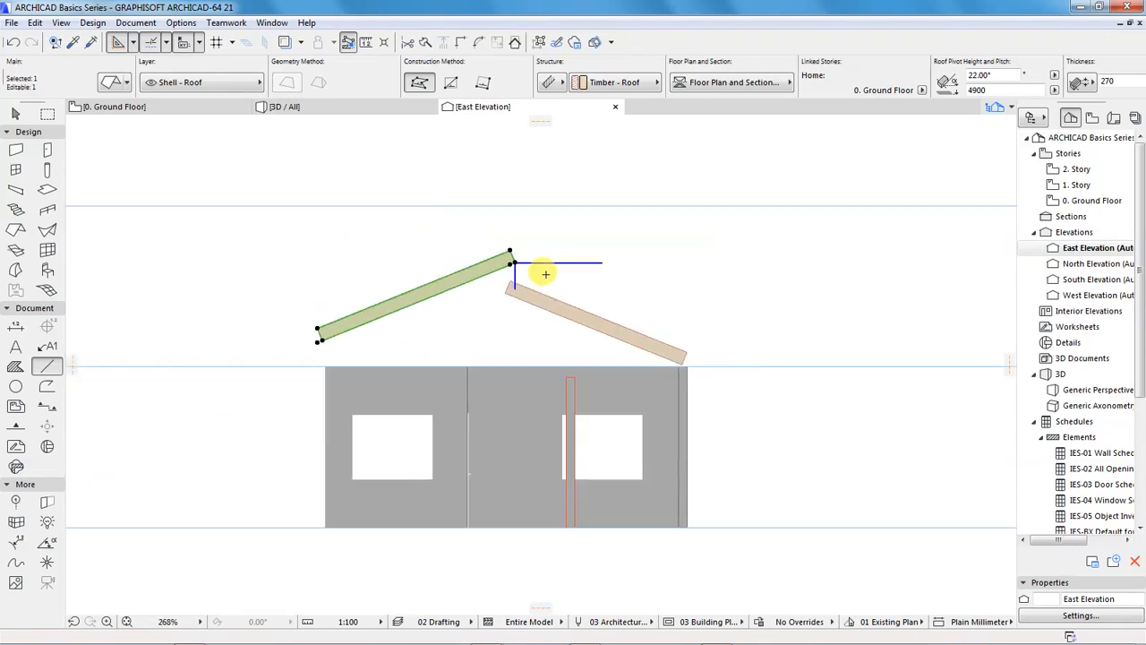
key(Escape)
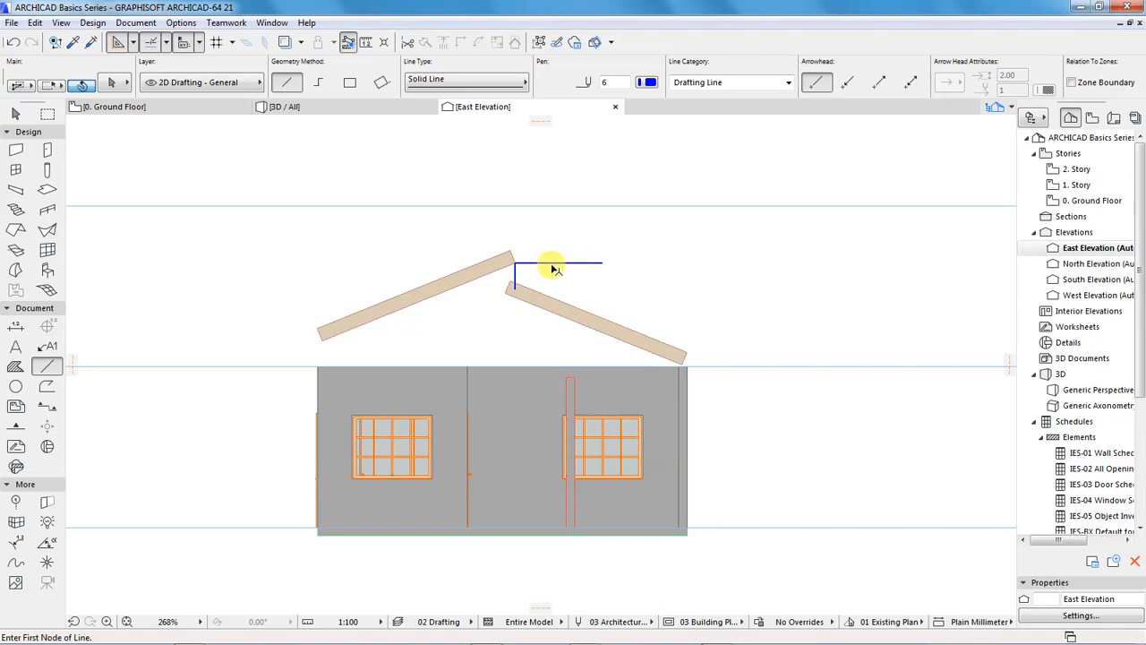
Delete the two guide lines above the ridge and check the raised south roof plane in the 3D view
shift+click(553, 264)
shift+click(515, 277)
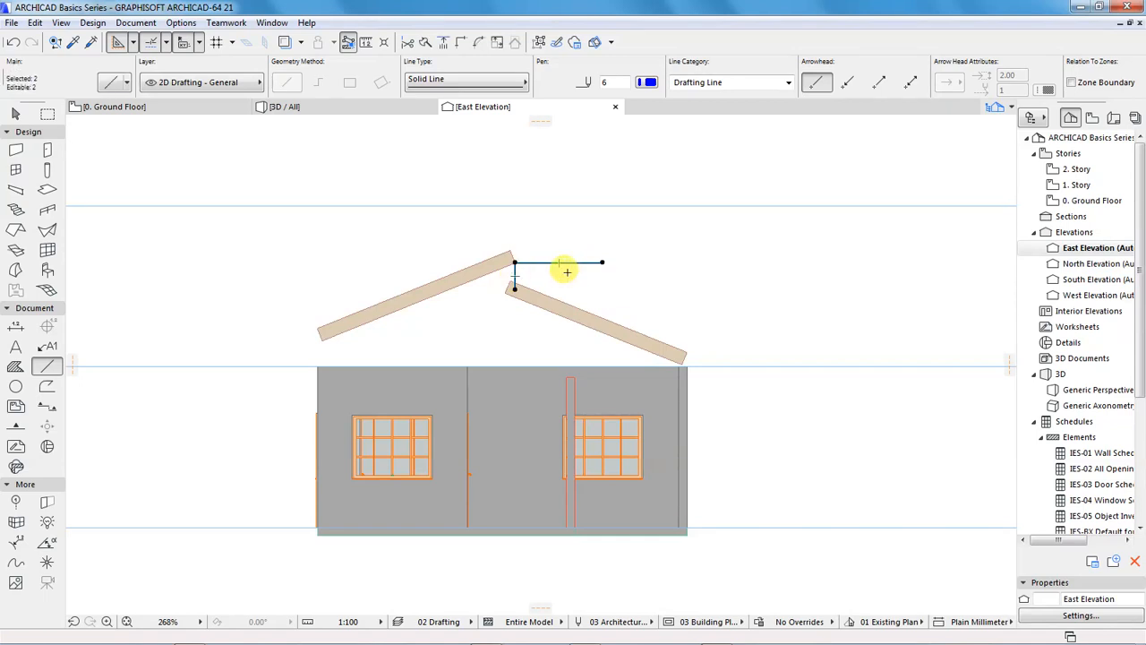
key(Delete)
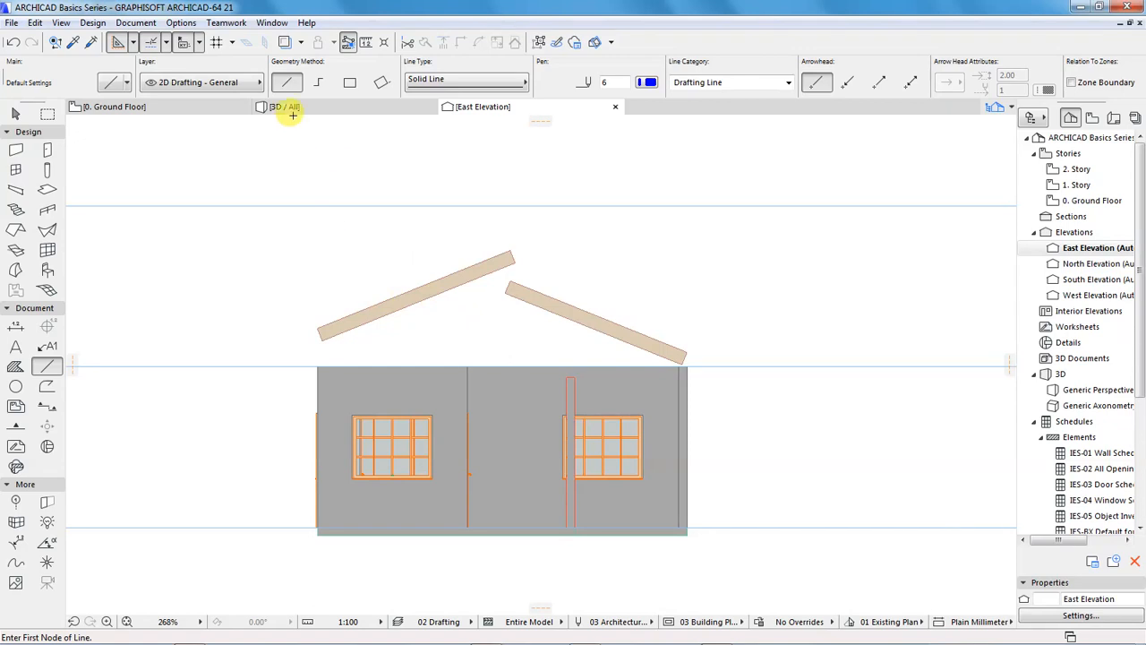
click(295, 108)
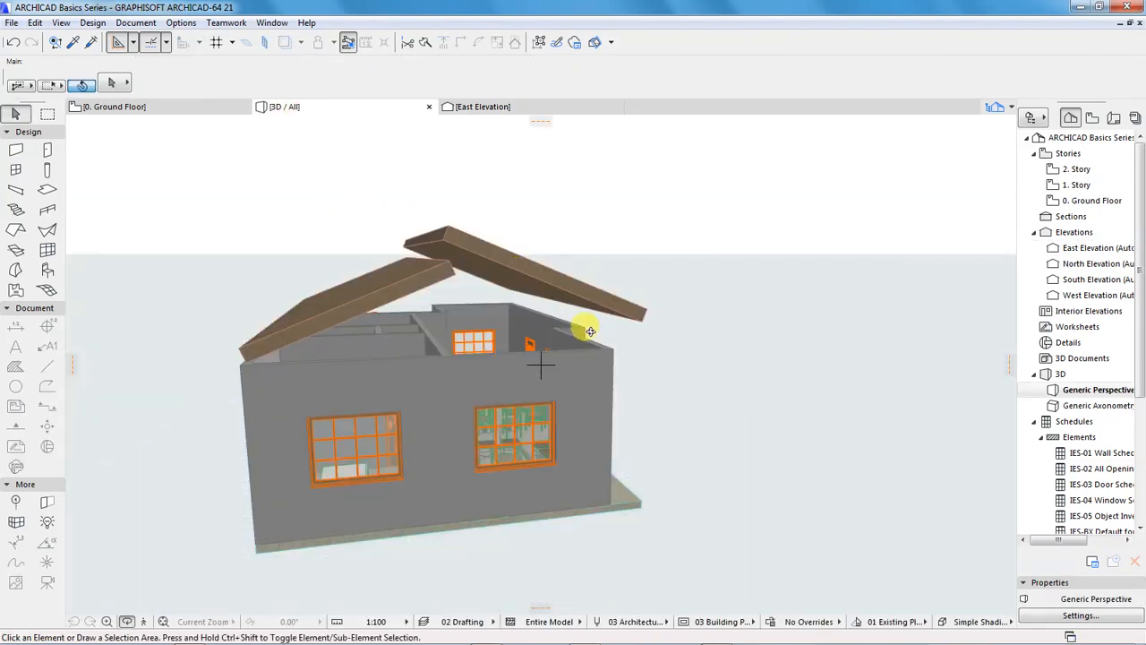
drag(550, 350, 629, 342)
drag(379, 294, 500, 317)
drag(638, 295, 670, 274)
Open the Ground Floor plan and review the elevations and heights in Story Settings
click(132, 107)
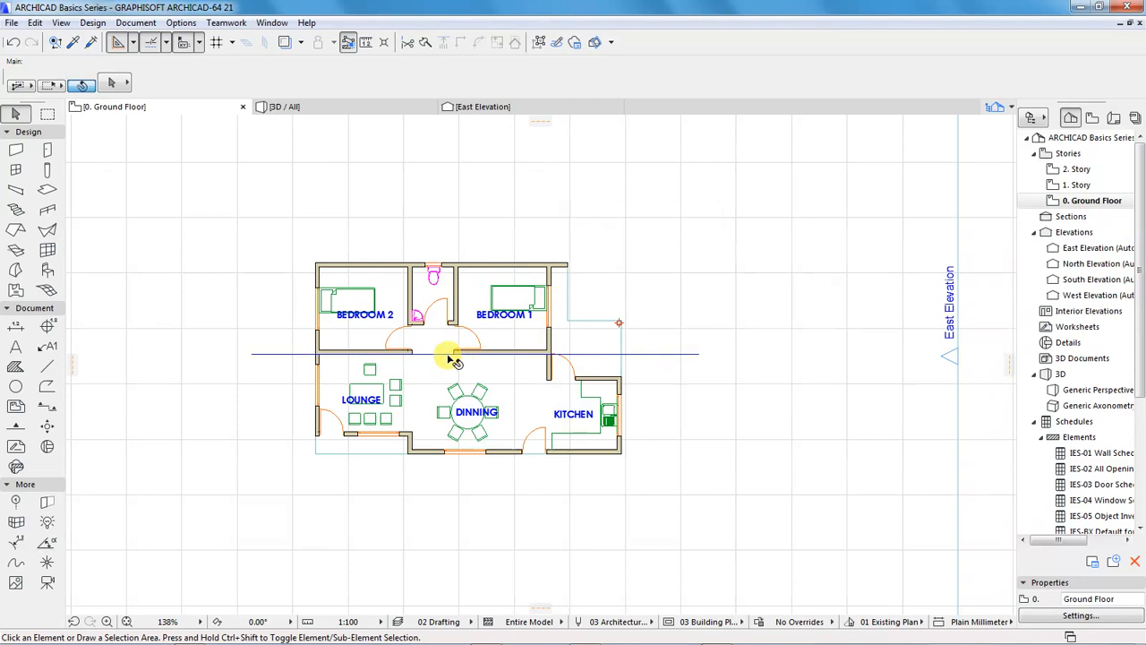
scroll(448, 356, up, 3)
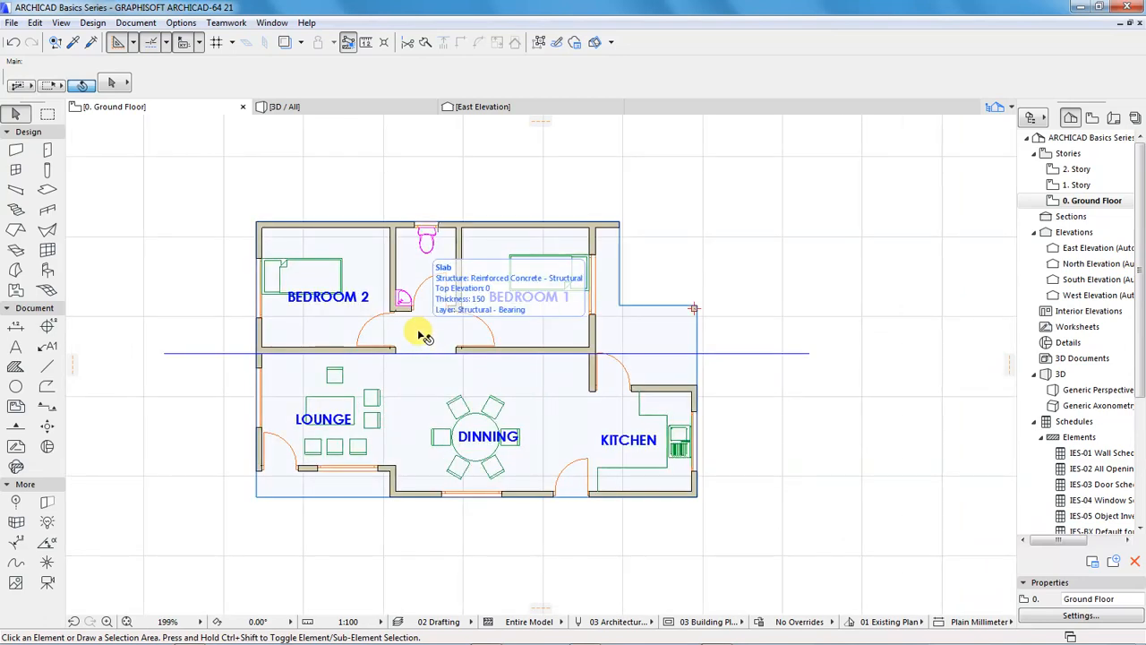
click(1046, 614)
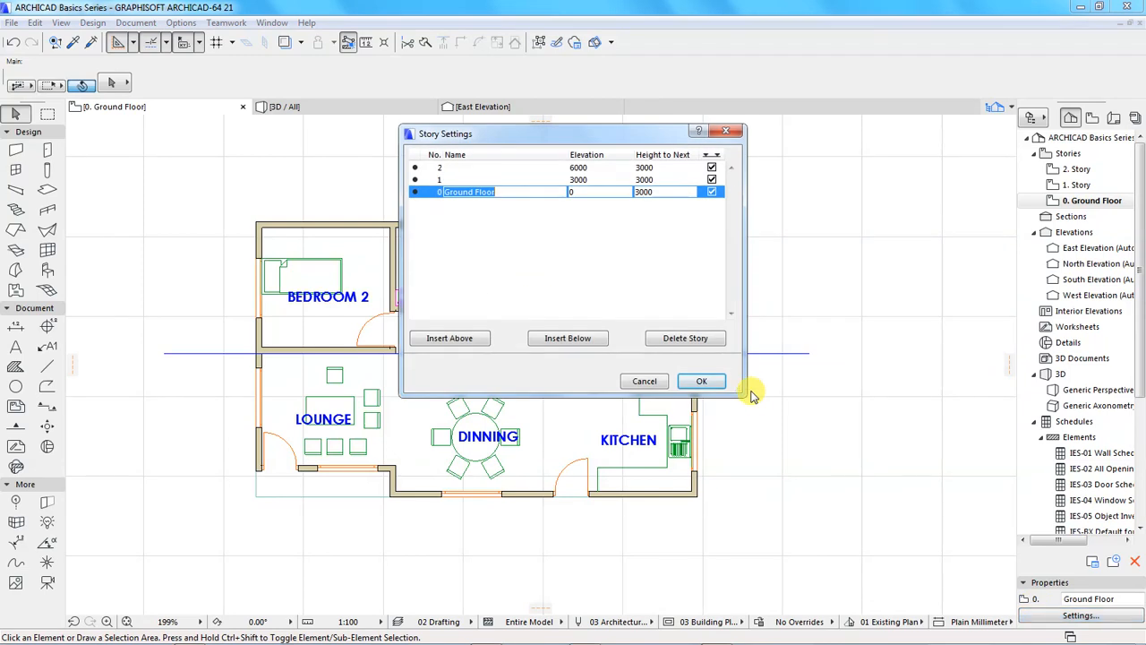
click(695, 383)
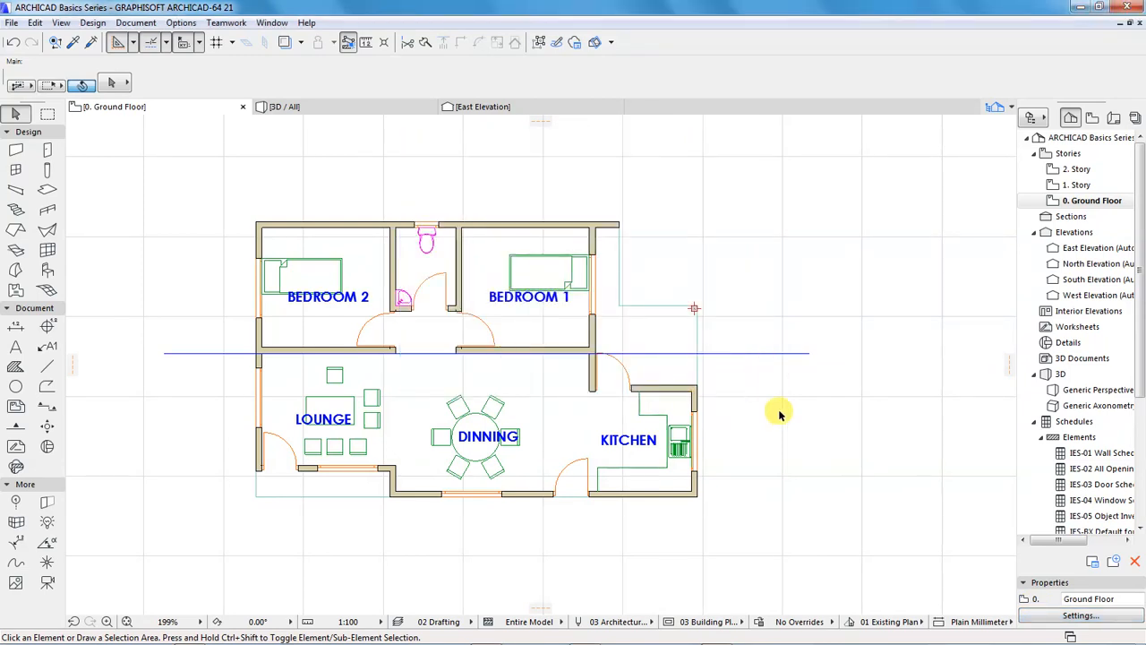
Open the 1. Story floor plan and show the Ground Floor as its trace reference
click(1075, 186)
double_click(1074, 186)
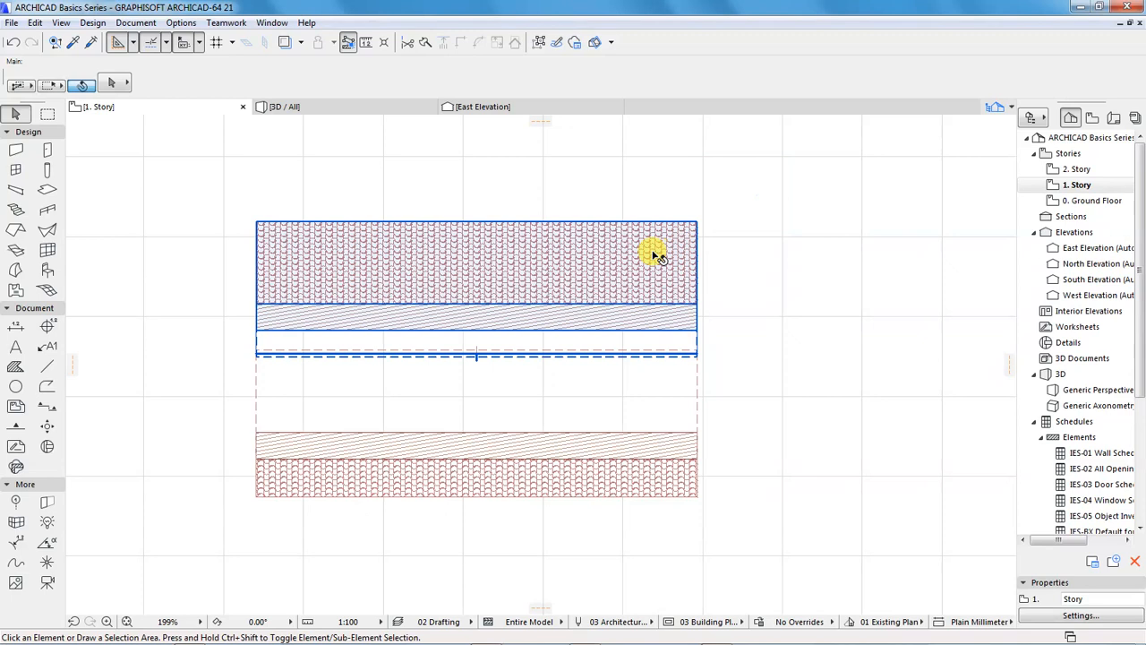
scroll(698, 367, down, 3)
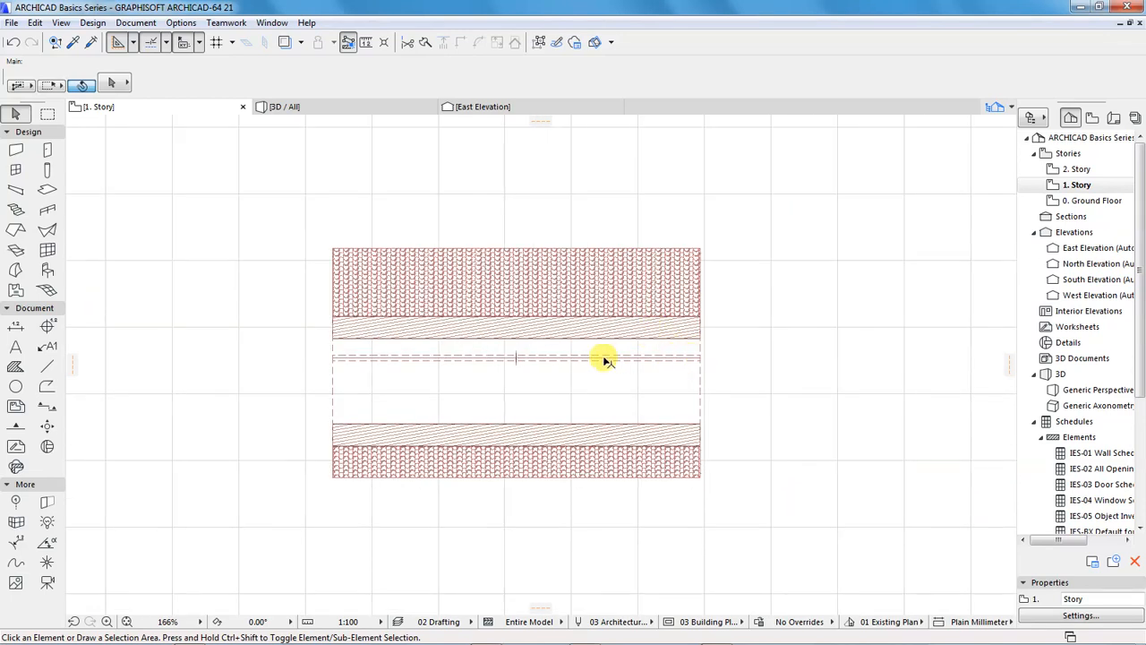
right_click(1075, 205)
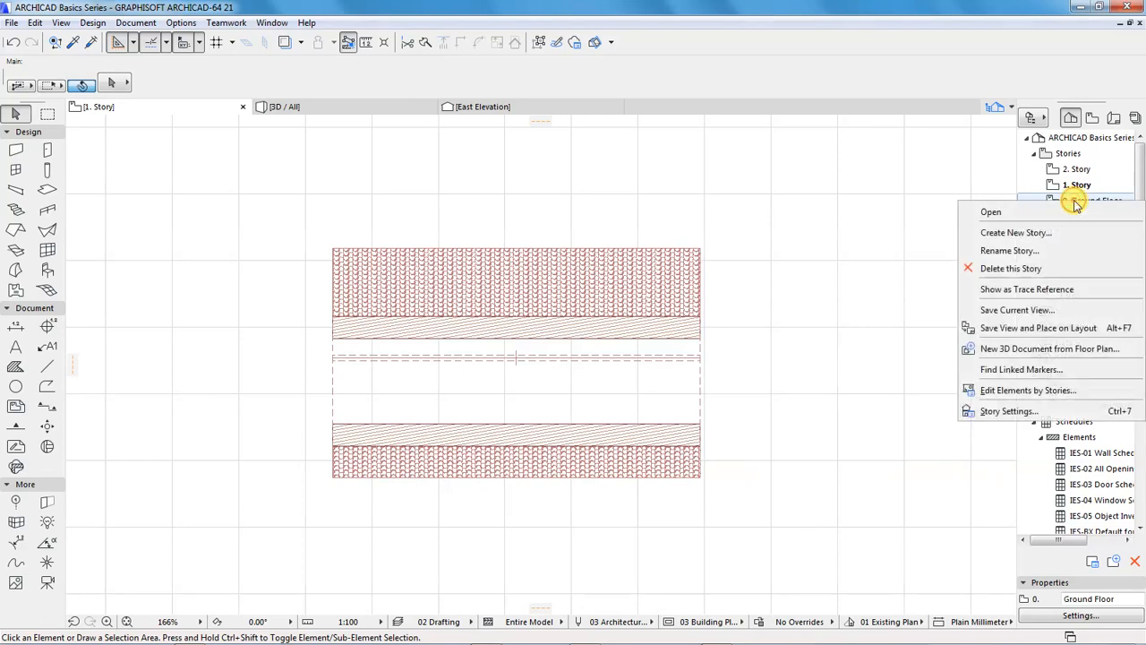
click(1018, 291)
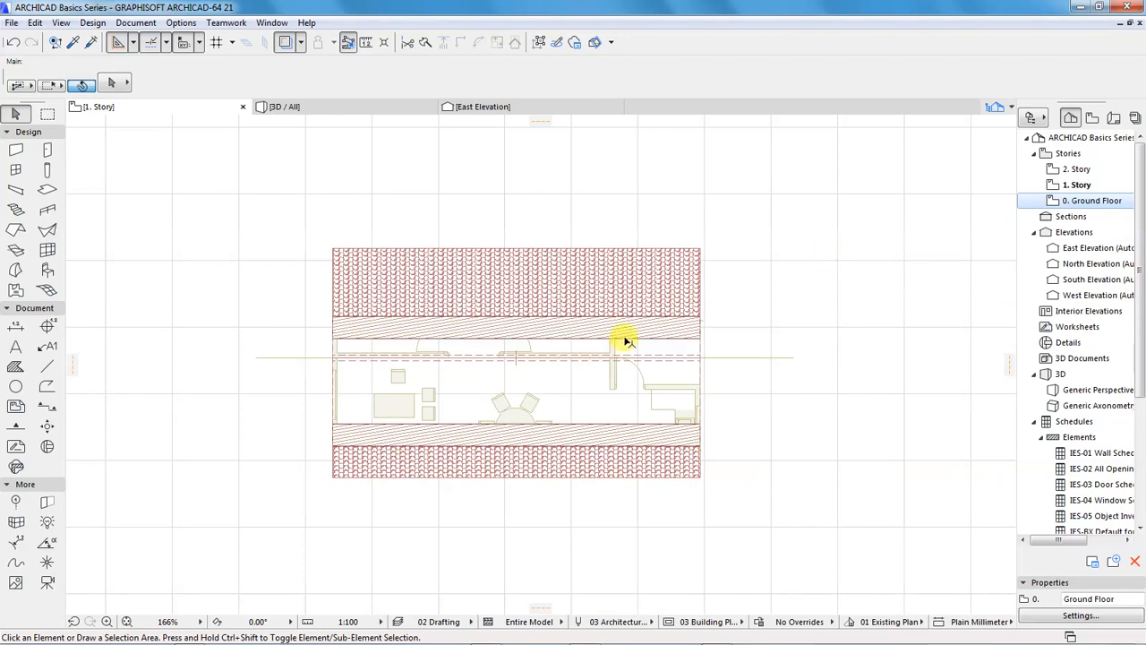
Select the north roof plane in the plan and offset its north eave edge outward by 800 mm
mouse_move(476, 321)
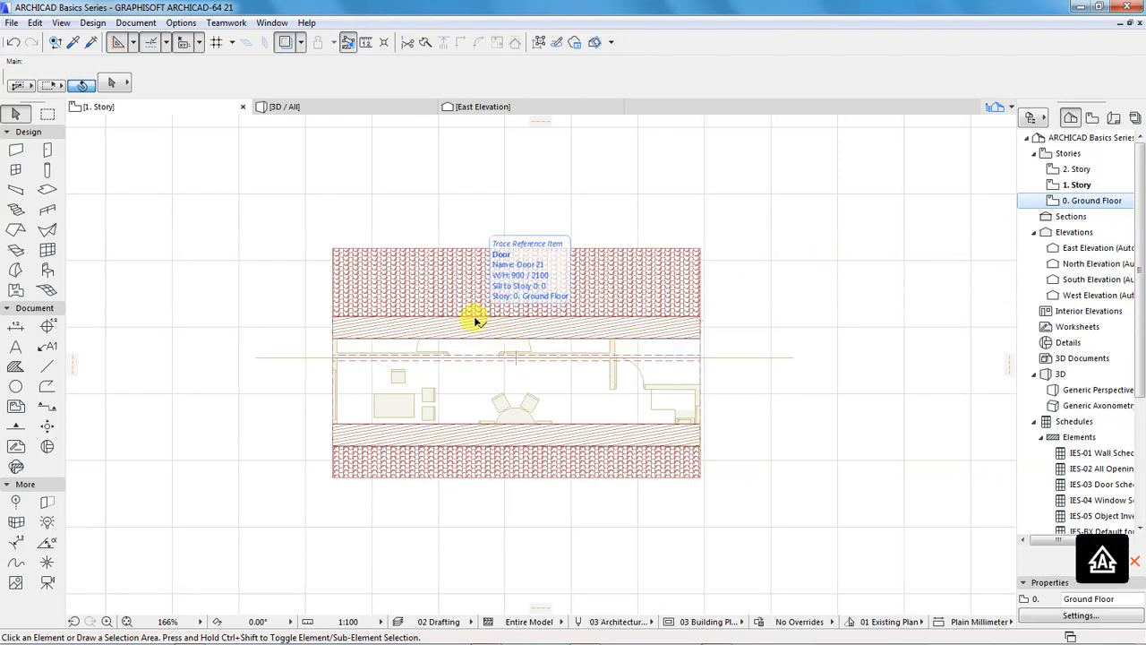
click(475, 320)
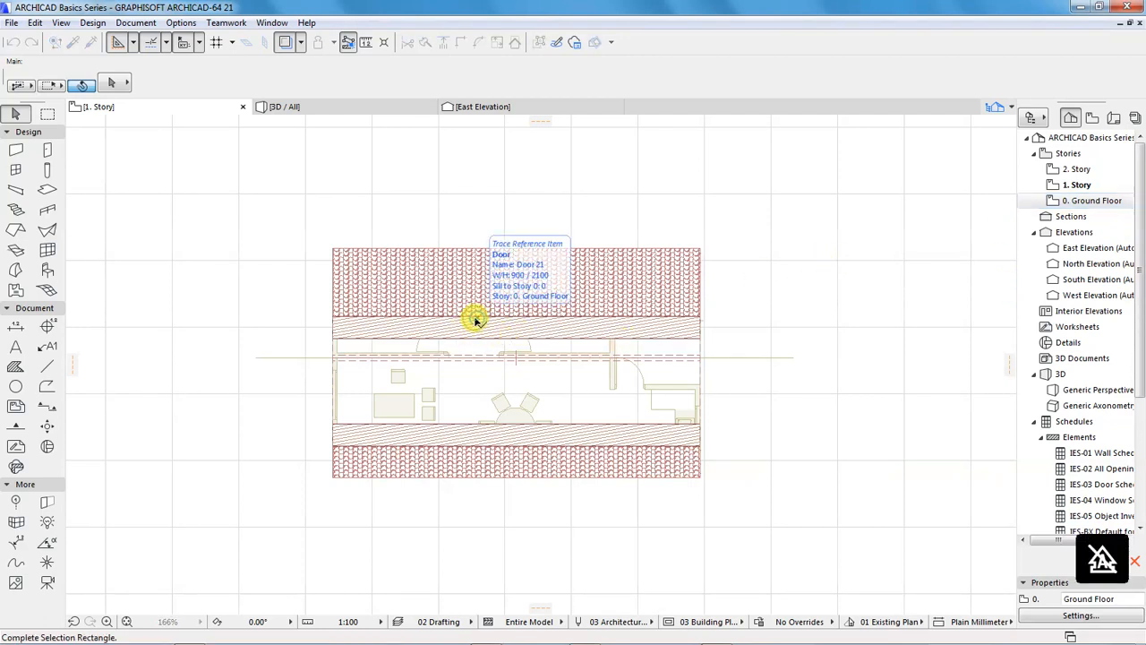
click(395, 318)
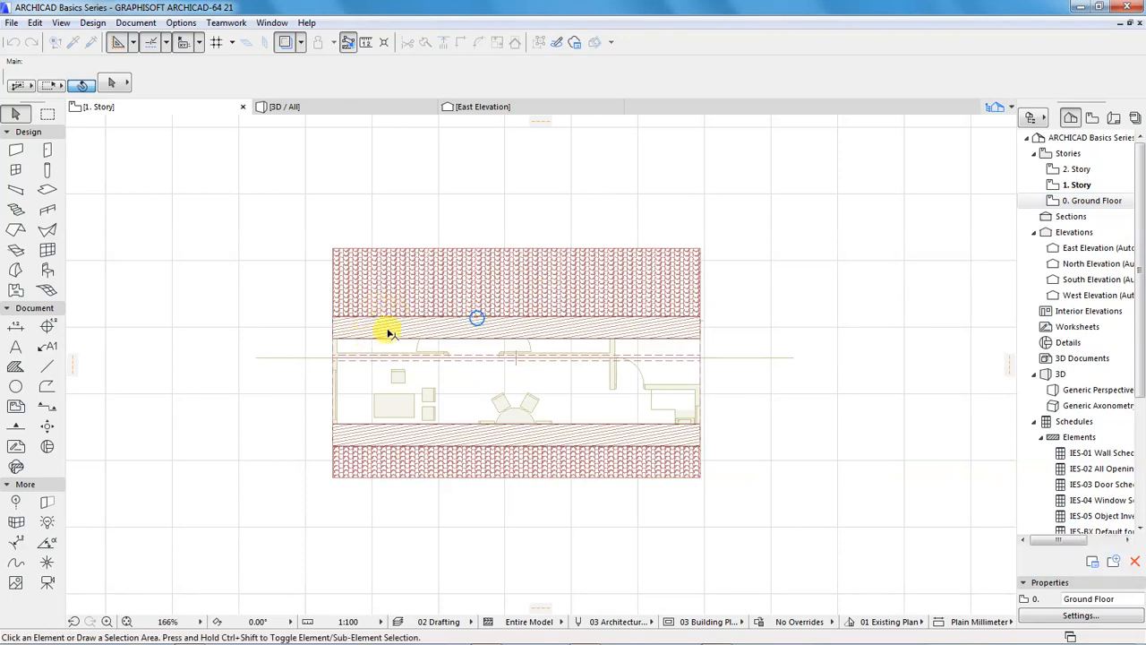
click(333, 337)
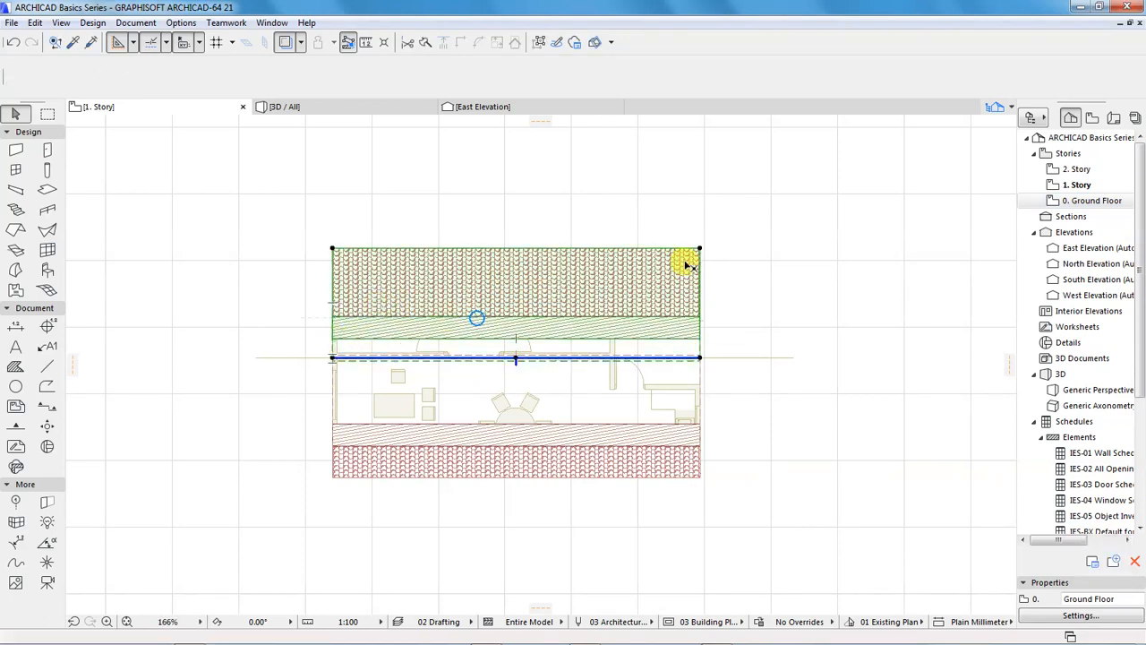
click(507, 249)
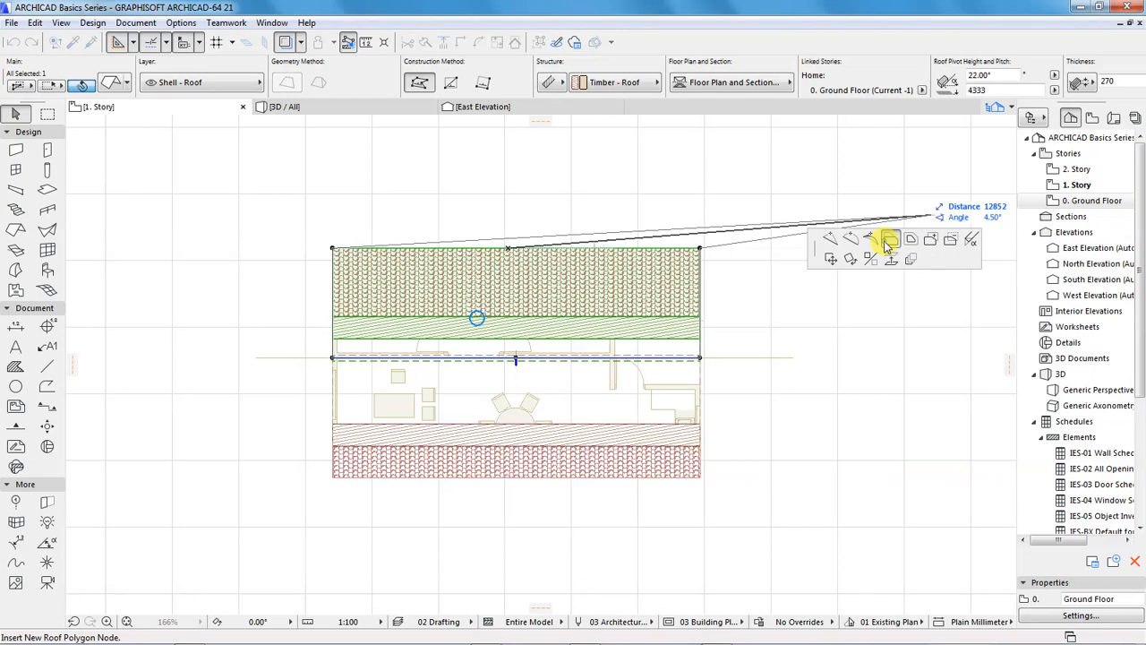
click(888, 241)
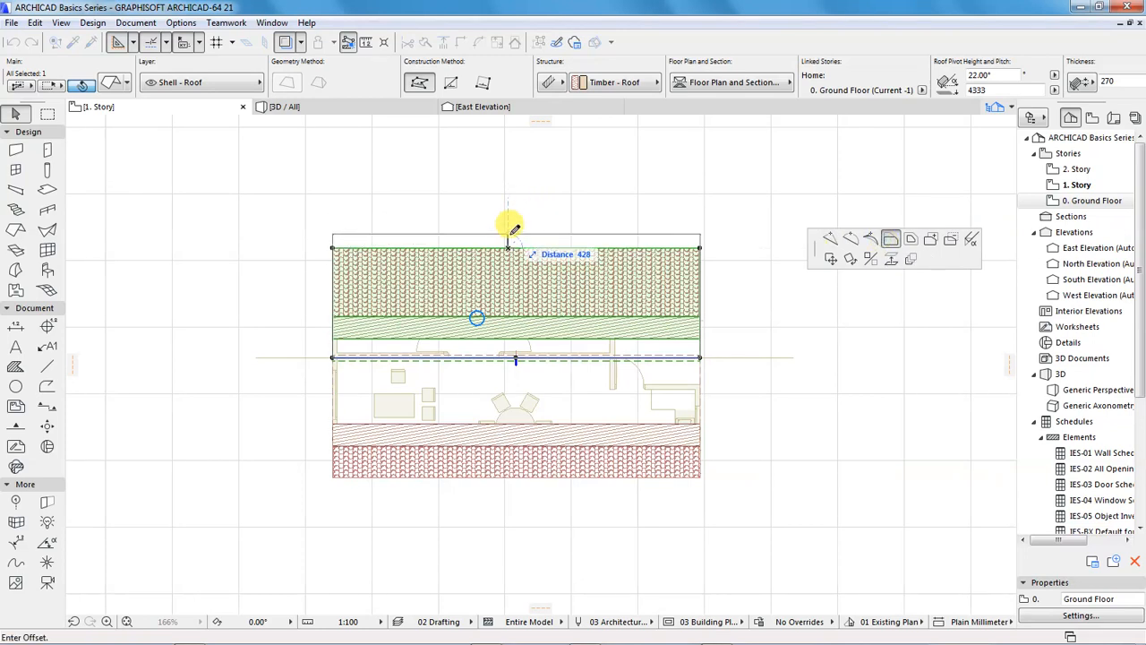
text(800)
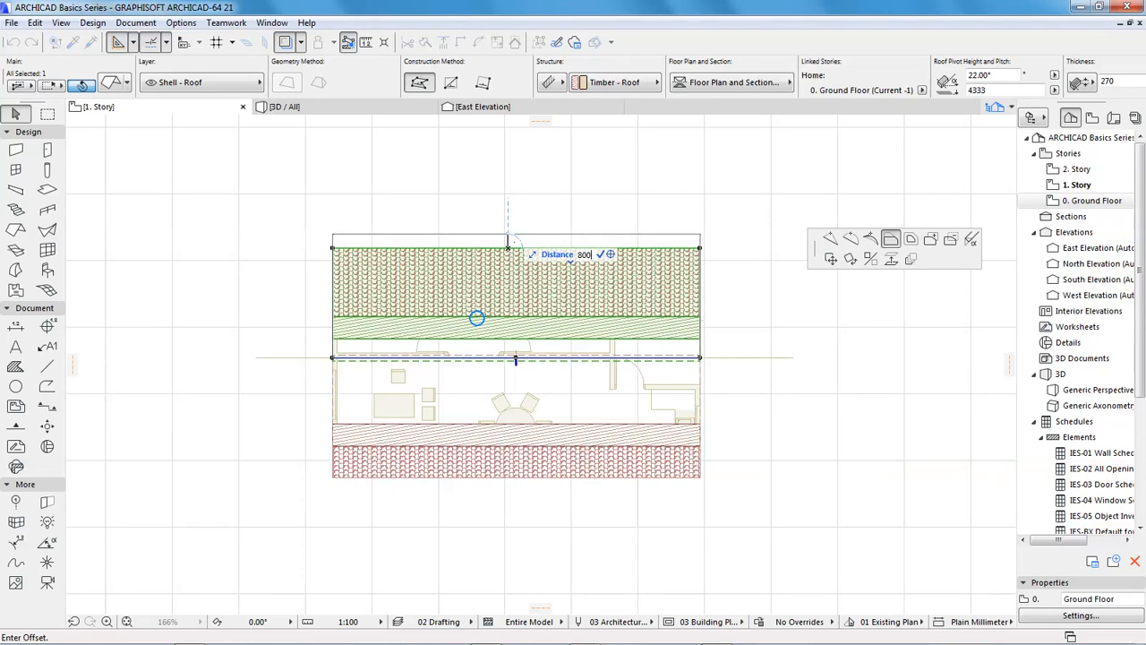
key(Return)
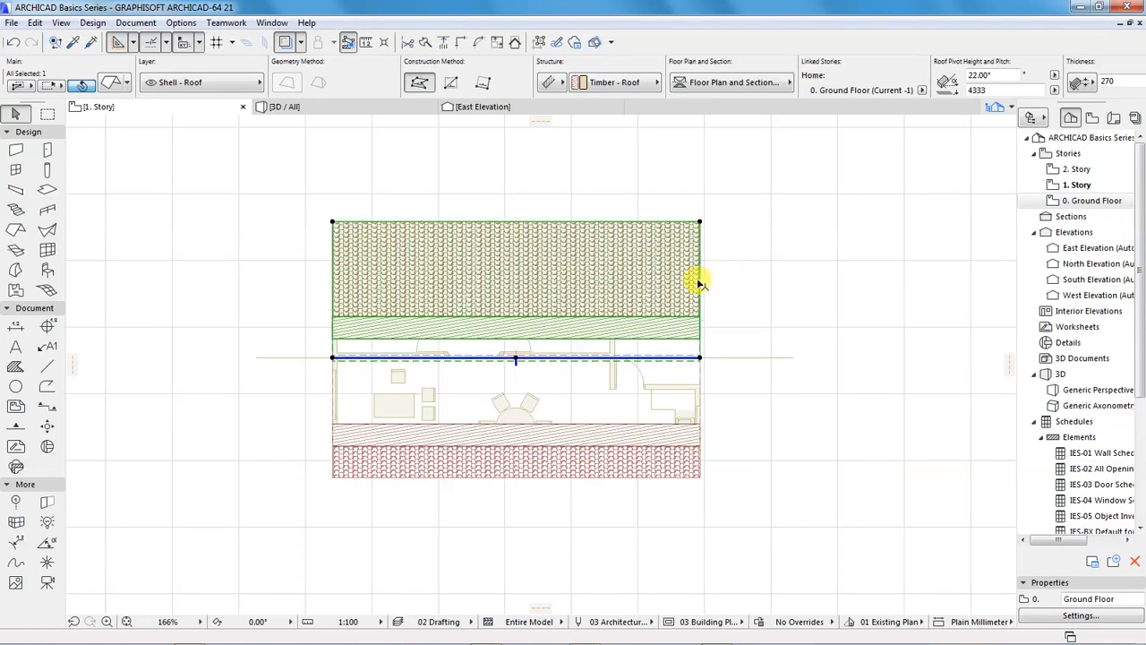
Offset the north roof plane's east edge outward by 800 mm and its west edge outward by 600 mm
click(700, 283)
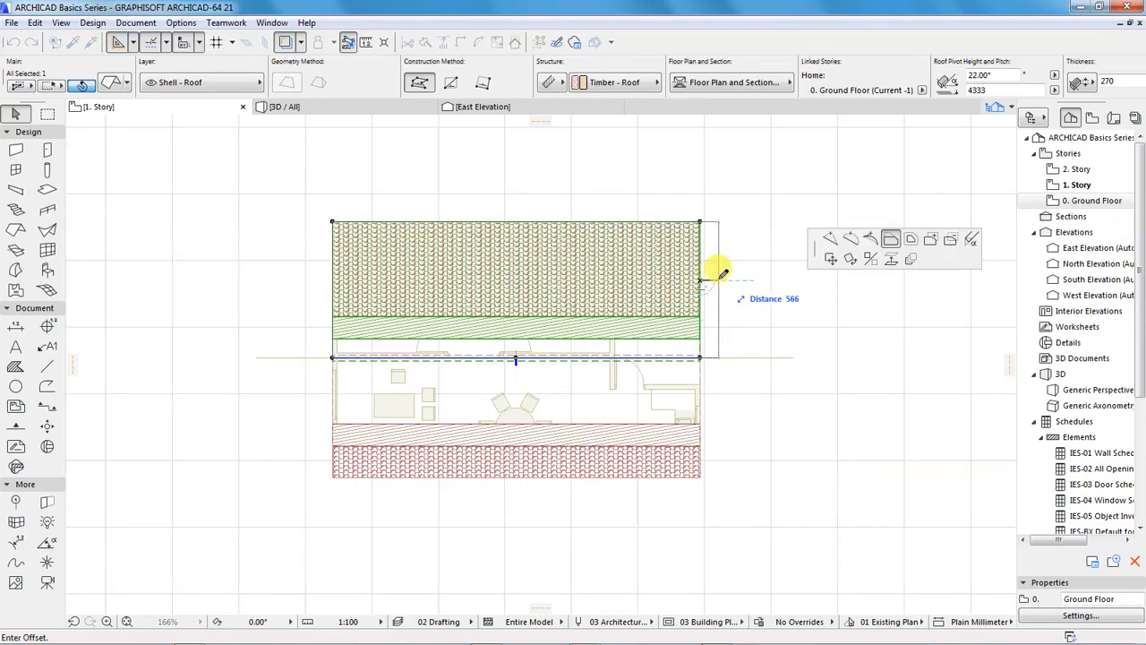
text(800)
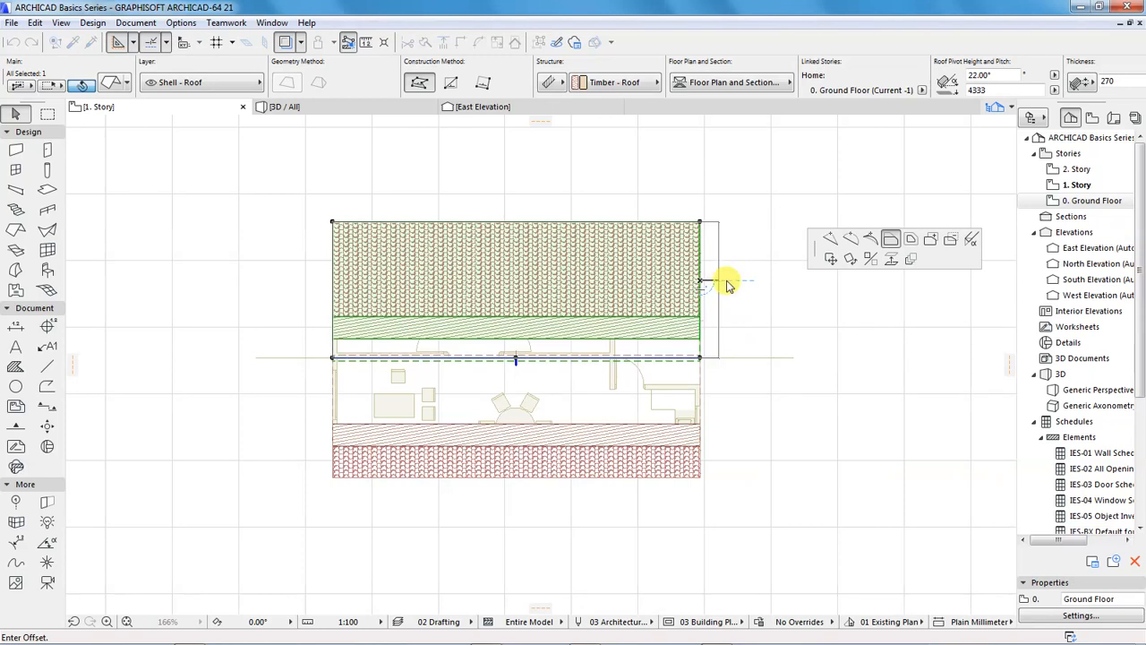
key(Return)
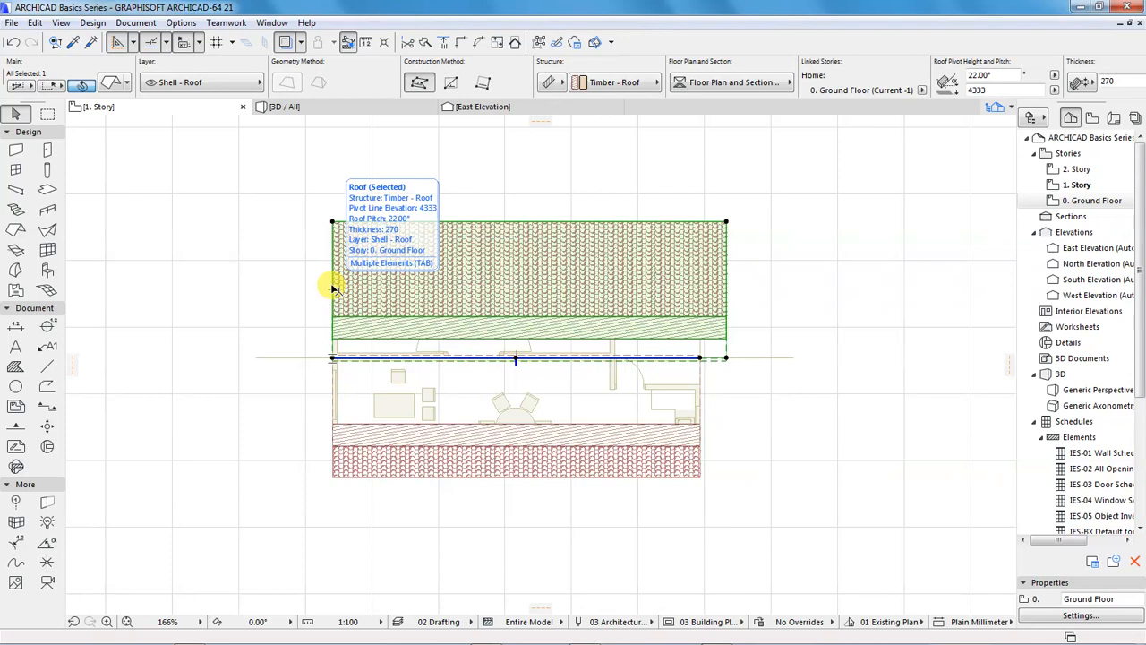
click(334, 286)
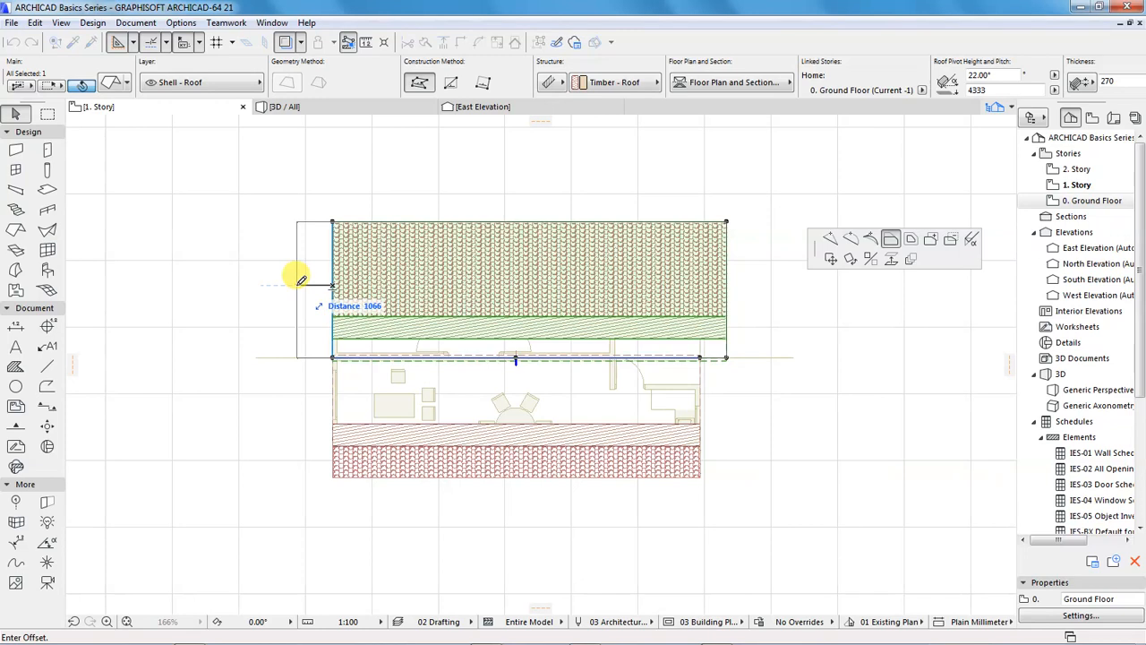
text(600)
key(Return)
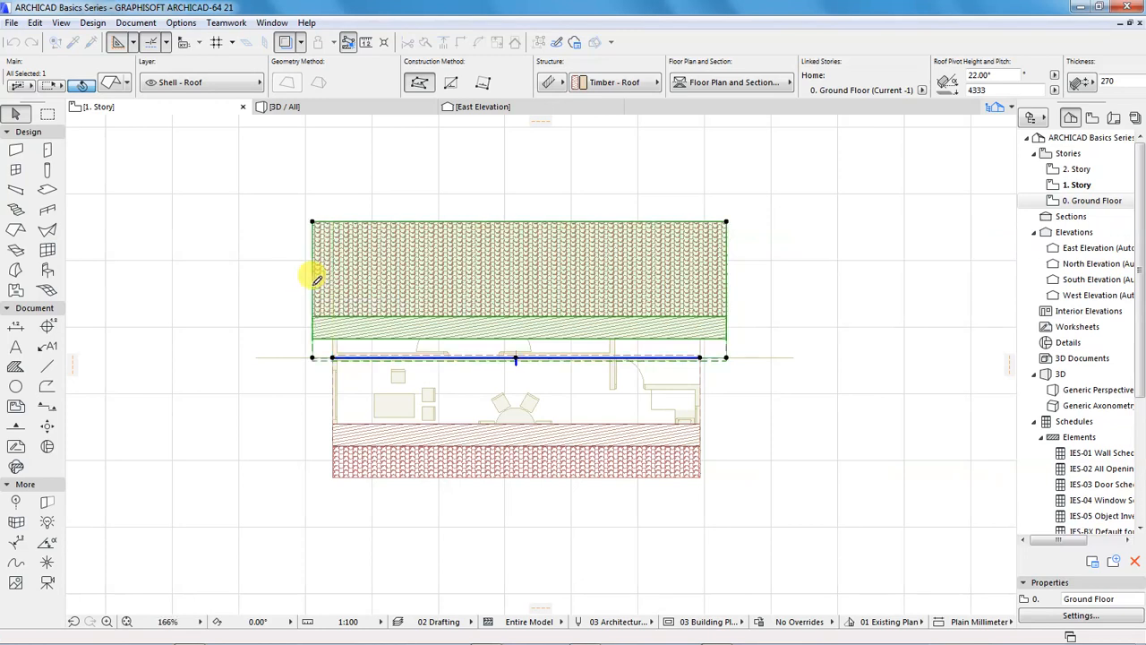
Offset the north roof plane's north and east edges back inward by 200 mm, deselect it and check the overhangs in the 3D view
click(464, 223)
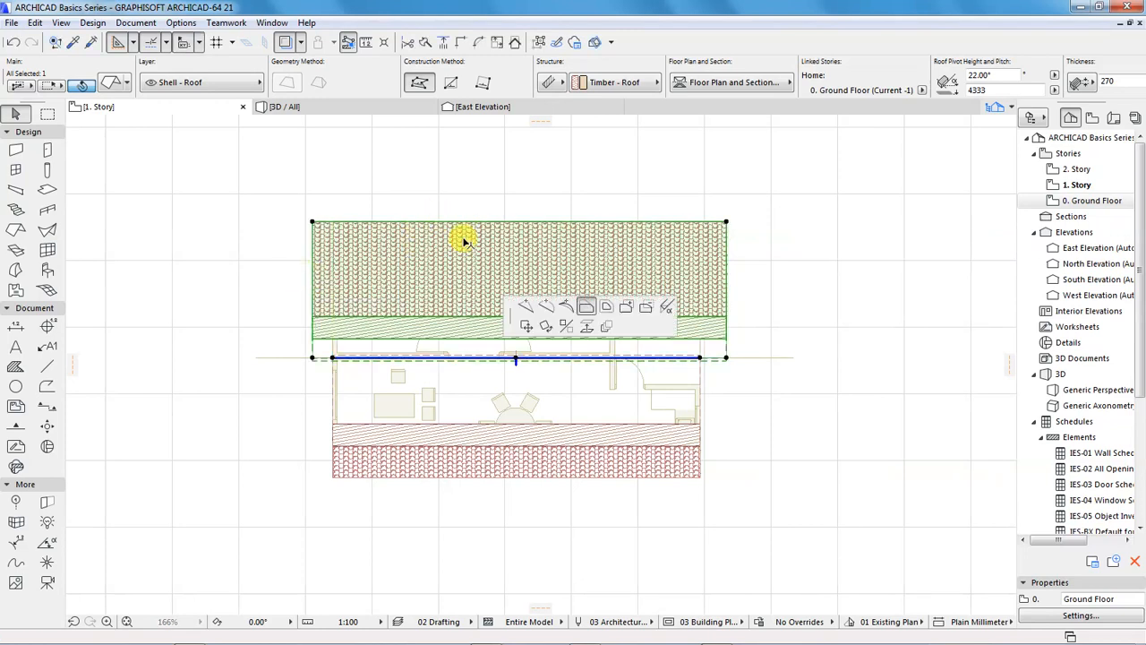
text(200)
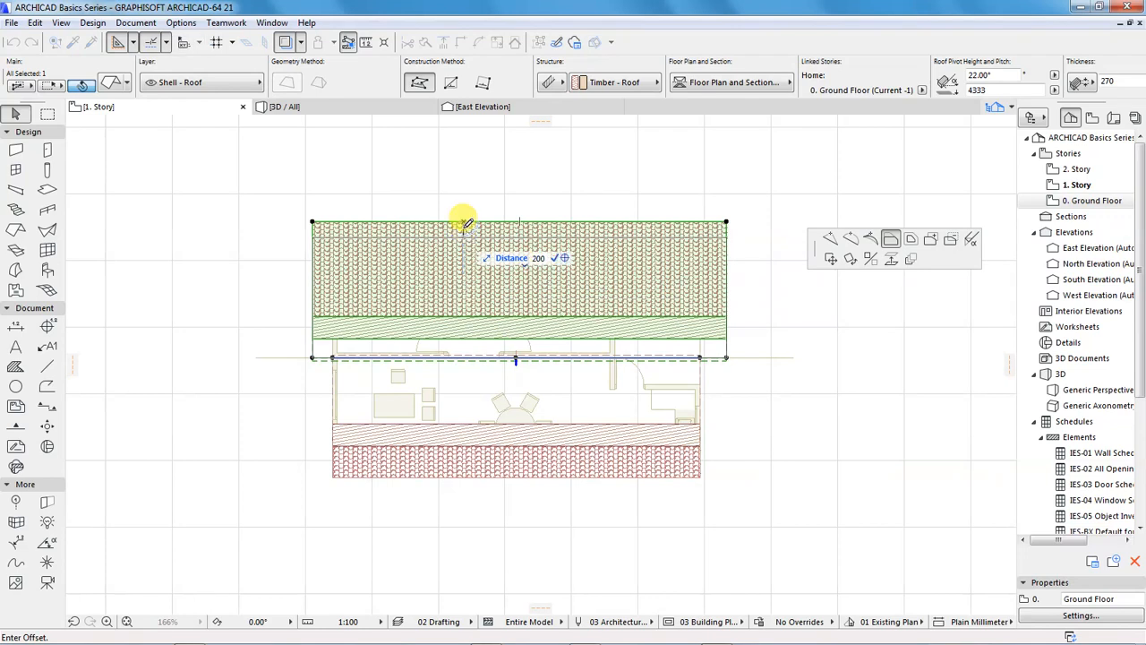
key(Return)
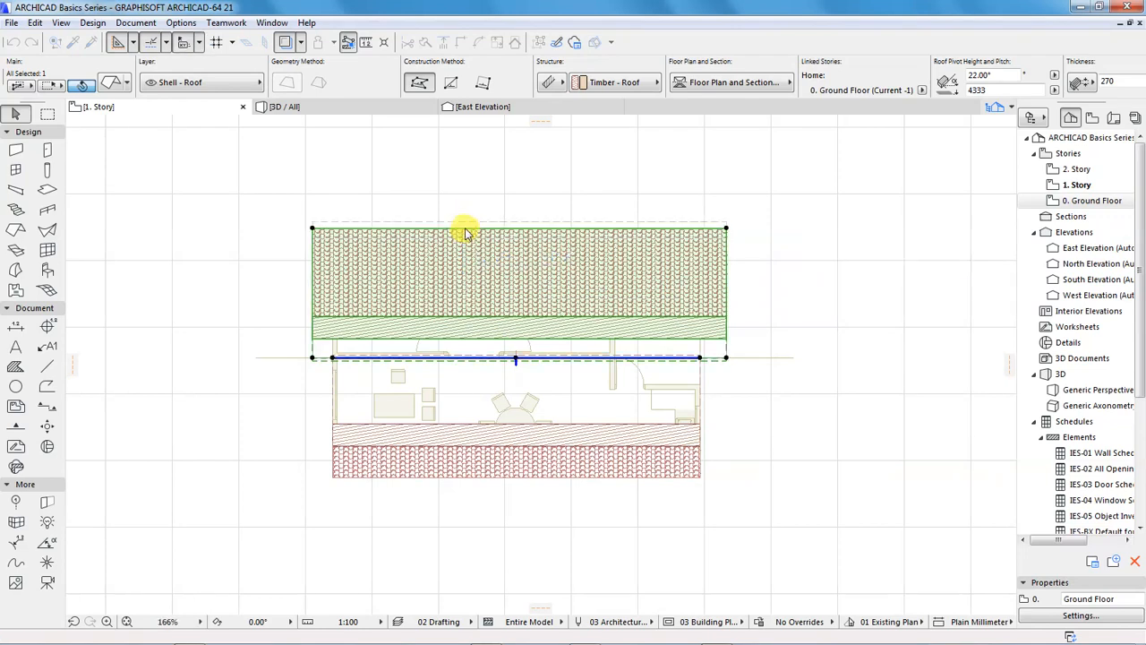
click(725, 281)
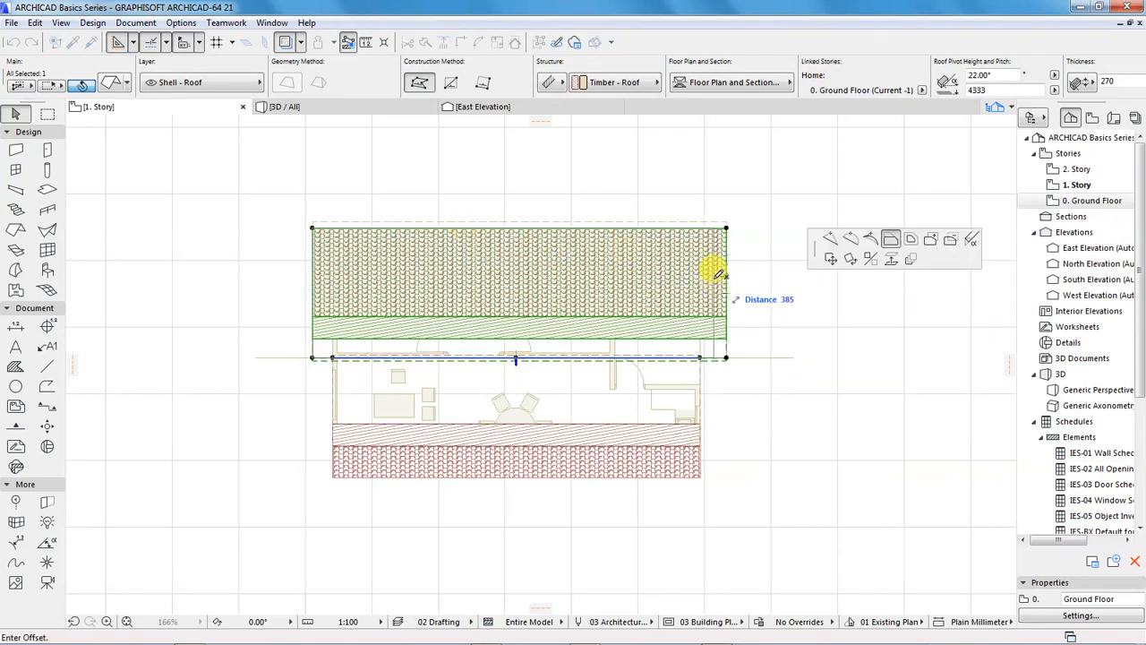
text(200)
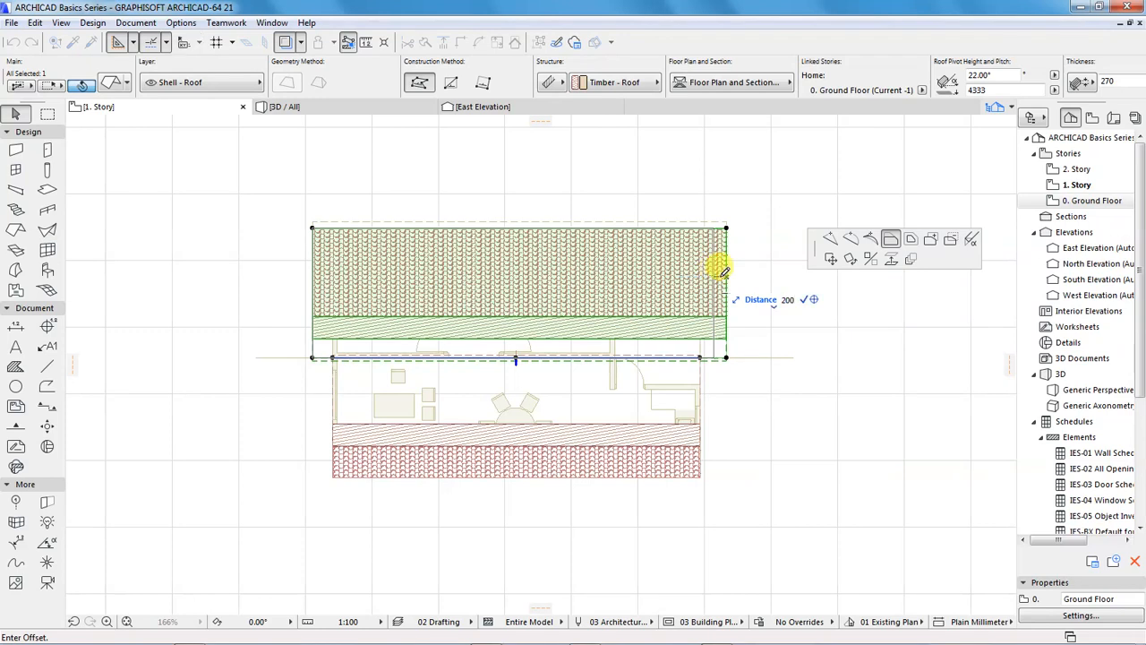
key(Return)
key(Escape)
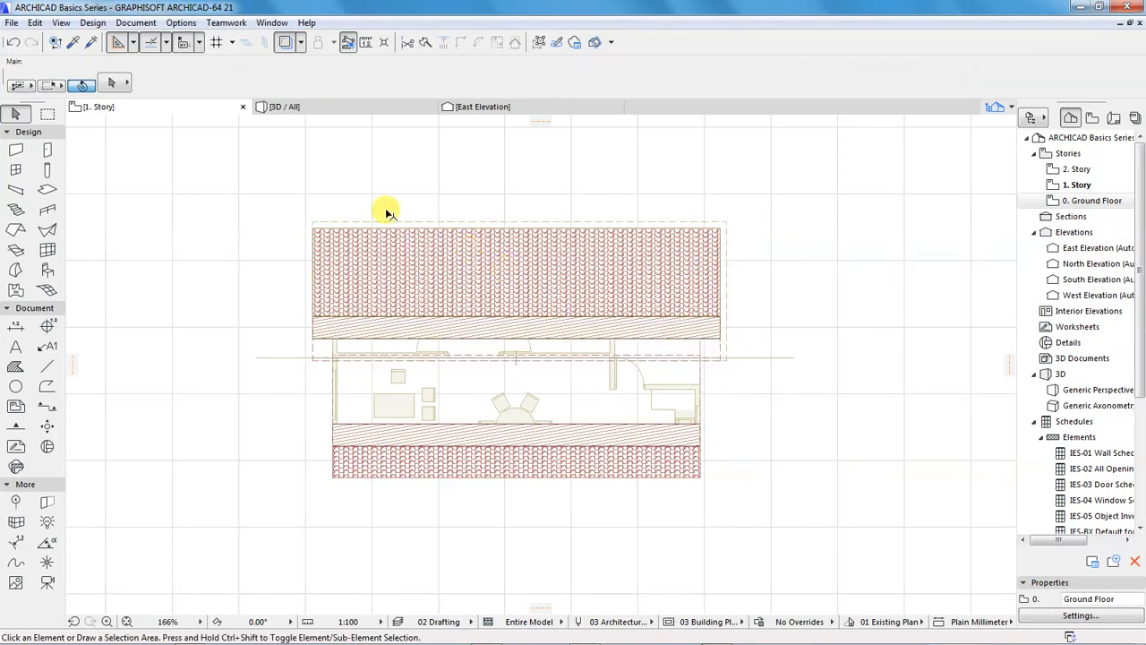
click(315, 108)
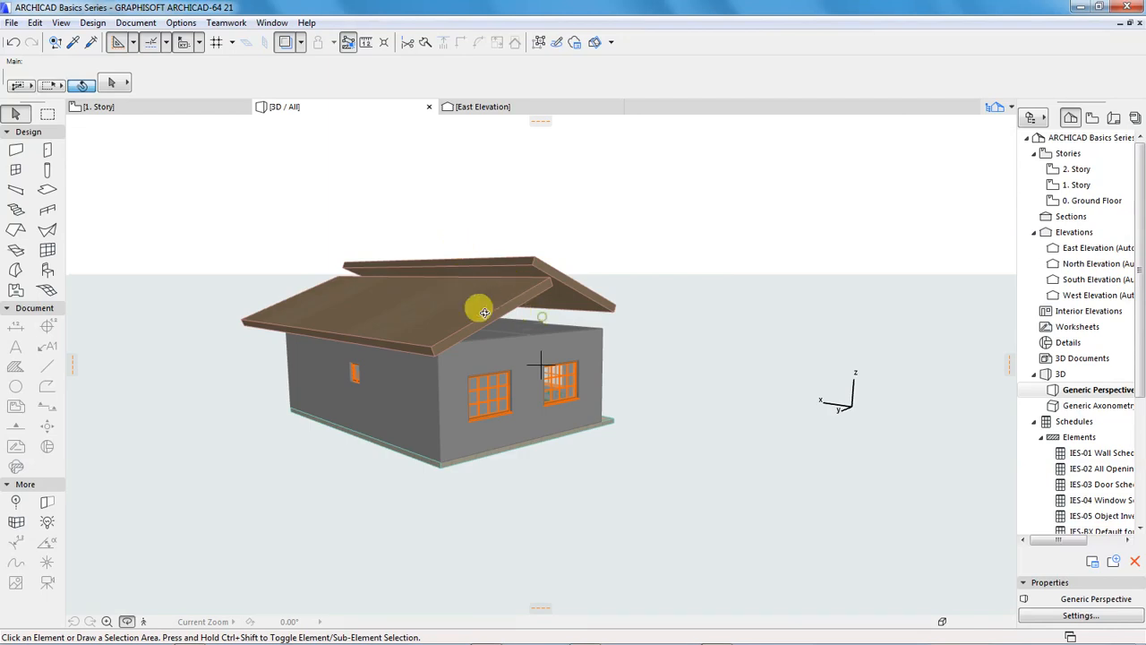
shift+middle_drag(478, 308, 607, 315)
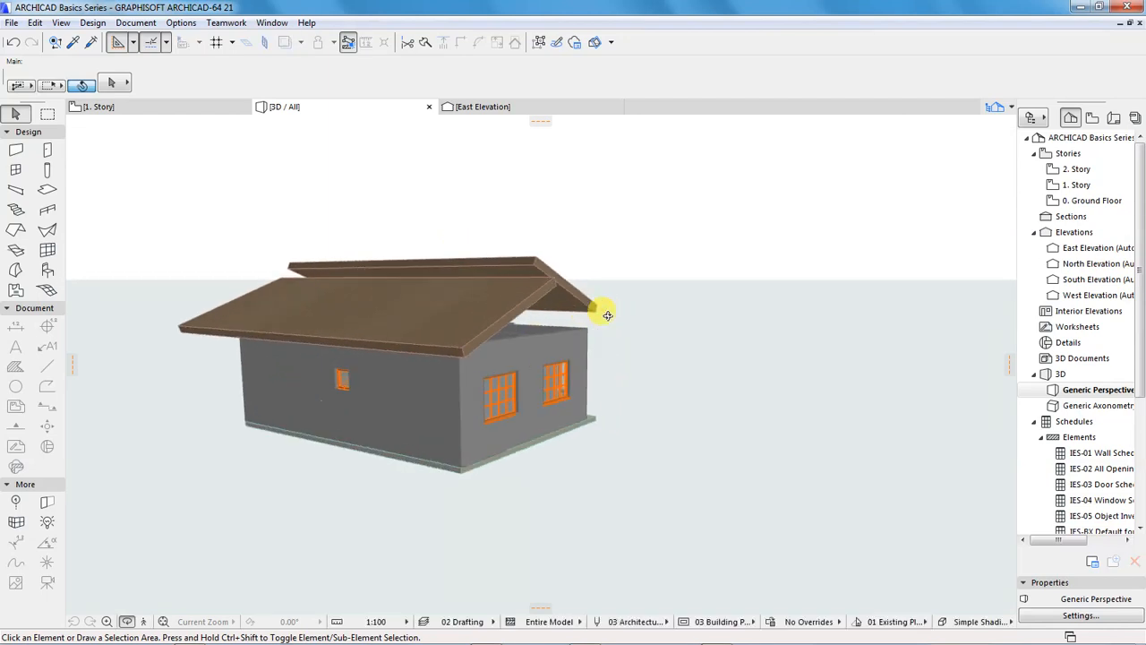
shift+middle_drag(438, 307, 400, 300)
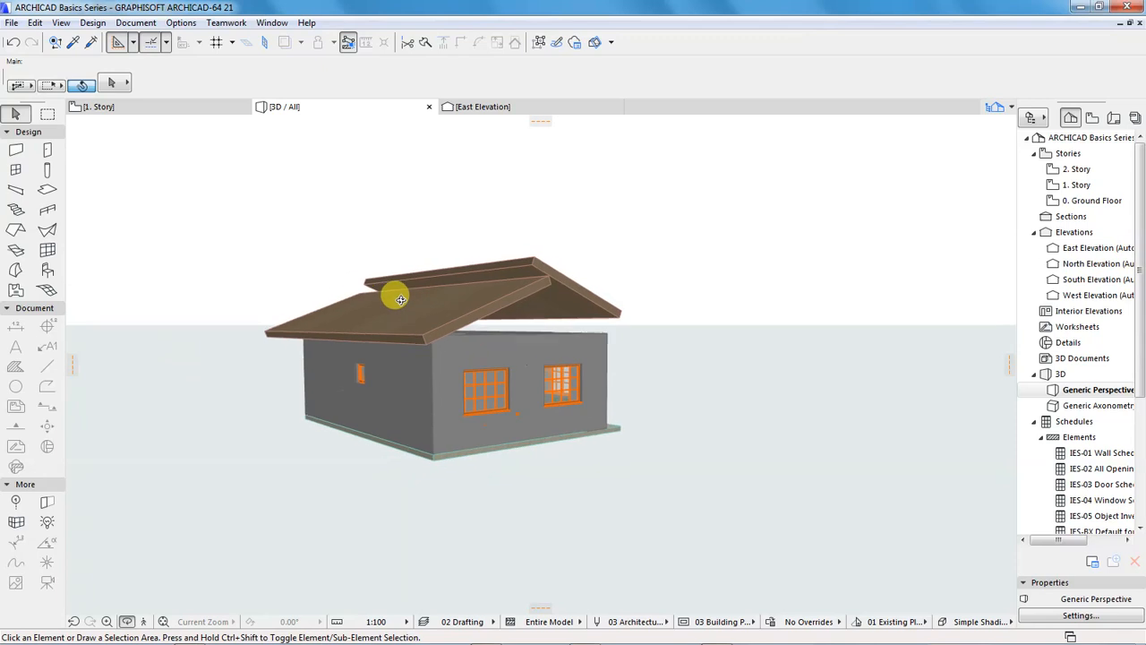
Select the south roof plane in the 1. Story plan and offset its east edge outward to align with the north roof plane's east edge
click(163, 109)
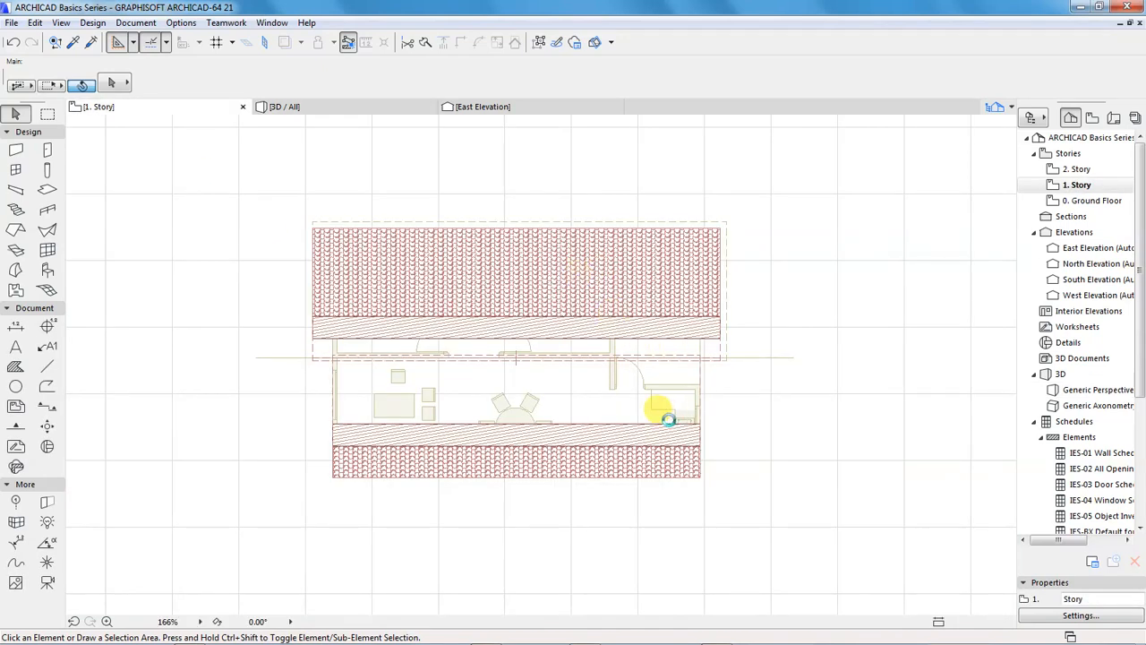
click(660, 474)
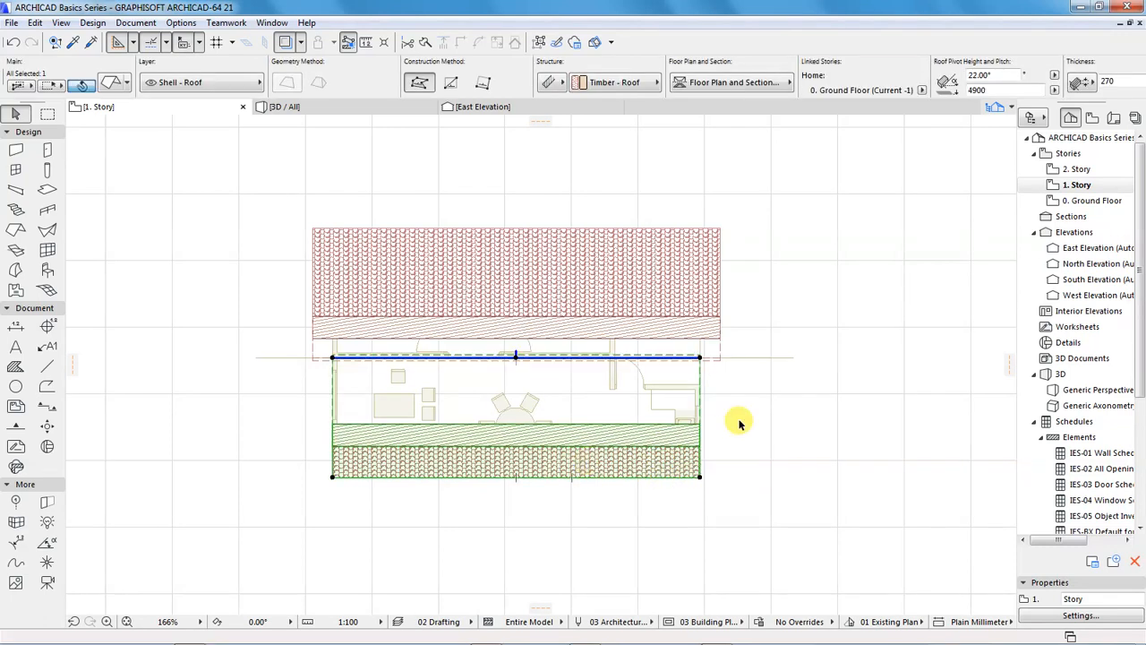
scroll(612, 457, up, 2)
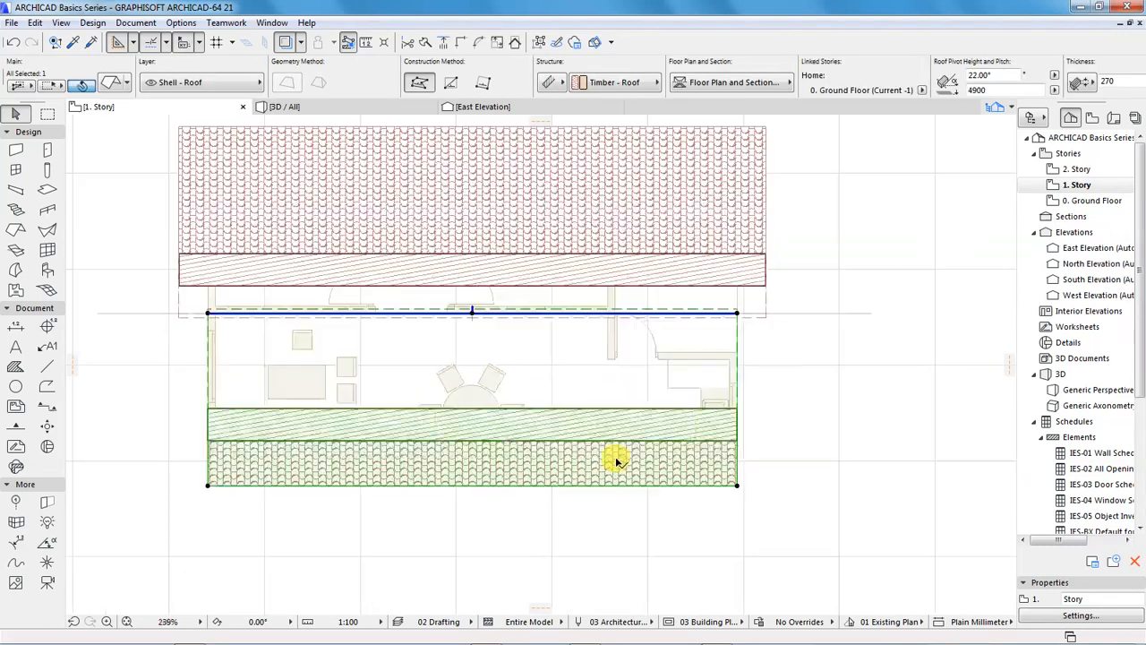
click(738, 413)
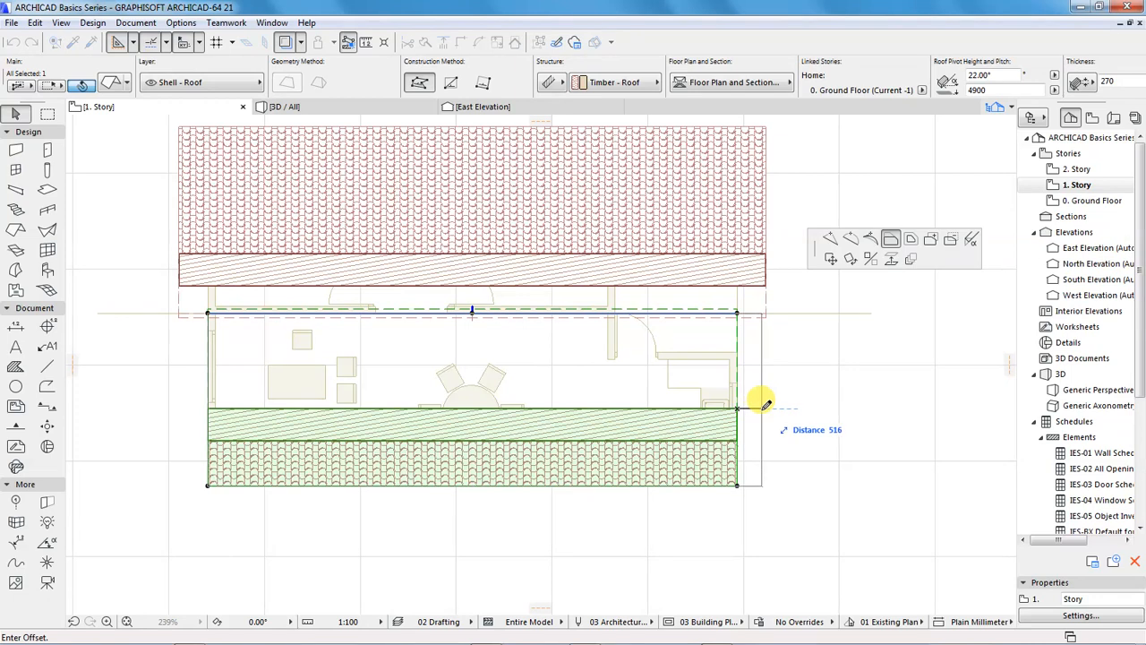
click(766, 403)
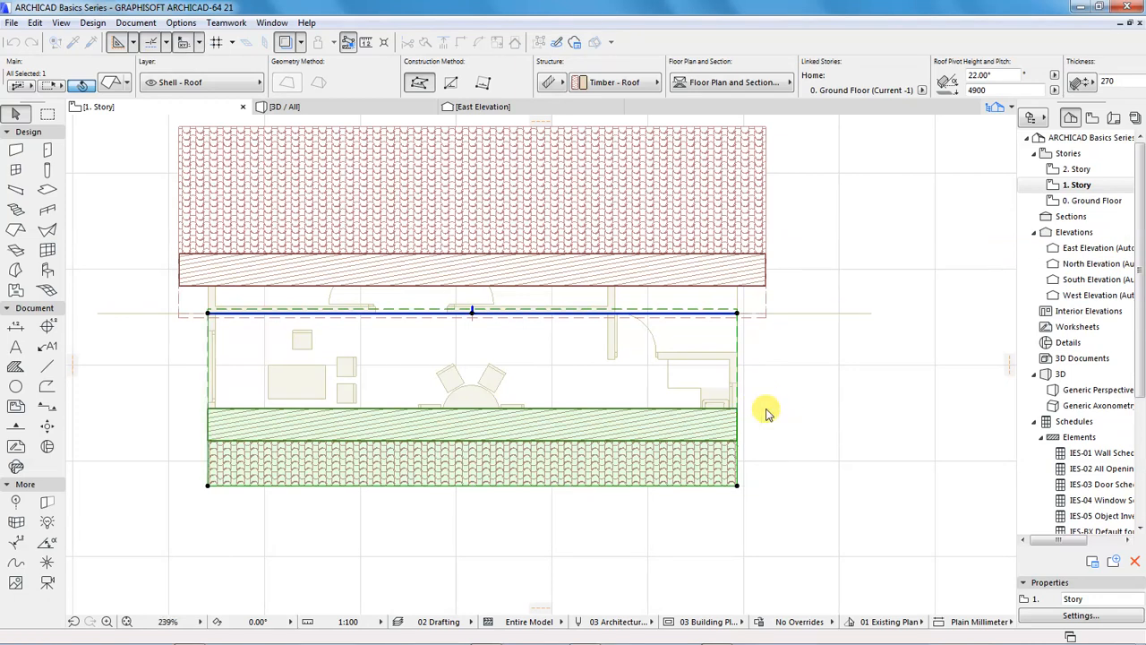
Offset the south roof plane's south and west edges outward by 600 mm each
click(528, 487)
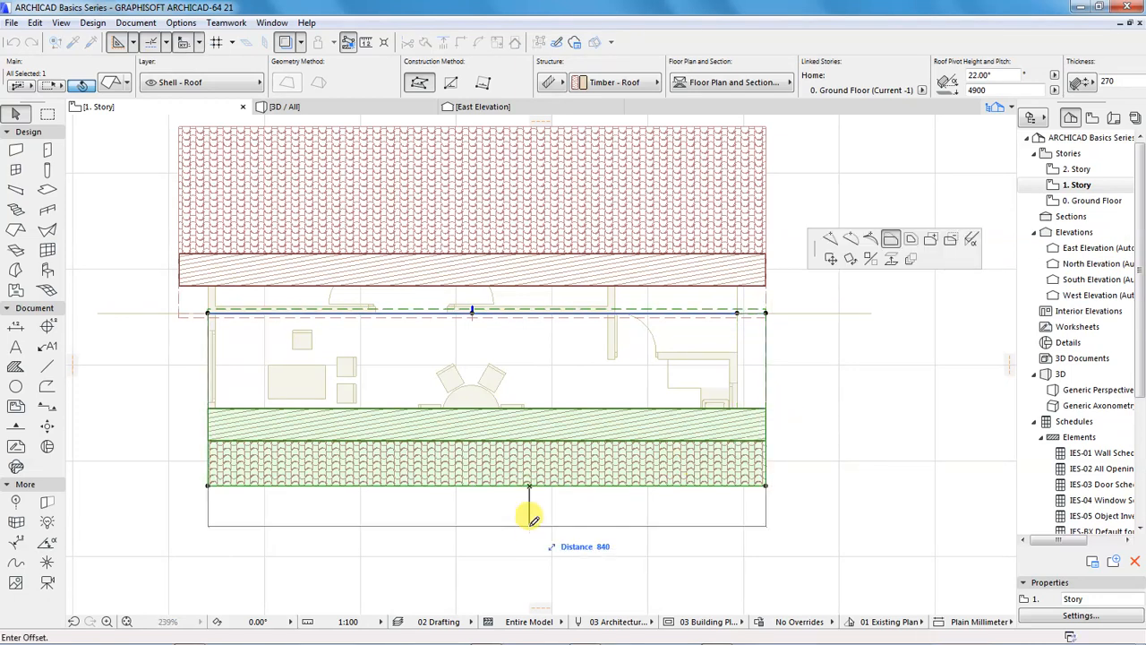
text(600)
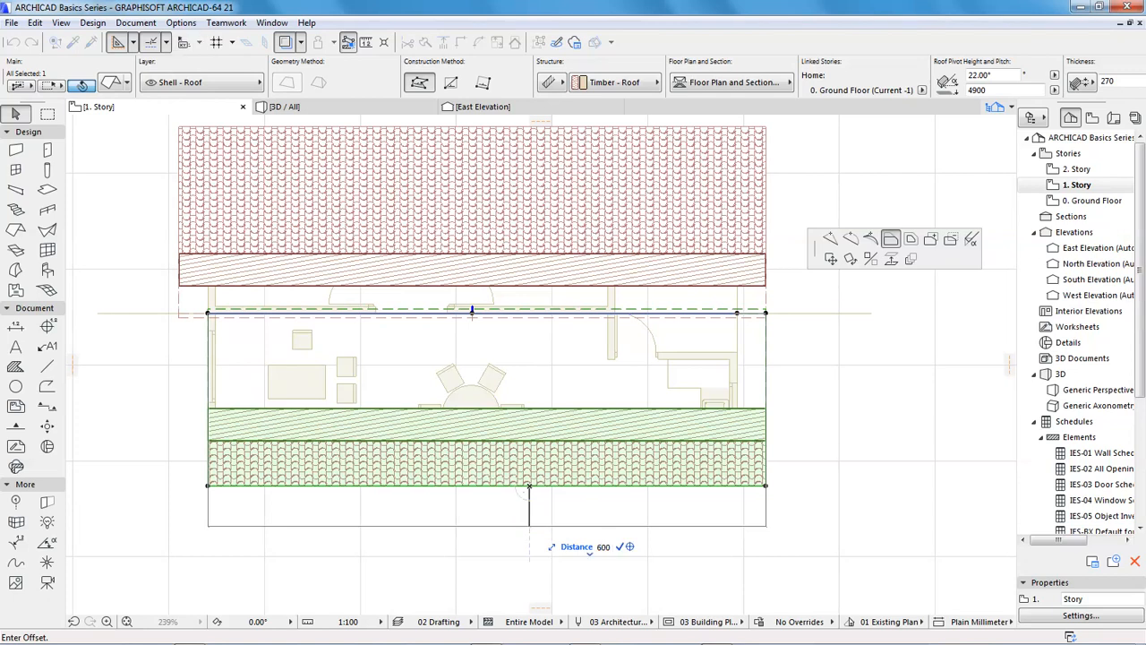
key(Return)
click(206, 431)
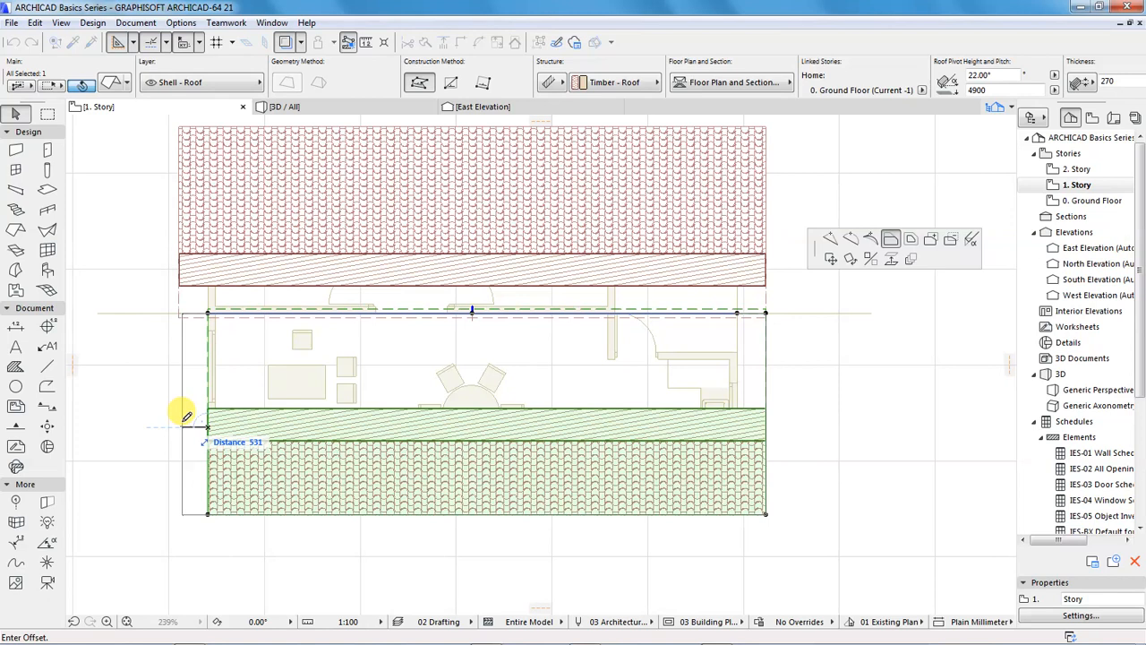
text(600)
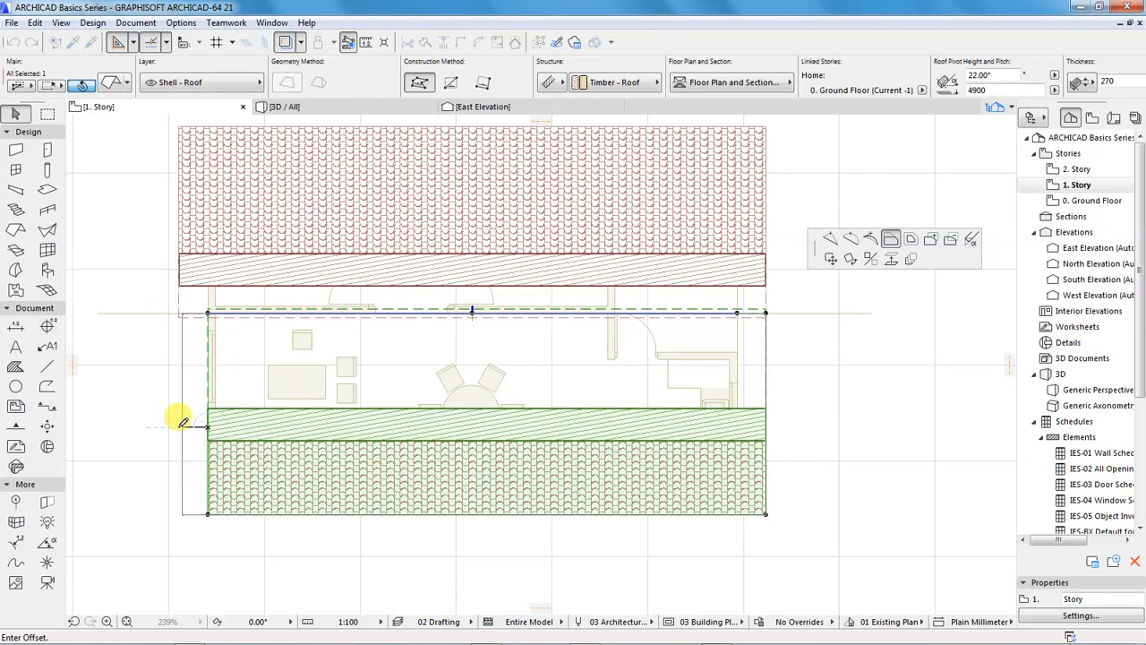
key(Return)
Examine both roof planes, their overhangs and the wall tops beneath them from several sides in the 3D view
click(302, 107)
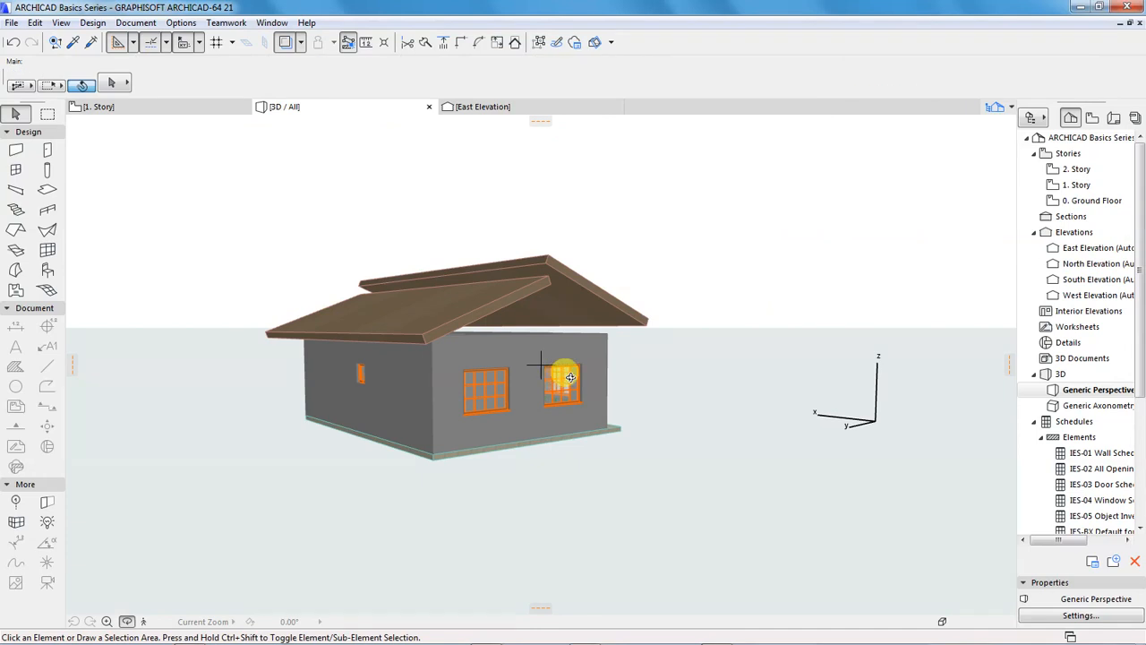
drag(608, 384, 482, 388)
shift+middle_drag(482, 388, 482, 388)
drag(481, 389, 591, 367)
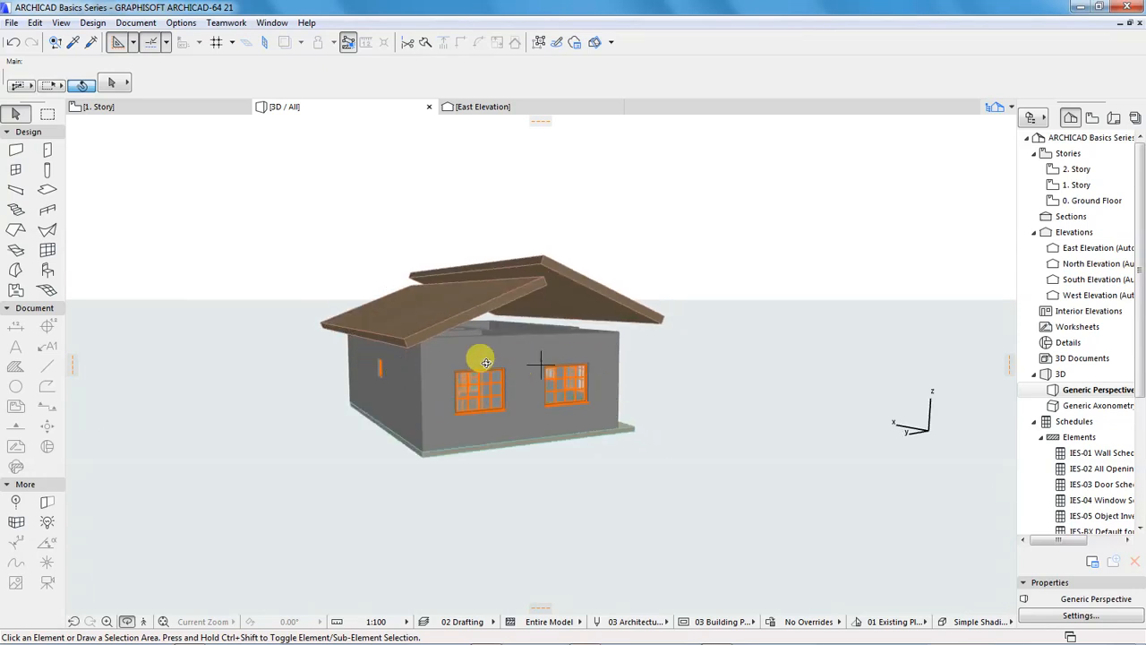
scroll(475, 342, up, 3)
scroll(483, 321, up, 1)
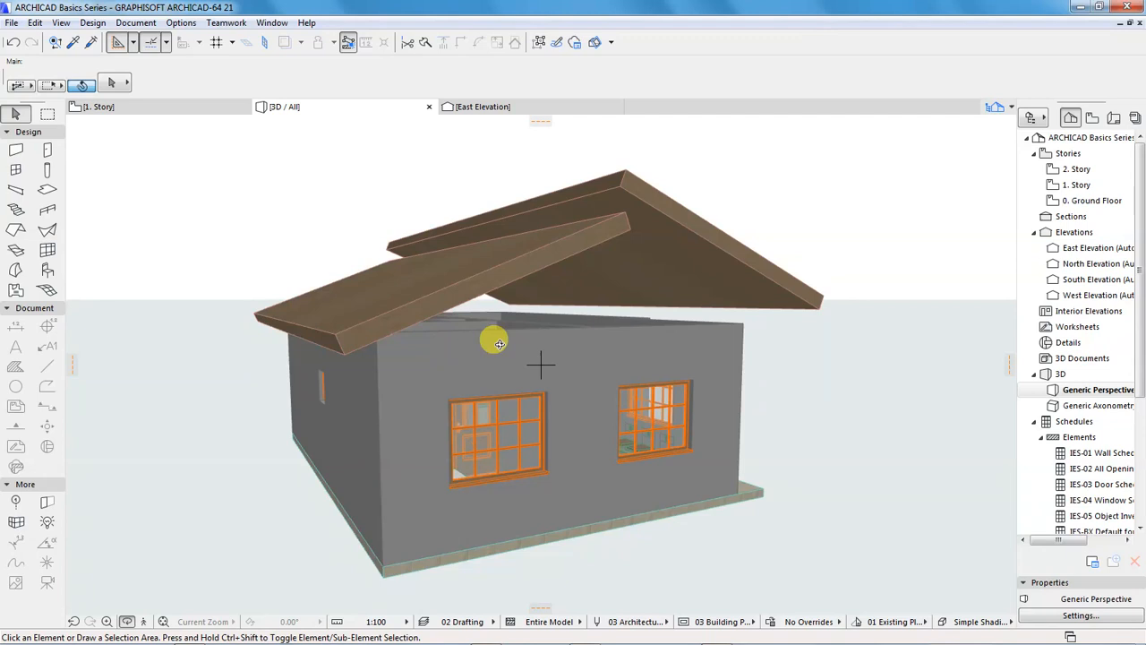
mouse_move(744, 335)
mouse_down()
mouse_move(755, 335)
mouse_move(631, 337)
mouse_move(617, 325)
mouse_move(548, 331)
mouse_move(555, 345)
mouse_move(432, 328)
mouse_move(813, 329)
mouse_move(680, 317)
mouse_move(593, 330)
mouse_up()
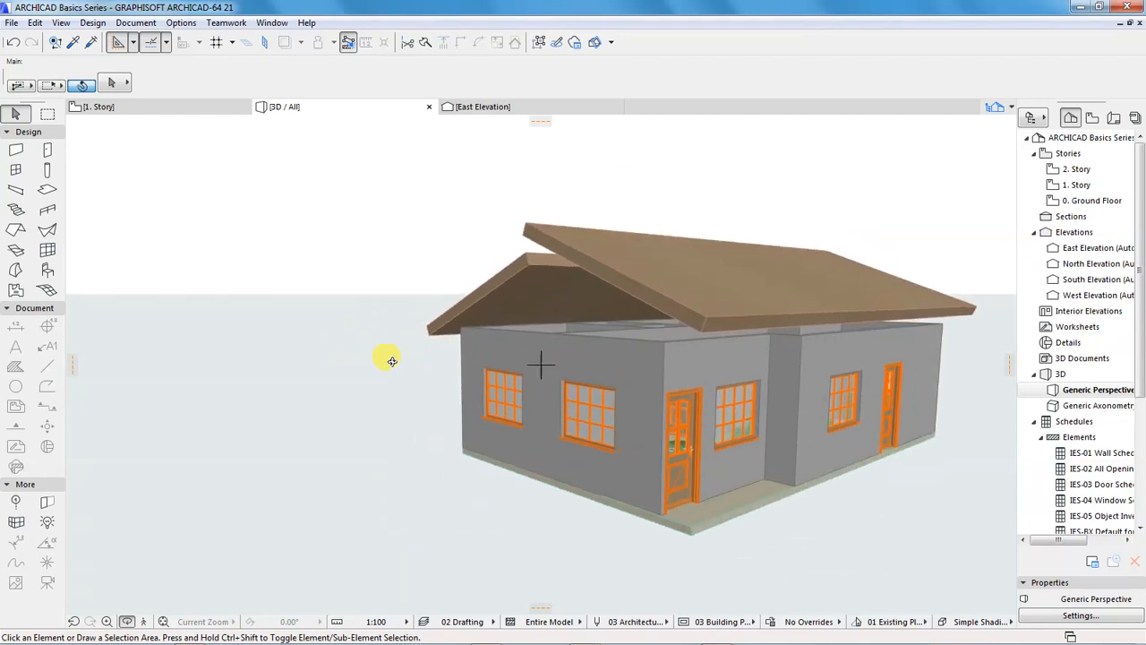
Select the three south-side walls of the lounge, dining and kitchen and set their top offset above 1. Story to 600 mm
scroll(388, 362, down, 1)
scroll(765, 361, up, 4)
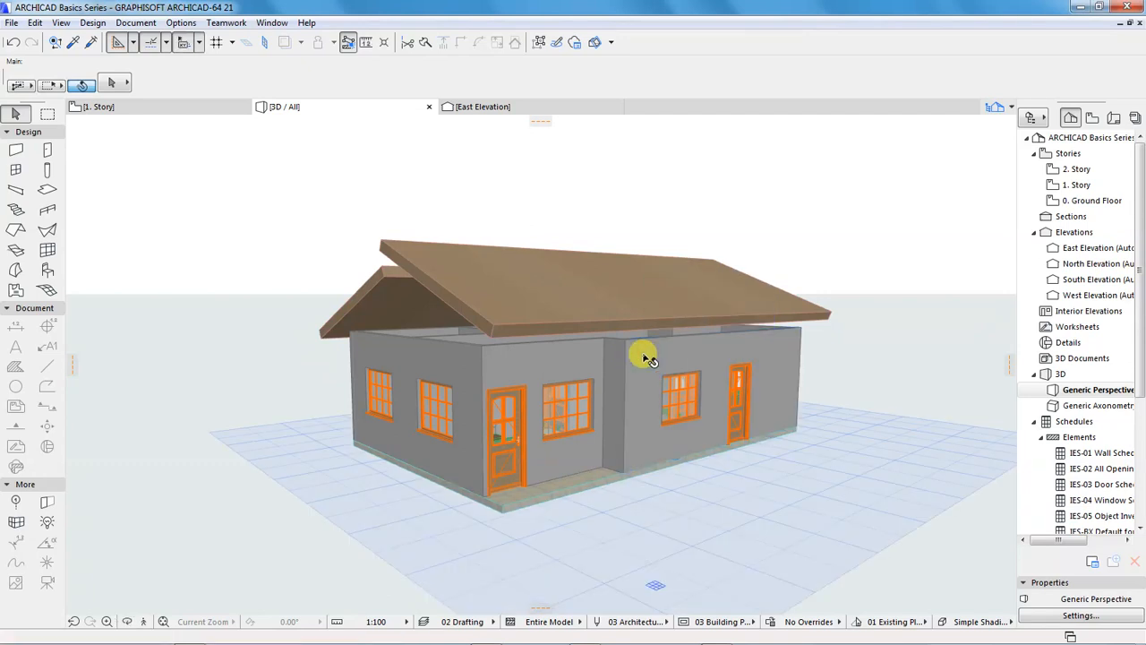
click(678, 356)
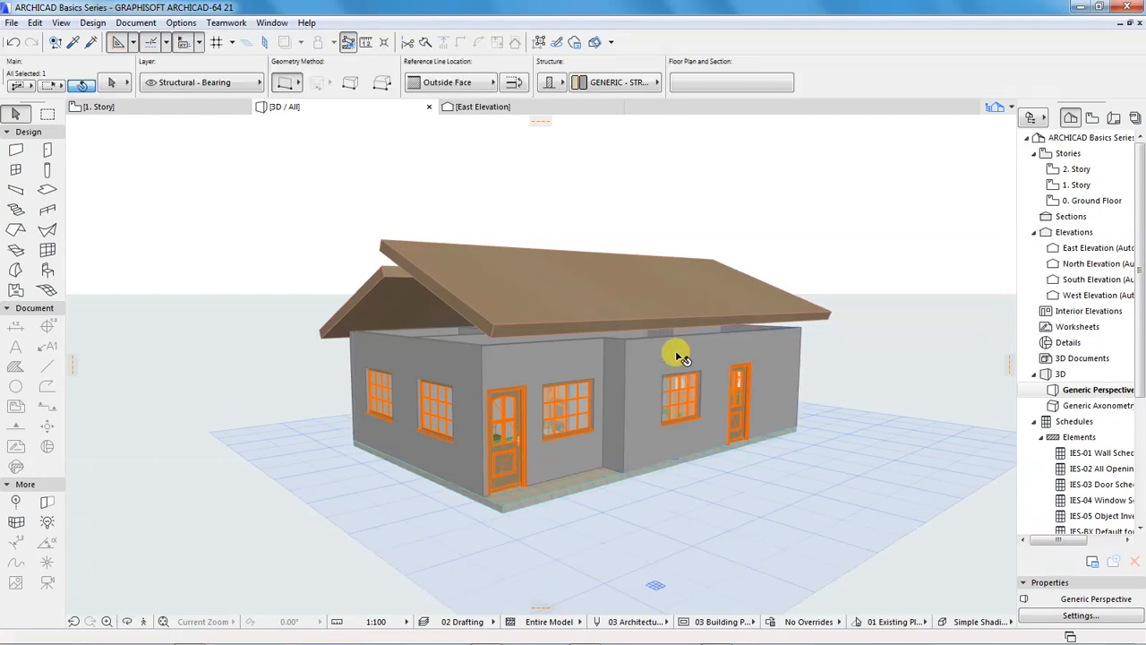
shift+click(609, 353)
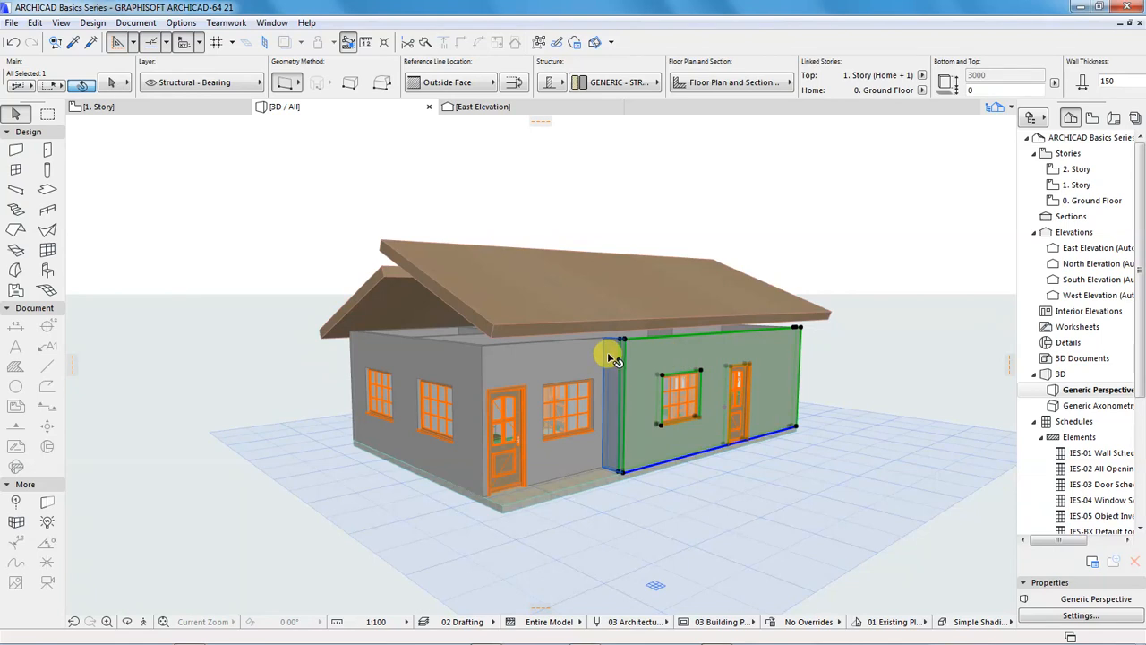
shift+click(544, 362)
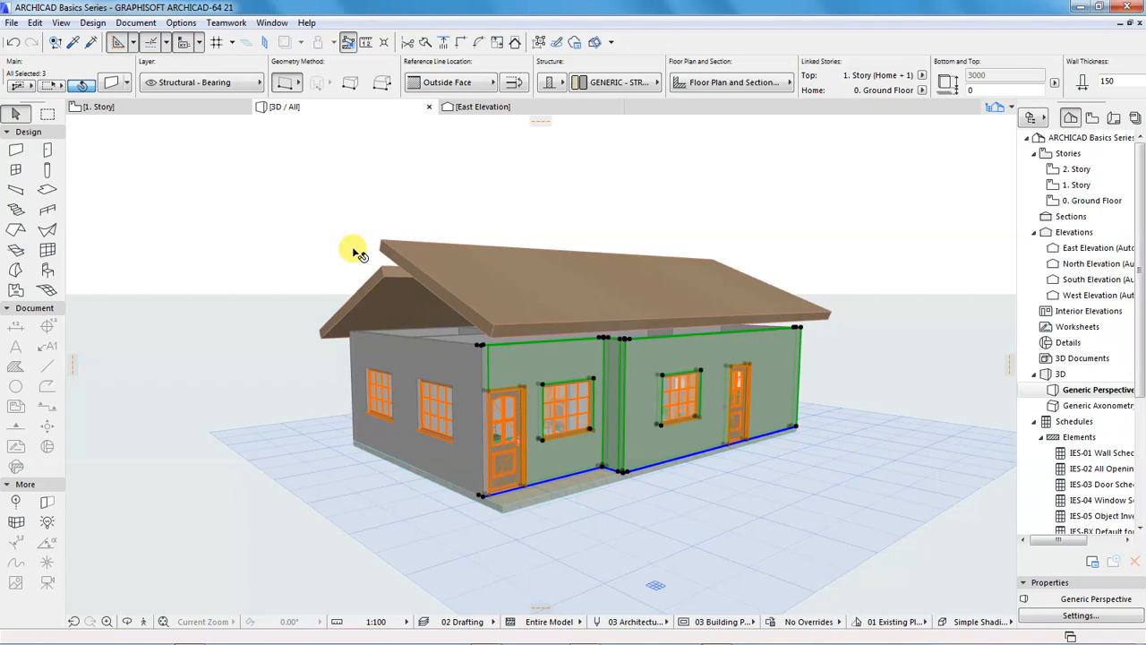
click(110, 82)
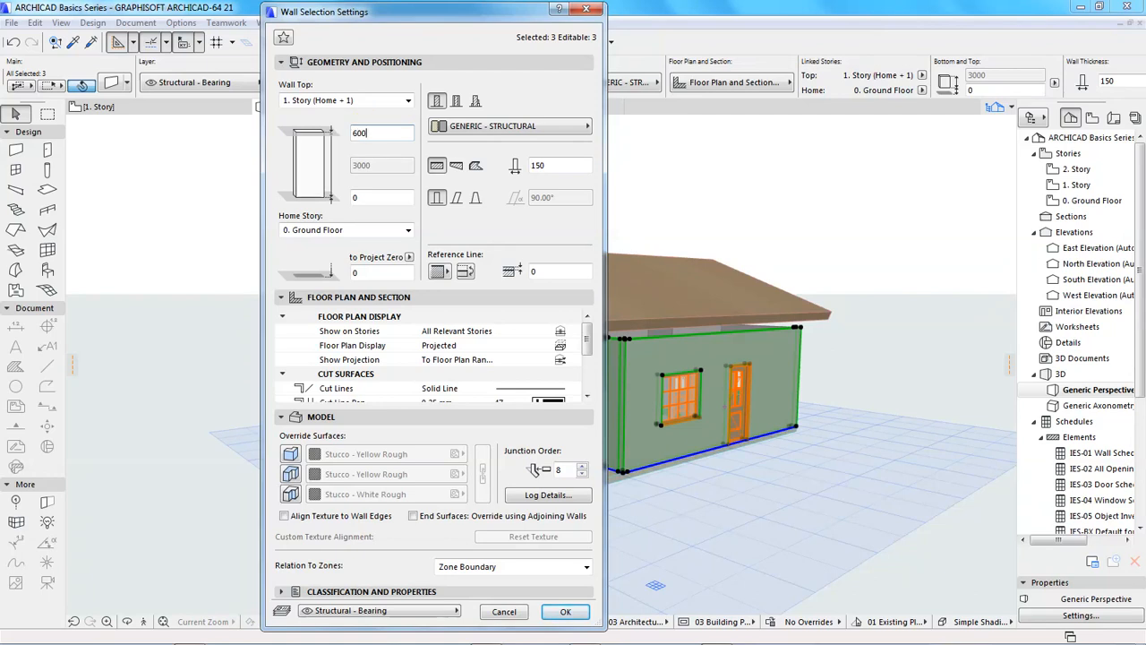
key(Return)
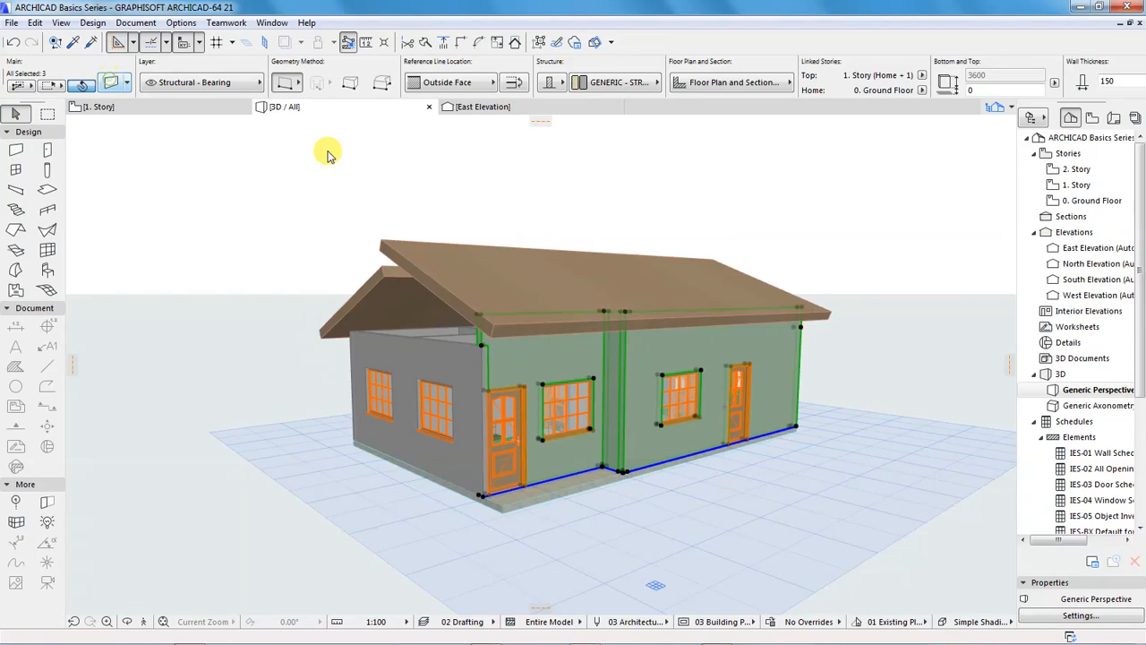
Set the top offset of the three selected south walls to 800 mm
key(ctrl+t)
text(800)
key(Return)
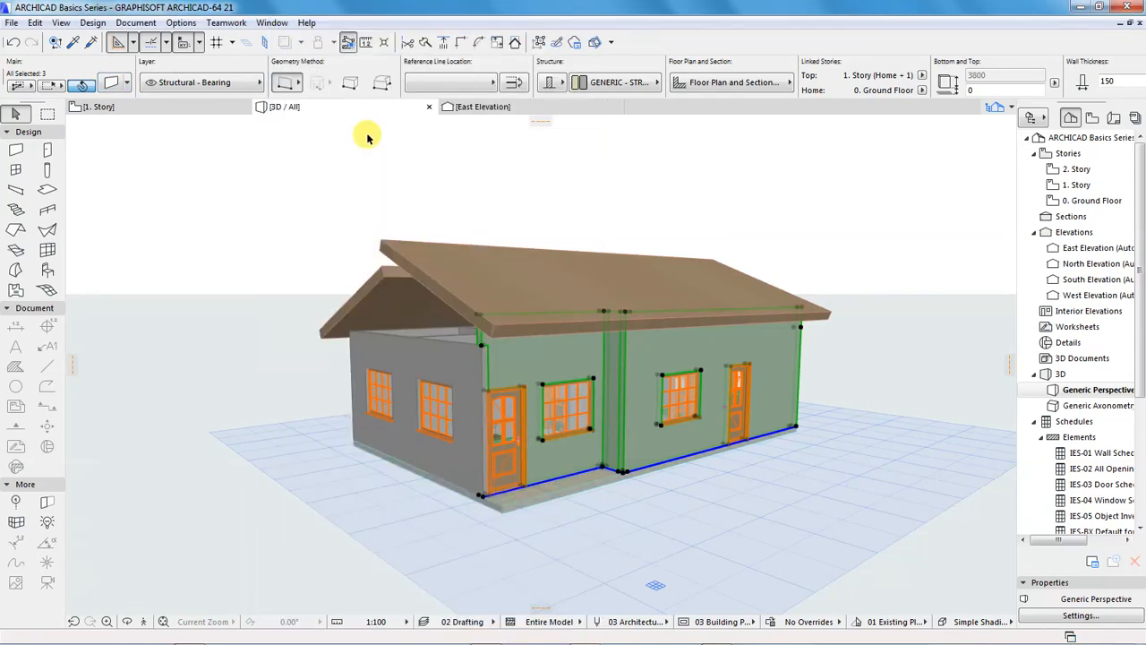
Set the top offset of the three south walls to 1000 mm and check their tops against the south roof plane
click(114, 83)
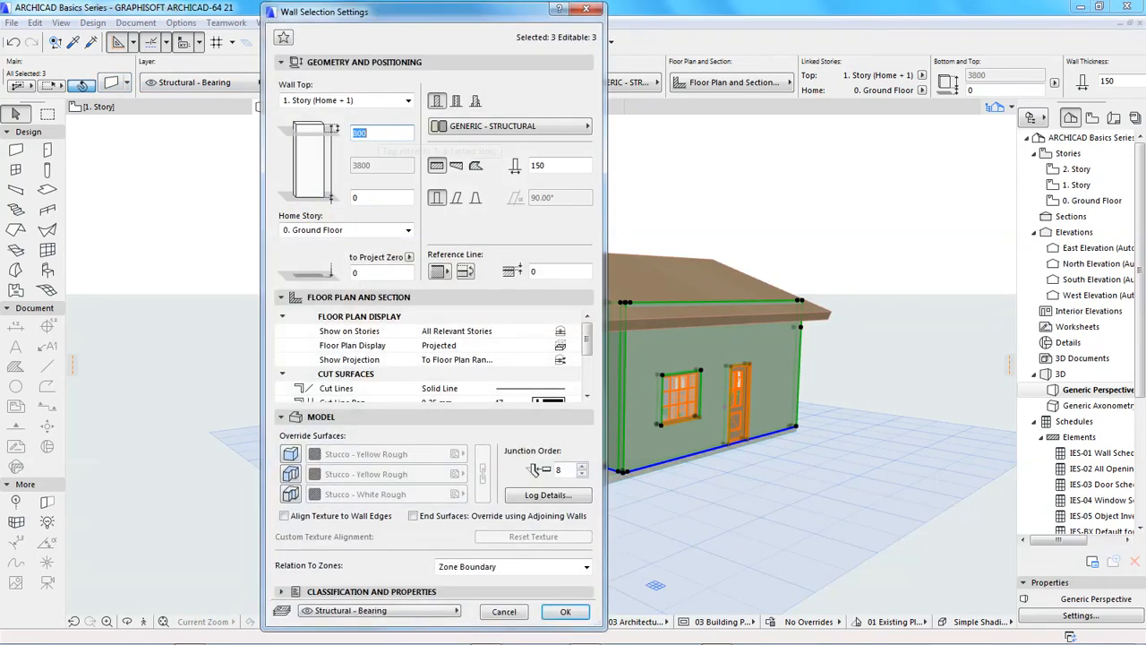
text(1000)
key(Return)
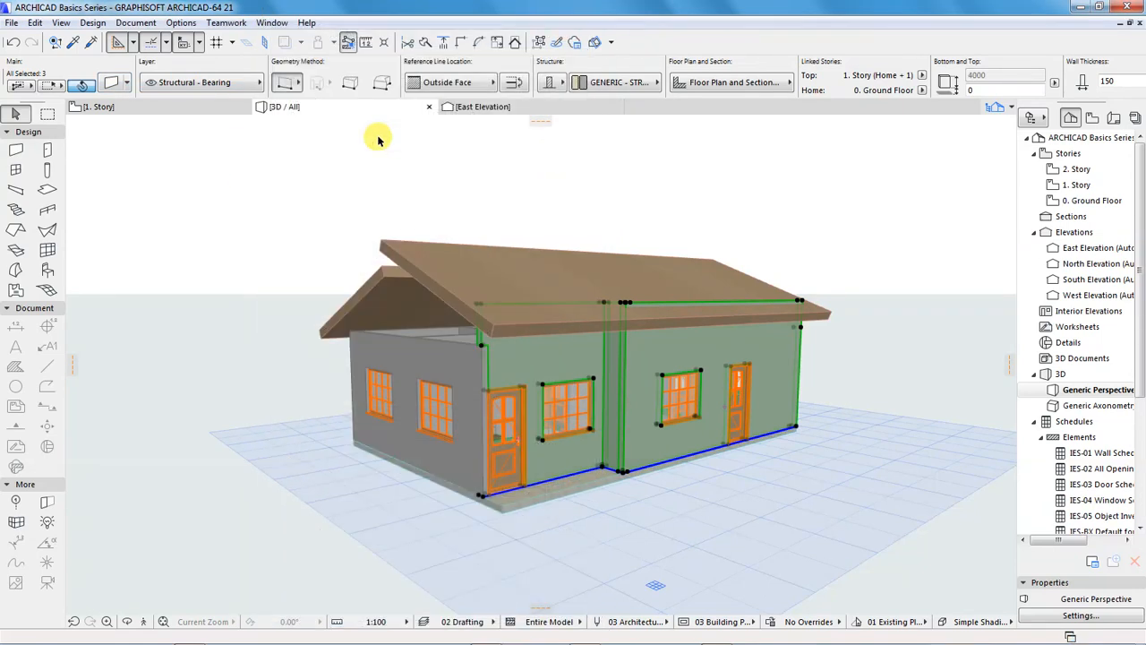
click(624, 235)
shift+middle_drag(517, 257, 537, 313)
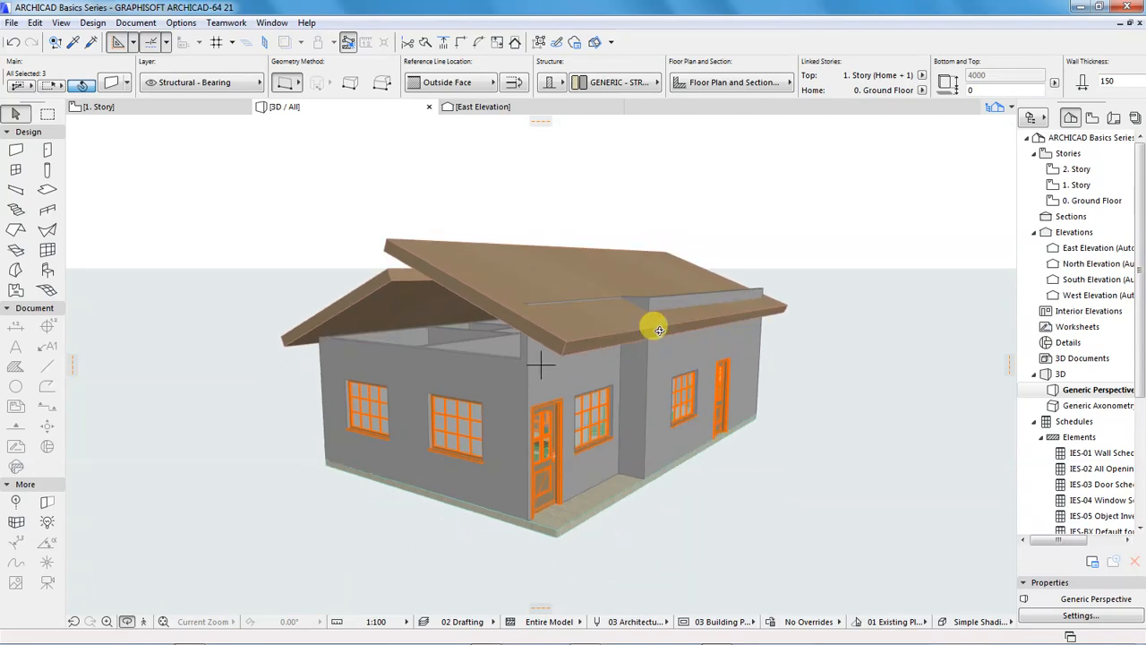
drag(802, 336, 738, 337)
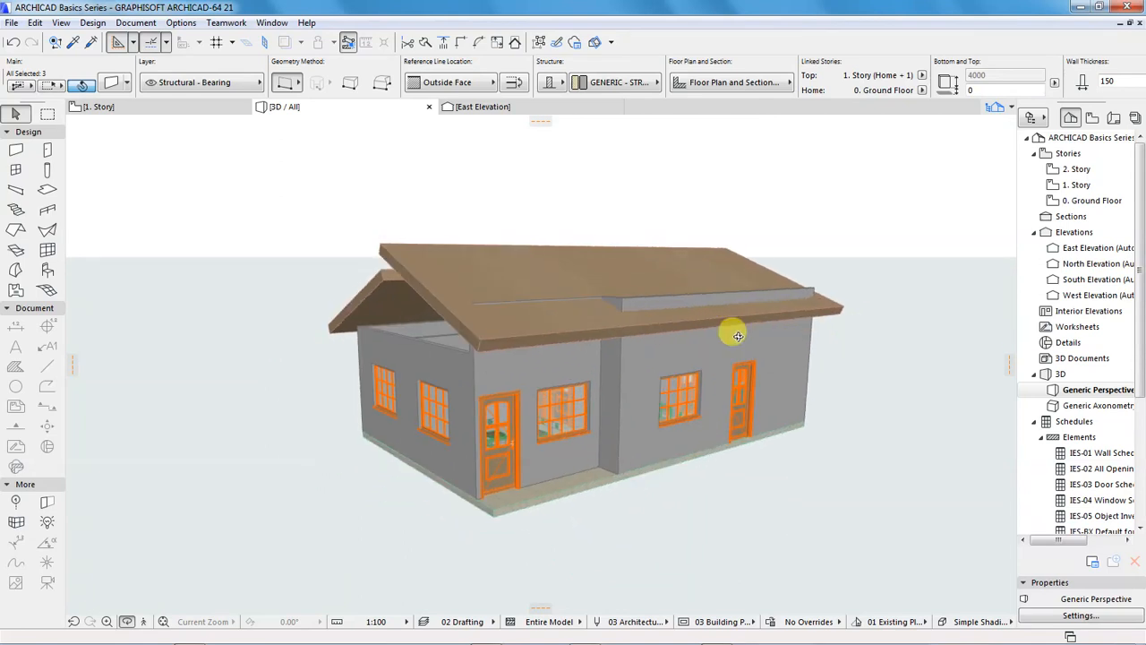
Add the south roof plane to the wall selection, trim the three south walls to that roof and deselect everything
click(737, 336)
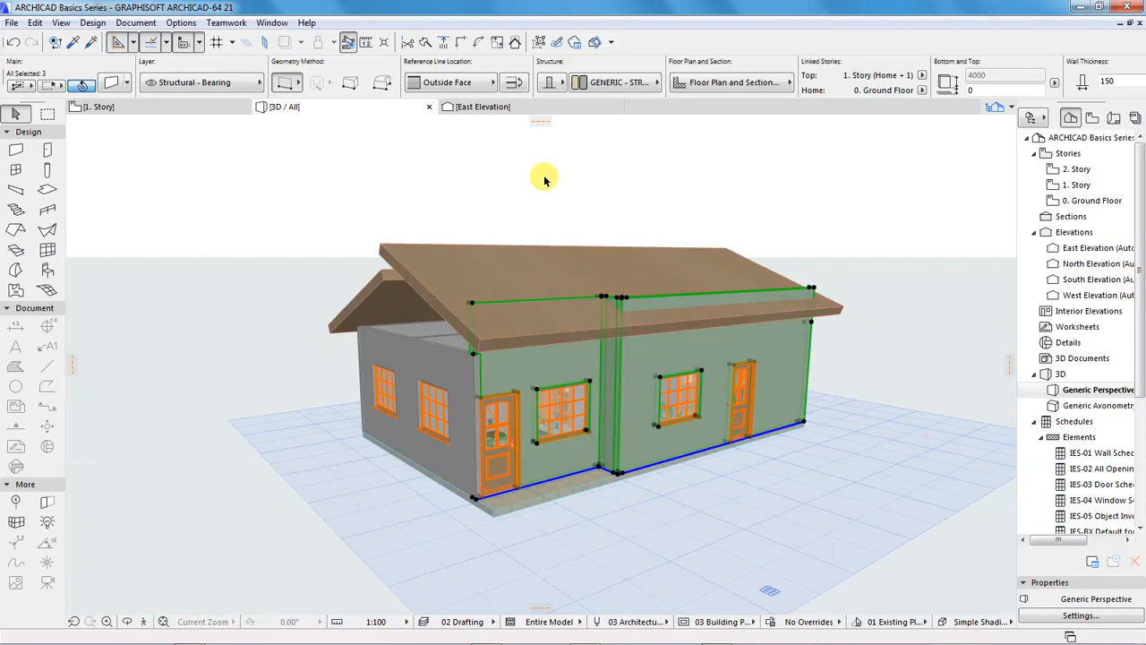
shift+click(434, 294)
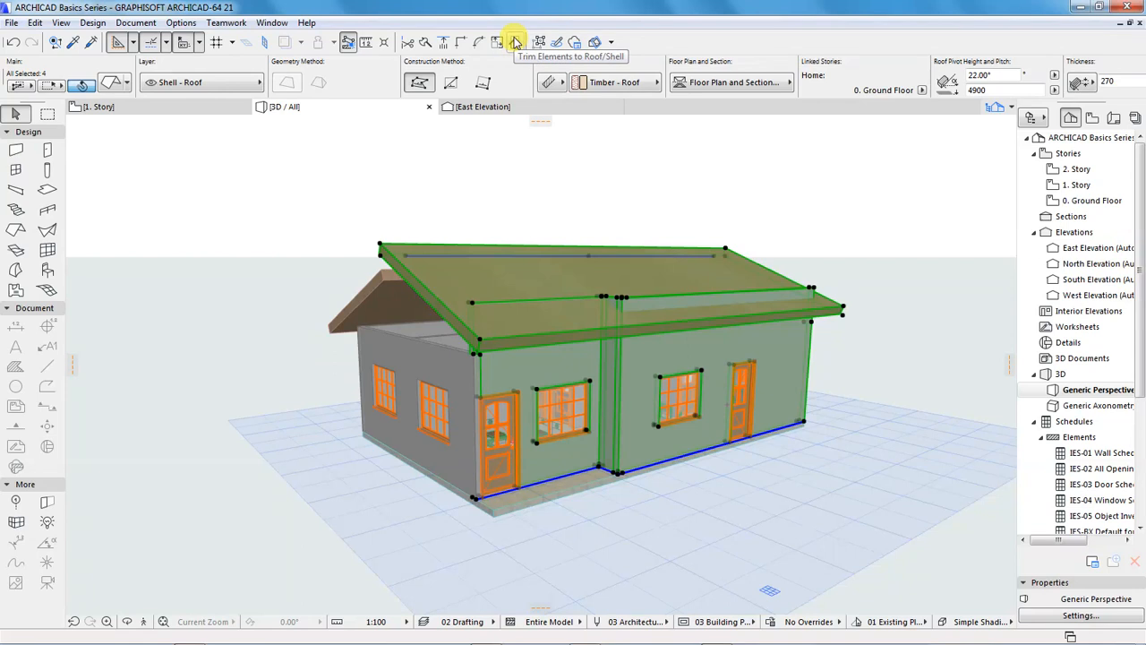
click(516, 45)
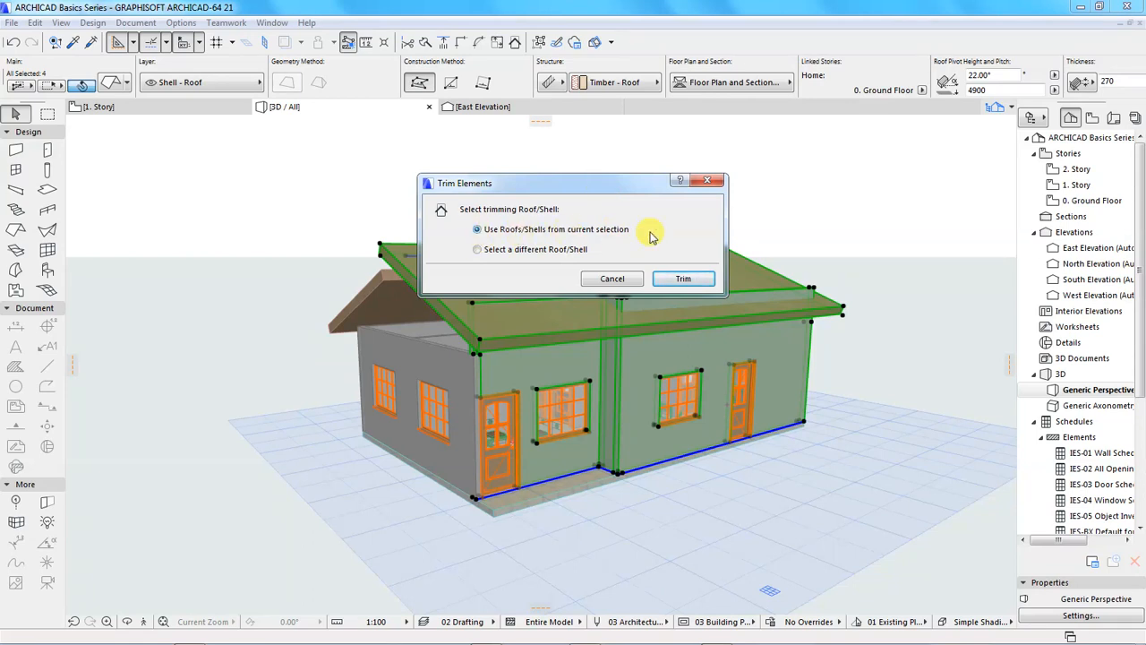
click(682, 279)
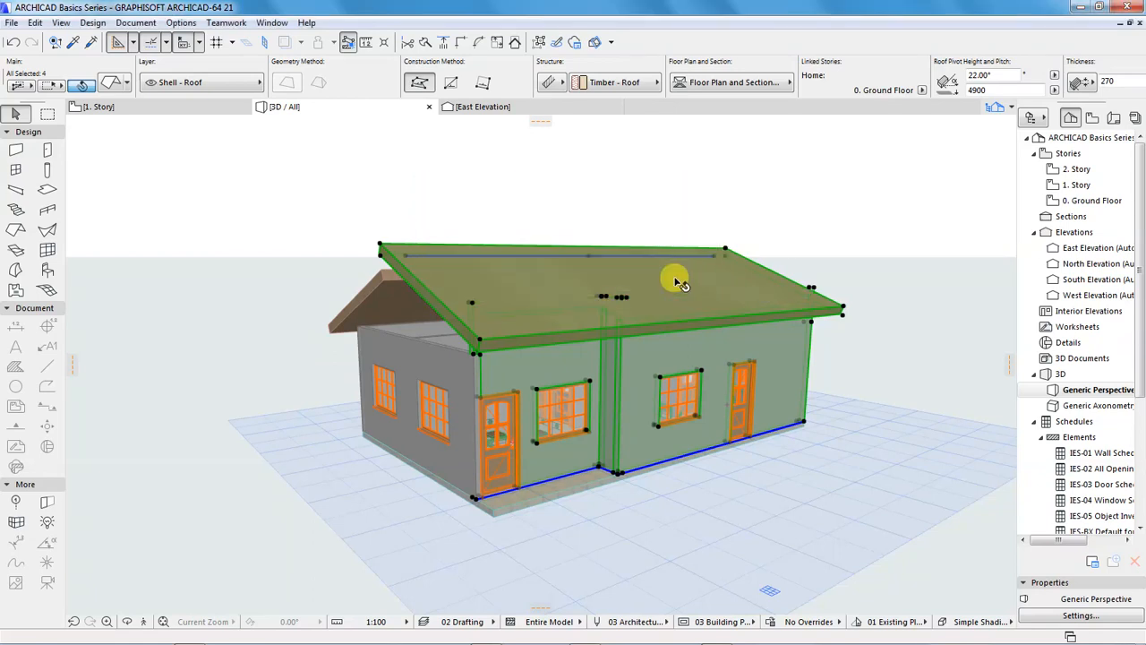
click(647, 163)
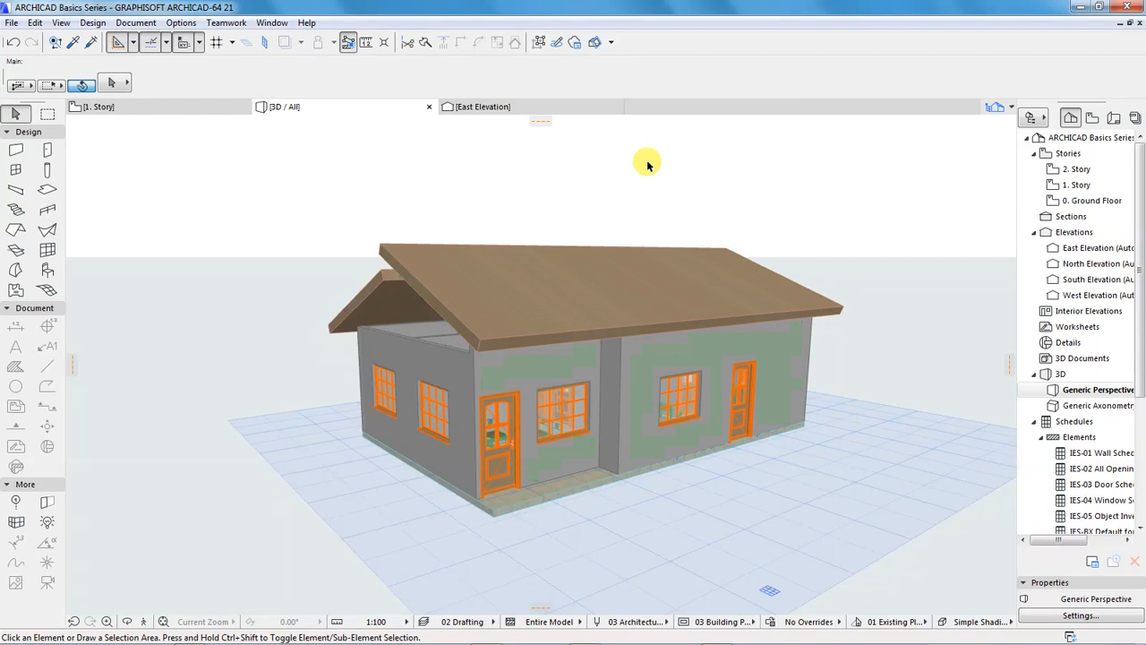
Select the kitchen's east wall and its north wall with the door, and set their top offset above 1. Story to 1500 mm
key(o)
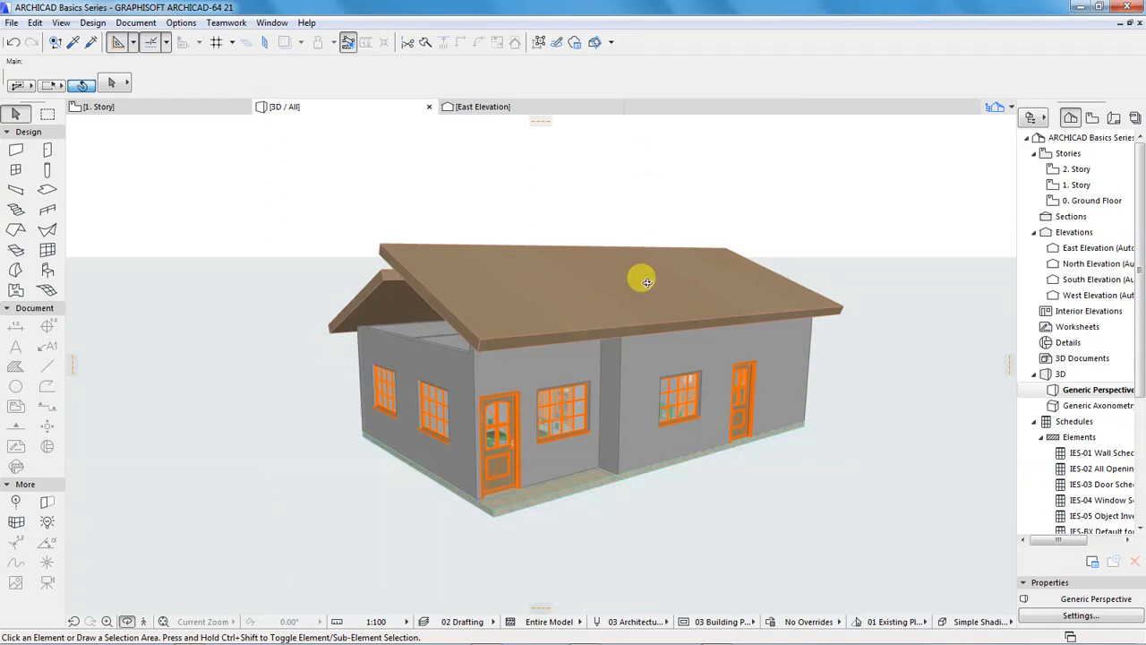
drag(561, 406, 603, 407)
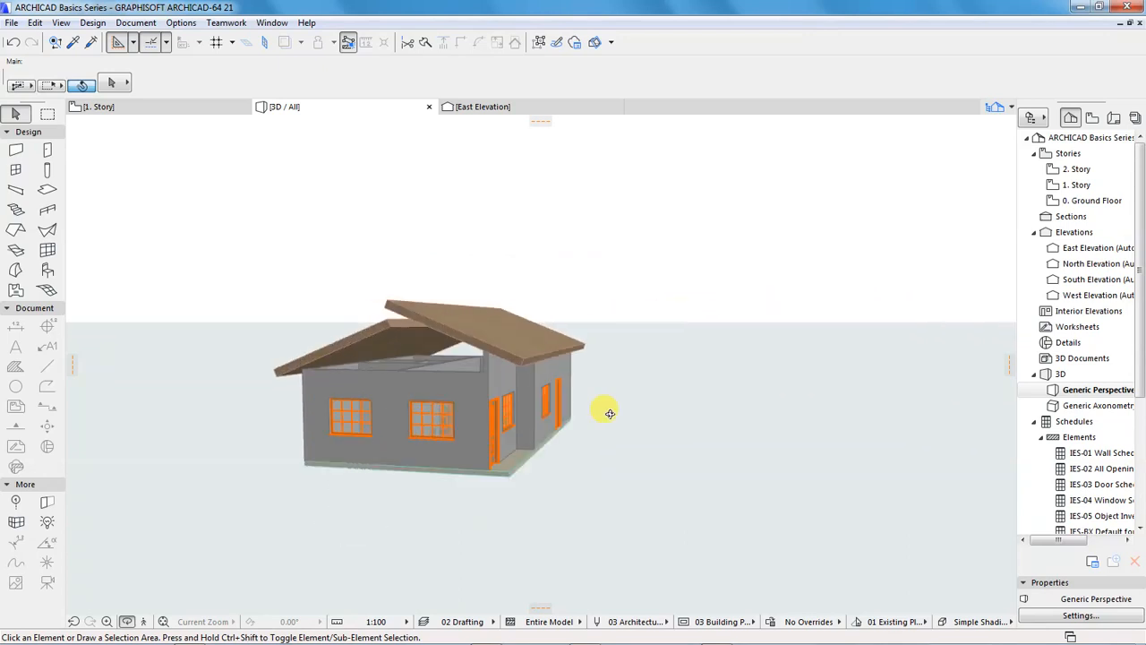
drag(294, 392, 563, 428)
drag(670, 372, 356, 389)
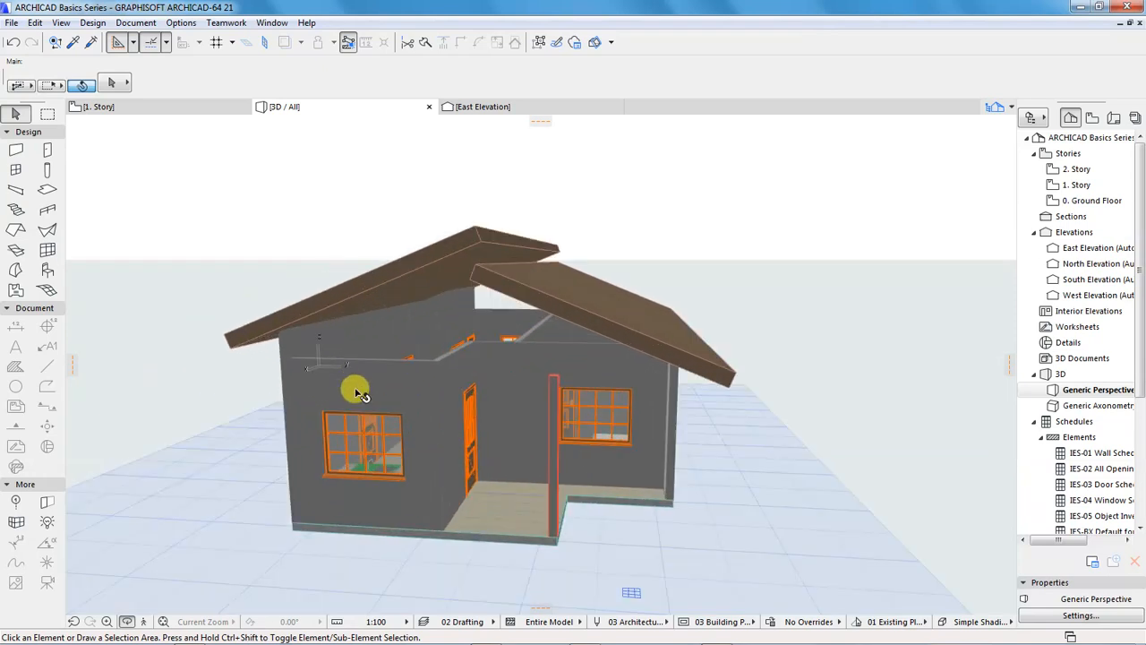
click(354, 383)
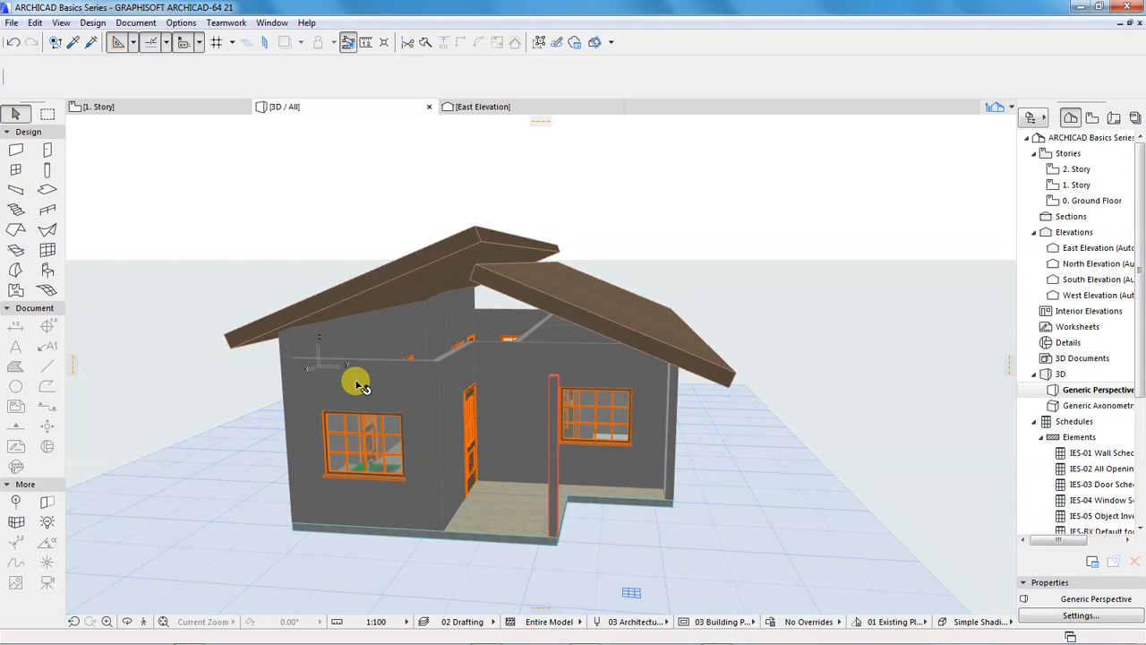
shift+click(461, 367)
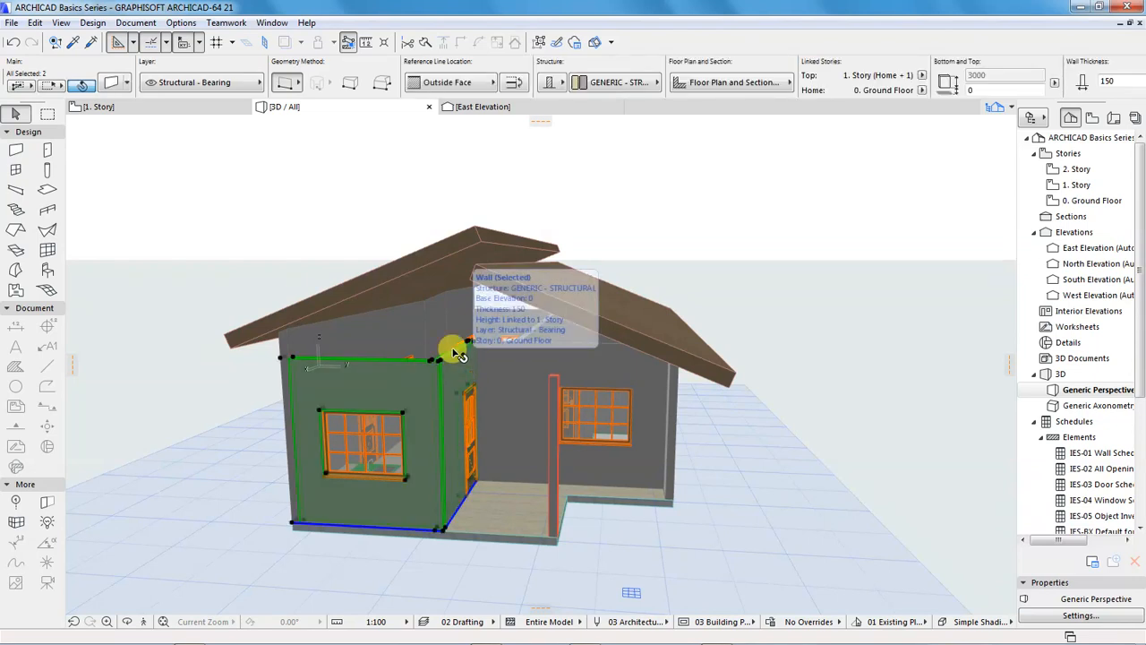
click(110, 85)
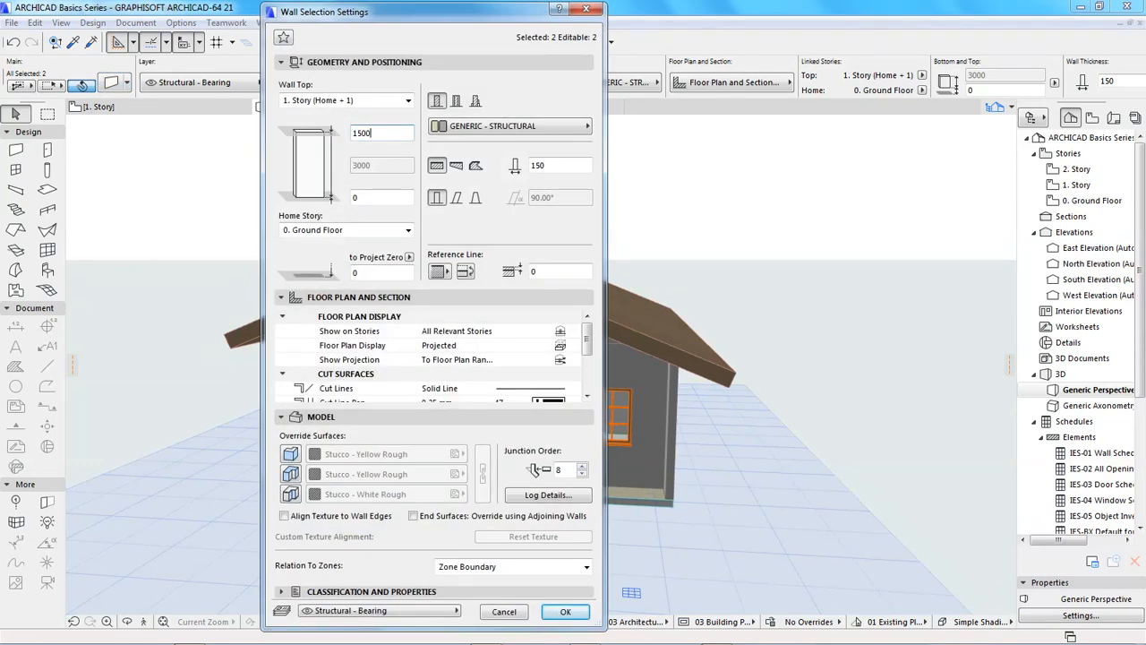
text(1500)
key(Return)
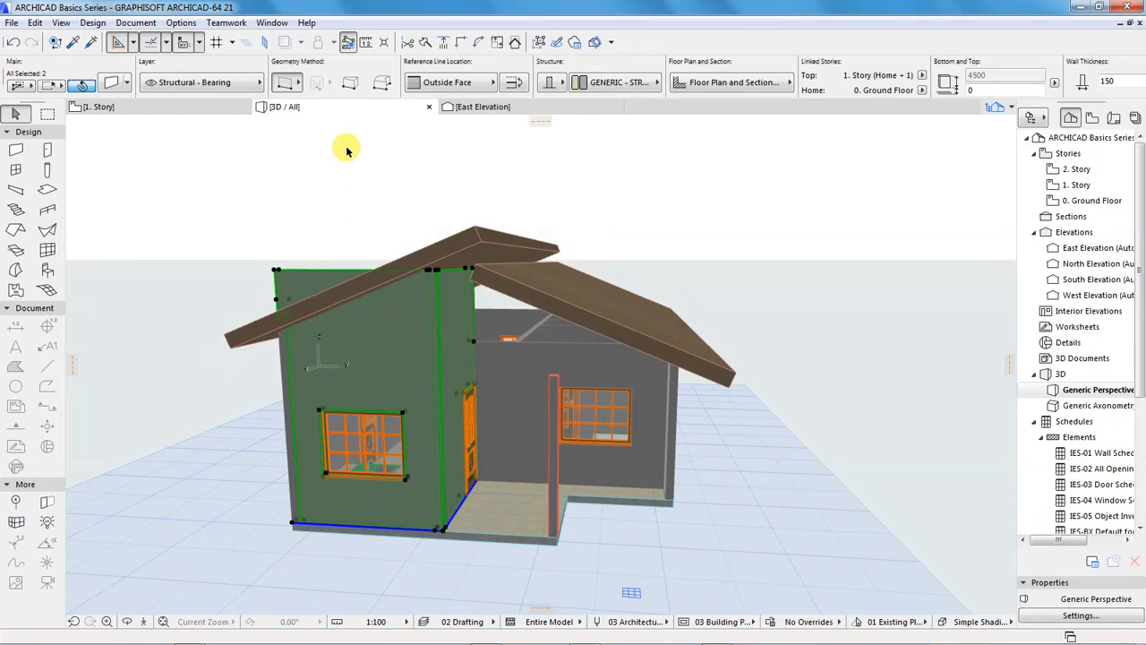
Set the top offset of the two selected kitchen walls to 2000 mm
click(110, 83)
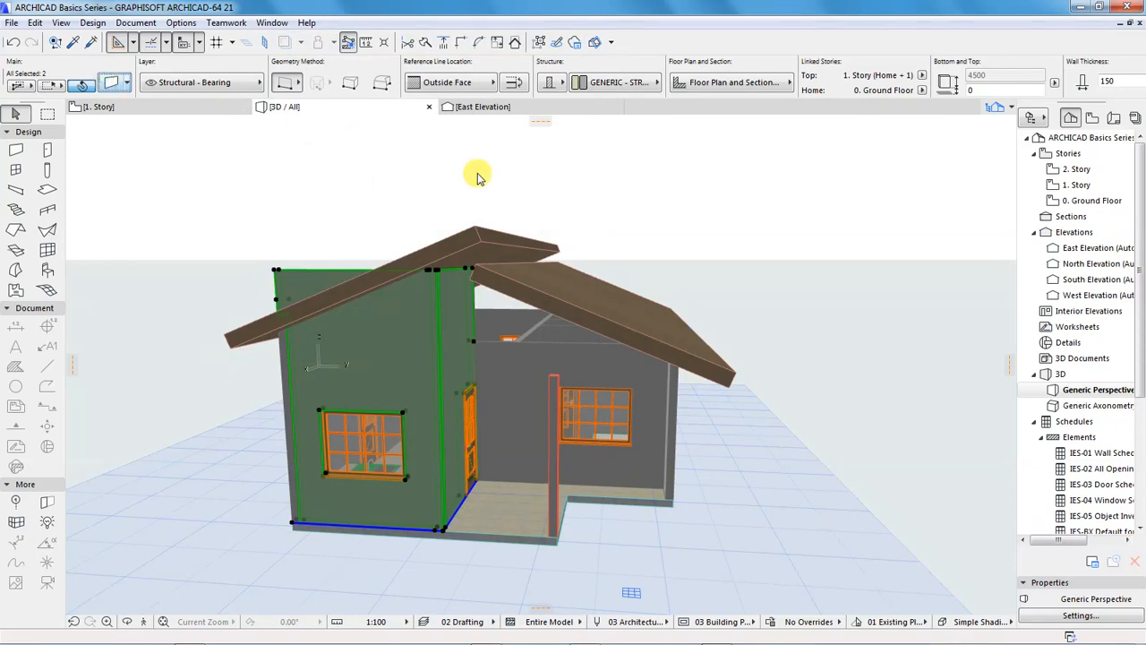
text(20)
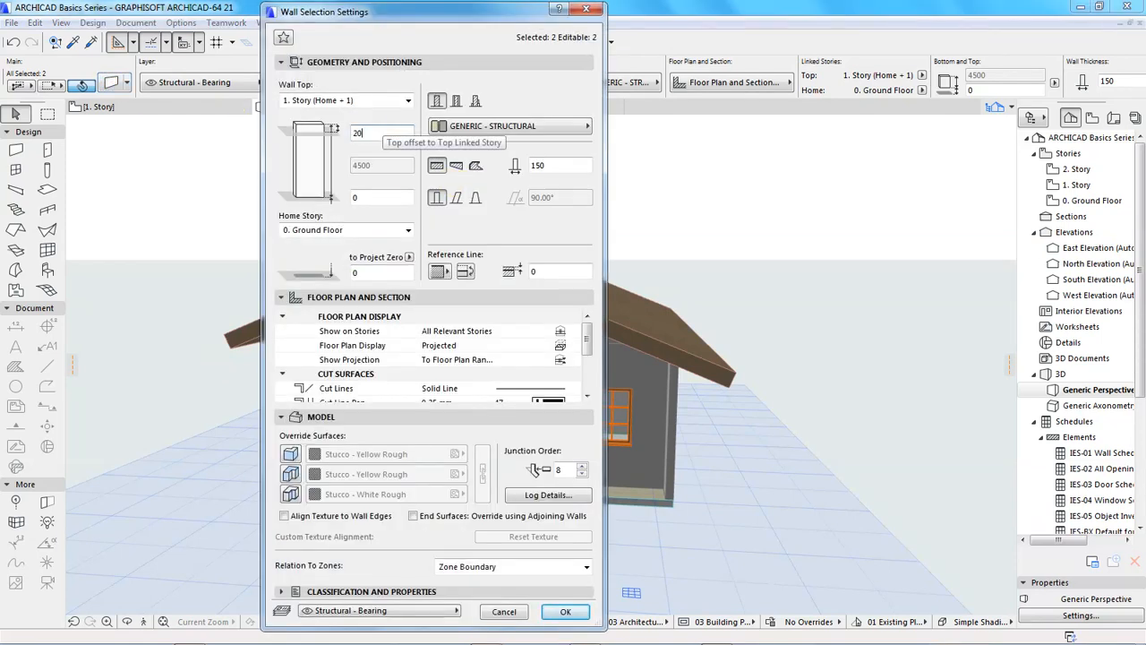
text(00)
key(Return)
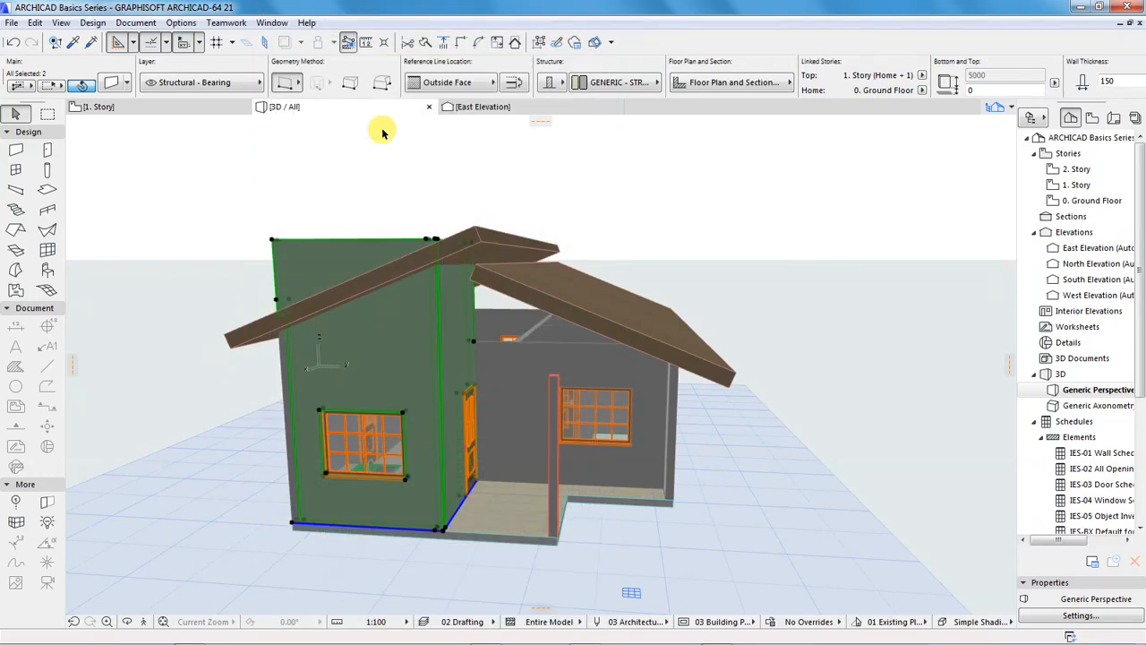
Add the south roof plane to the kitchen wall selection, trim both walls to that roof and deselect everything
shift+middle_drag(313, 286, 564, 329)
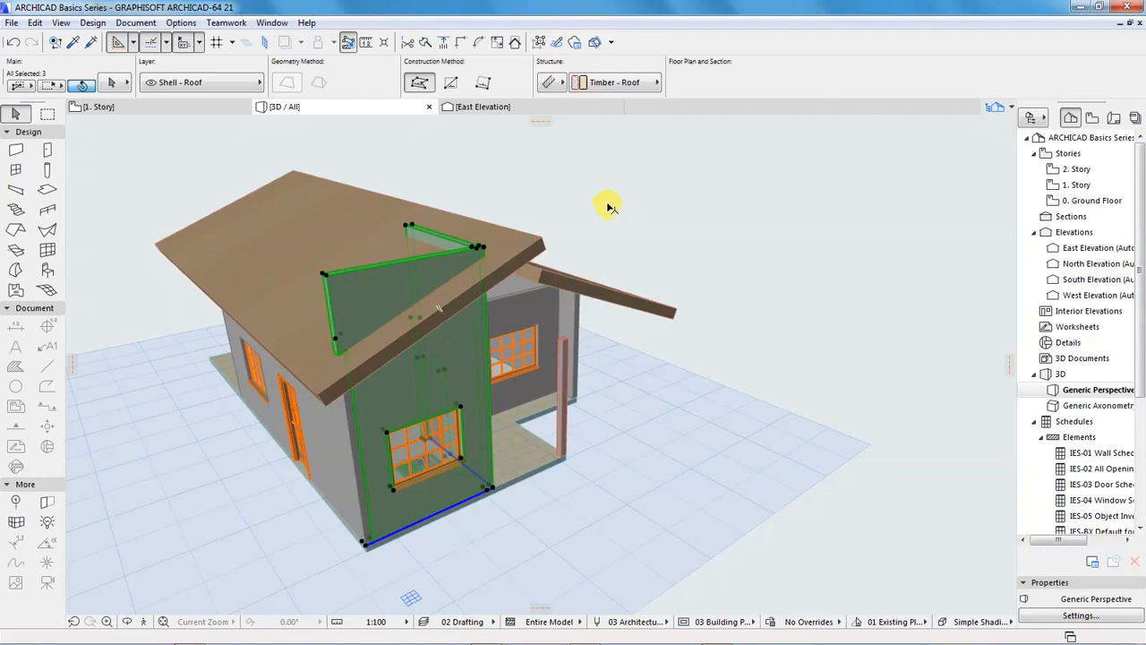
click(515, 43)
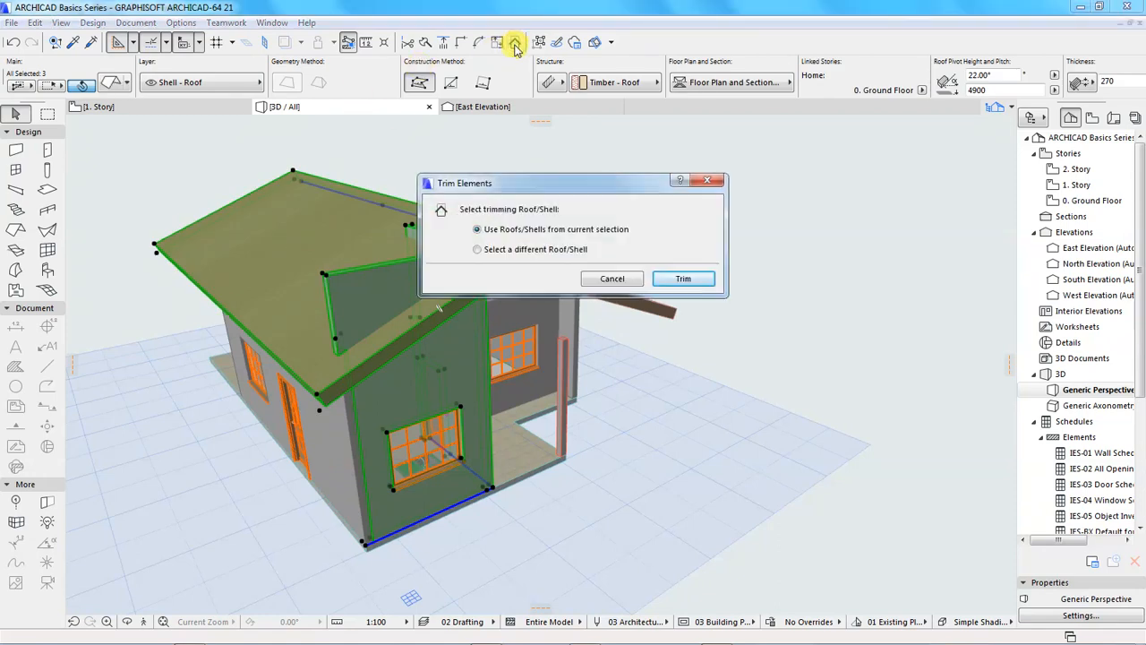
click(675, 277)
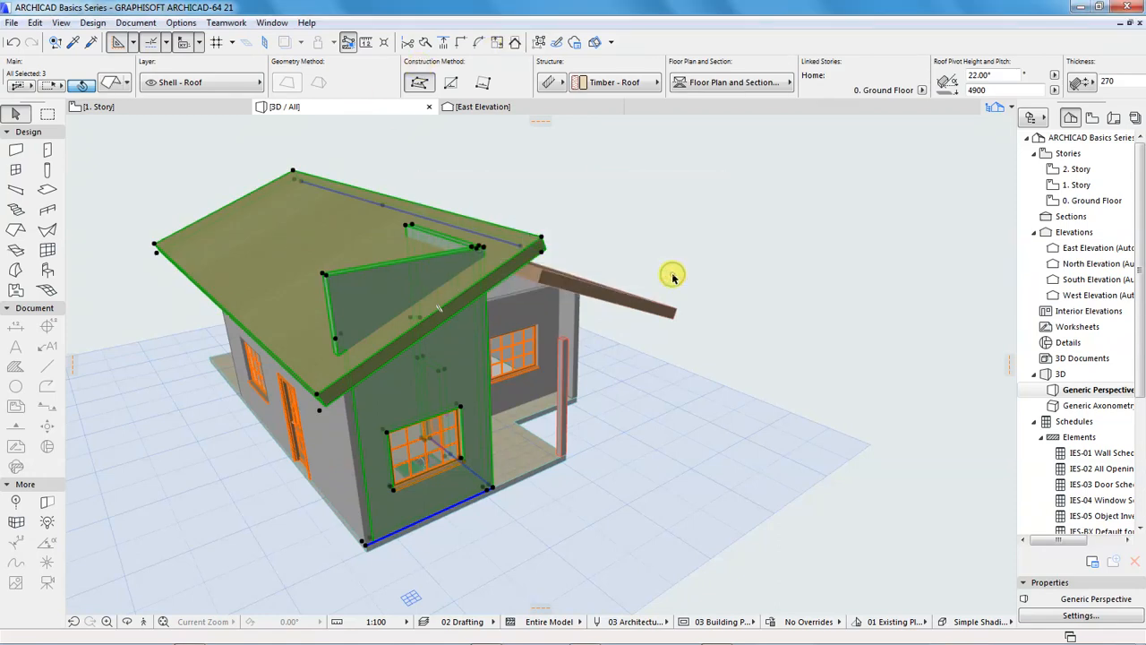
click(624, 193)
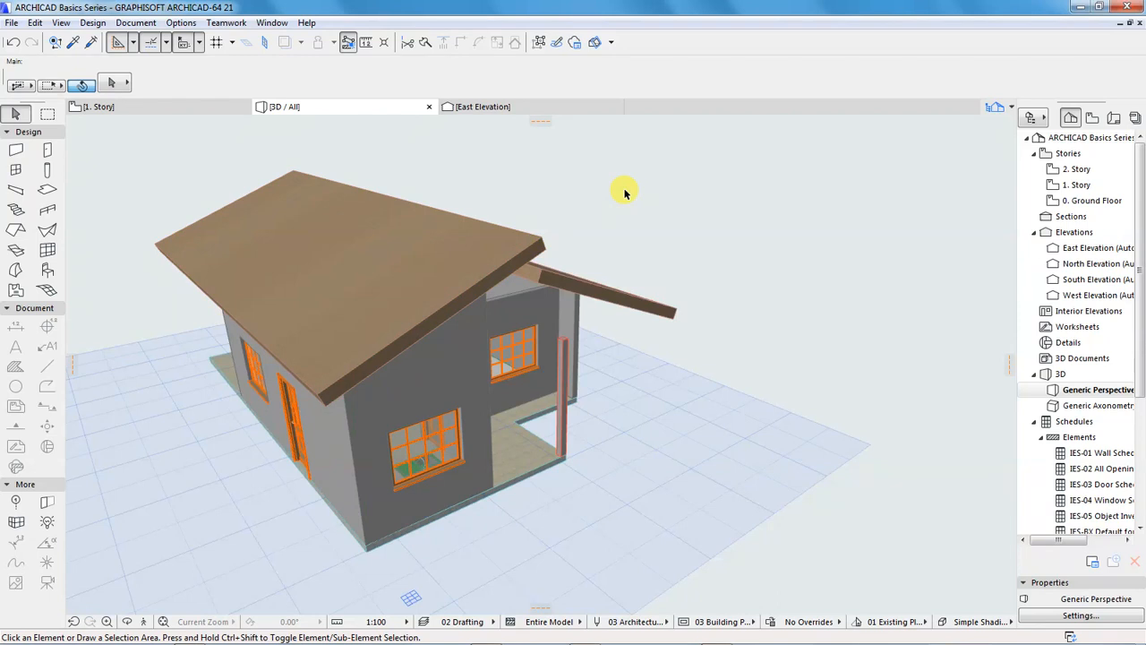
Examine the roof junction at the west gable in 3D and the roof pivot line beside the middle wall on the 0. Ground Floor plan
drag(624, 365, 400, 333)
drag(177, 360, 486, 376)
mouse_move(402, 364)
mouse_down()
mouse_move(415, 375)
mouse_move(389, 374)
mouse_move(458, 259)
mouse_move(374, 388)
mouse_move(403, 363)
mouse_up()
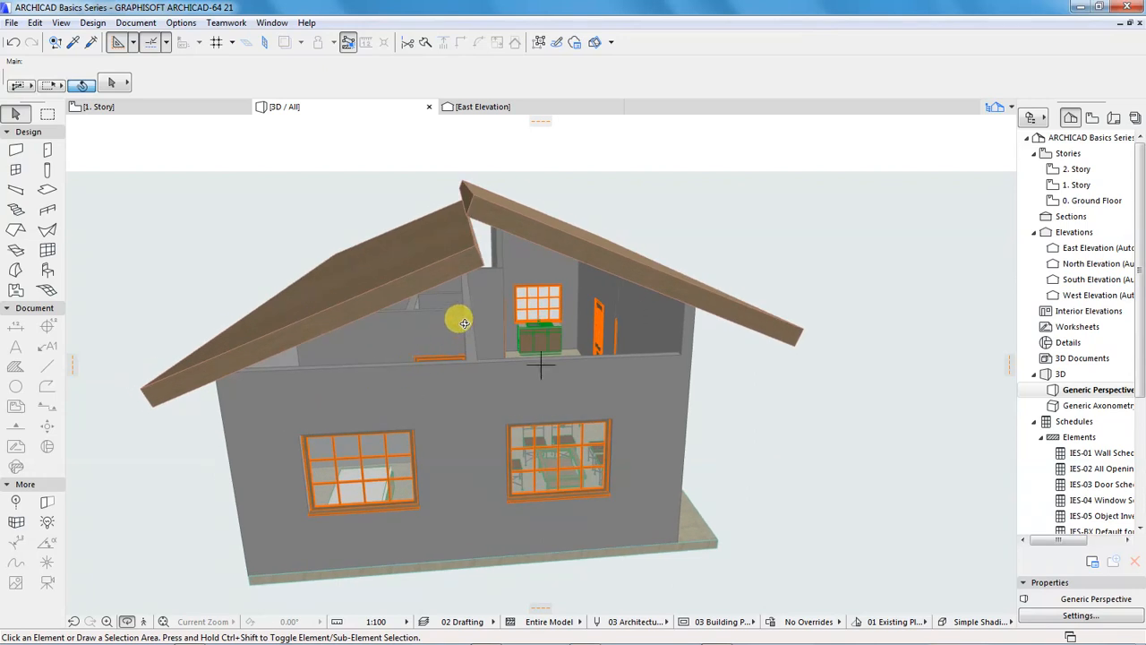
key(Escape)
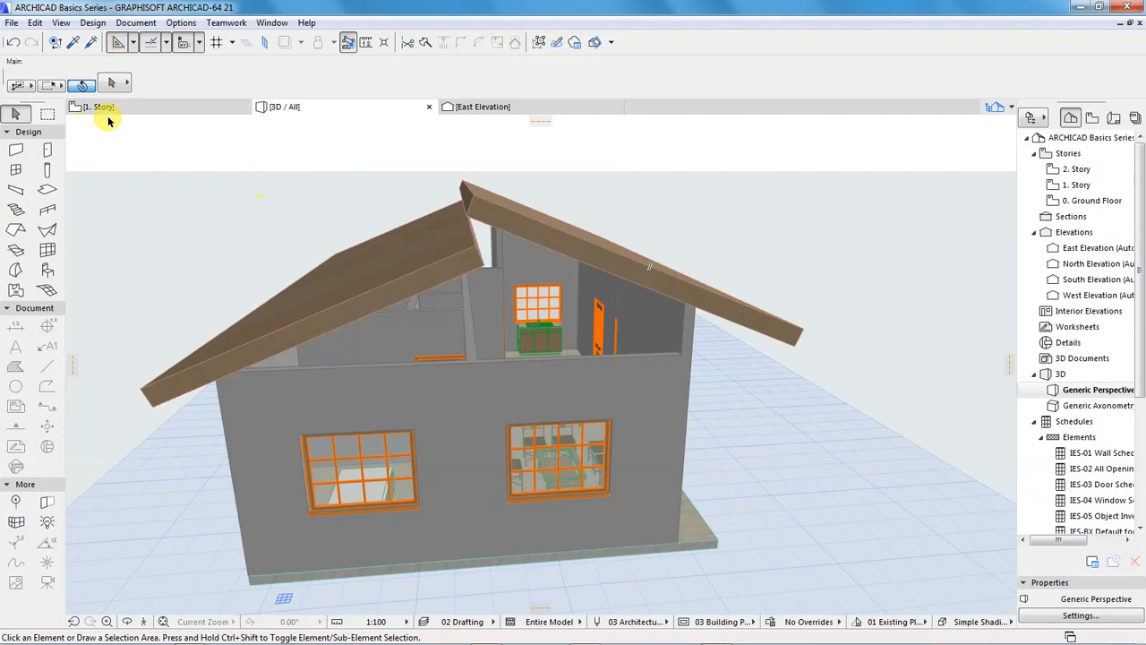
double_click(1075, 203)
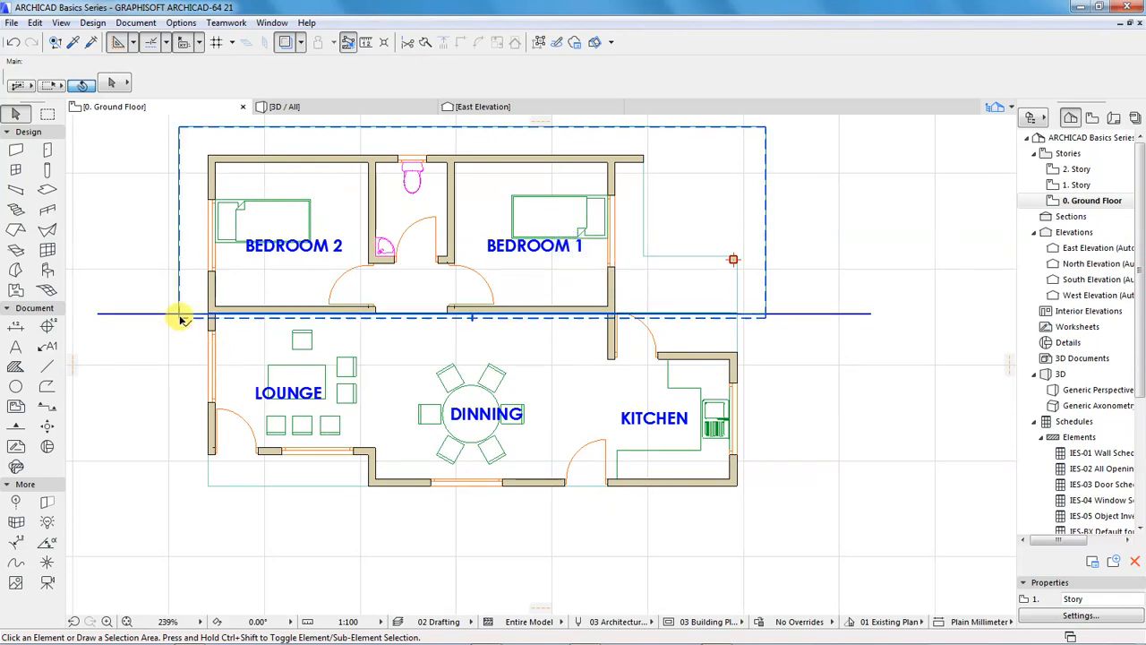
click(408, 302)
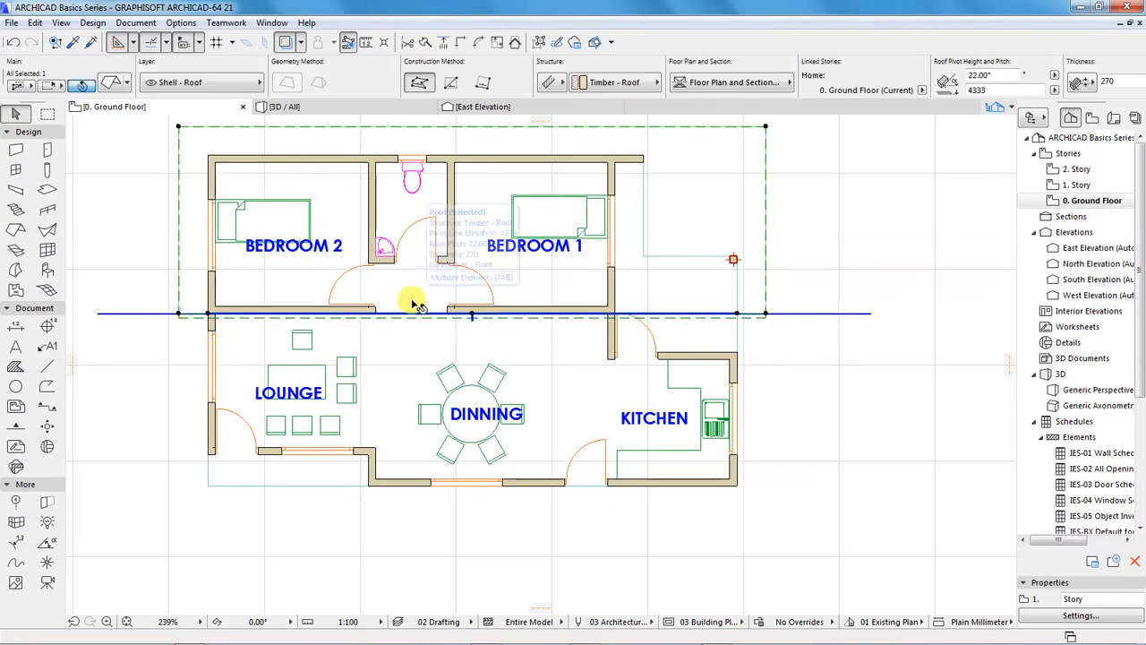
scroll(475, 316, up, 2)
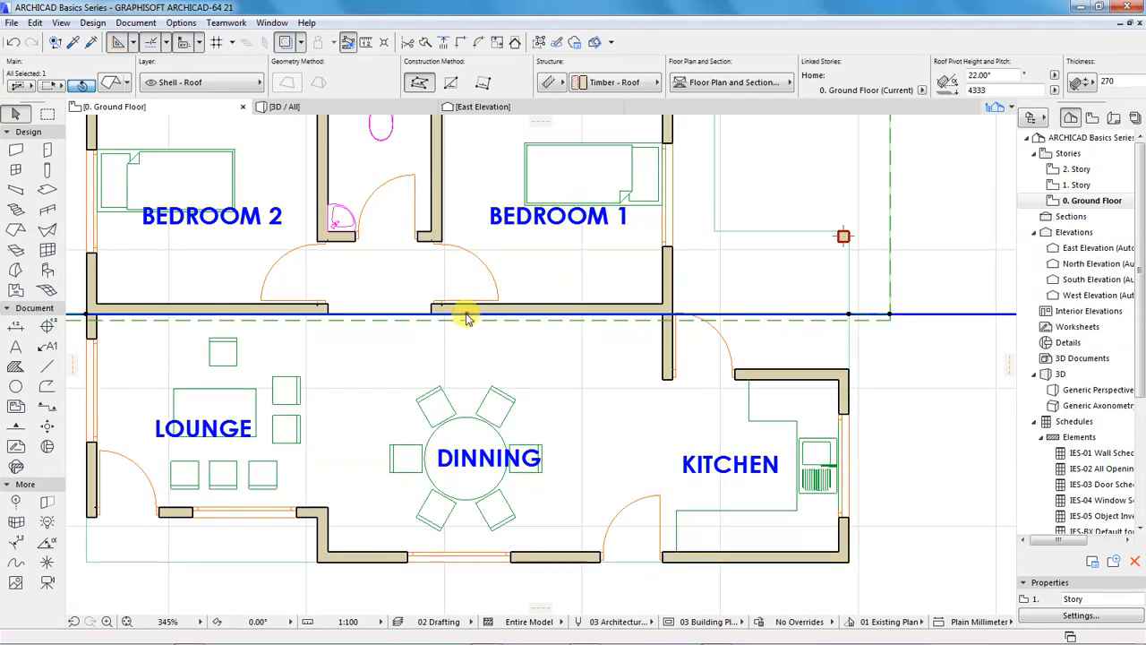
scroll(476, 318, down, 3)
scroll(501, 327, up, 3)
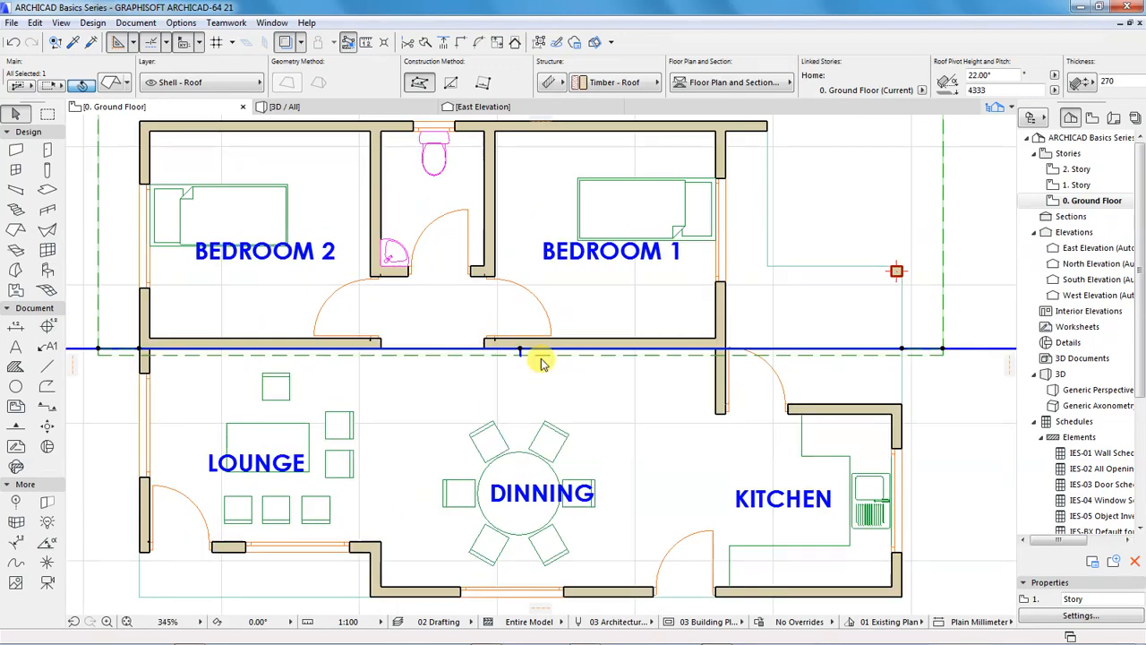
click(543, 357)
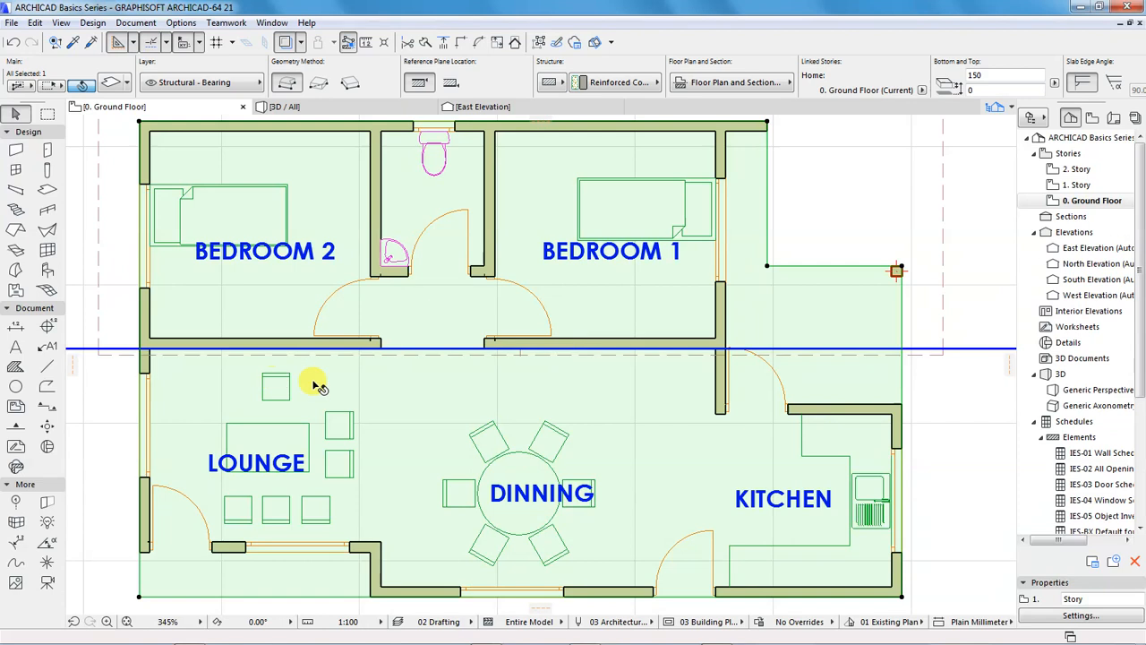
scroll(316, 379, down, 2)
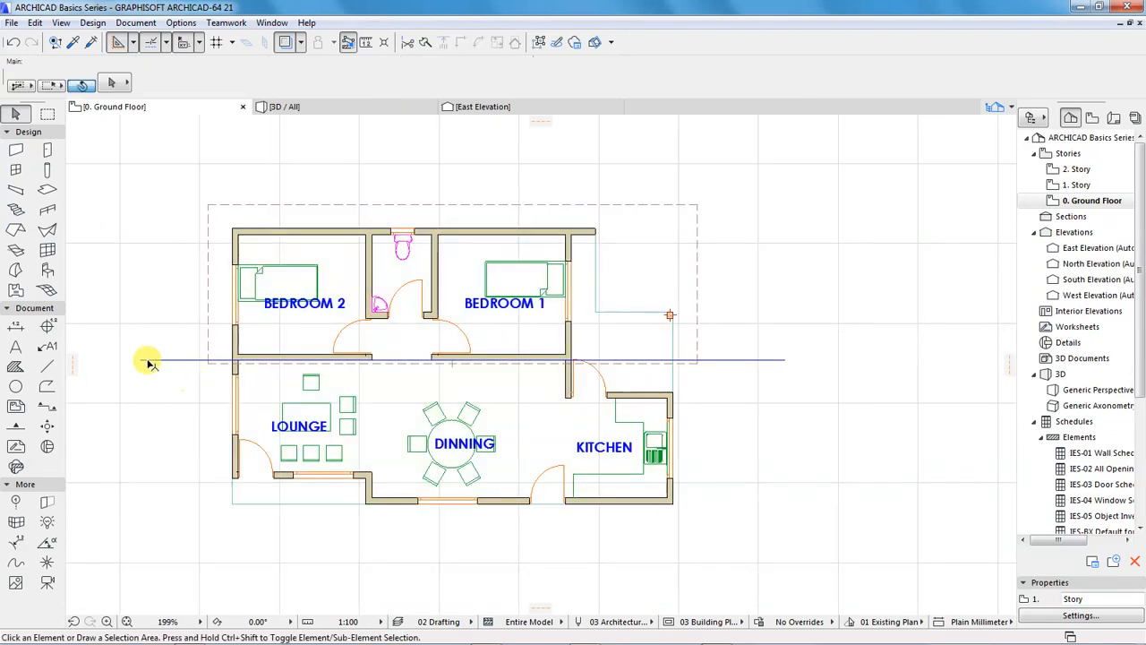
Dimension the thickness of the wall between Bedroom 2 and the Lounge, placing the dimension outside the plan to the west
scroll(154, 363, up, 2)
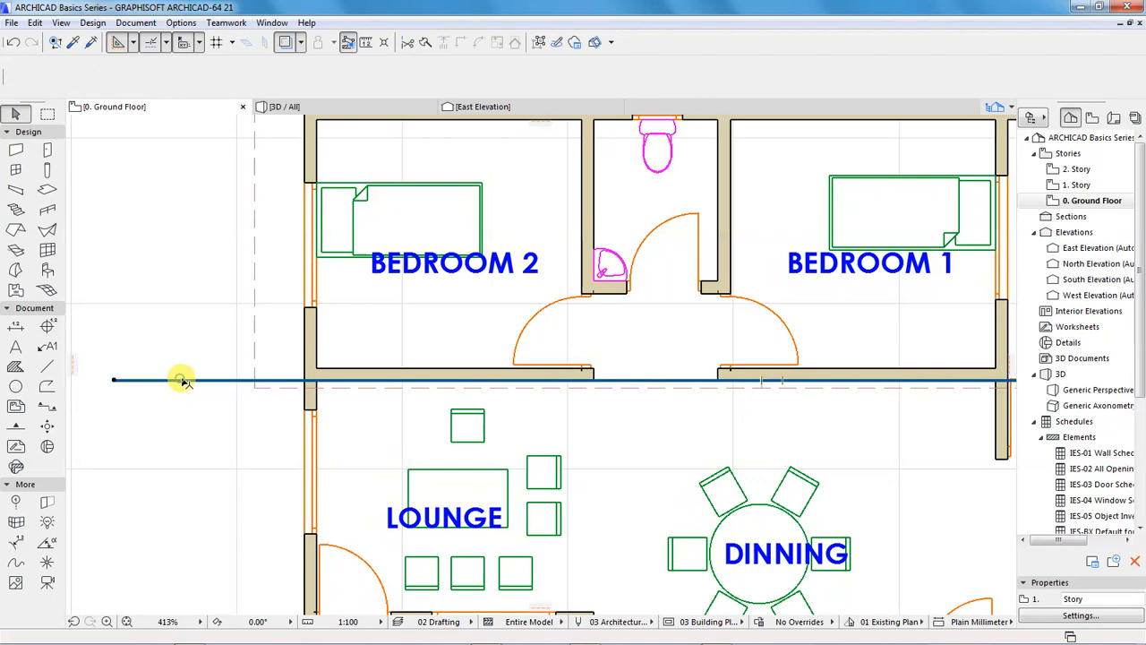
click(15, 327)
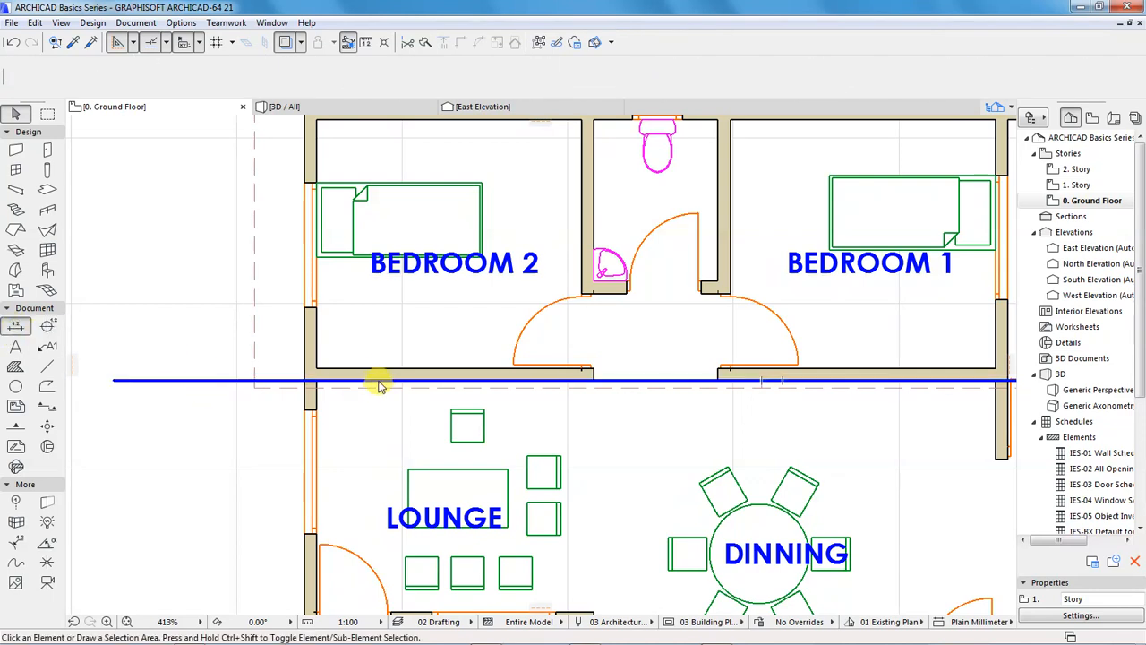
click(383, 370)
scroll(442, 355, down, 3)
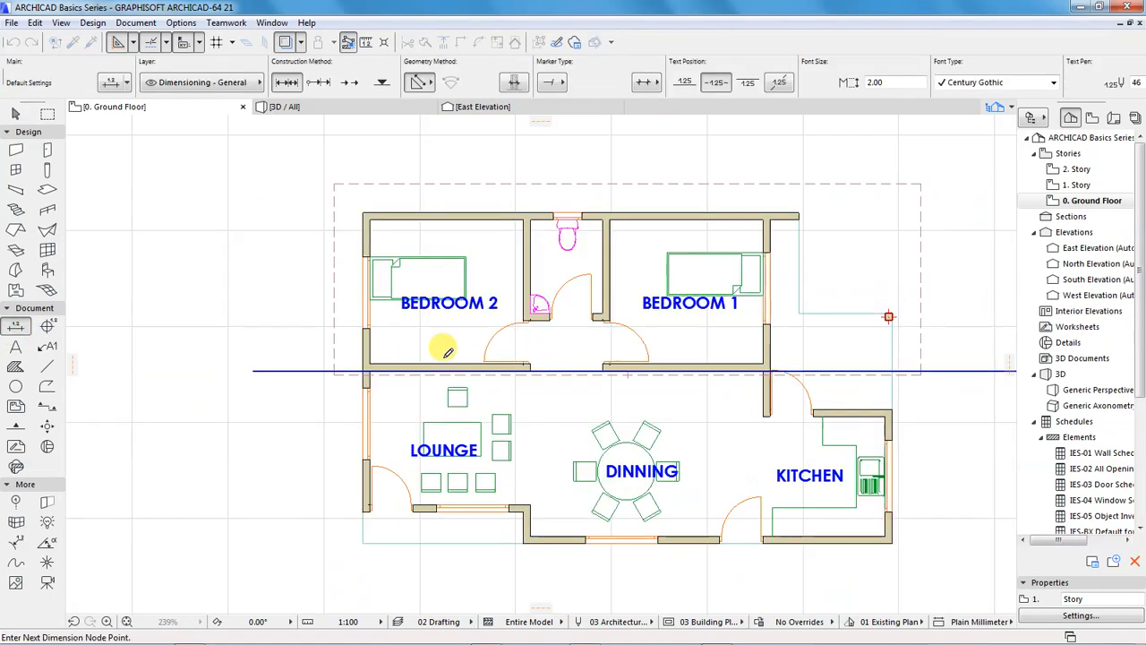
double_click(305, 363)
click(215, 356)
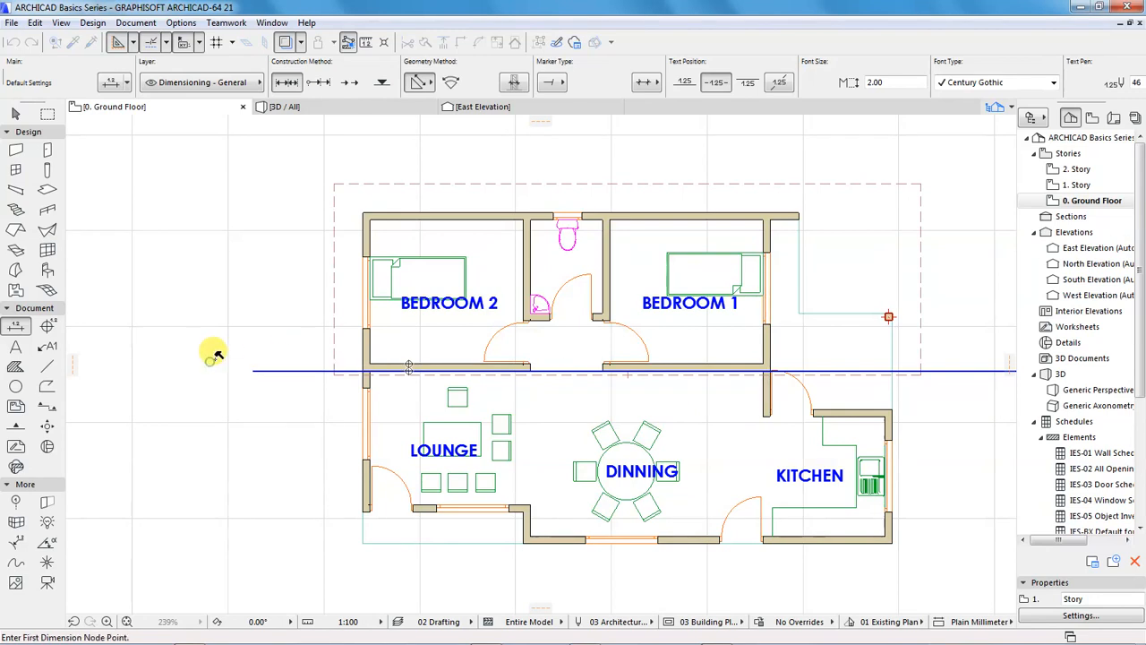
Move the blue horizontal drafting line north onto the centreline of the wall between the bedrooms and the living area
scroll(228, 367, up, 3)
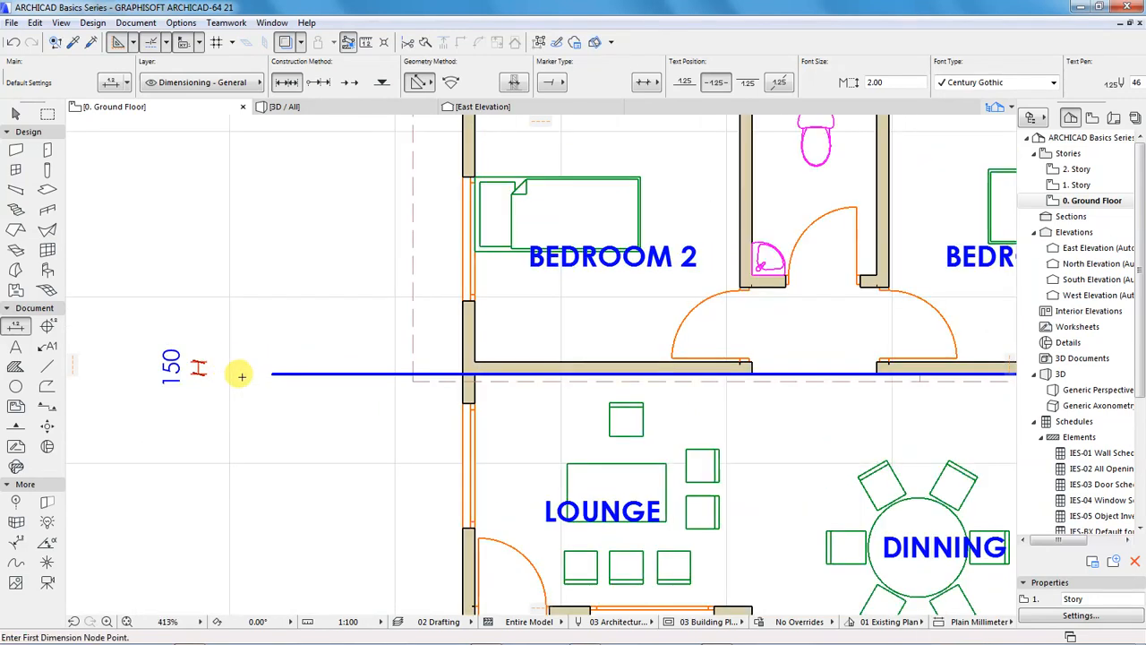
click(273, 375)
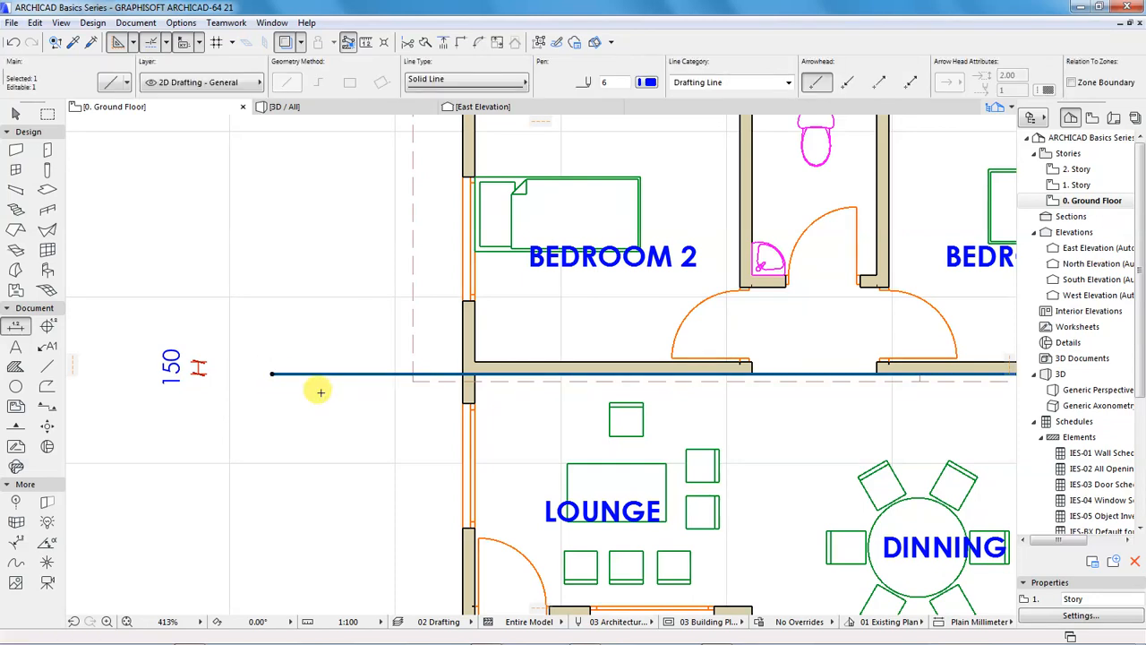
key(ctrl+d)
scroll(363, 380, up, 1)
click(367, 377)
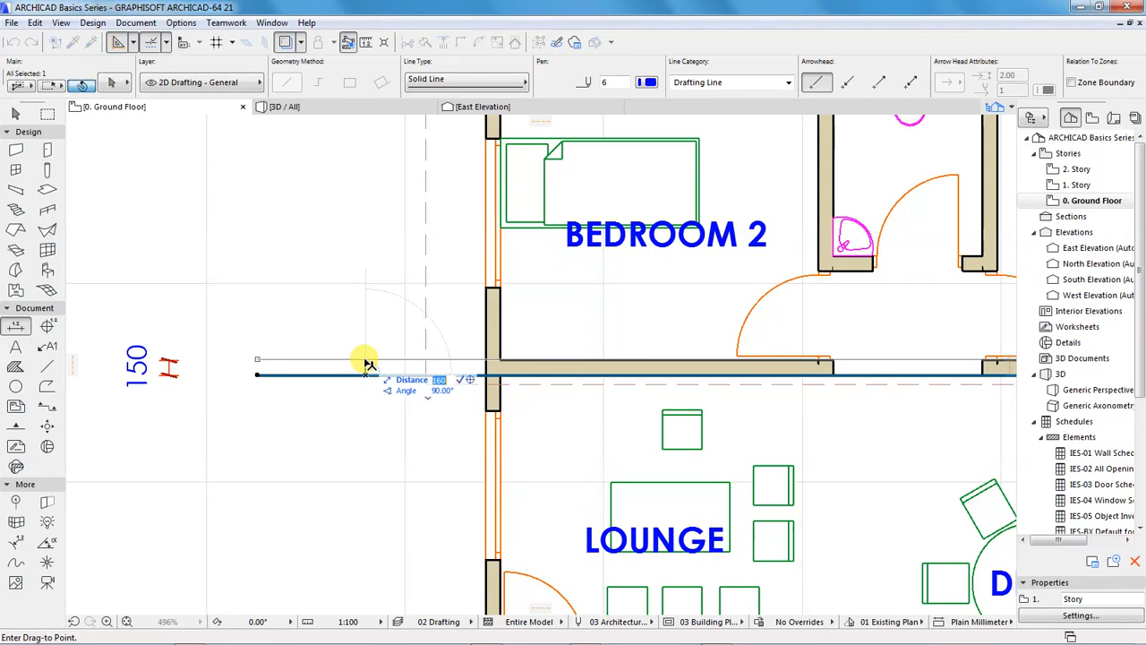
click(366, 367)
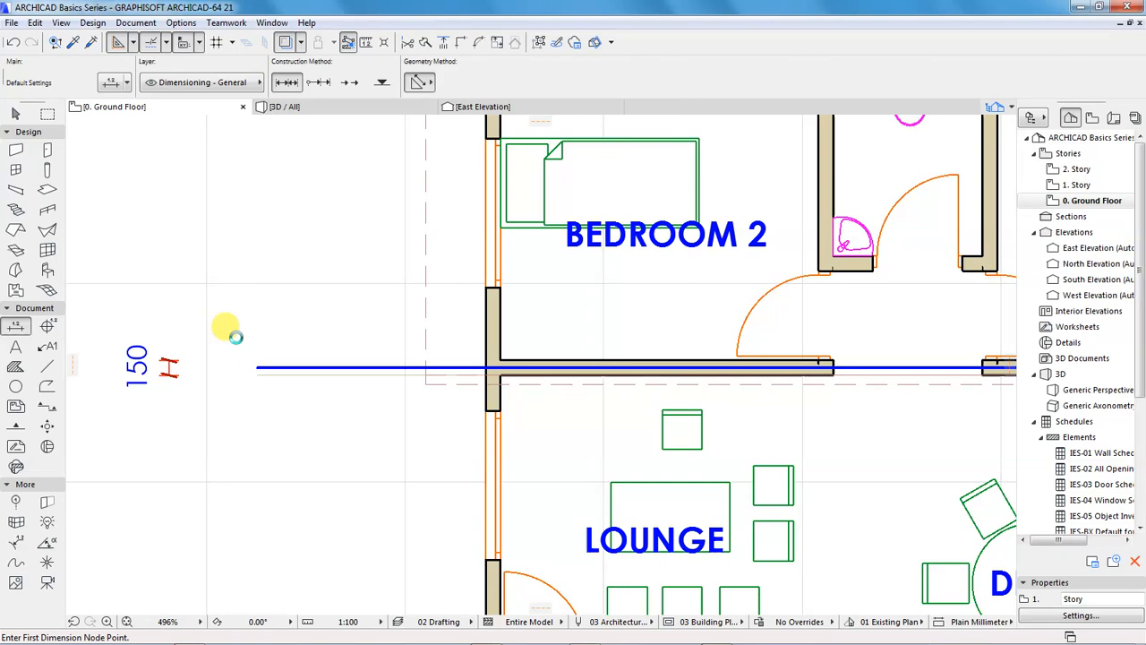
scroll(239, 338, down, 4)
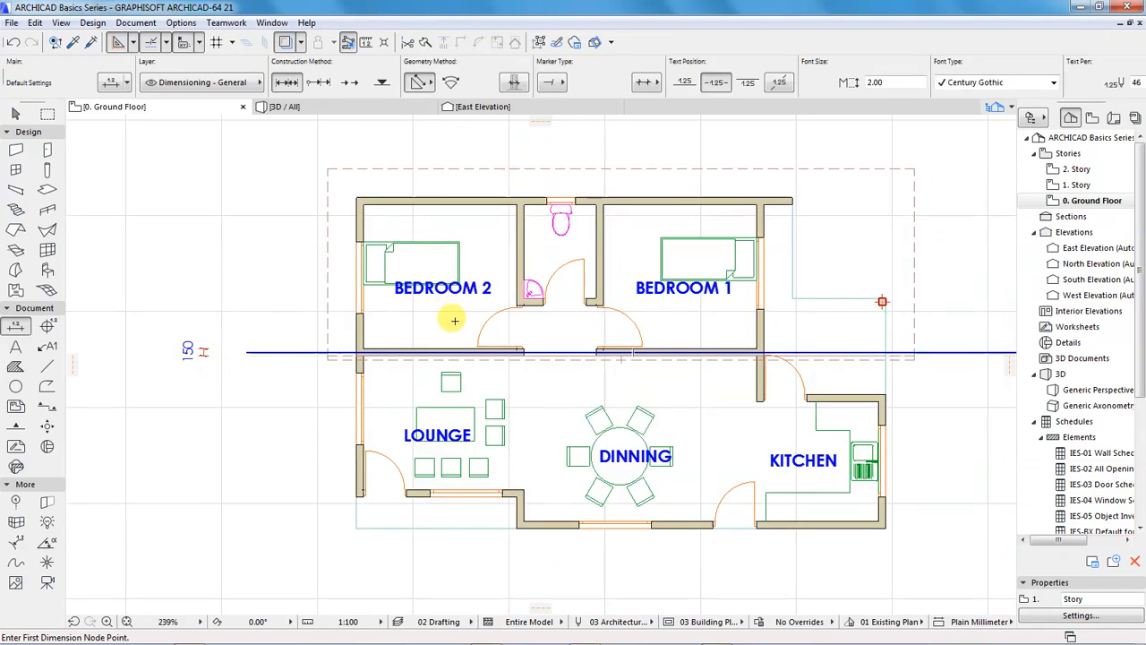
scroll(457, 319, up, 1)
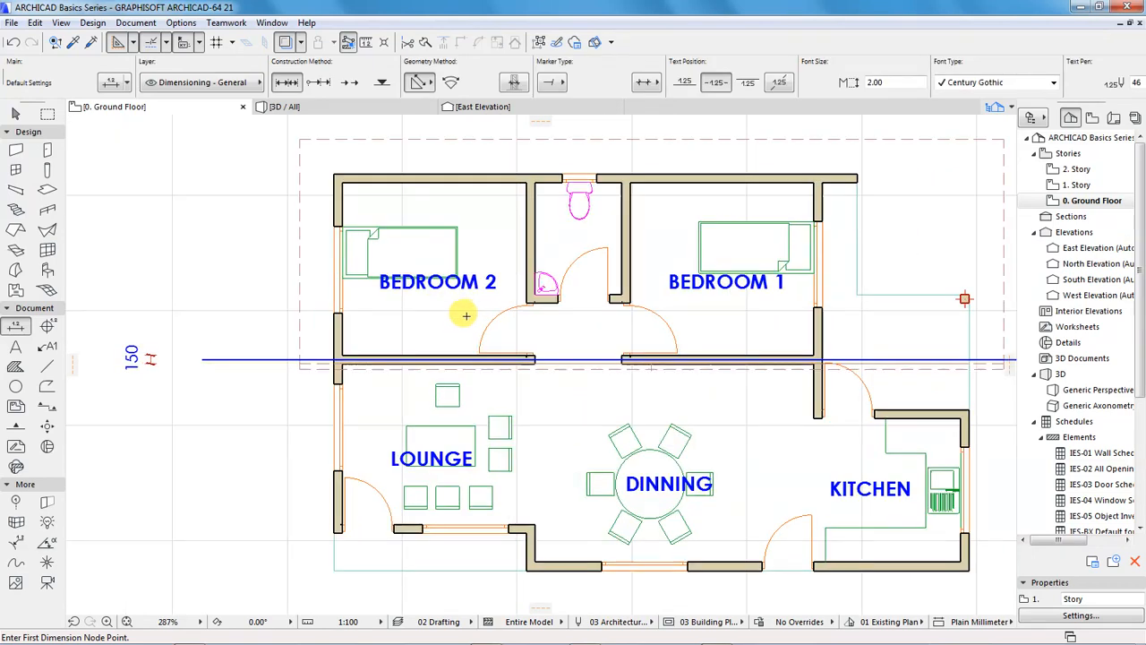
shift+click(301, 325)
scroll(726, 361, up, 2)
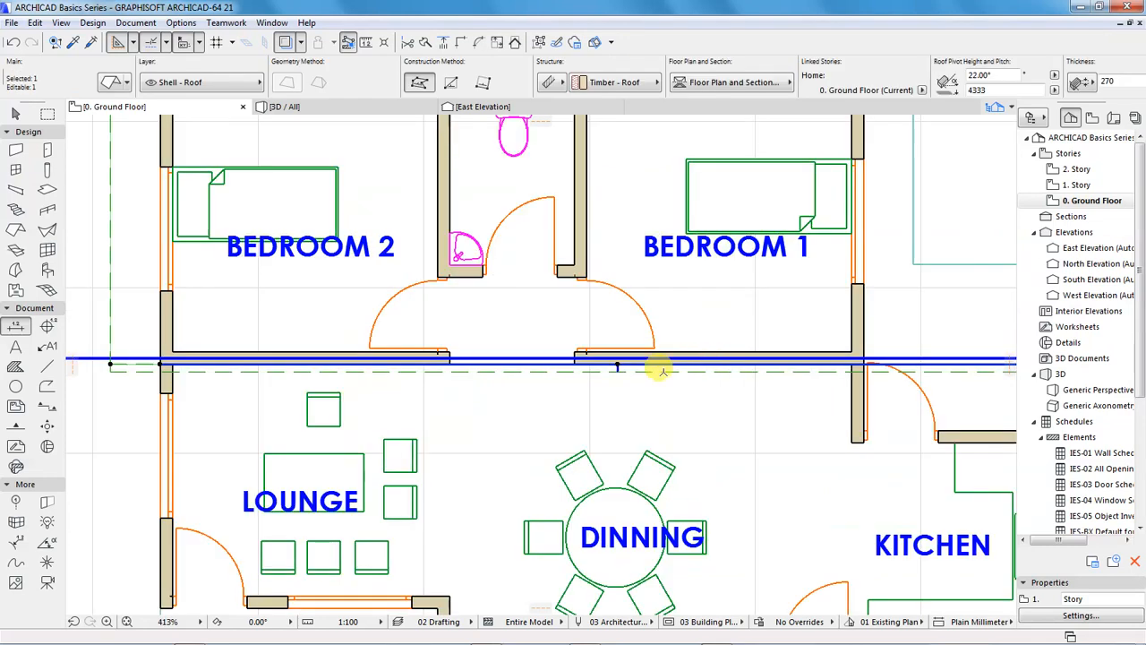
click(591, 372)
click(588, 371)
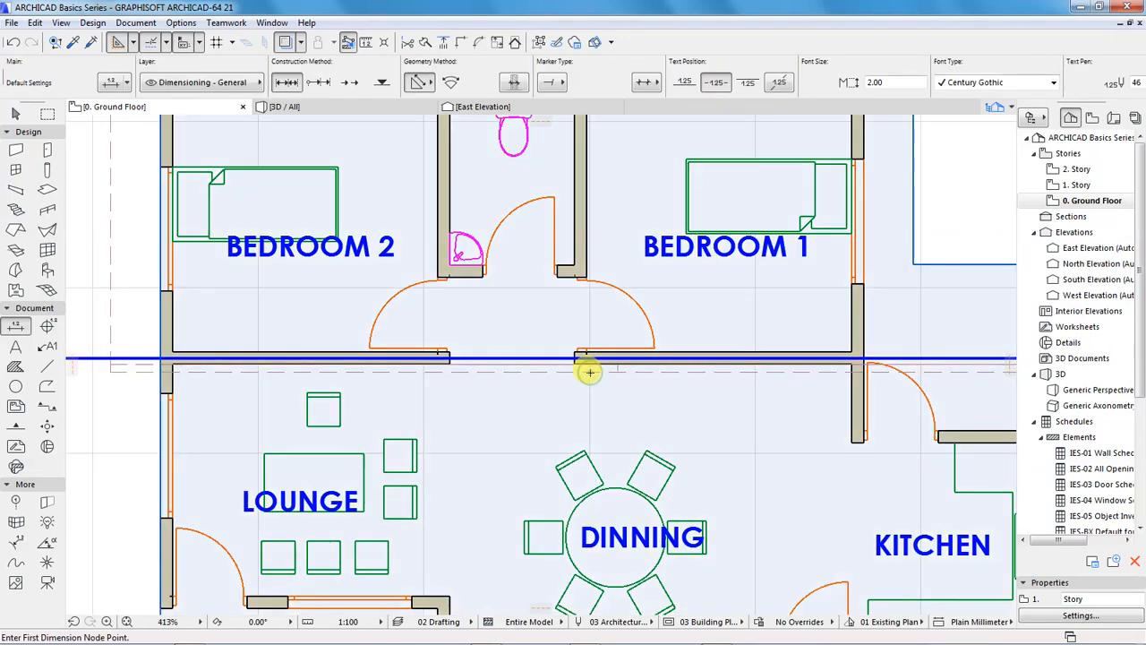
scroll(455, 372, down, 4)
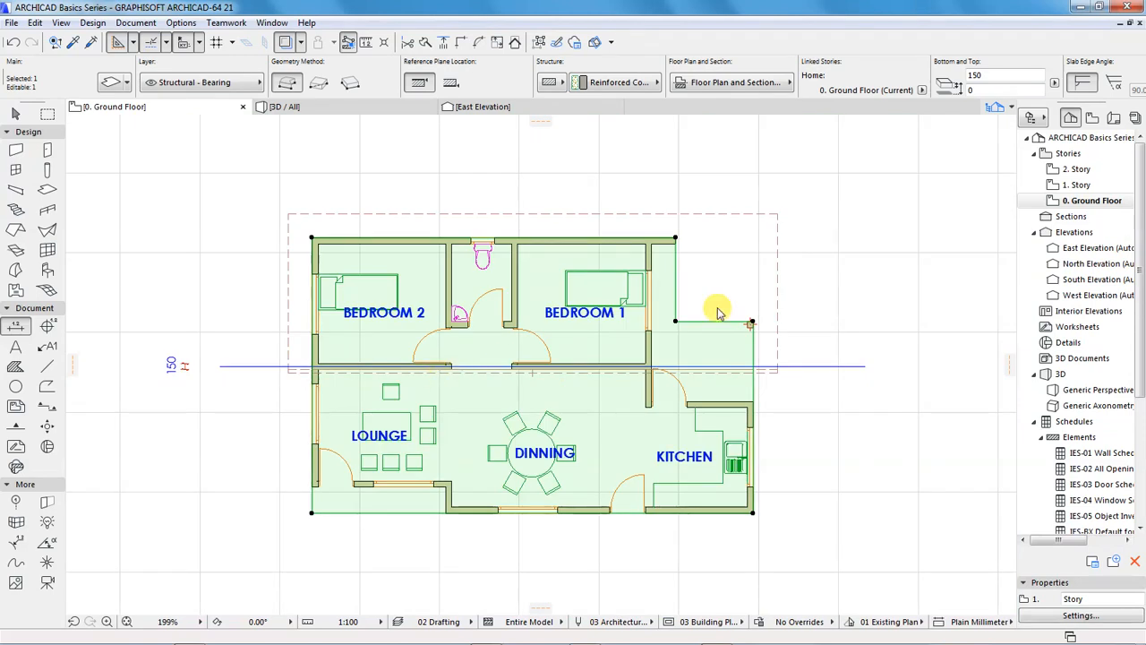
click(843, 262)
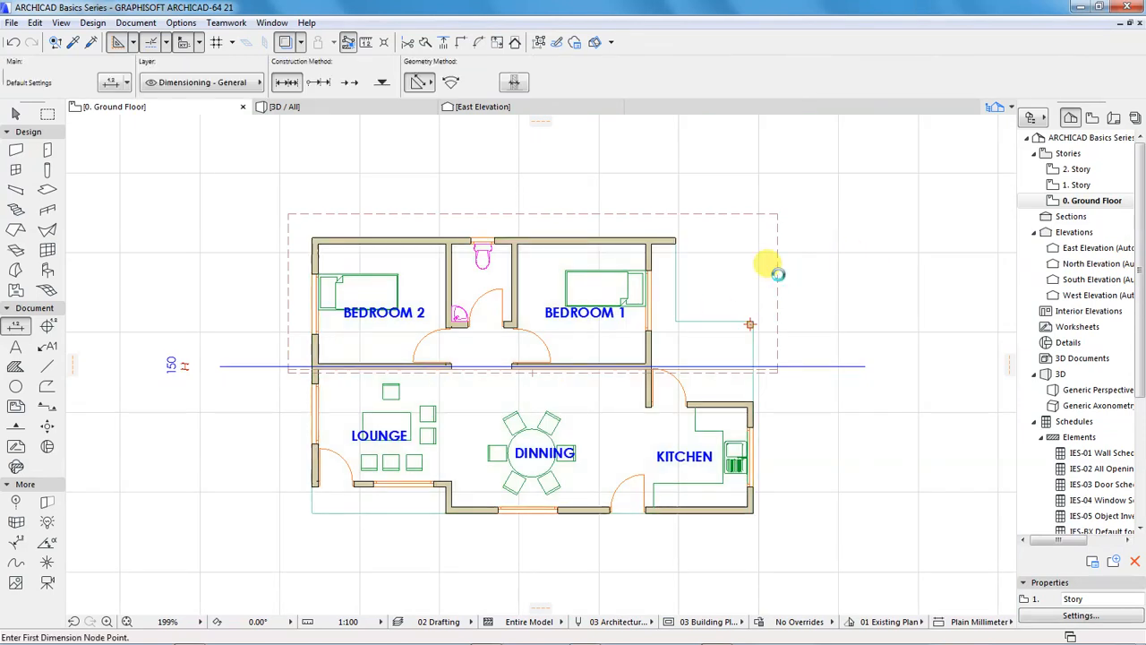
Select the north roof plane, reposition its reference axis 75 mm north towards the middle wall's centreline and deselect it
click(708, 368)
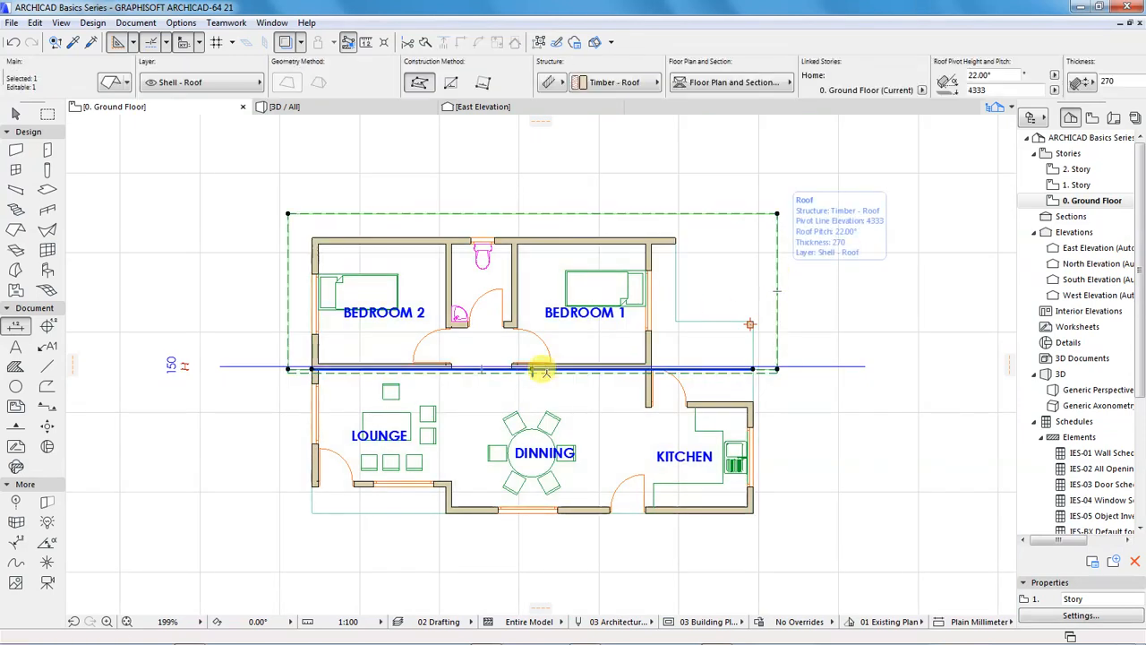
scroll(537, 363, up, 4)
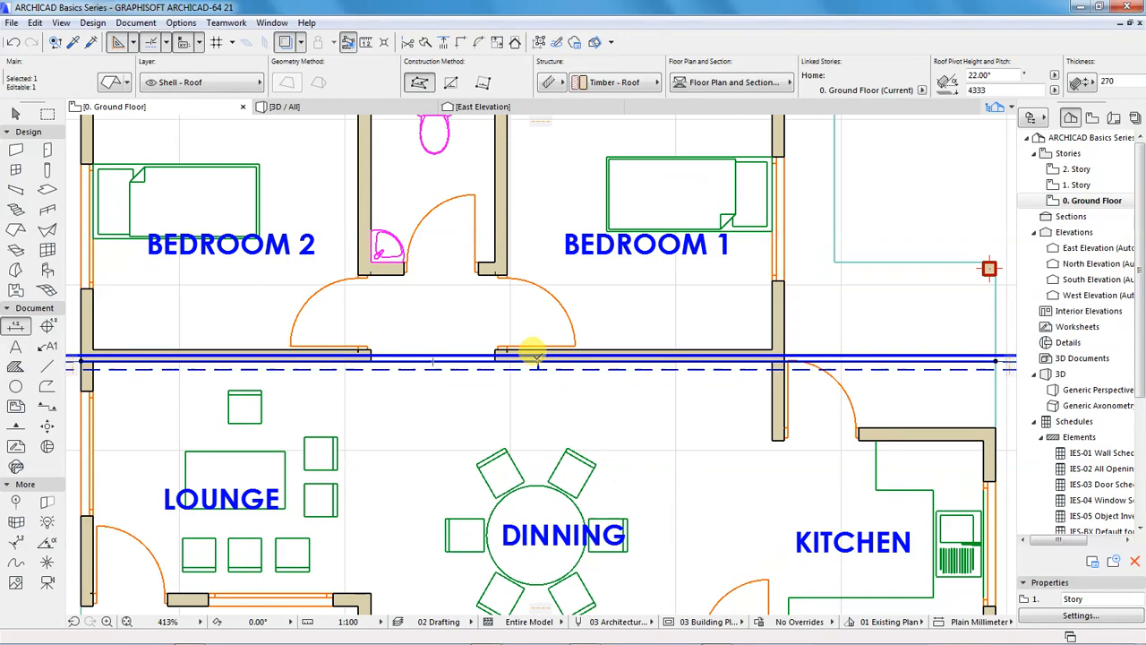
click(535, 357)
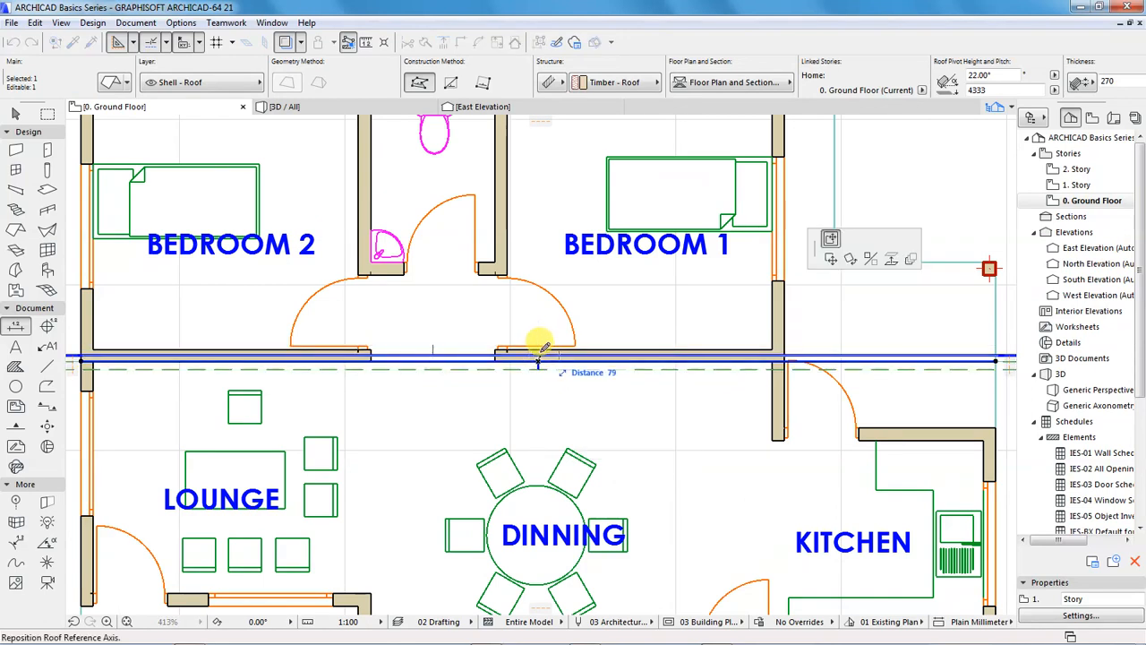
text(75)
key(Return)
scroll(435, 318, down, 5)
key(Escape)
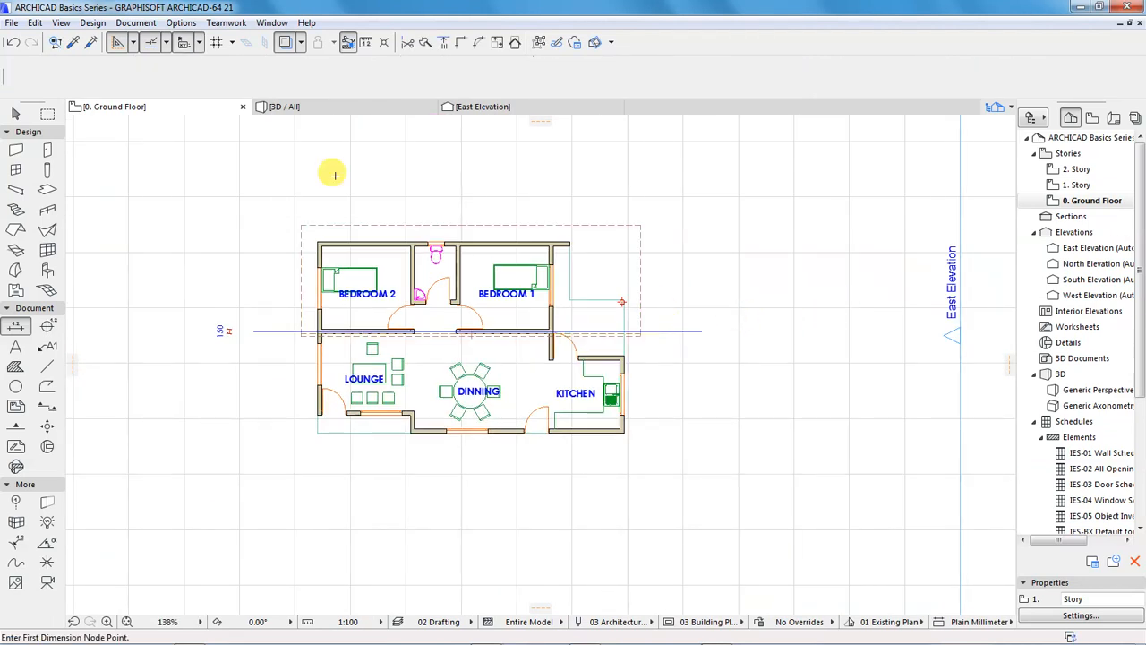
Open the 1. Story plan, select the south roof plane and start repositioning its reference axis northward
double_click(1080, 185)
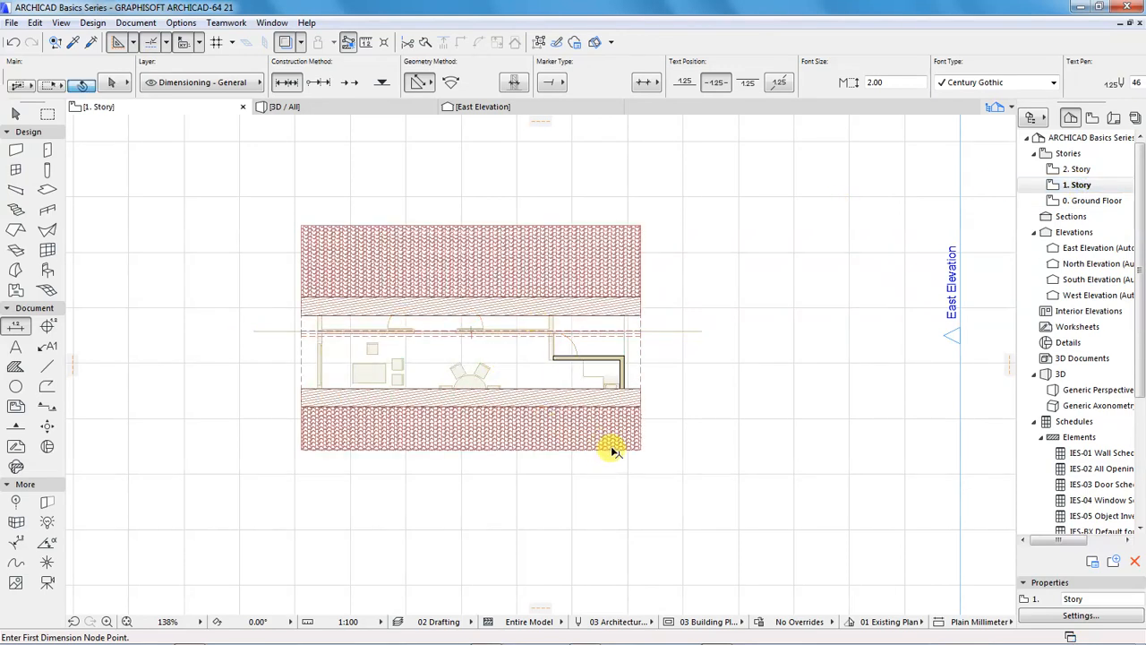
shift+click(609, 451)
scroll(463, 324, up, 3)
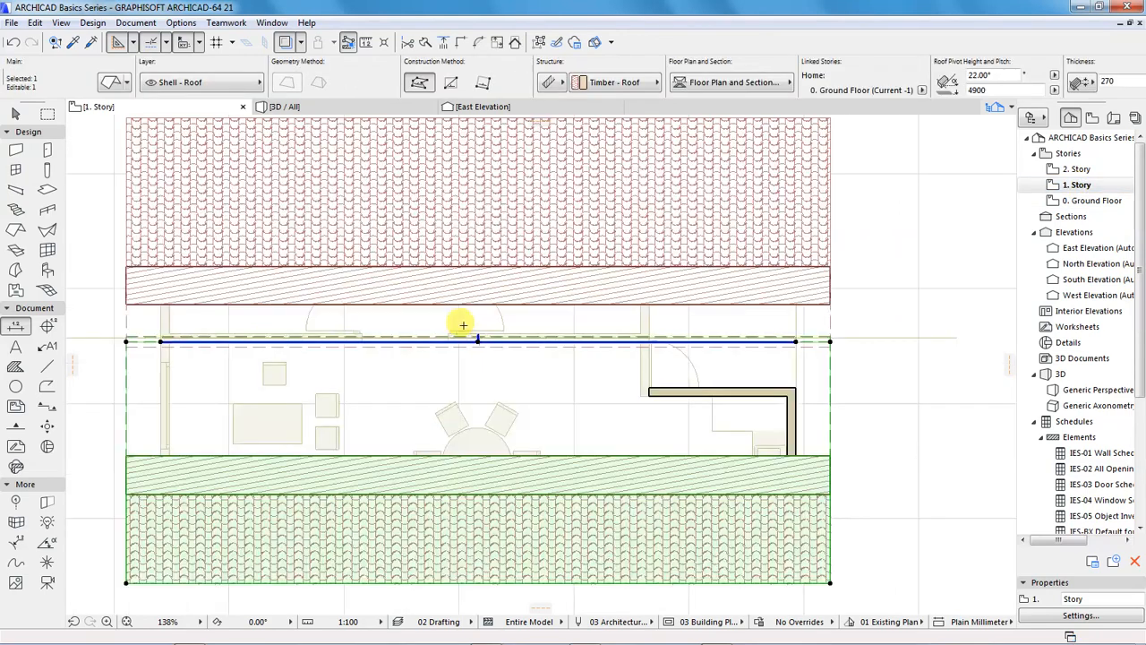
scroll(475, 339, up, 4)
click(485, 348)
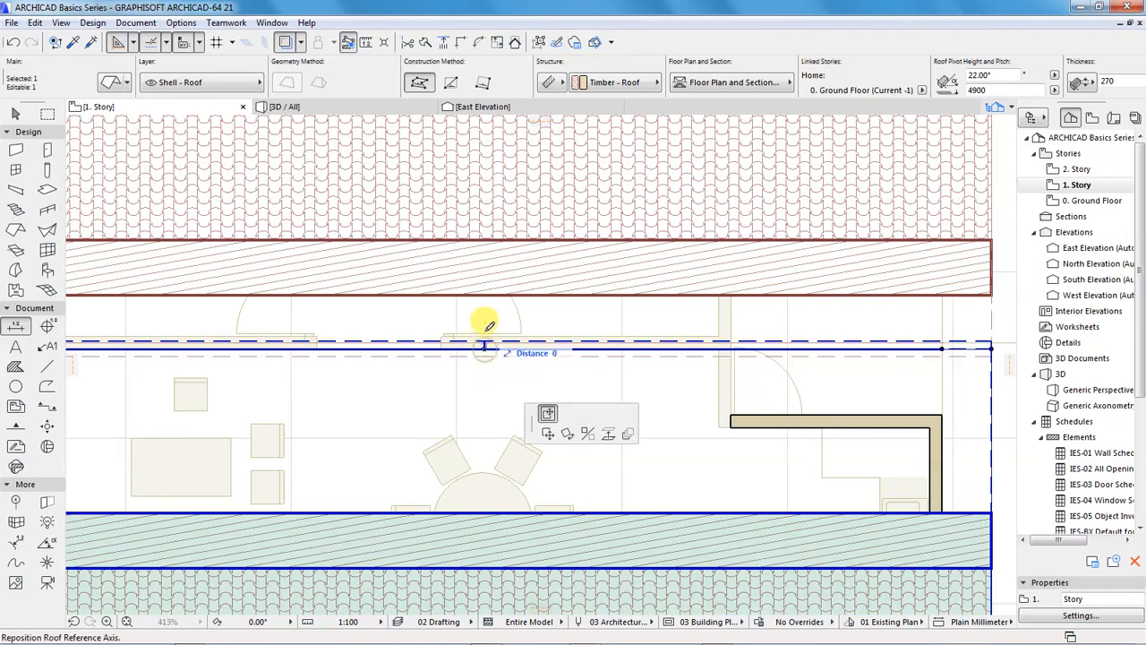
scroll(484, 312, down, 4)
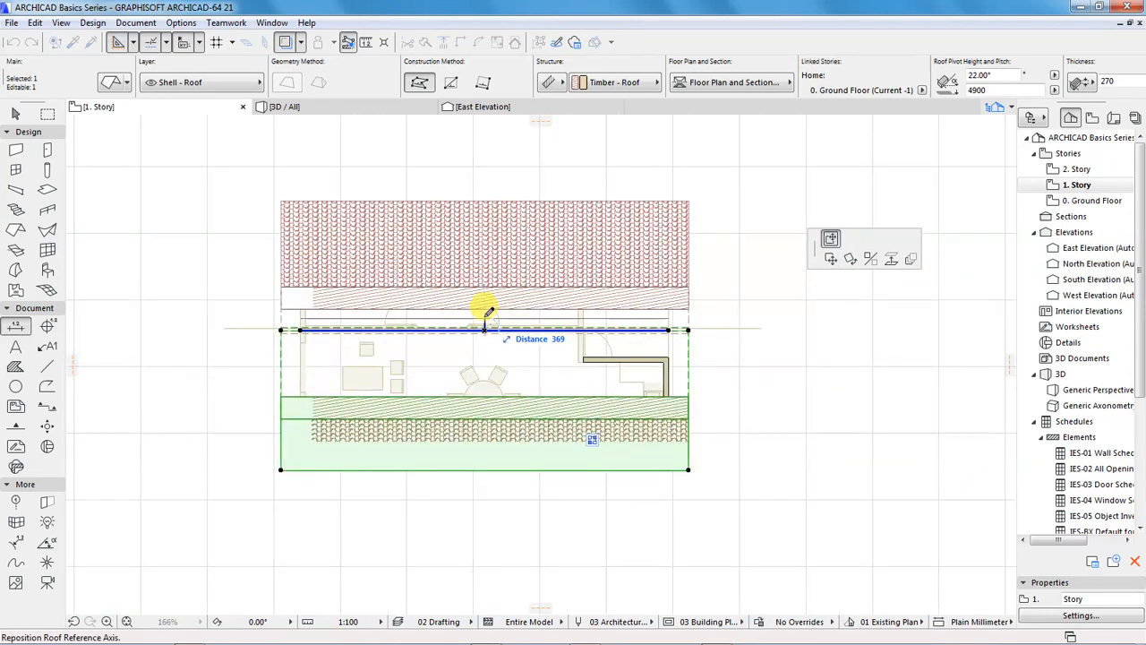
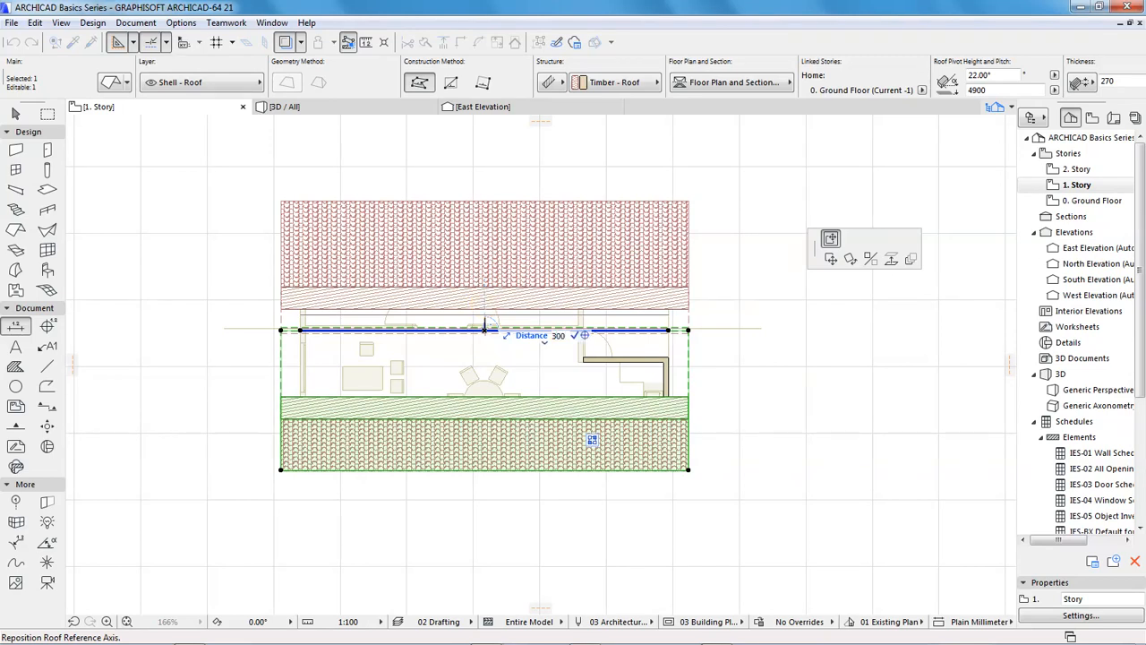
Finish repositioning the south roof plane's reference axis 300 mm north
click(484, 320)
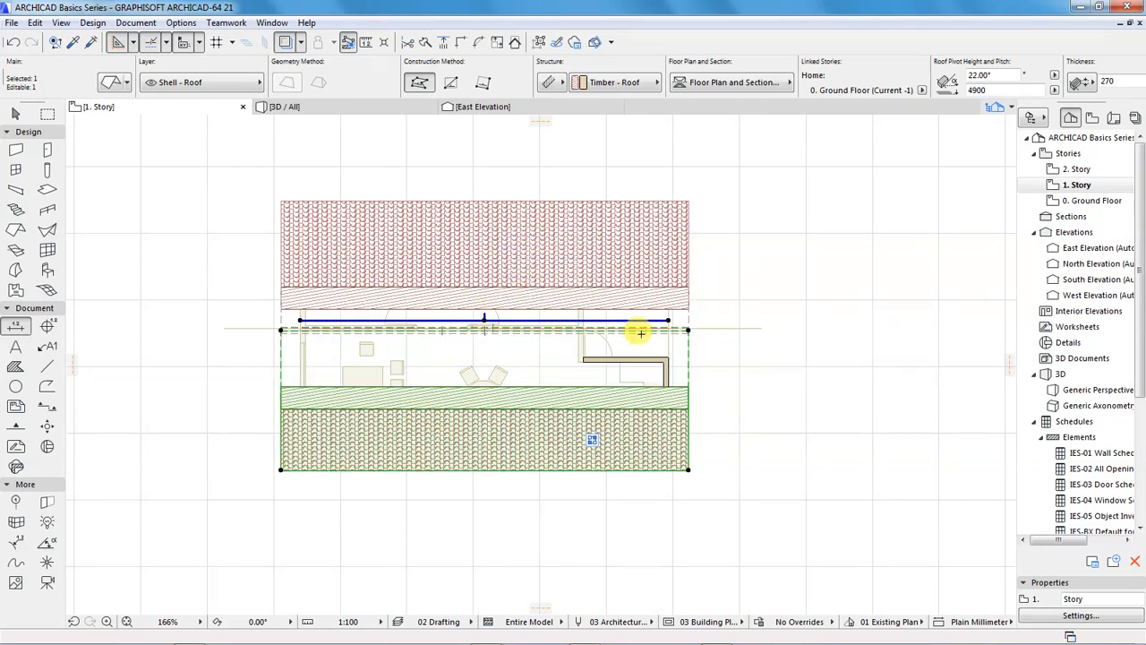
scroll(684, 327, up, 3)
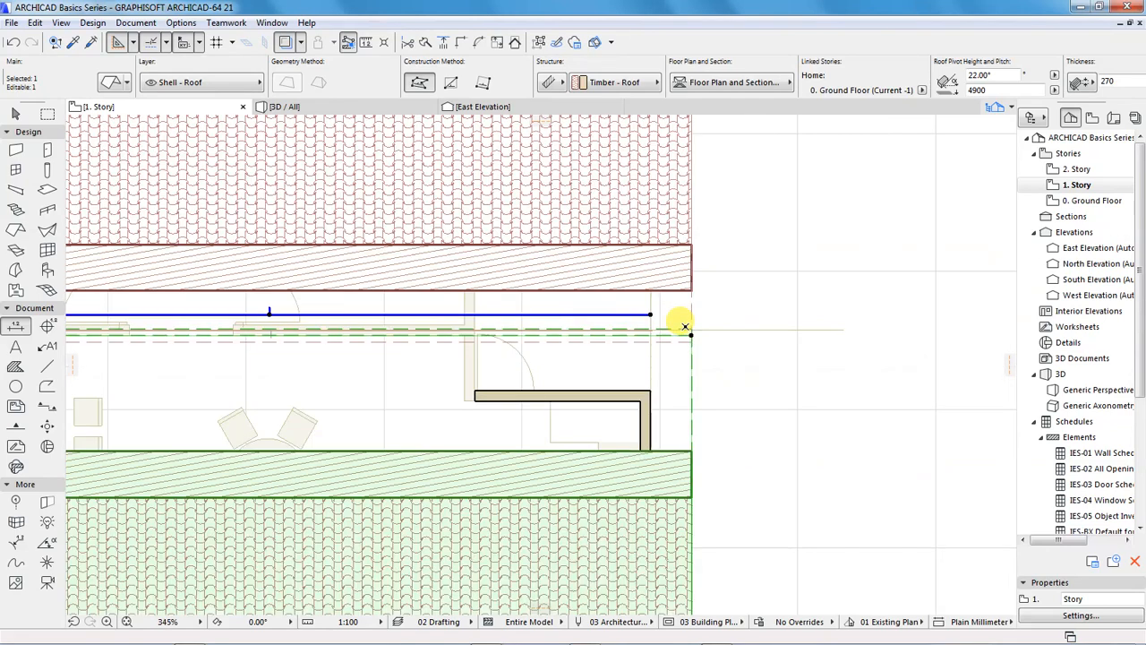
In the 3D view, select the wall between the bedrooms and living area, set its top offset to 2500 mm and deselect it
click(295, 108)
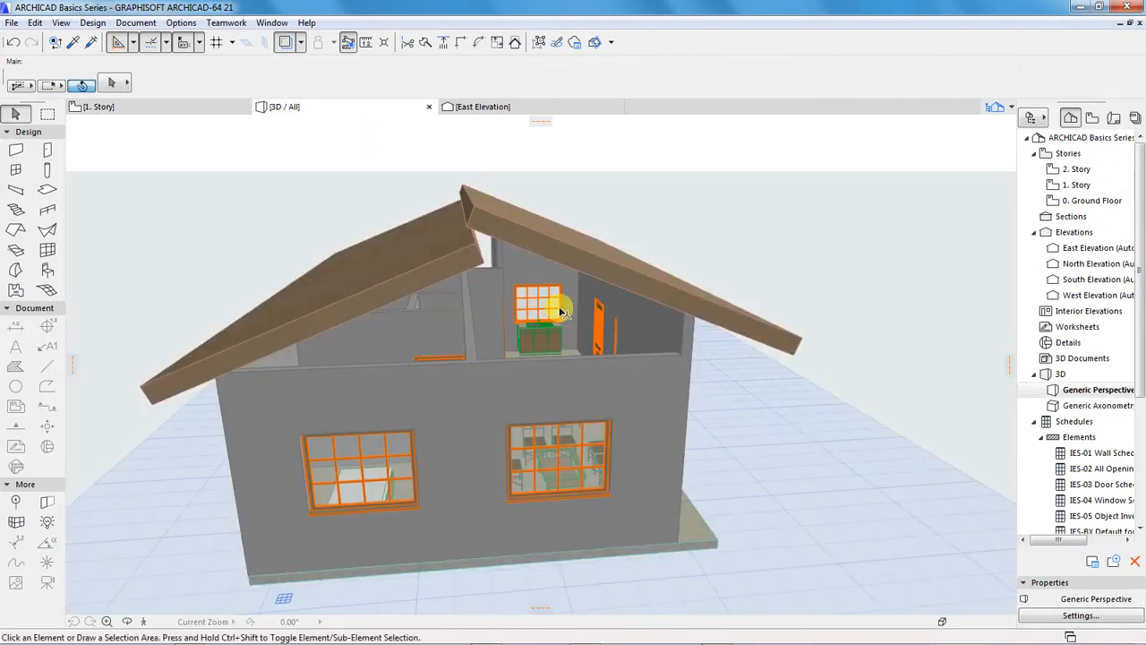
shift+middle_drag(489, 378, 372, 350)
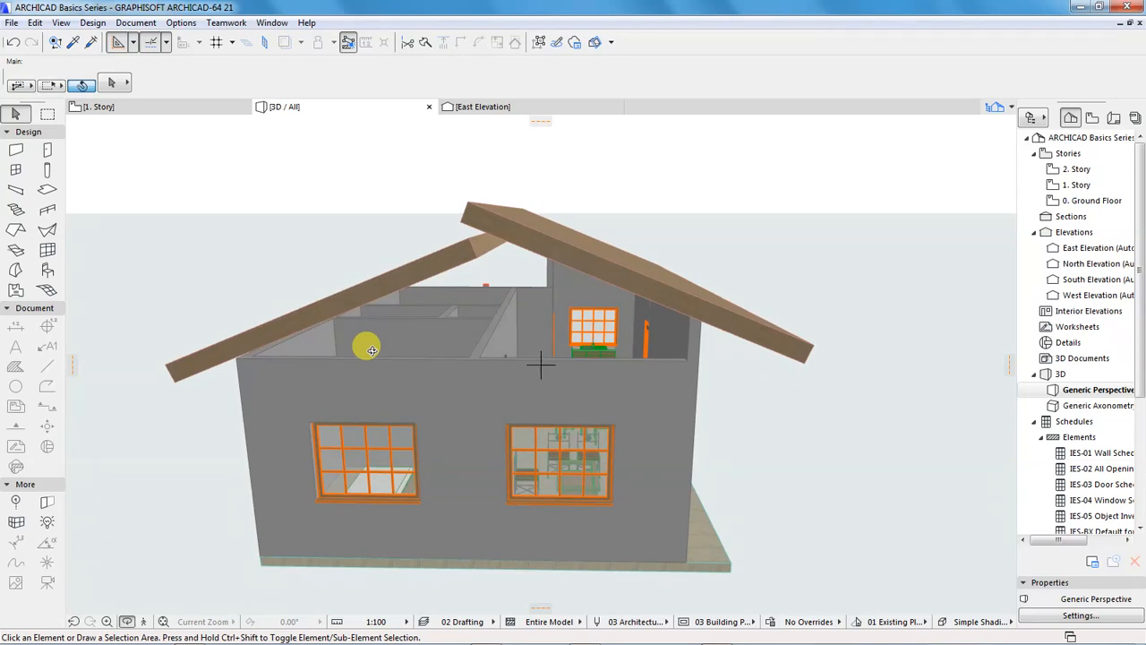
shift+middle_drag(389, 317, 460, 416)
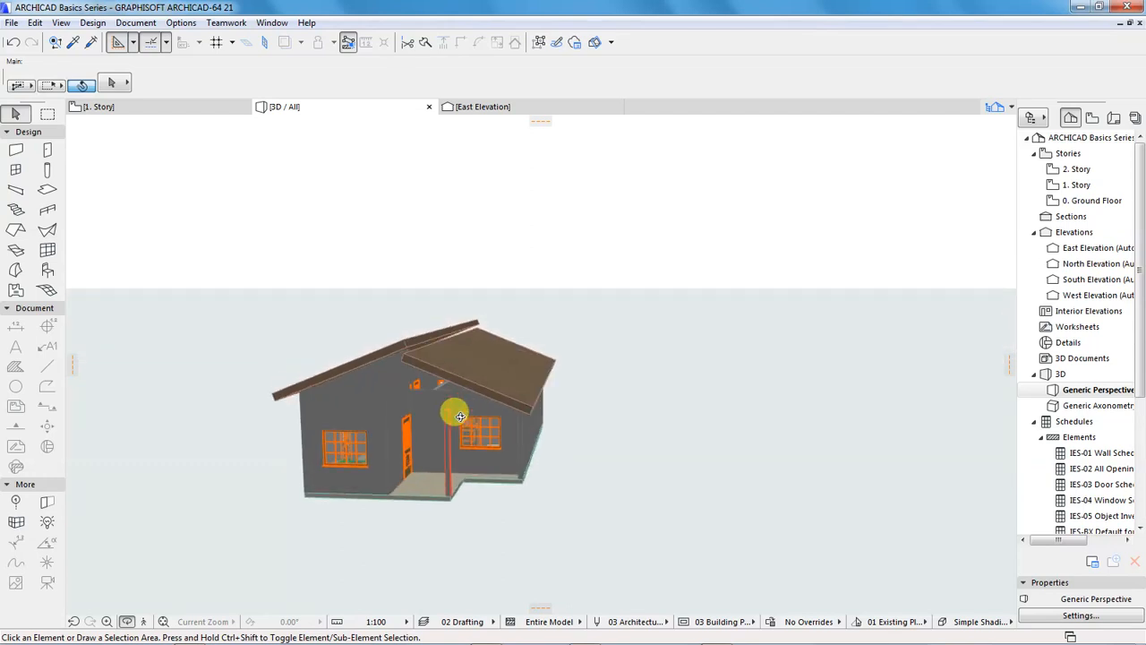
scroll(459, 416, up, 10)
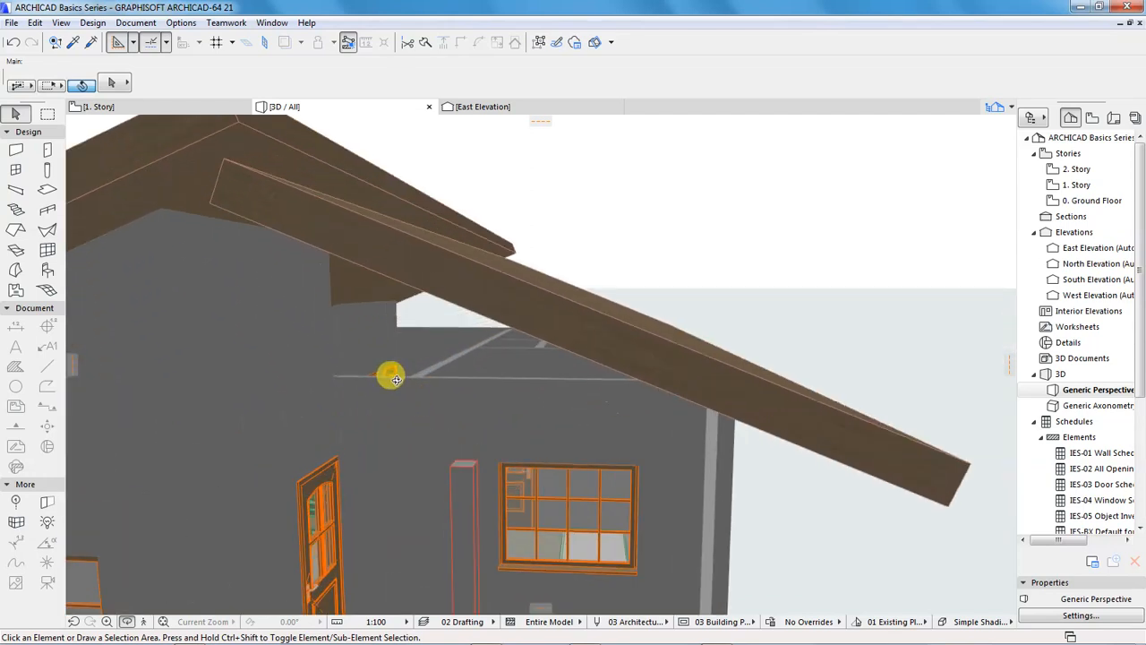
scroll(310, 379, down, 10)
shift+middle_drag(503, 361, 526, 384)
scroll(586, 398, up, 3)
click(529, 384)
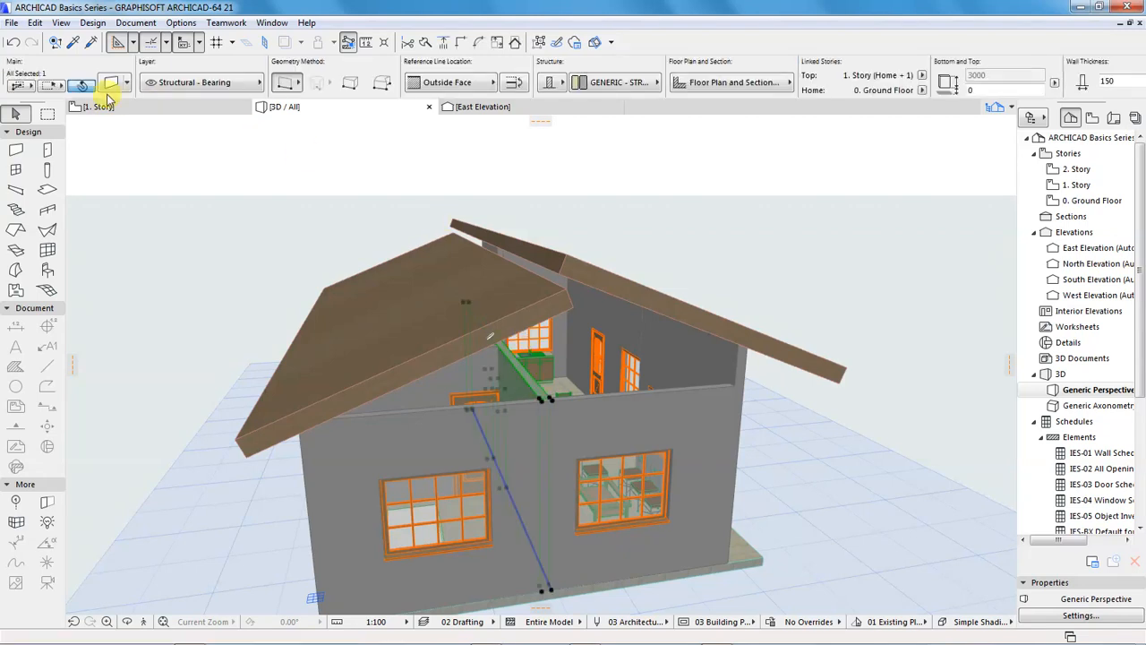
key(ctrl+t)
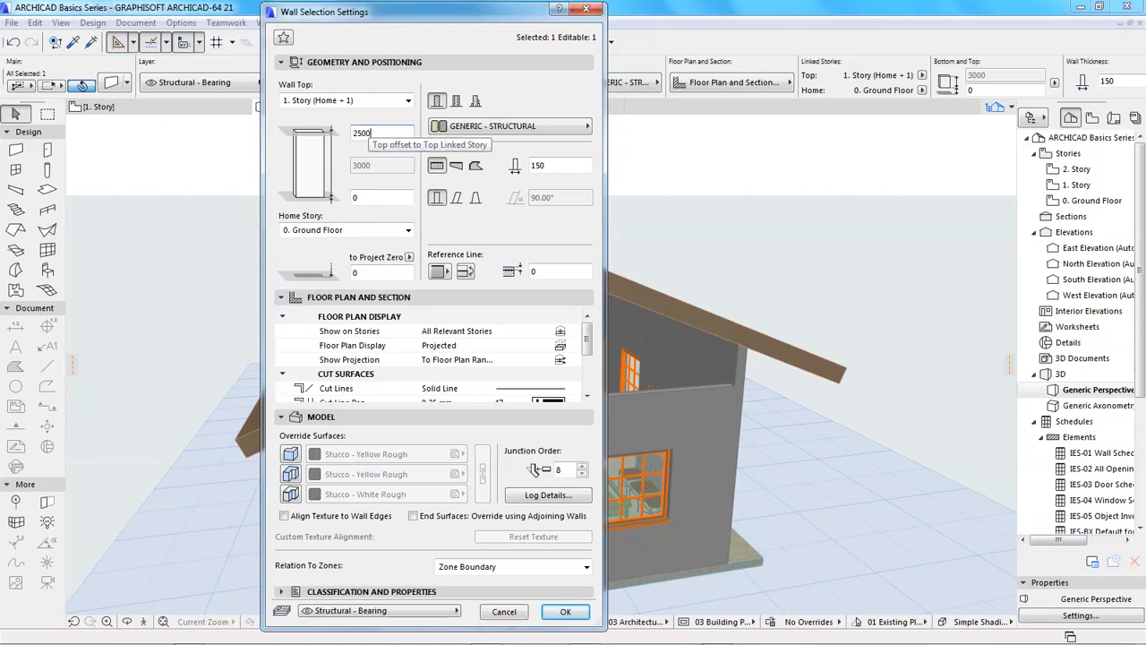
key(Return)
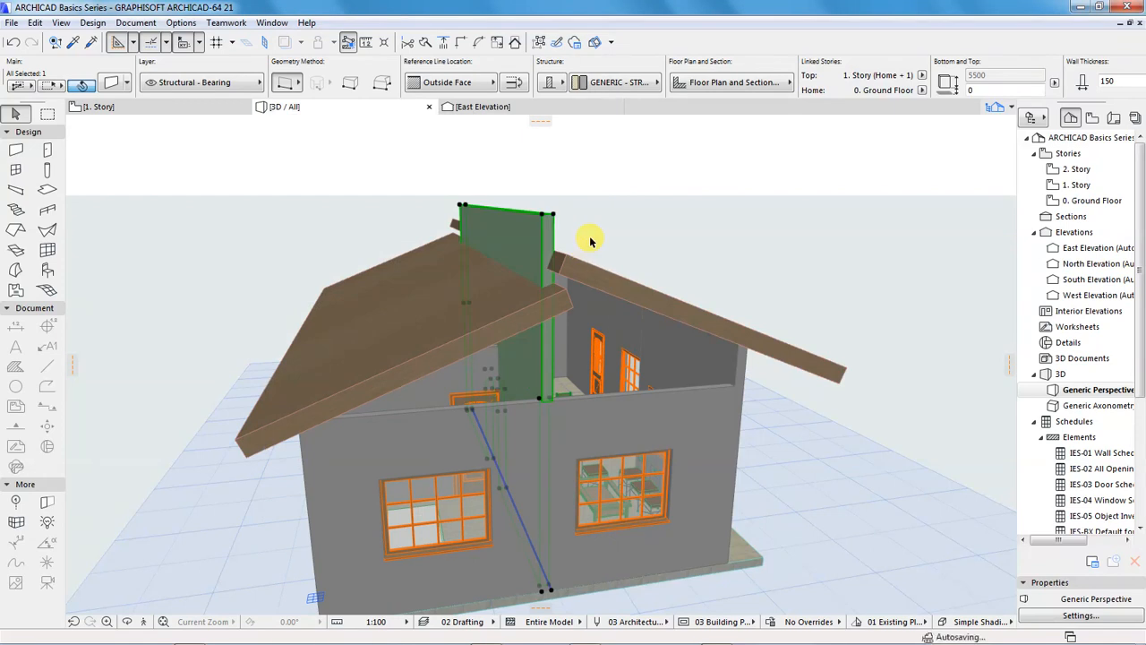
click(593, 157)
Examine in 3D how the middle wall and the two roof planes meet at the ridge
shift+middle_drag(592, 156, 448, 268)
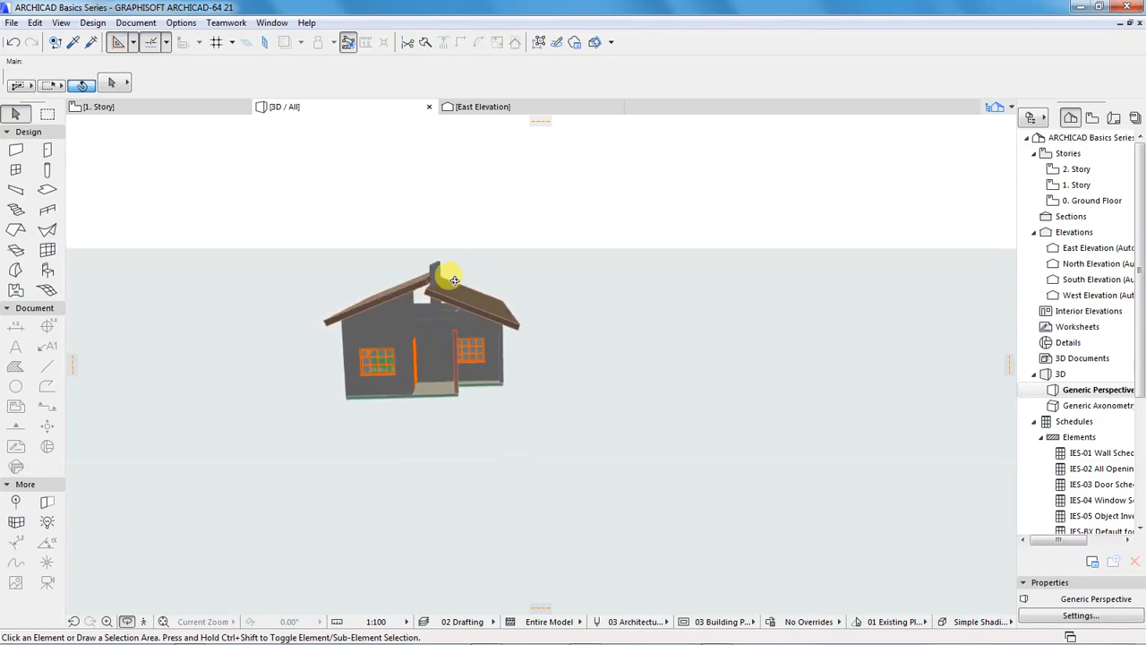
scroll(448, 273, up, 5)
scroll(426, 273, up, 2)
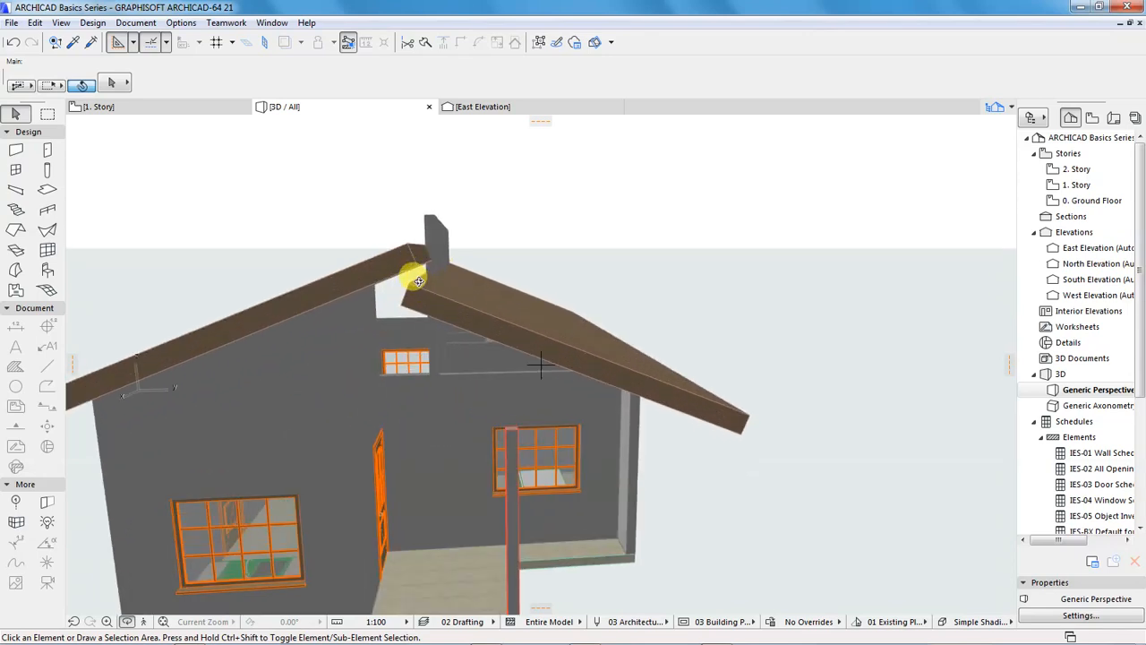
scroll(415, 277, up, 2)
scroll(401, 269, up, 4)
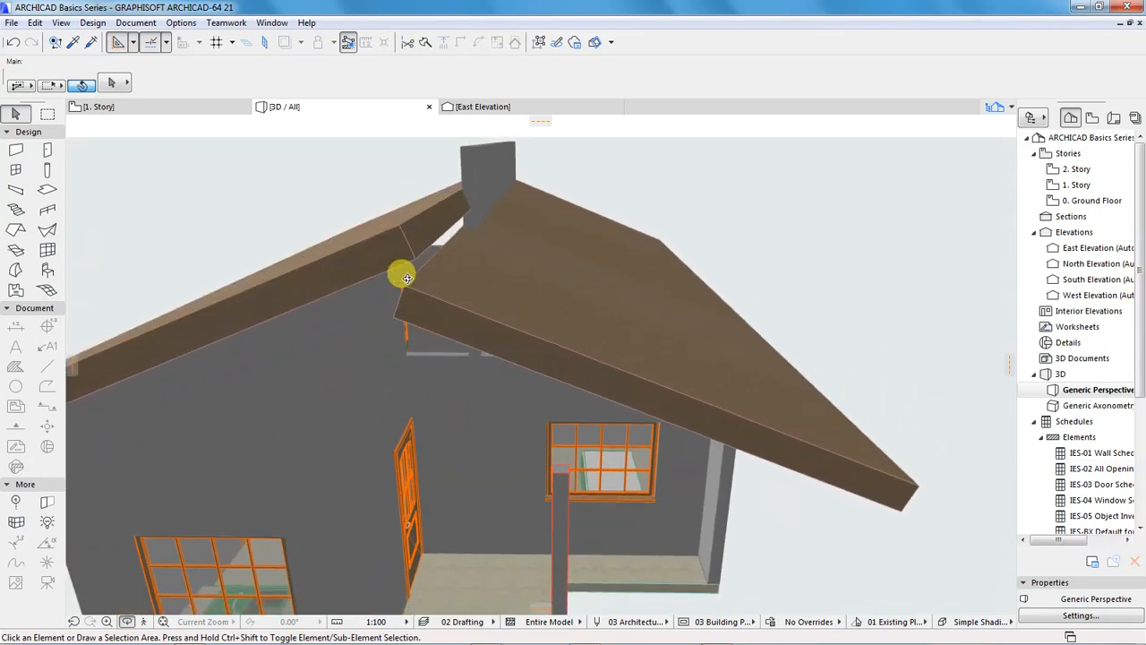
scroll(406, 278, down, 2)
scroll(407, 251, down, 2)
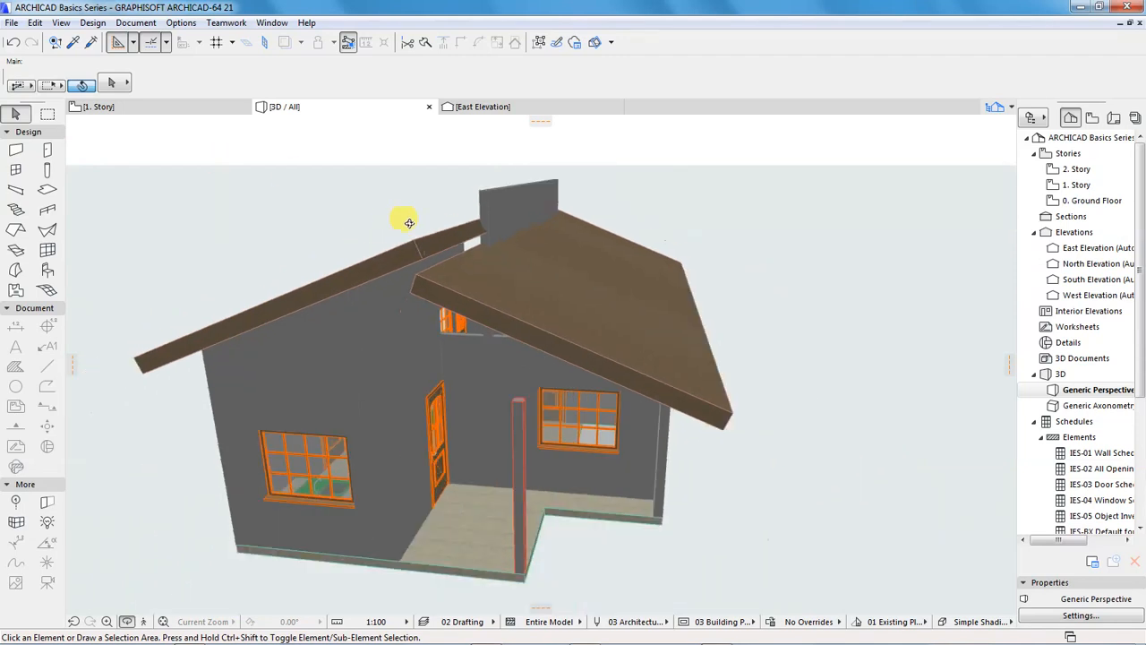
Open the 1. Story plan and move the south roof plane's east ridge corner 300 mm north
click(211, 109)
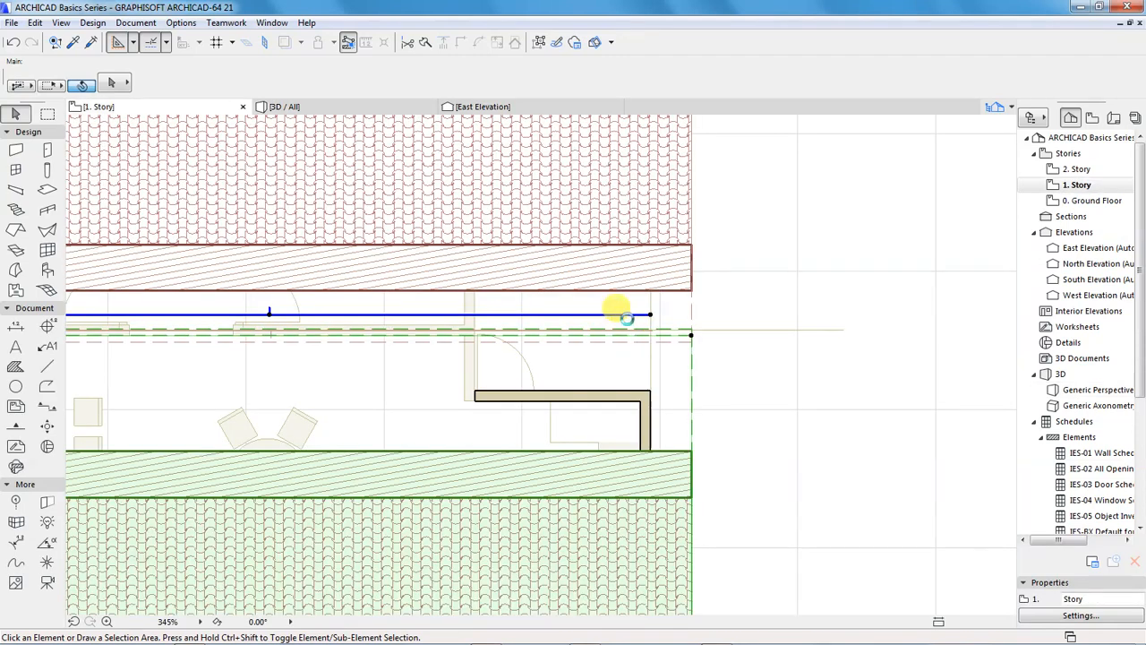
click(724, 337)
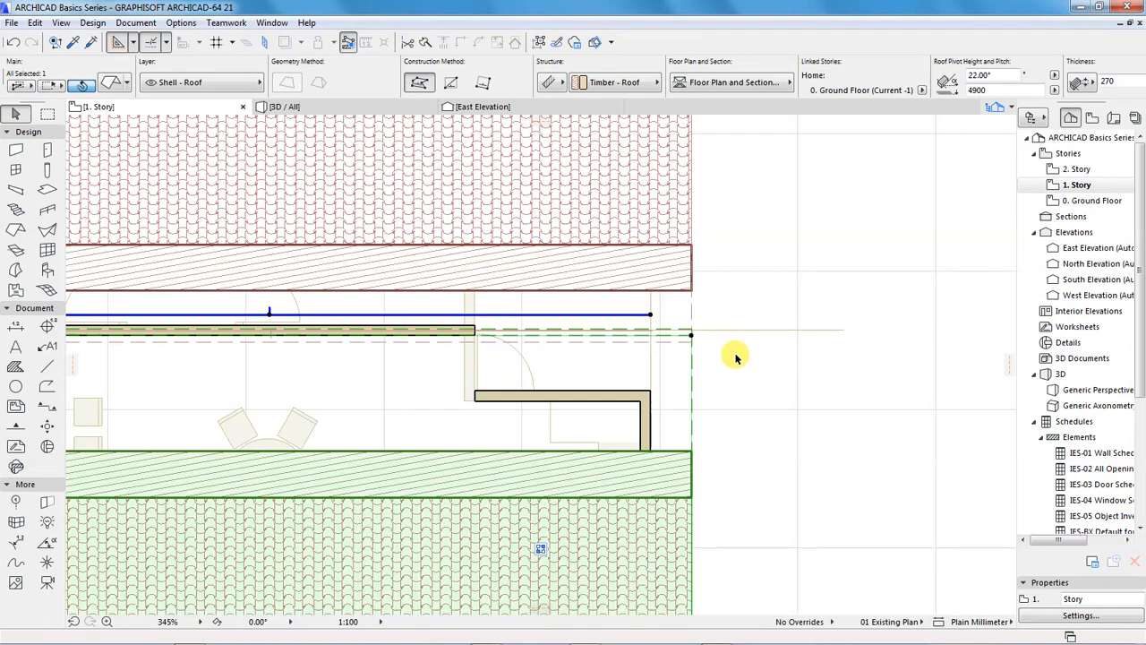
scroll(735, 357, down, 3)
scroll(725, 349, up, 3)
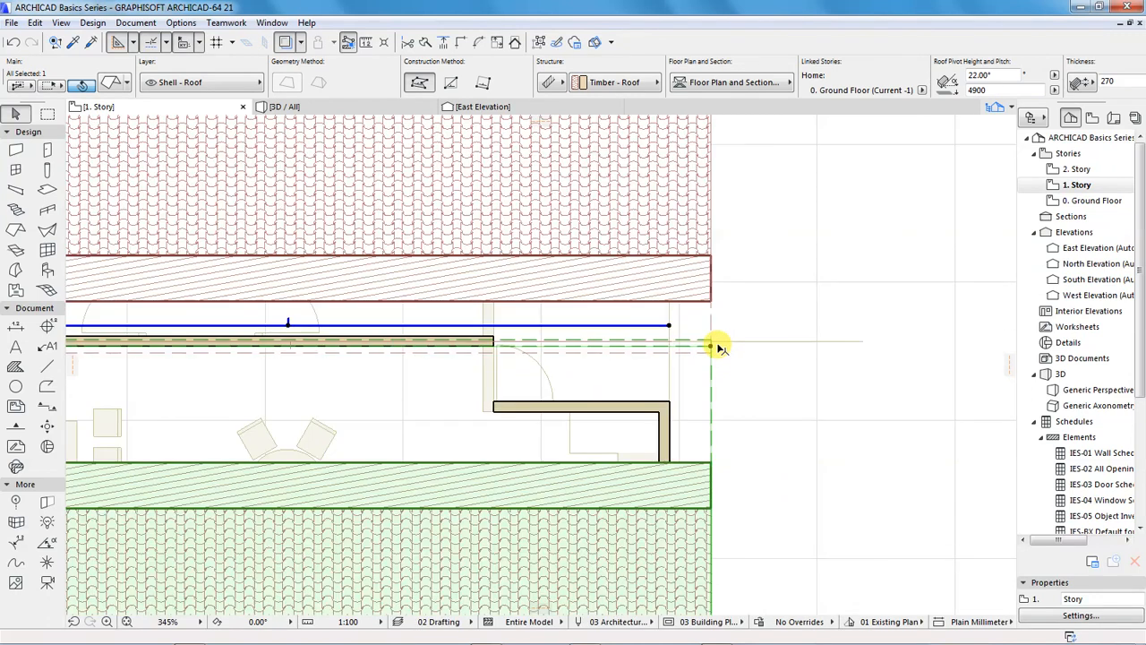
click(712, 348)
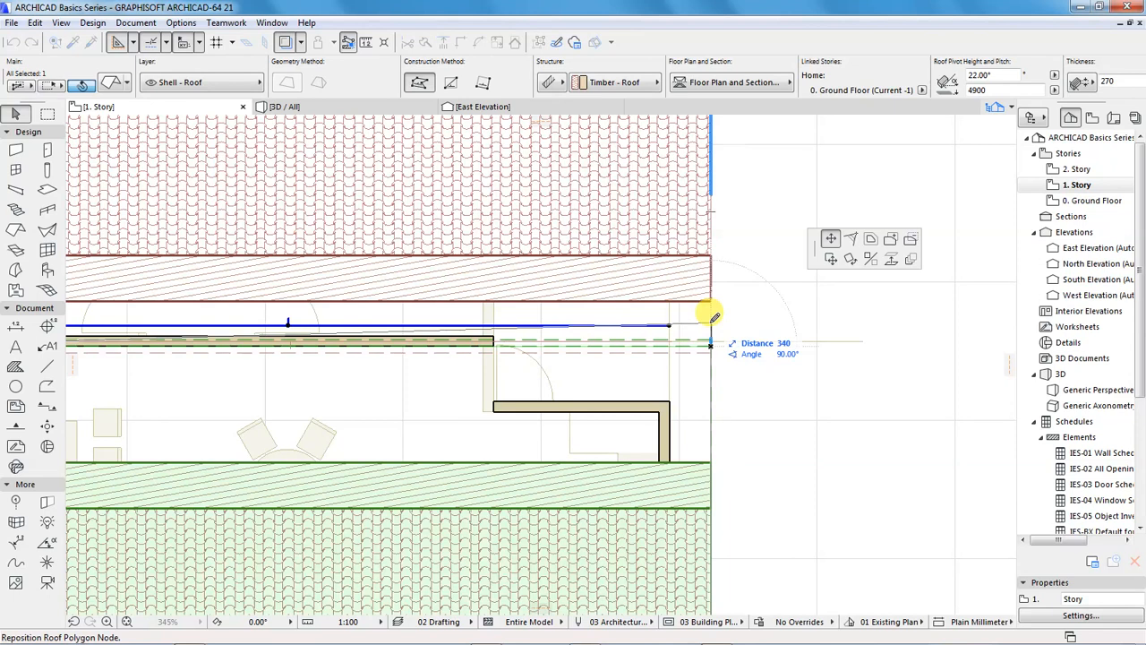
text(300)
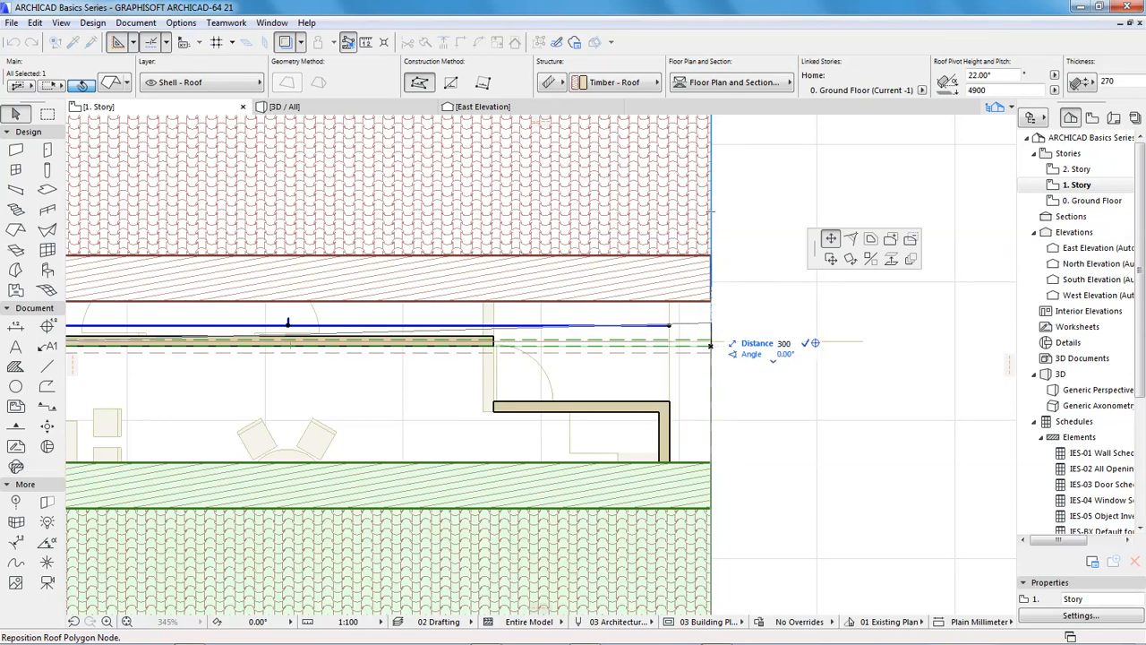
key(Return)
Move the south roof plane's west ridge corner 300 mm north
scroll(779, 351, down, 3)
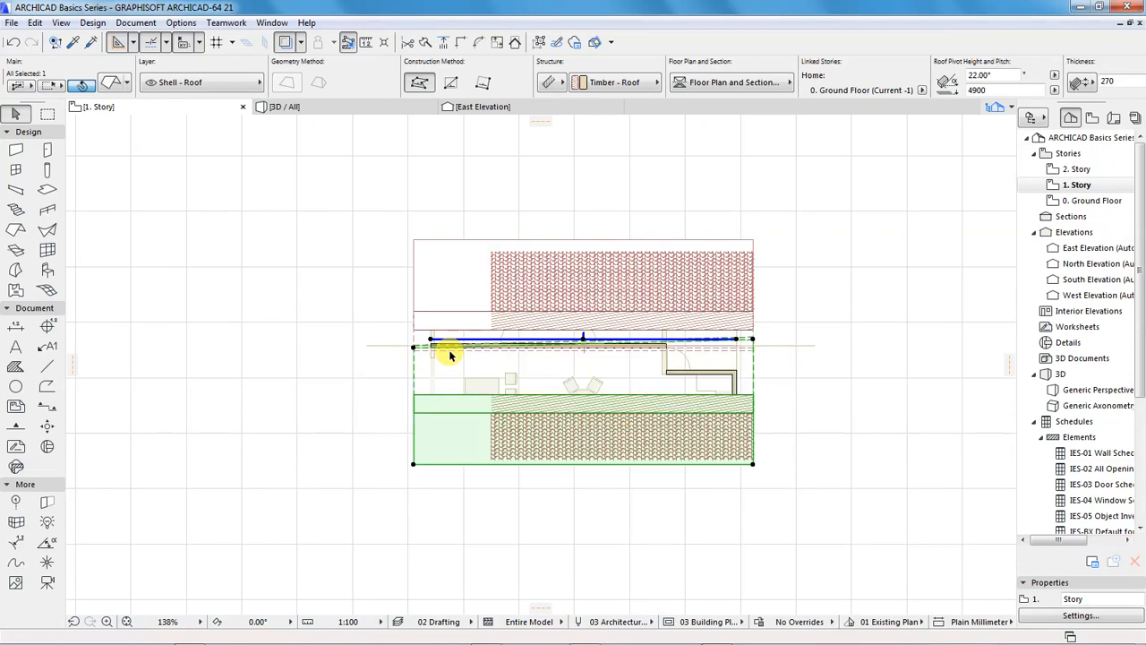
scroll(414, 345, up, 4)
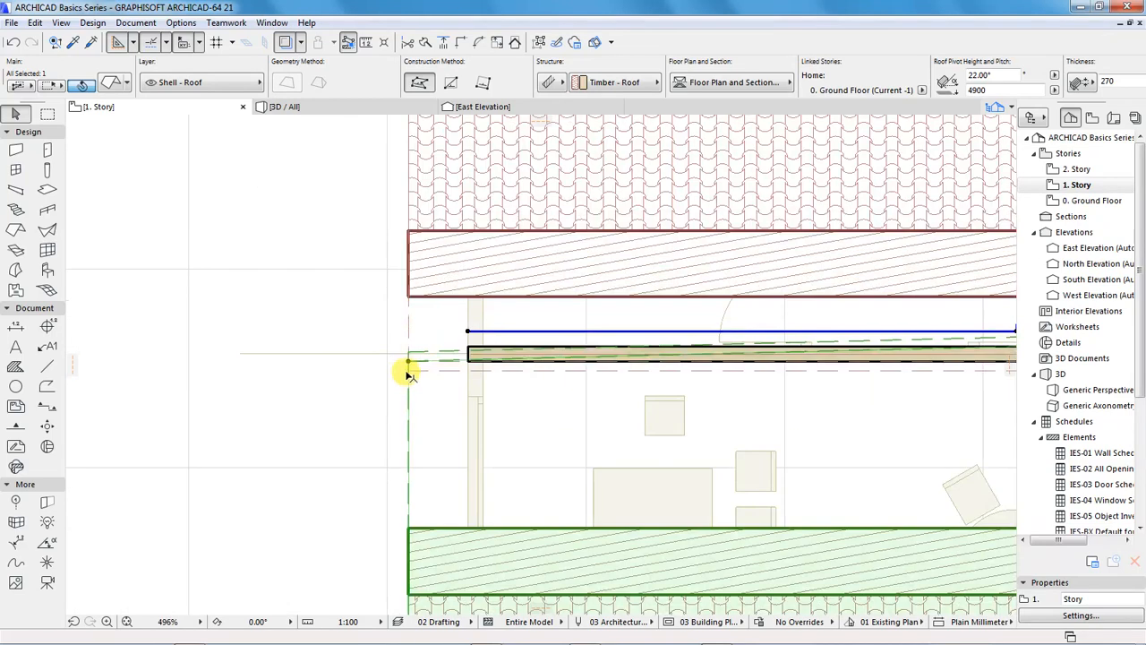
click(411, 362)
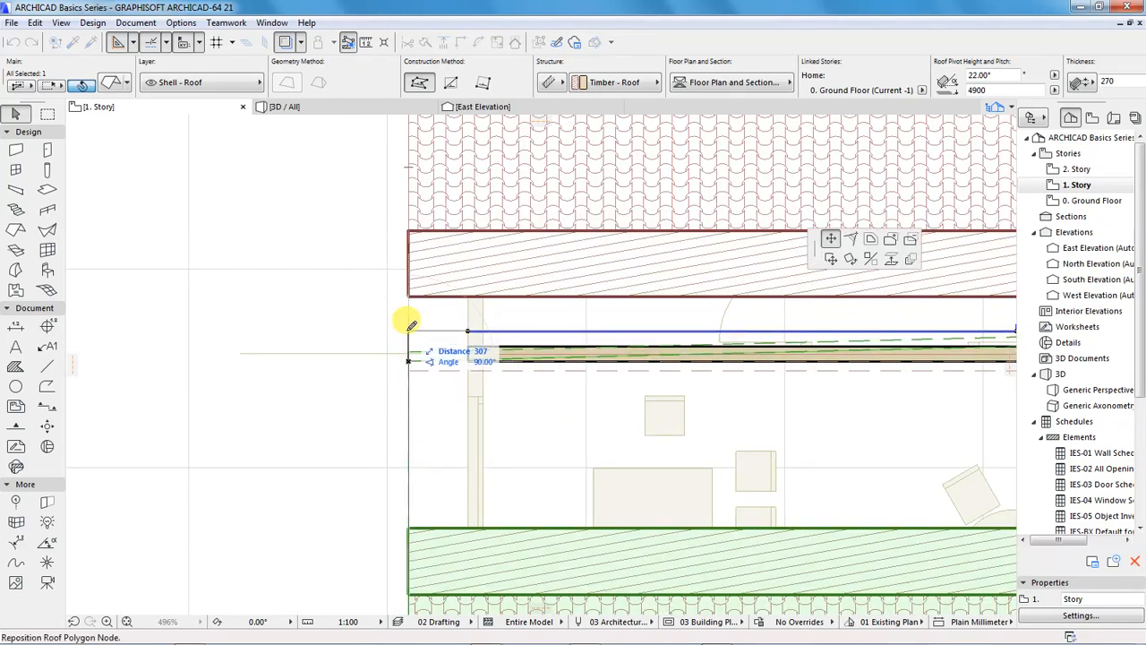
text(300)
key(Return)
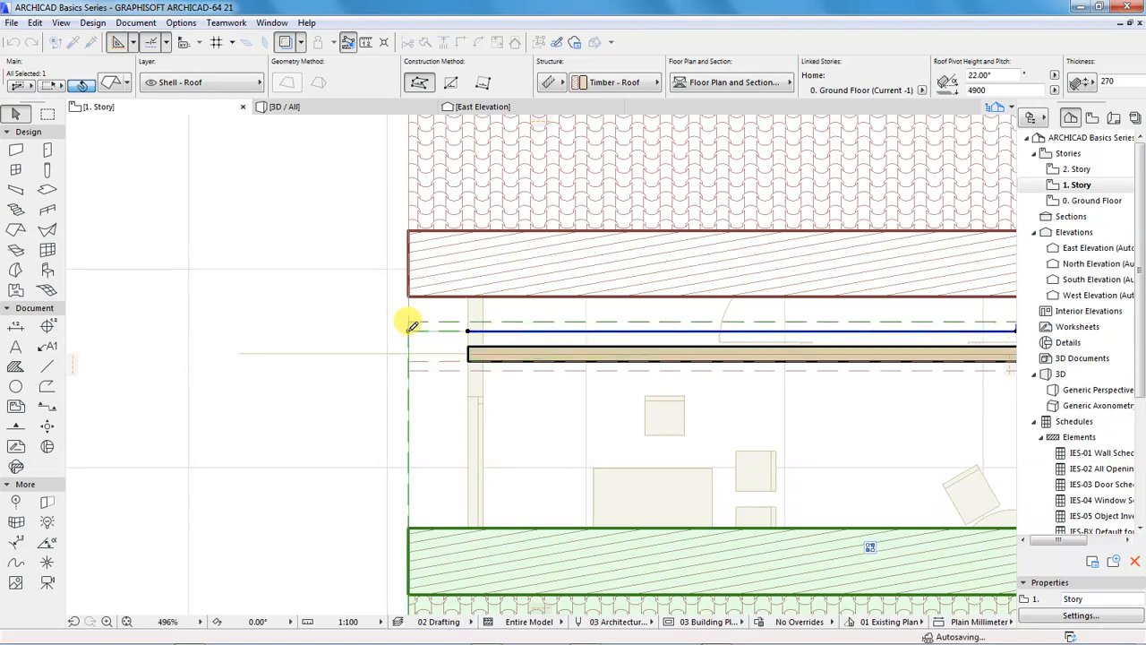
scroll(332, 359, down, 3)
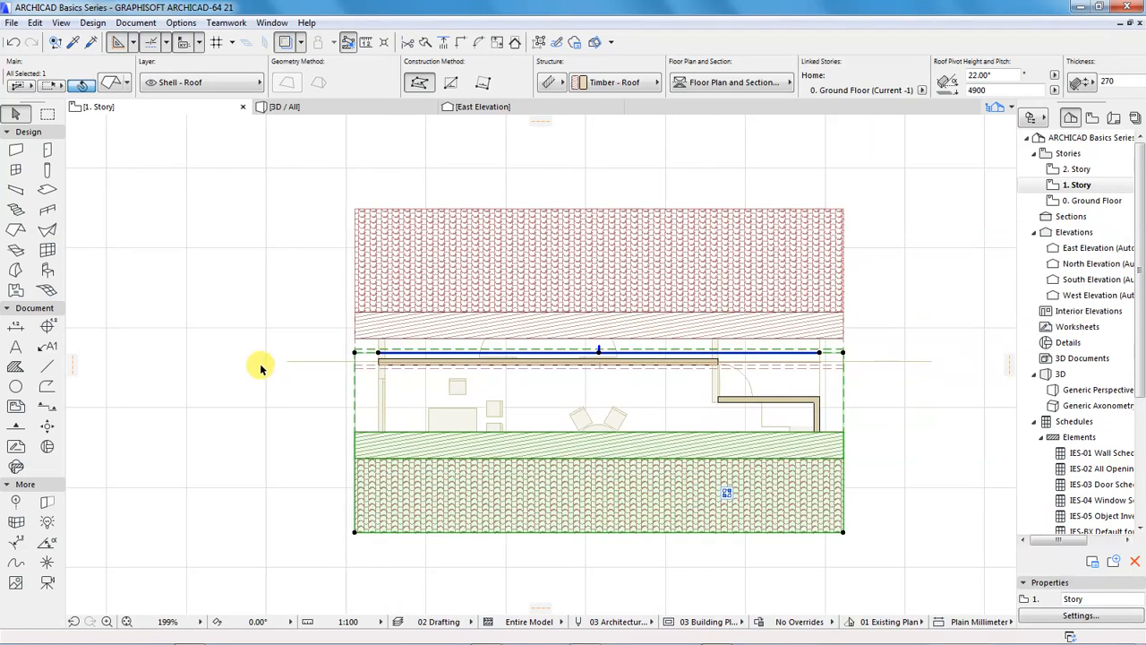
Inspect the roof ridge in 3D from both gable ends
click(291, 107)
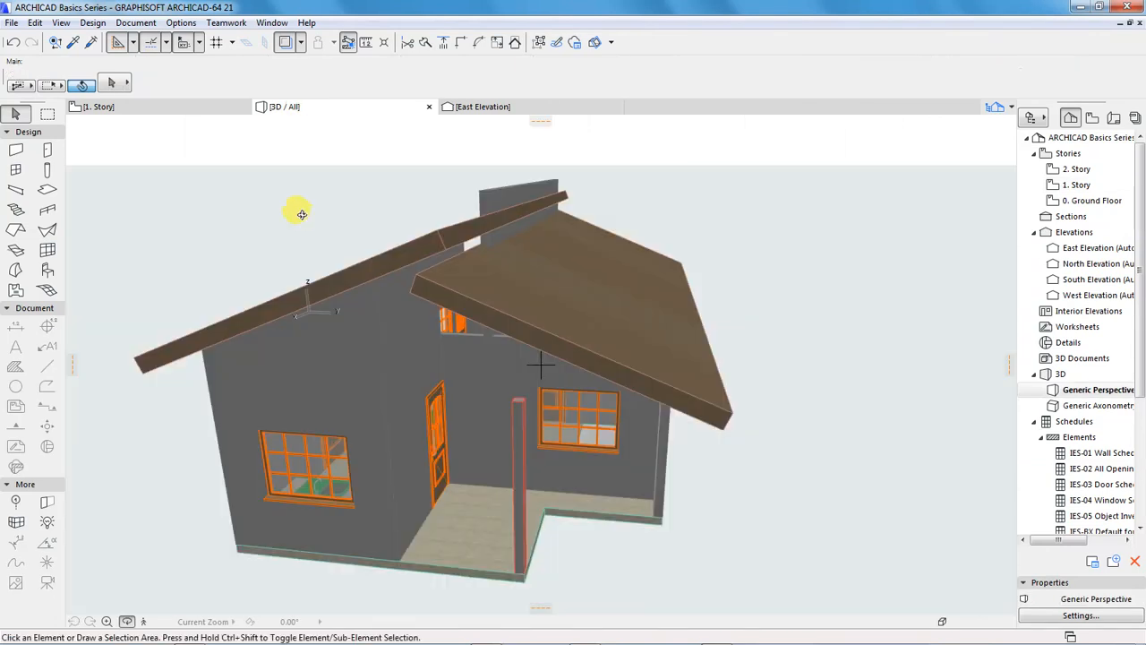
shift+middle_drag(407, 260, 607, 245)
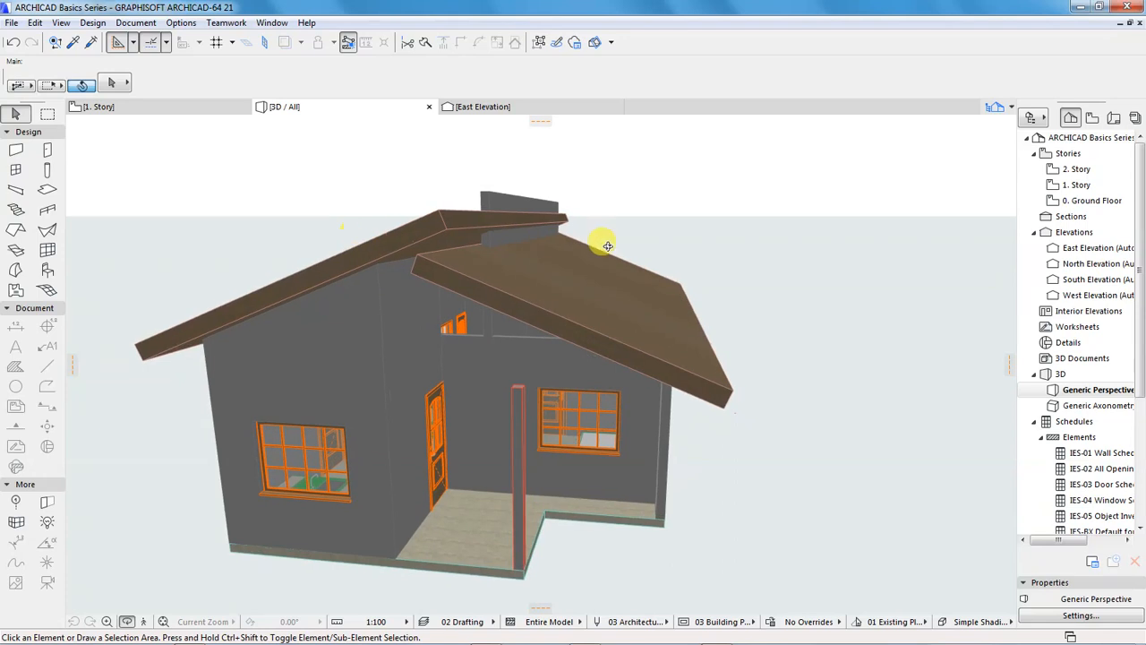
shift+middle_drag(638, 307, 336, 351)
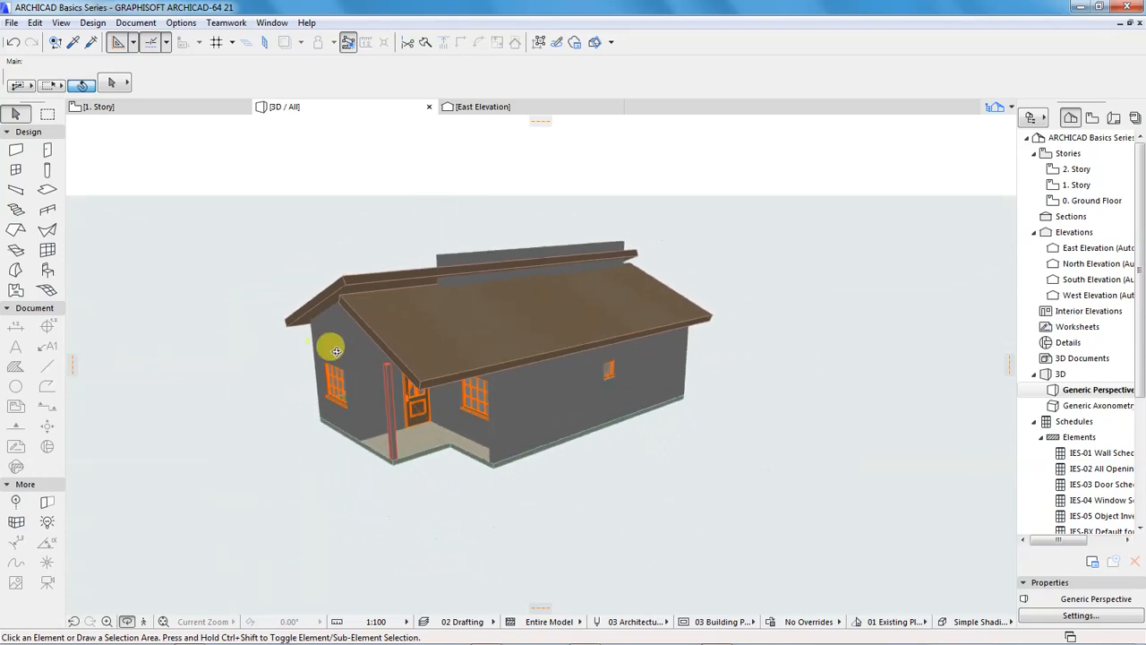
shift+middle_drag(463, 319, 435, 314)
shift+middle_drag(618, 322, 584, 300)
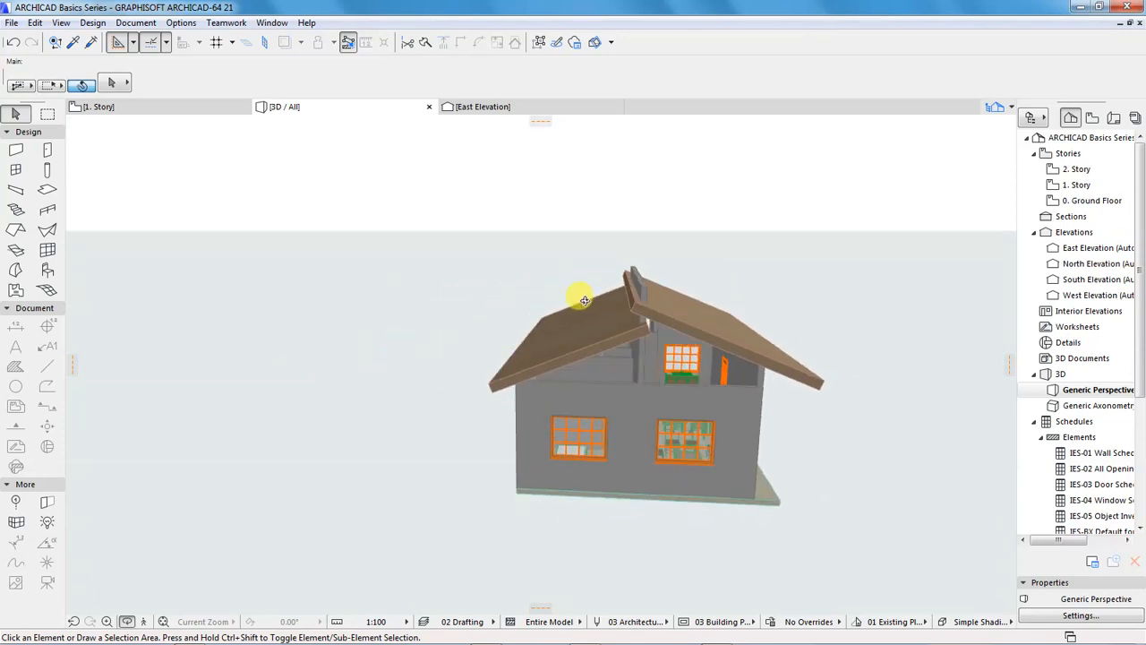
scroll(647, 338, up, 6)
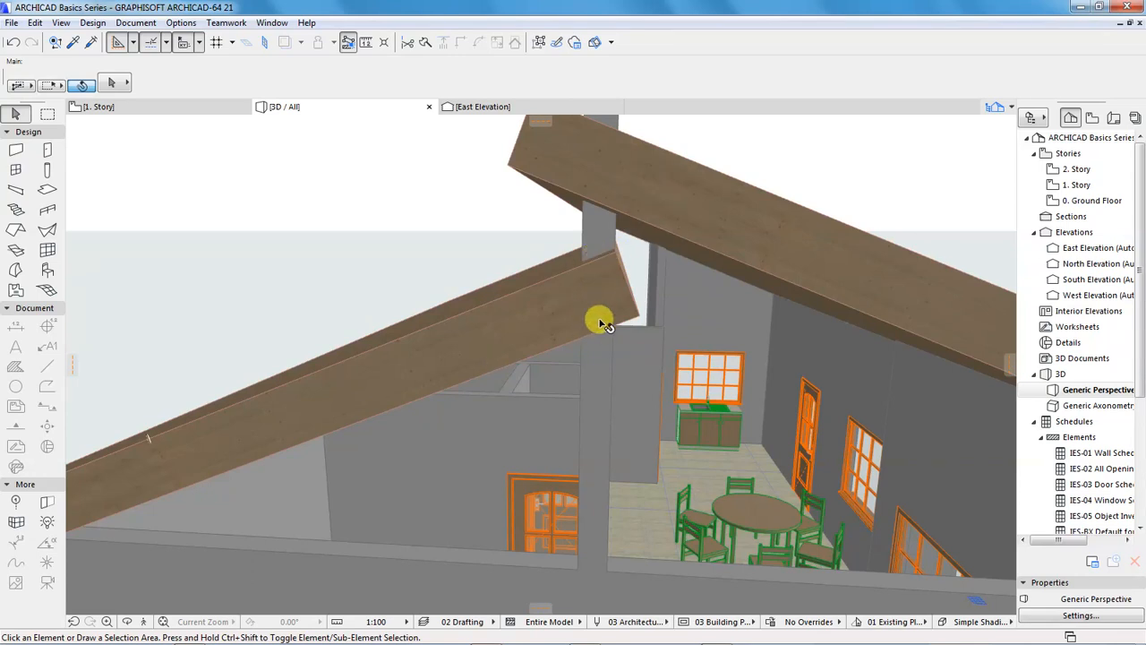
In the 1. Story plan, select the north roof plane and move its west ridge corner 75 mm north
click(158, 114)
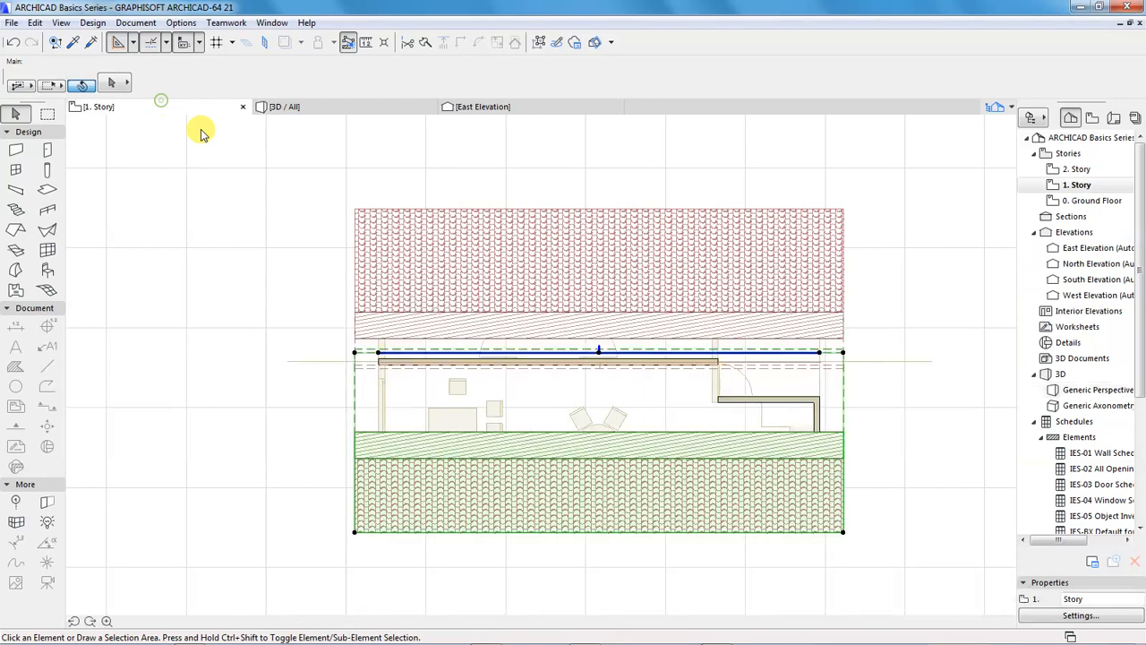
click(292, 329)
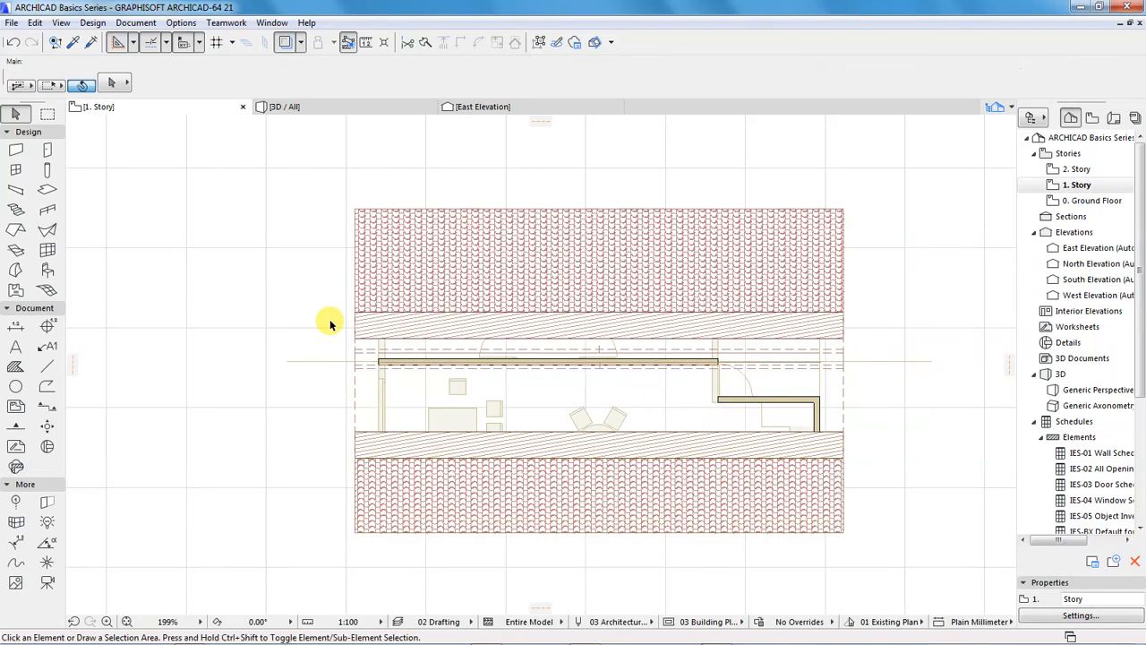
click(371, 318)
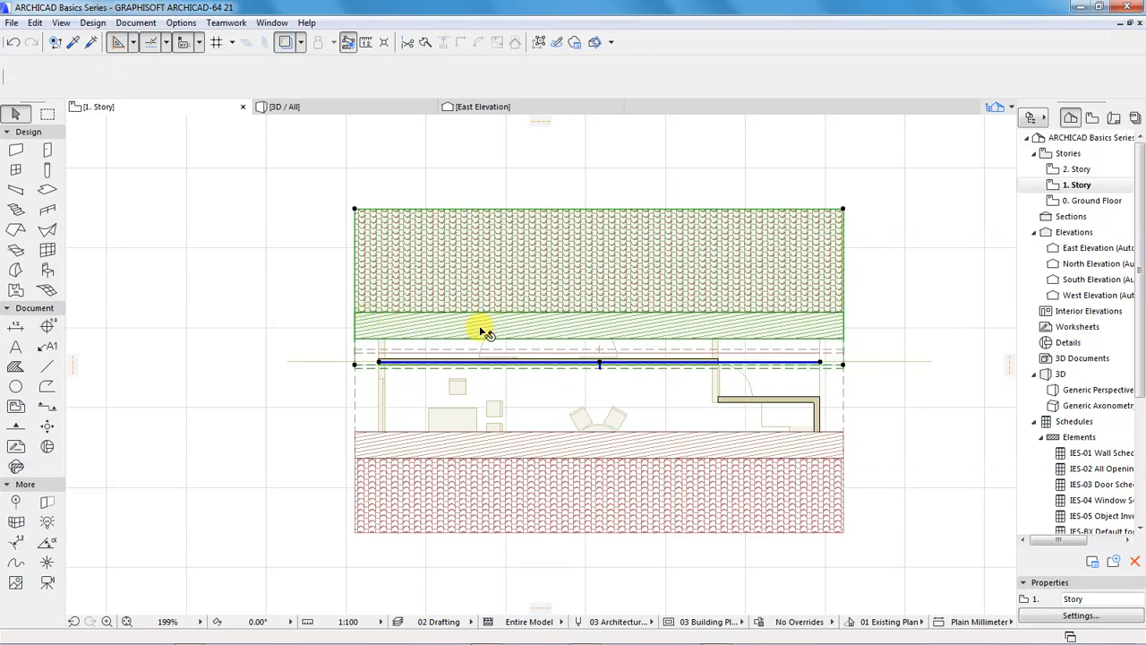
scroll(340, 369, up, 2)
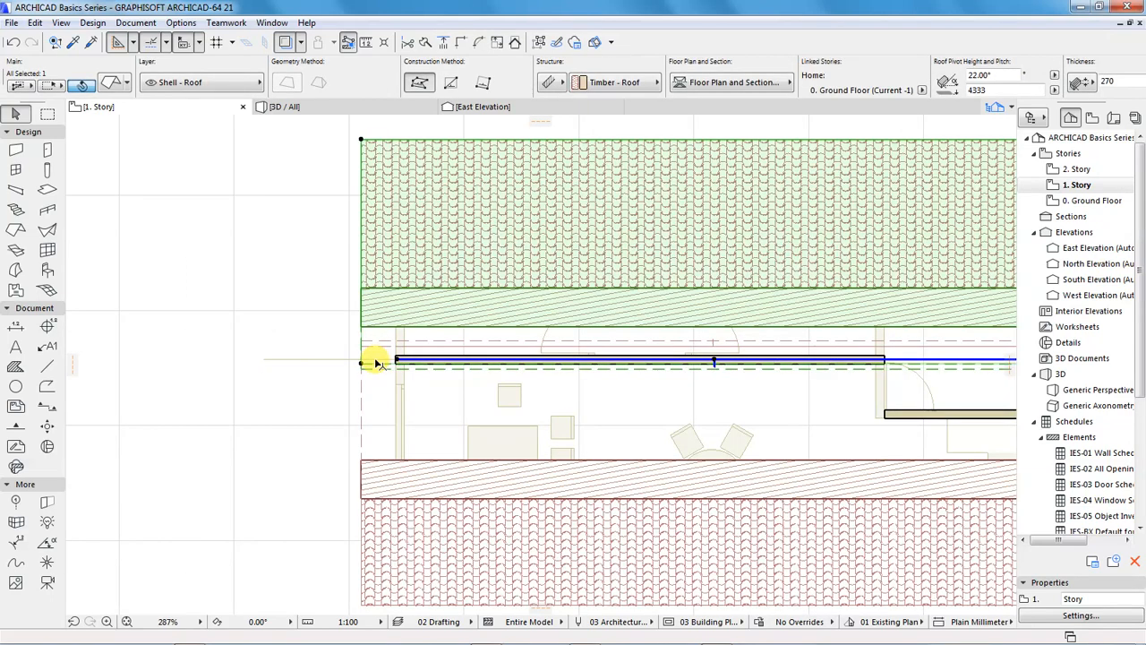
scroll(377, 363, up, 4)
click(347, 360)
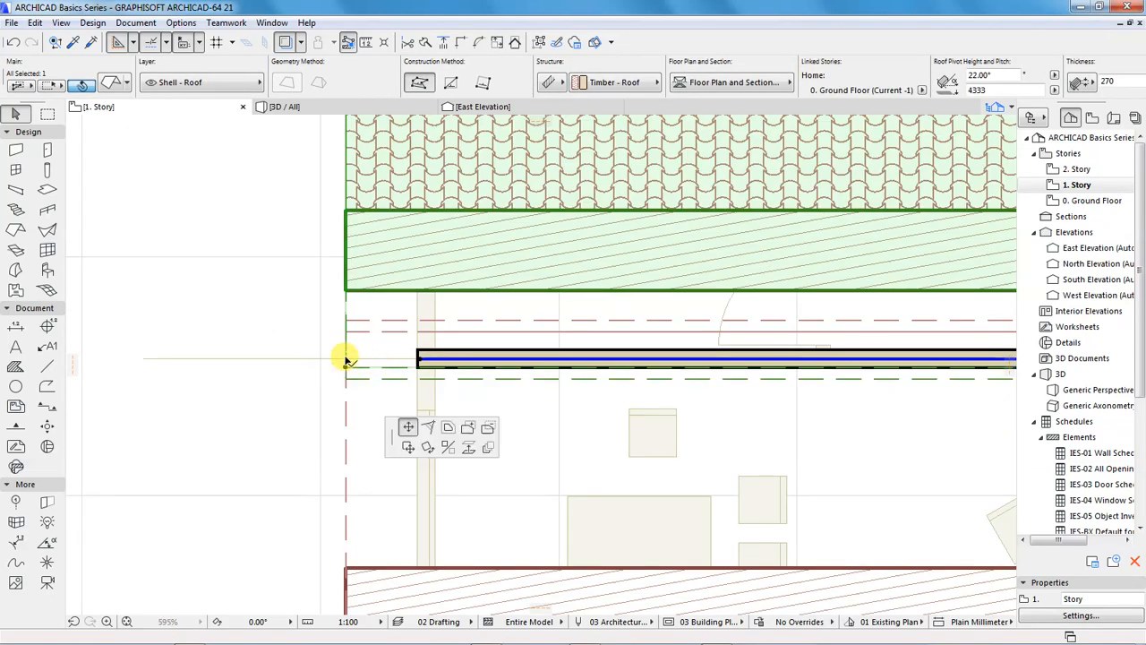
text(75)
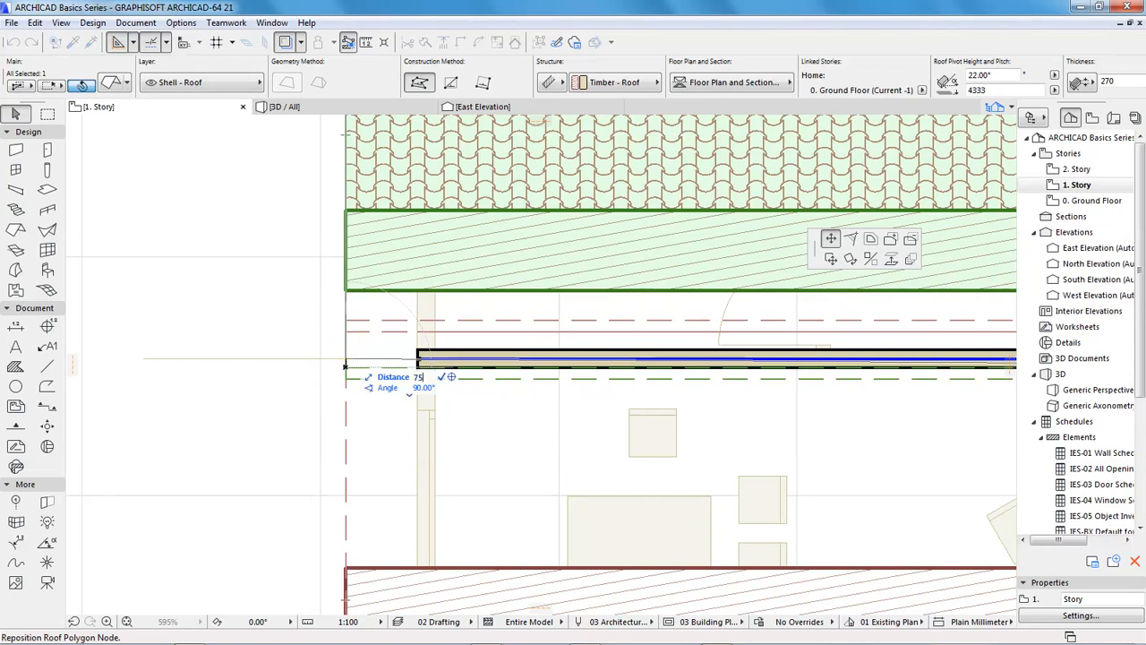
key(Return)
scroll(282, 379, down, 6)
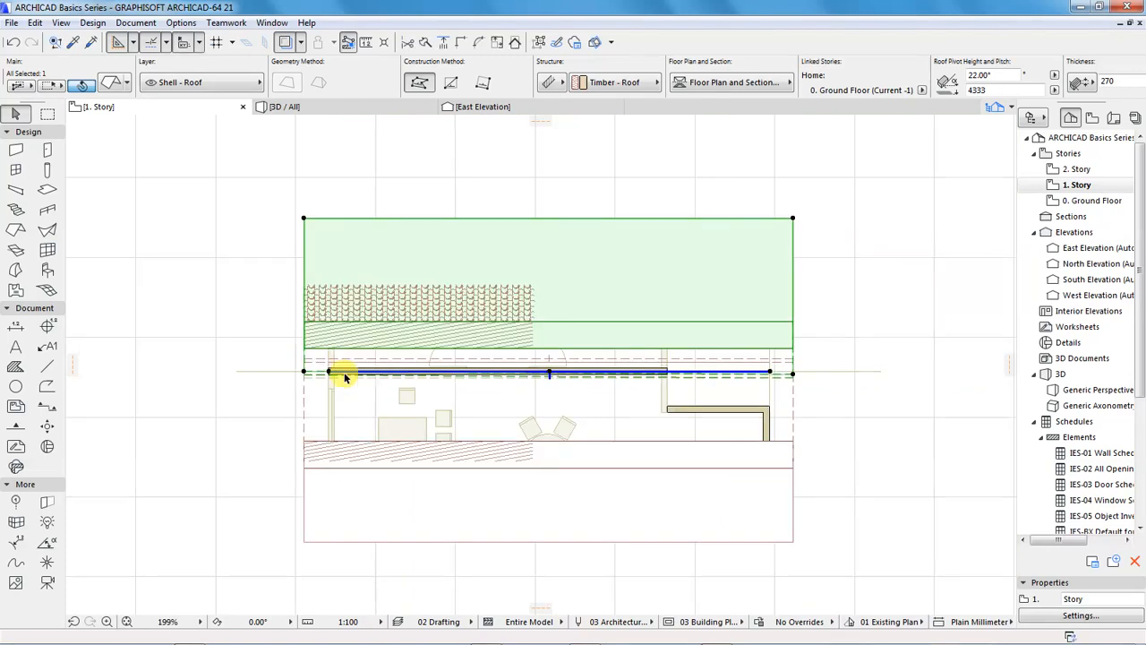
Move the north roof plane's east ridge corner 75 mm north and deselect the roof
scroll(798, 373, up, 7)
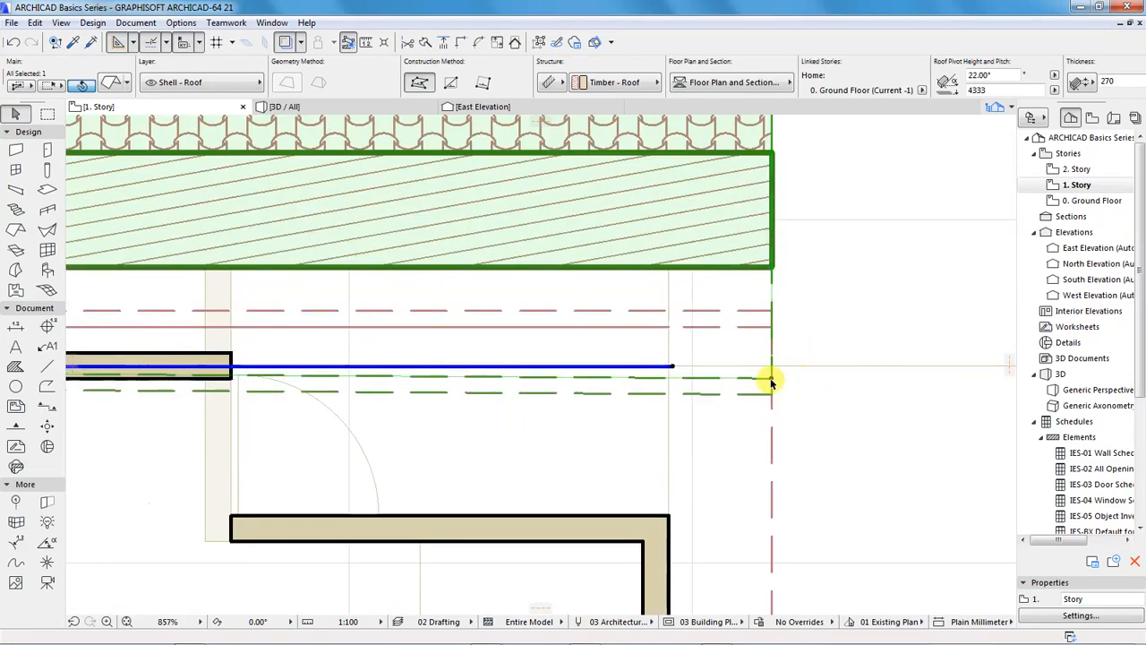
click(770, 381)
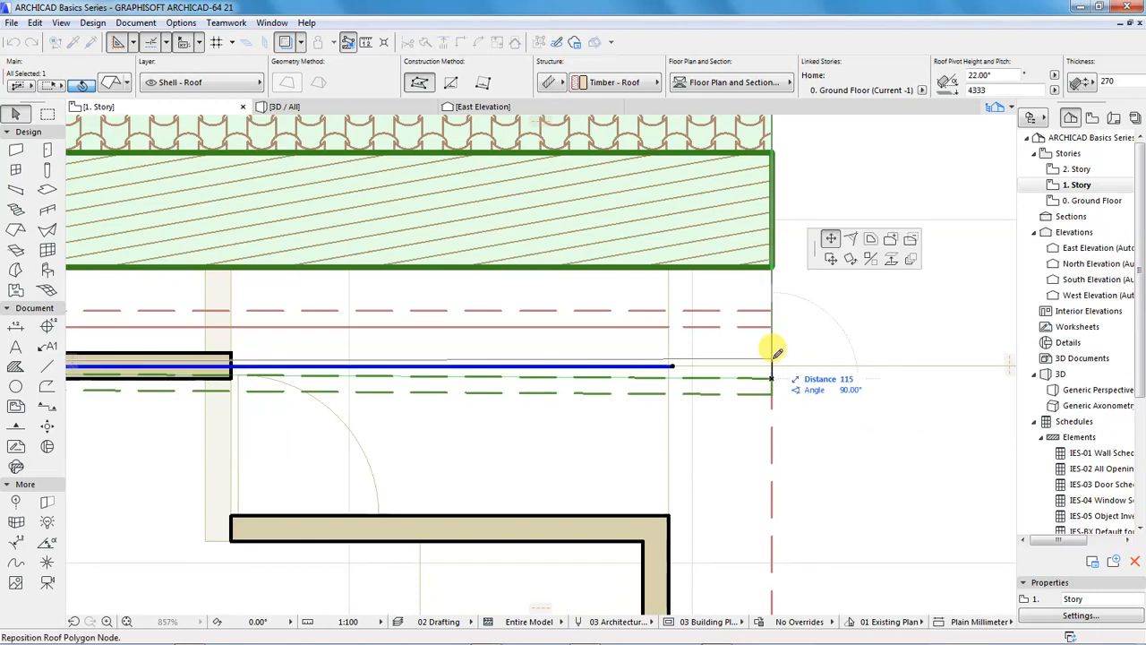
text(75)
key(Return)
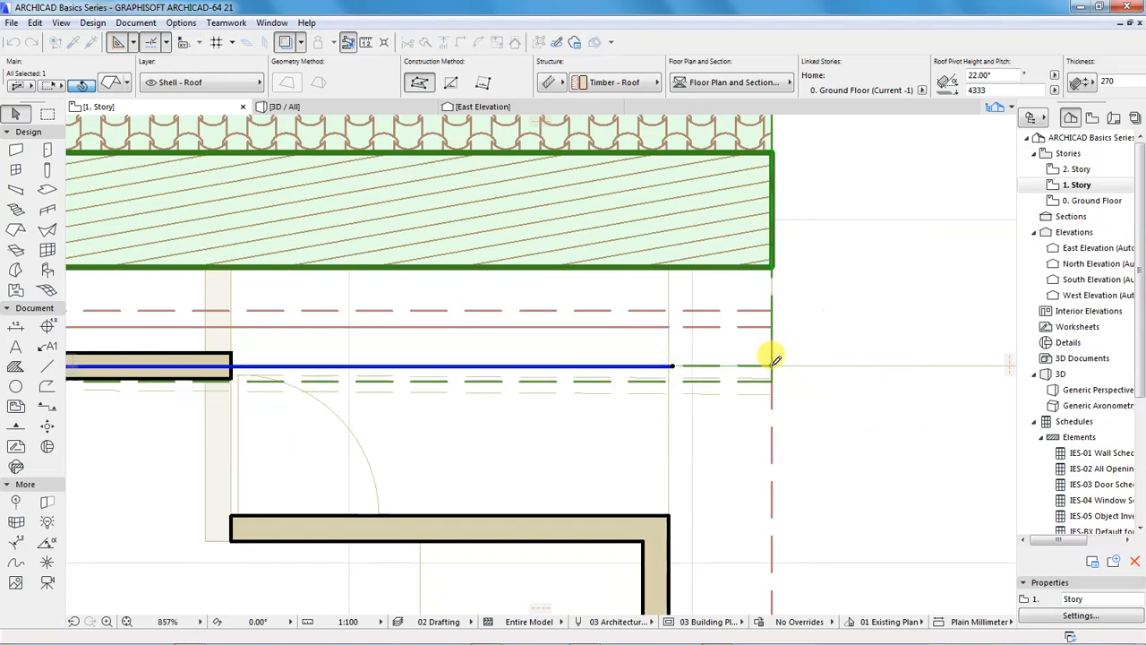
click(840, 323)
scroll(583, 299, down, 9)
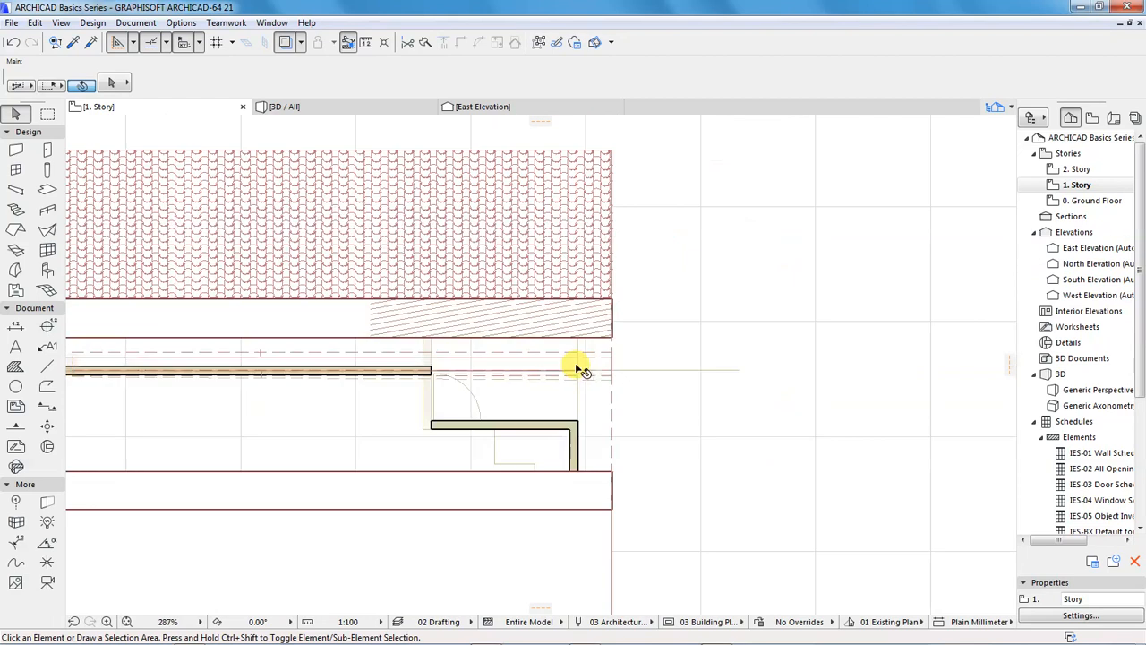
scroll(236, 379, up, 3)
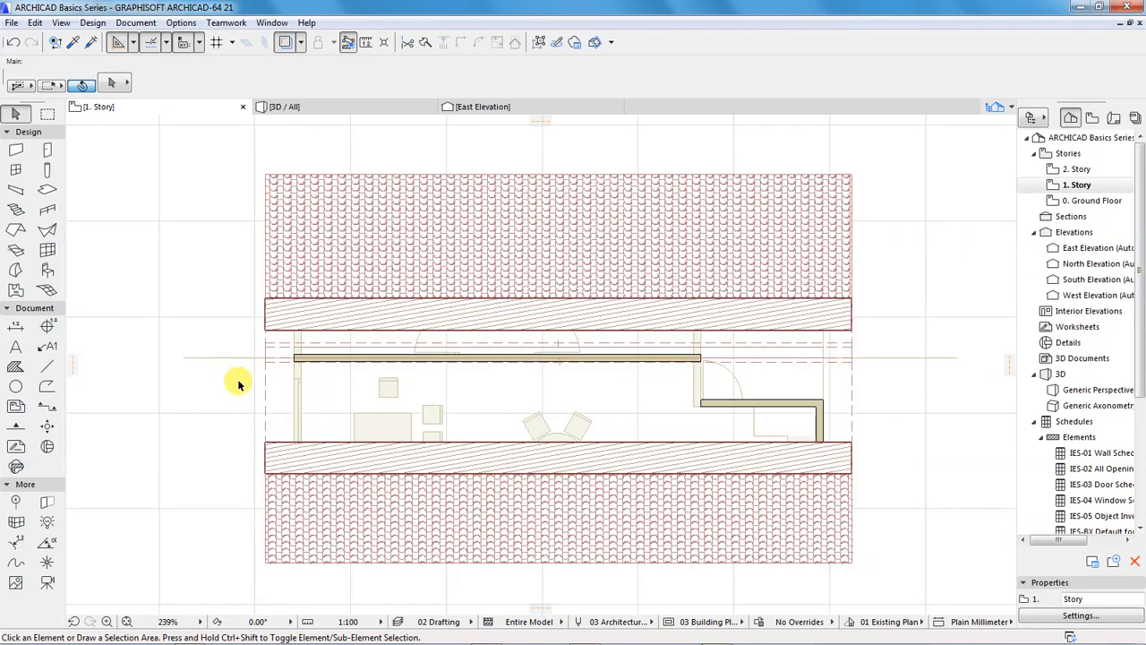
Open the 3D view of the whole house and select the middle wall projecting above the roof ridge
click(288, 108)
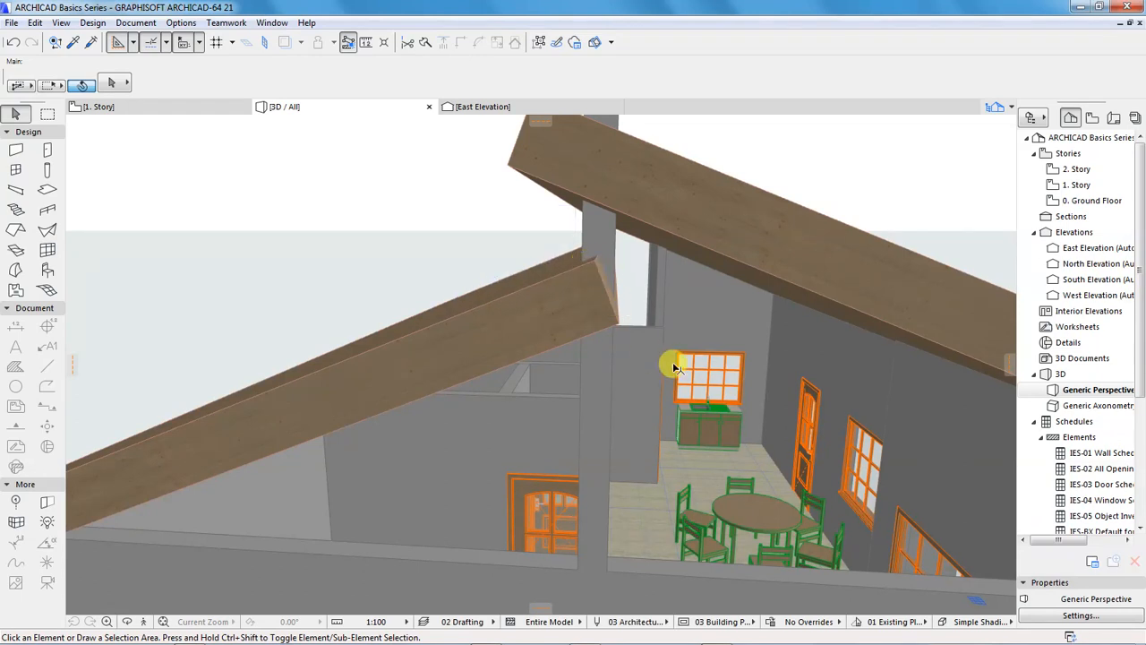
scroll(598, 367, down, 5)
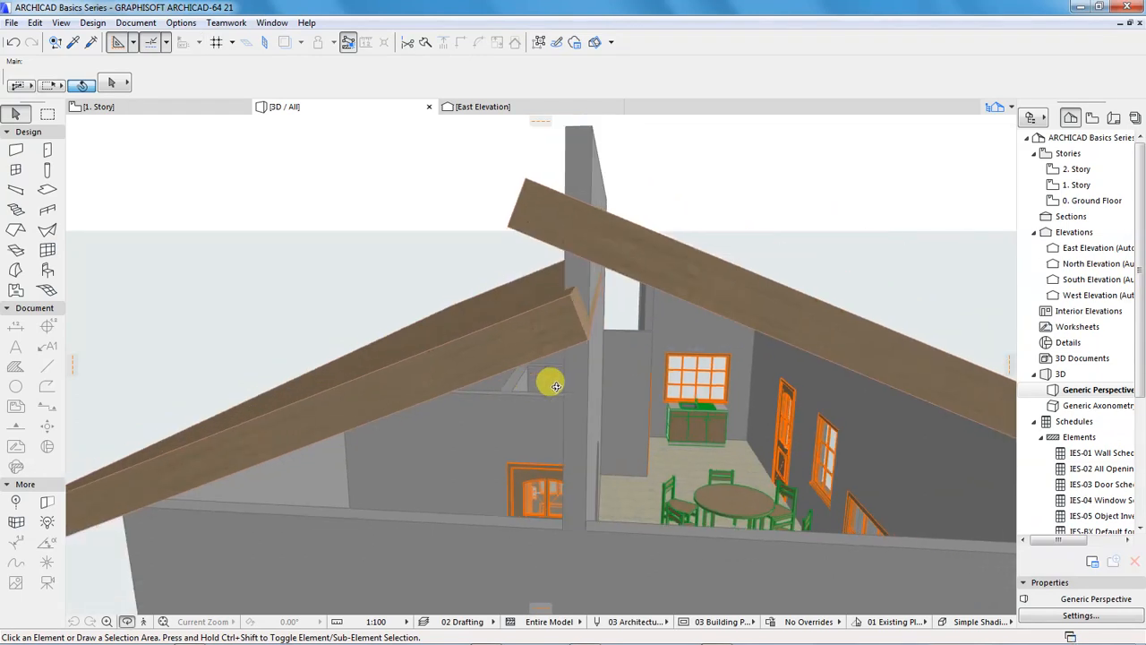
drag(576, 386, 574, 318)
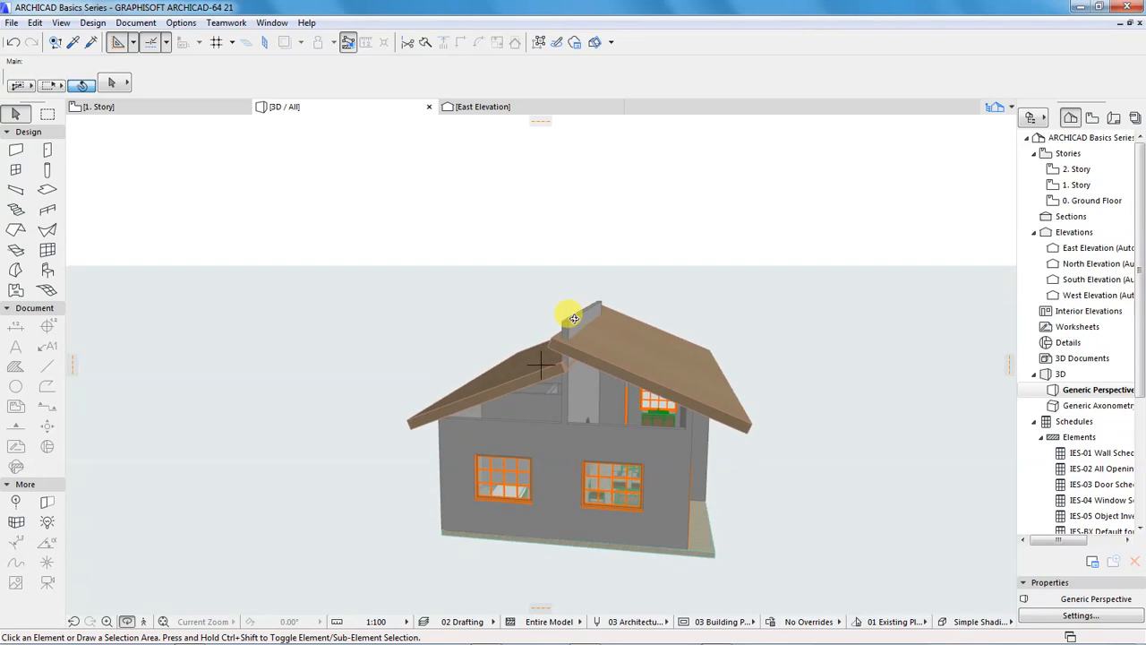
key(Escape)
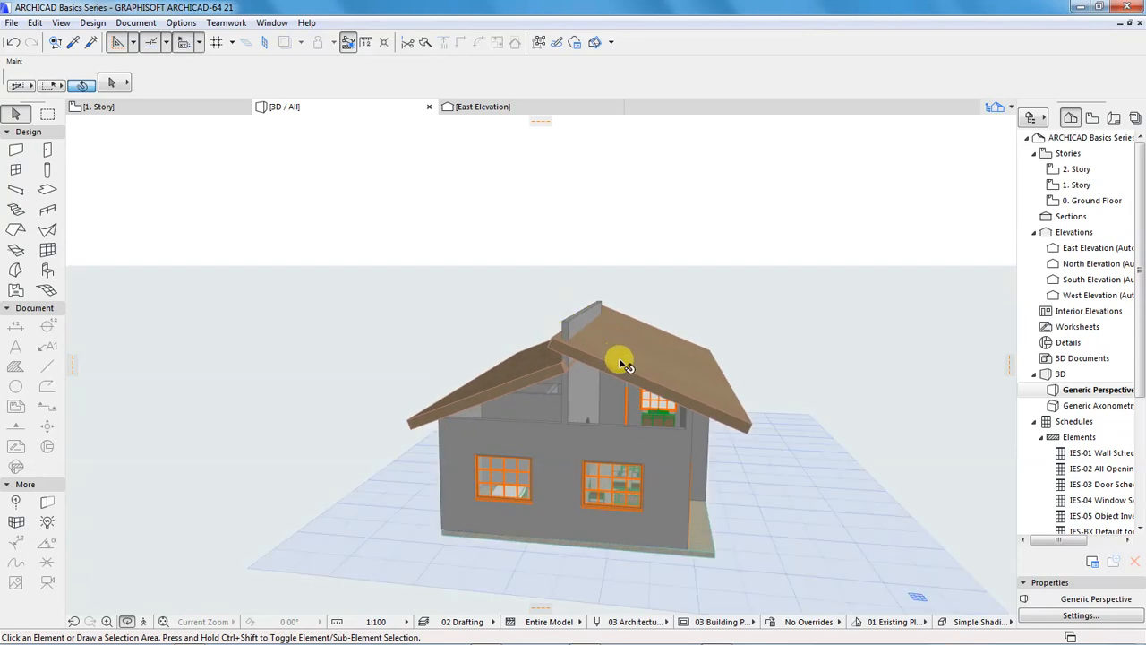
click(568, 328)
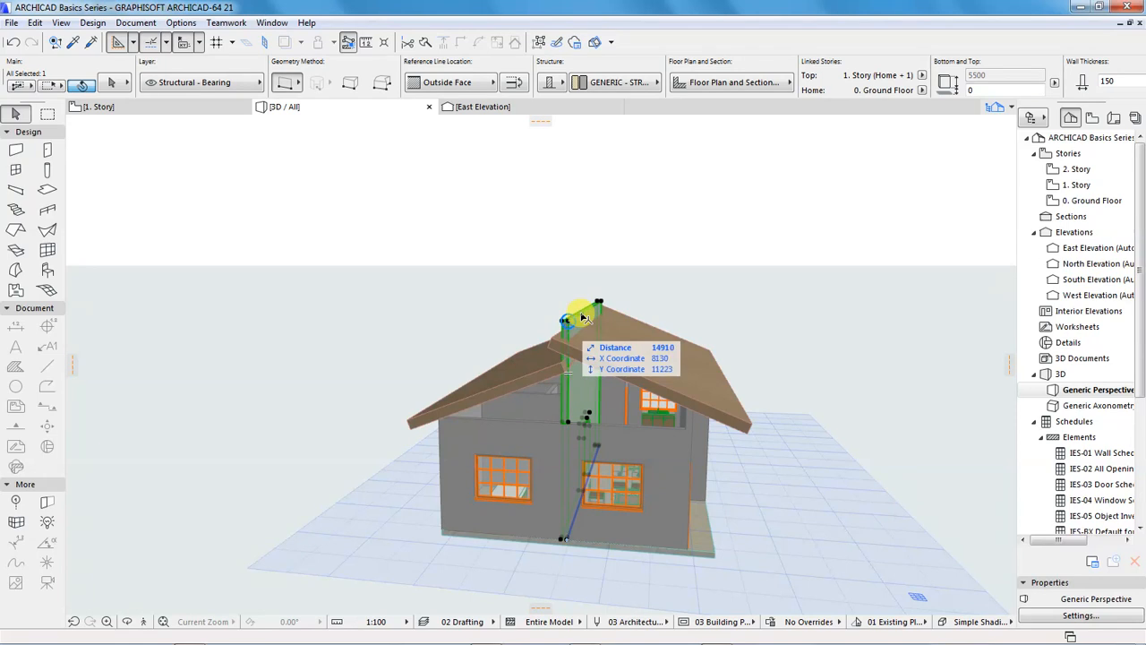
Try to trim the middle wall by picking the south roof plane as the trimming element
shift+click(682, 376)
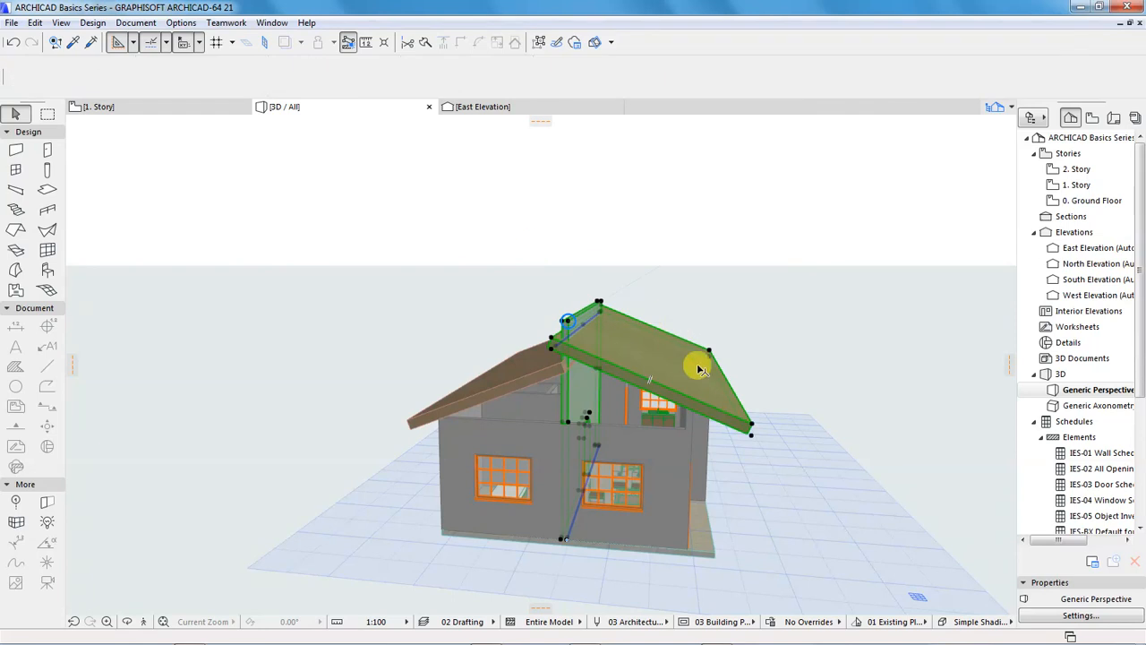
shift+click(697, 358)
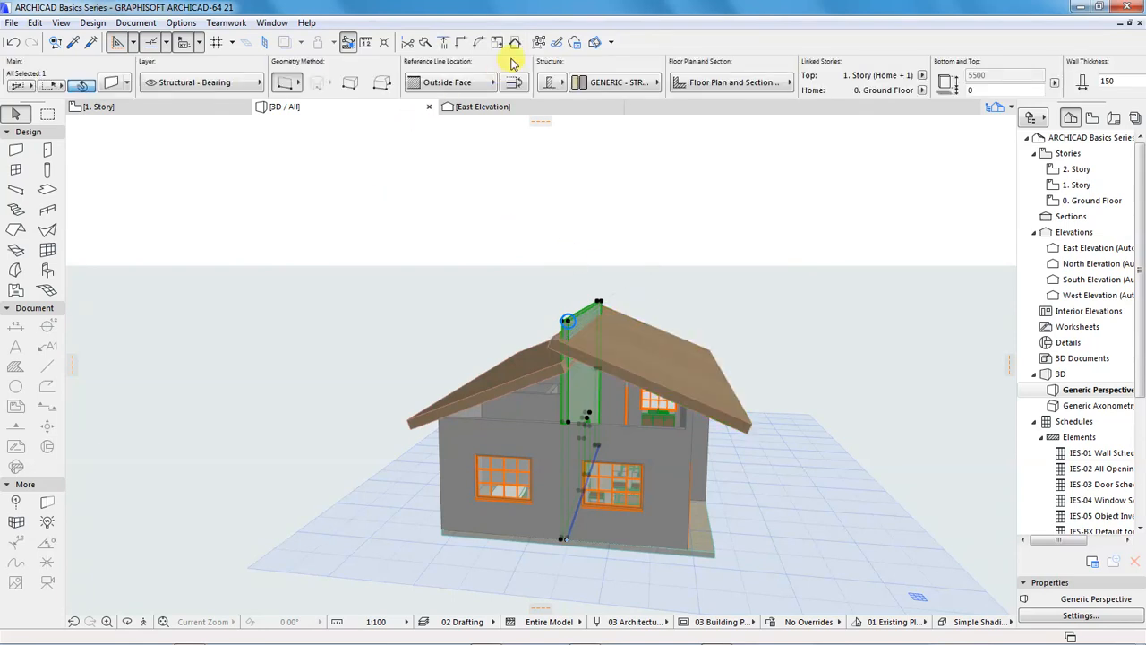
click(514, 43)
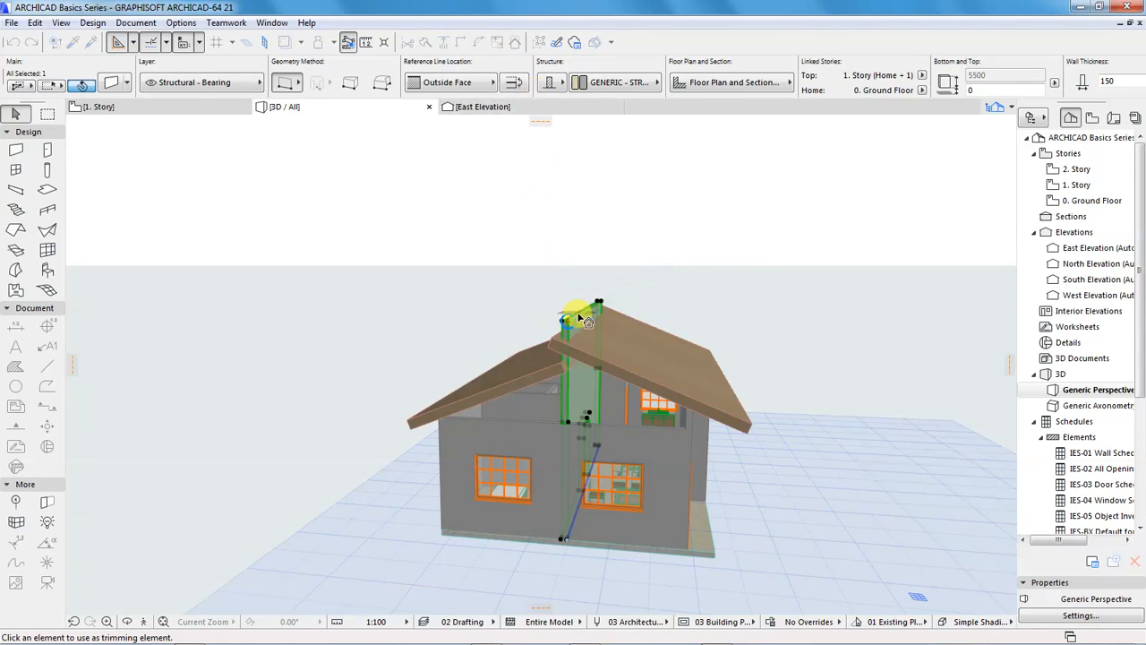
click(628, 370)
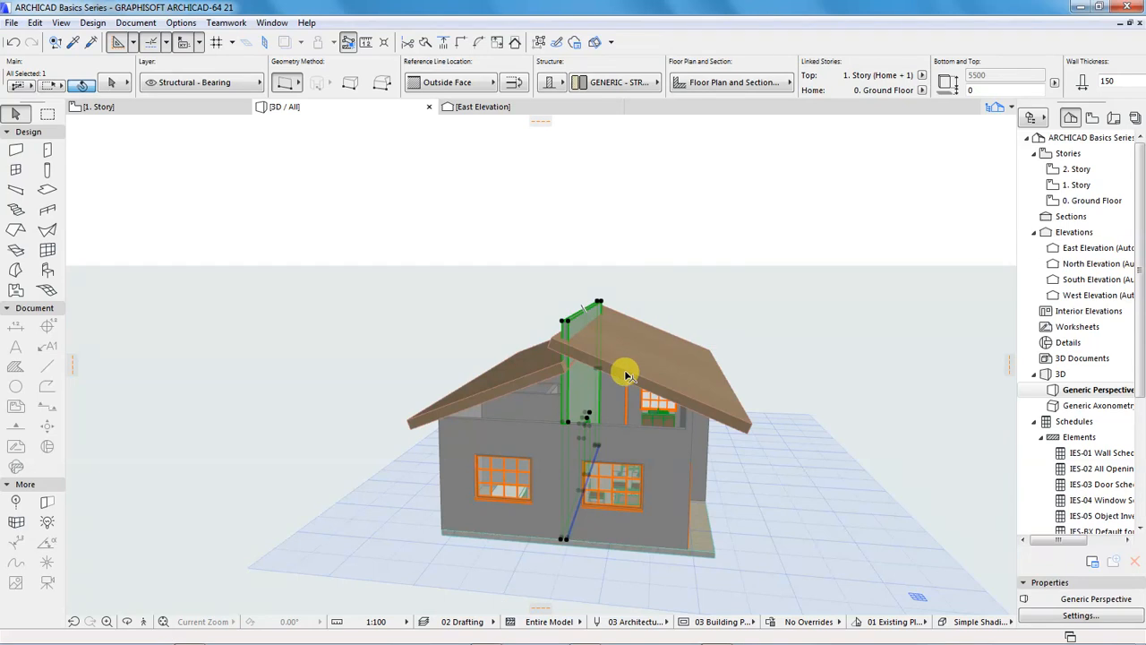
Add the south roof plane to the selection and trim the middle wall with it, using the roofs from the current selection
shift+click(628, 370)
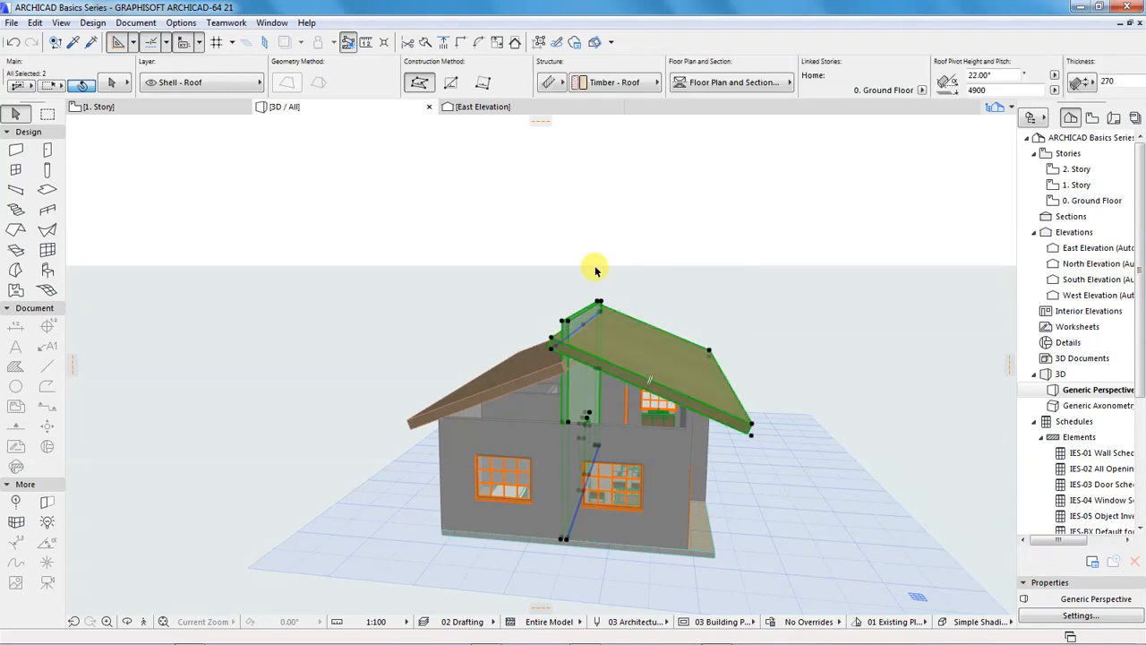
click(516, 44)
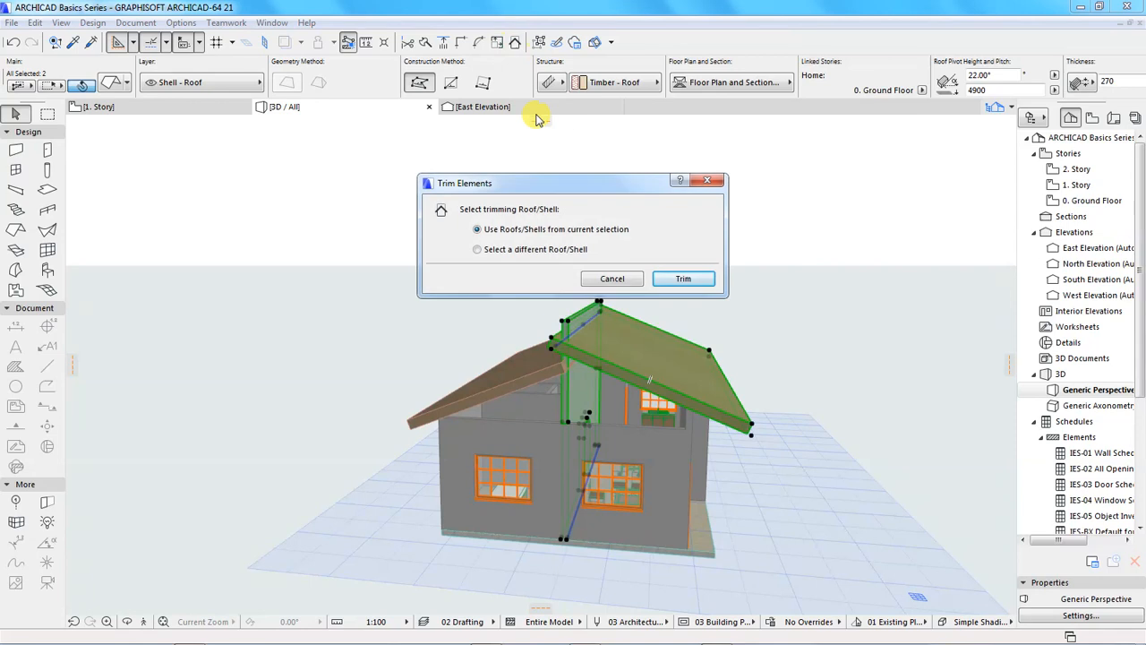
click(677, 278)
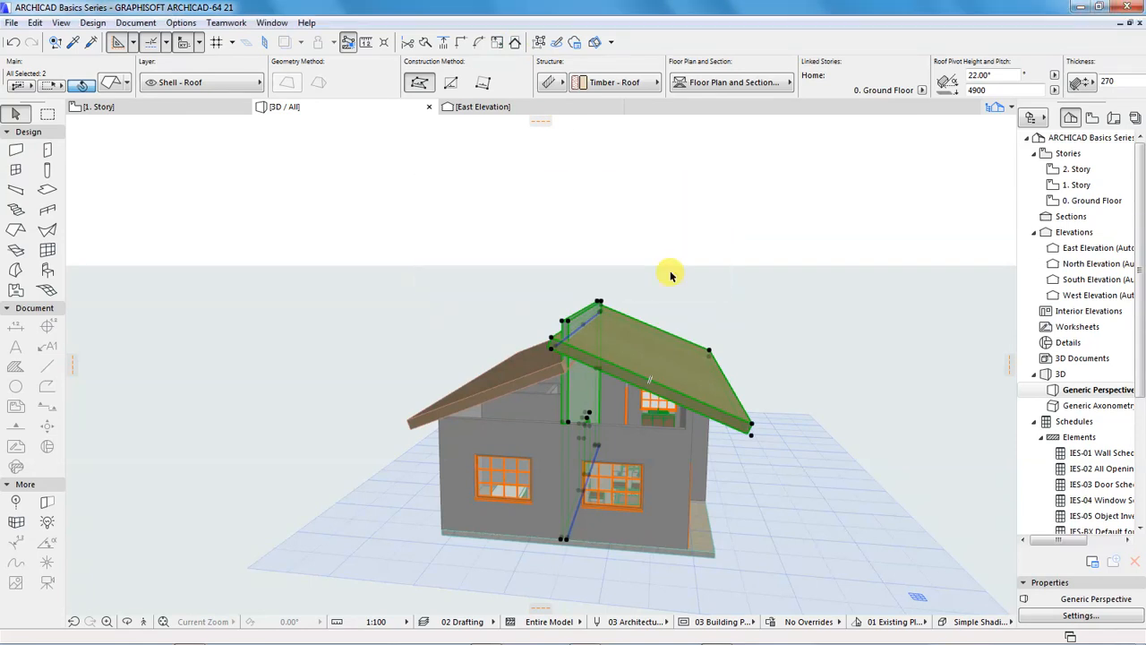
click(660, 237)
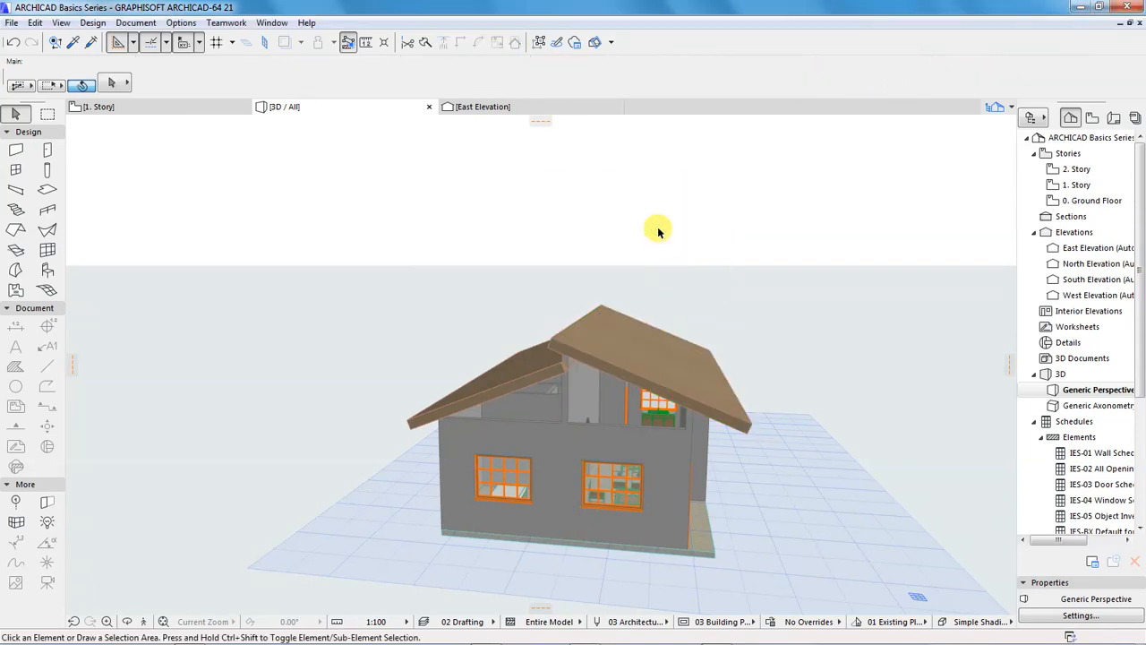
Examine the trimmed middle wall and the remaining gaps between walls and roof from both gable ends
shift+middle_drag(532, 392, 686, 389)
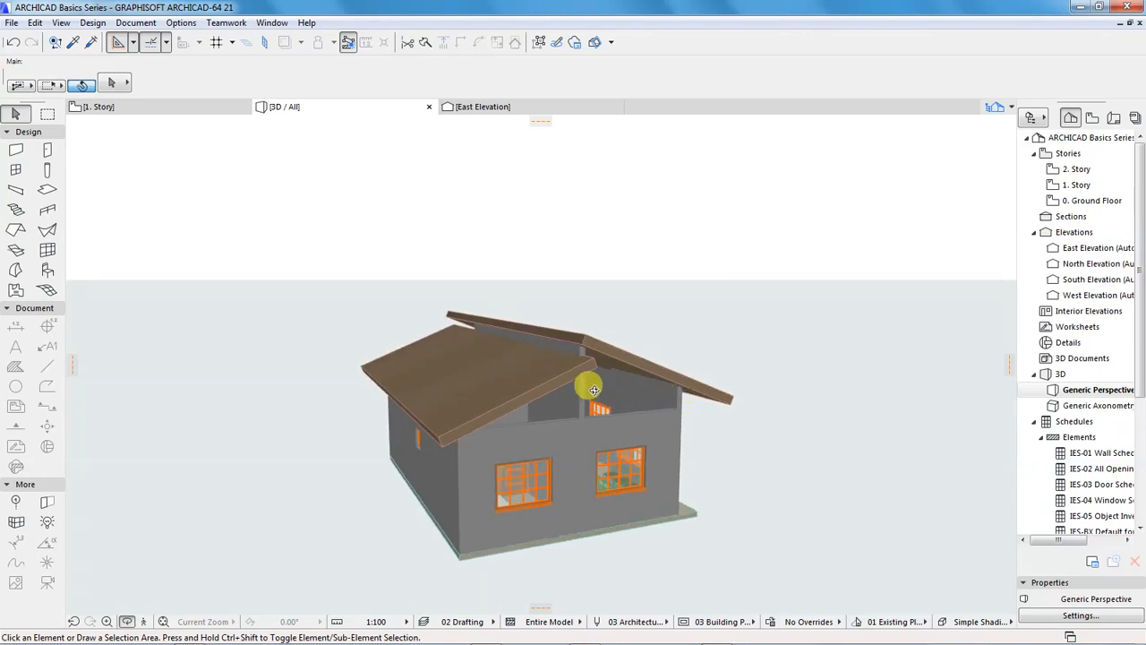
shift+middle_drag(448, 376, 652, 374)
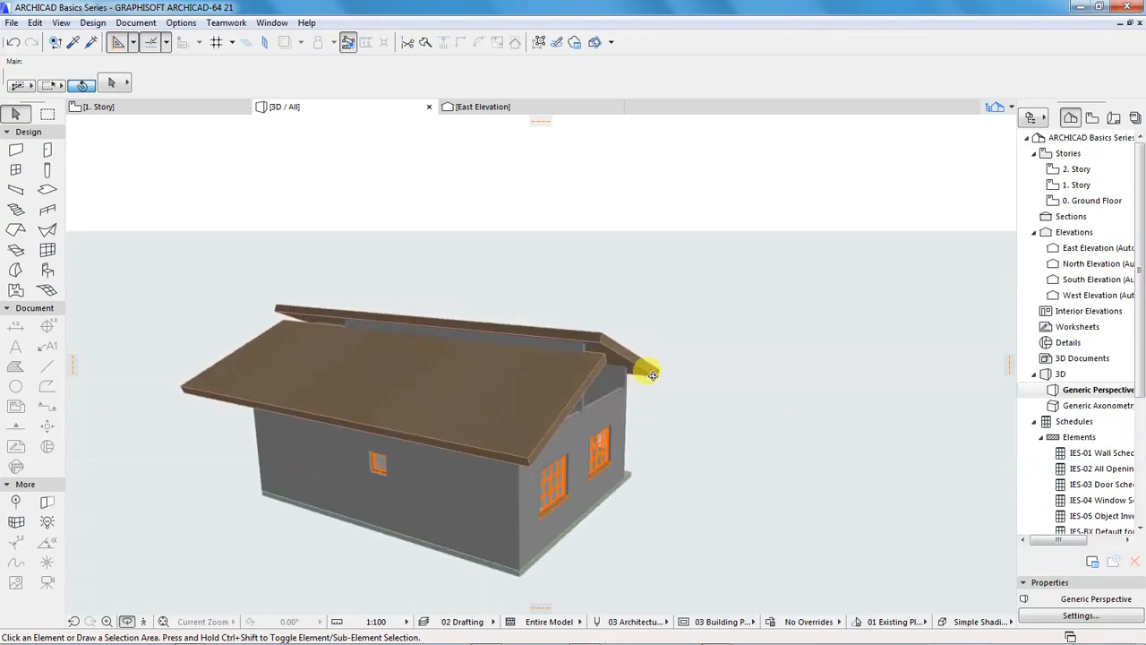
shift+middle_drag(484, 382, 524, 404)
scroll(537, 399, up, 3)
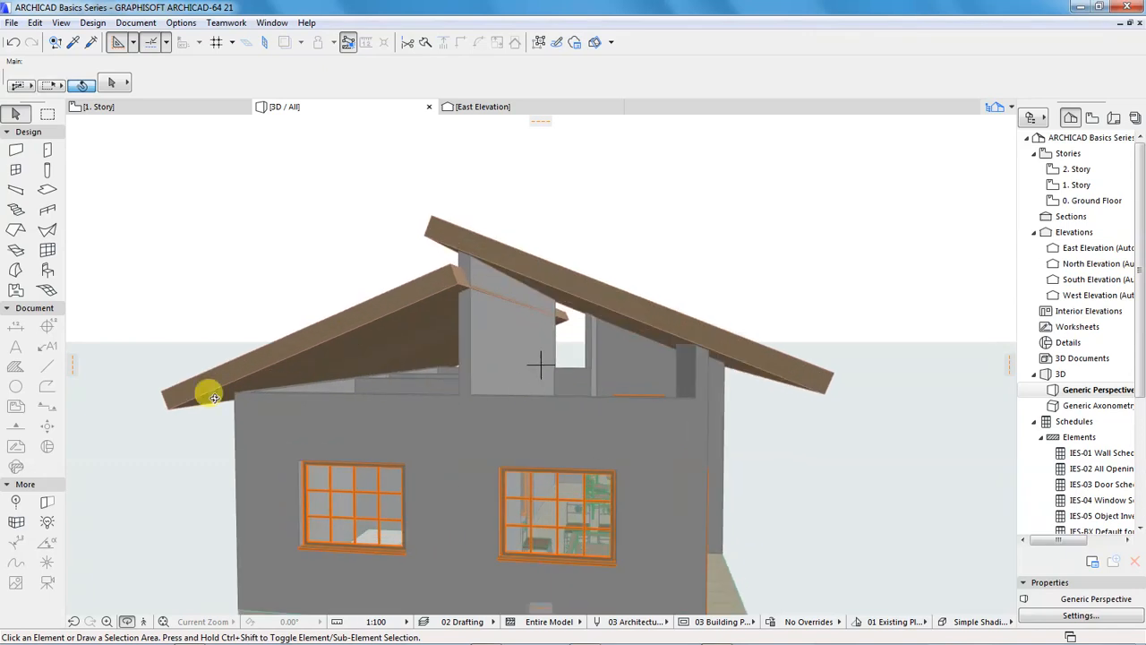
shift+middle_drag(546, 331, 525, 397)
mouse_move(640, 399)
shift+middle_down()
mouse_move(435, 248)
mouse_move(724, 325)
mouse_move(704, 394)
mouse_move(652, 396)
shift+middle_up()
scroll(704, 314, up, 5)
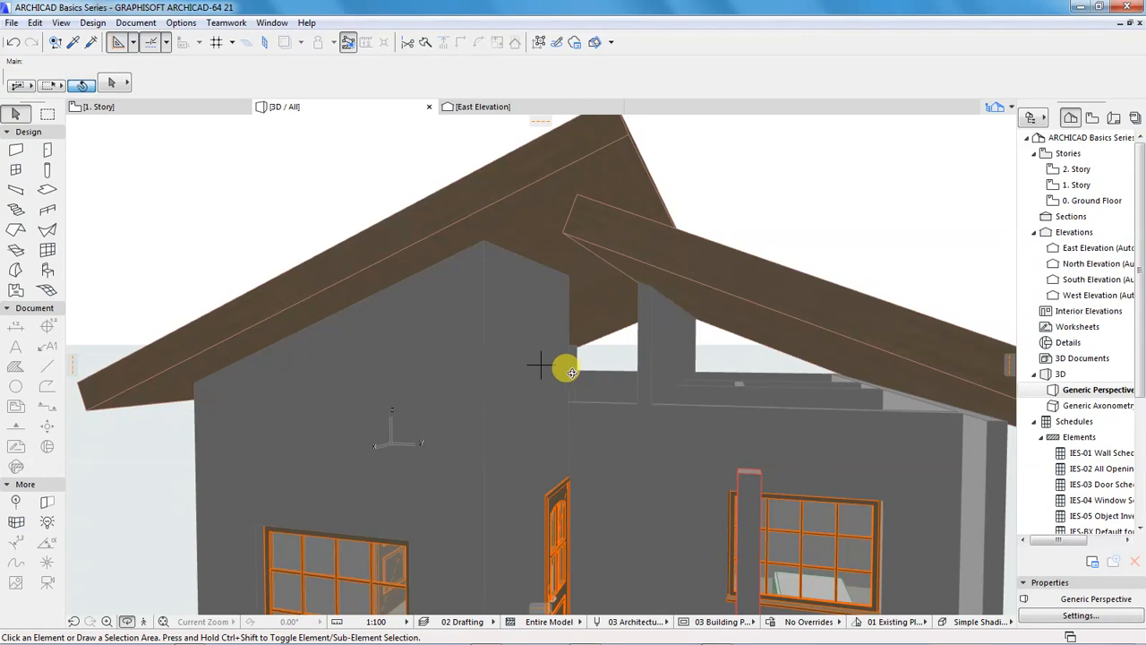
scroll(470, 313, down, 5)
mouse_move(445, 345)
shift+middle_down()
mouse_move(606, 435)
mouse_move(534, 412)
mouse_move(573, 394)
mouse_move(582, 399)
mouse_move(540, 409)
shift+middle_up()
Set the top offset of the recessed porch wall with the window to 2500 mm above 1. Story
click(501, 412)
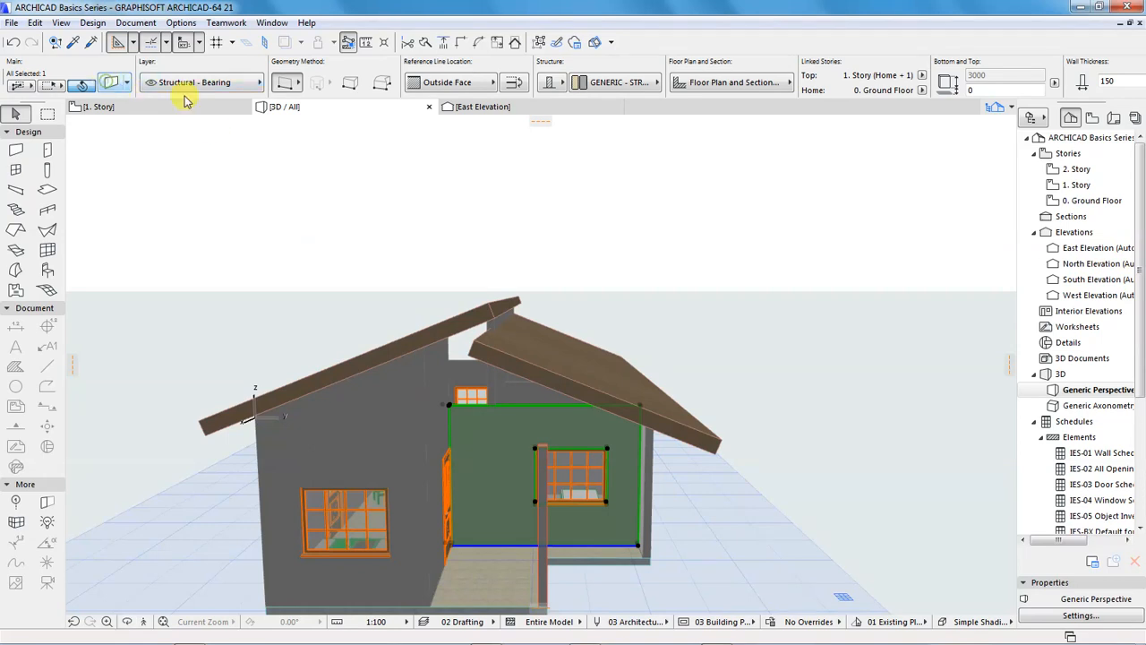
key(ctrl+t)
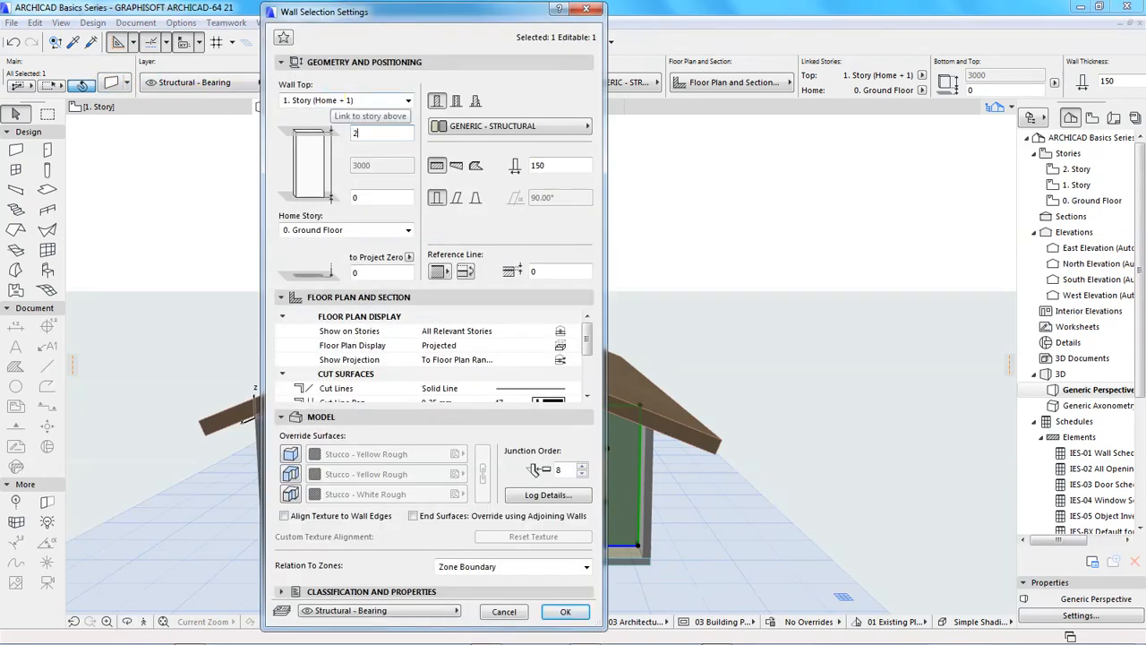
text(2500)
key(Return)
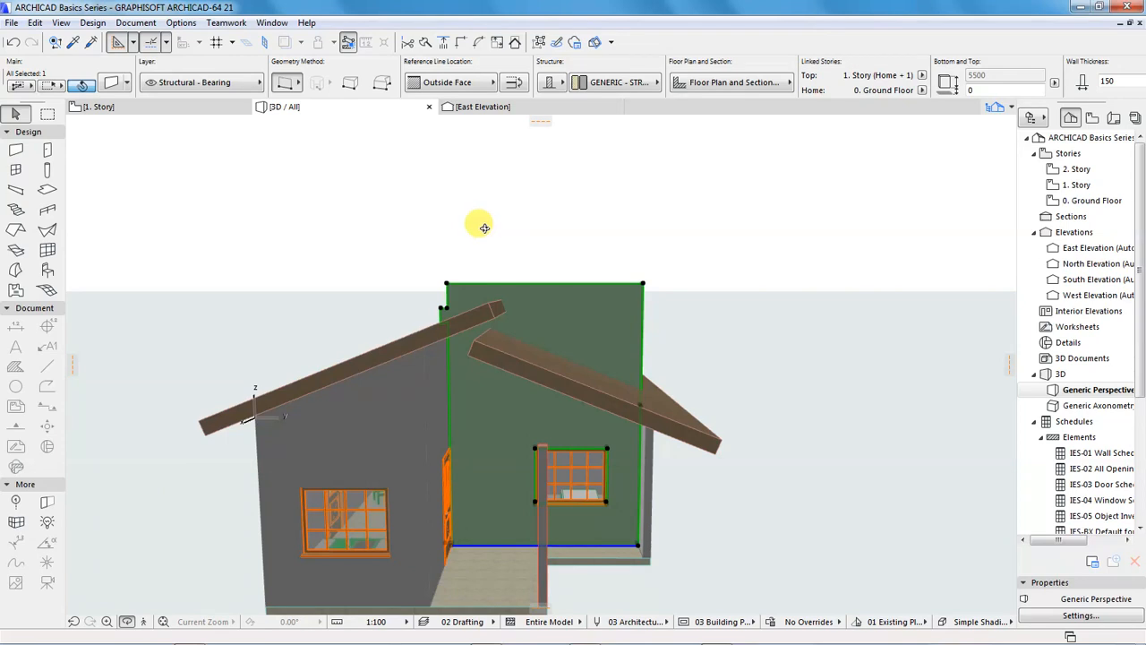
Trim the raised porch wall with the north roof plane, using the roofs from the current selection
scroll(475, 228, down, 3)
shift+middle_drag(463, 289, 350, 269)
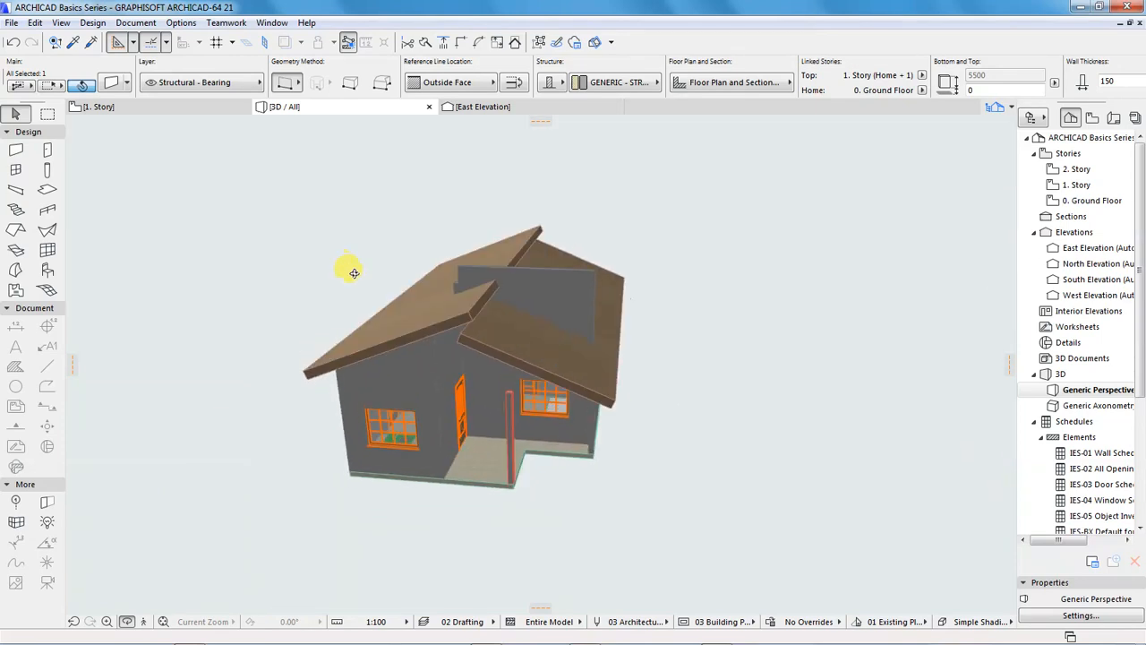
scroll(459, 287, up, 2)
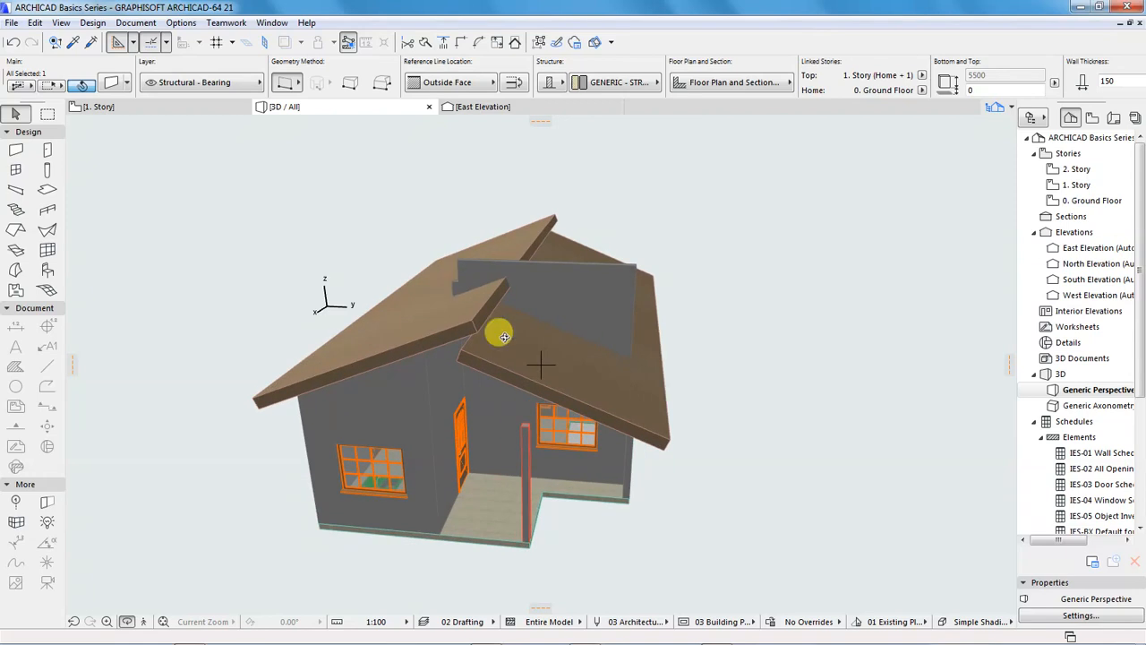
shift+middle_drag(501, 373, 522, 350)
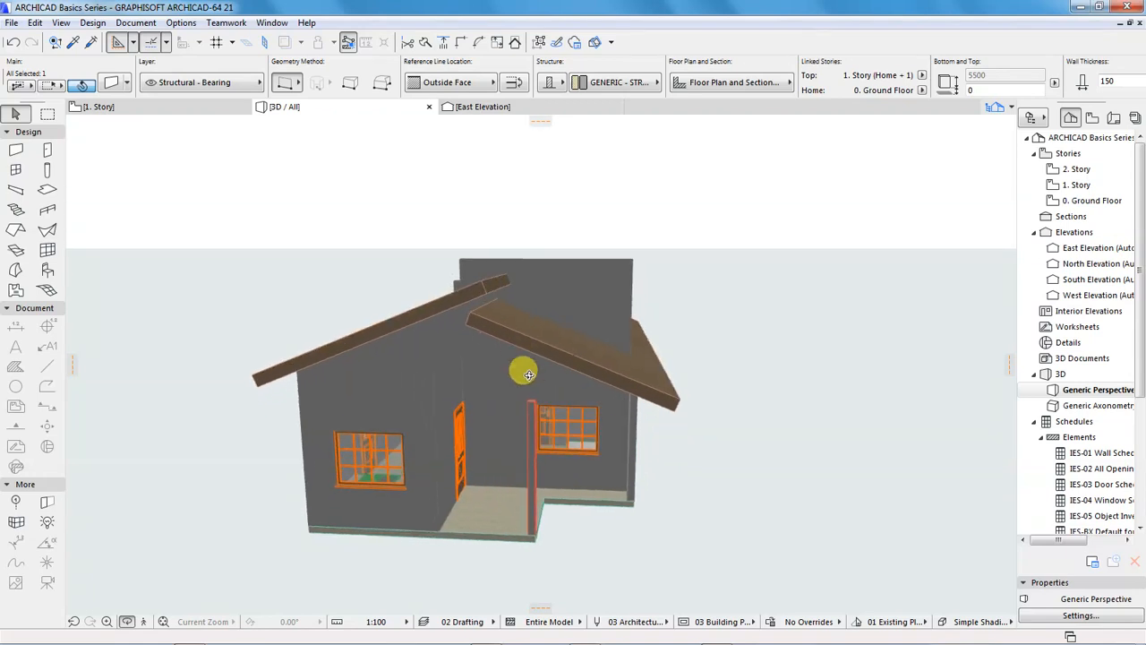
shift+middle_drag(476, 302, 483, 298)
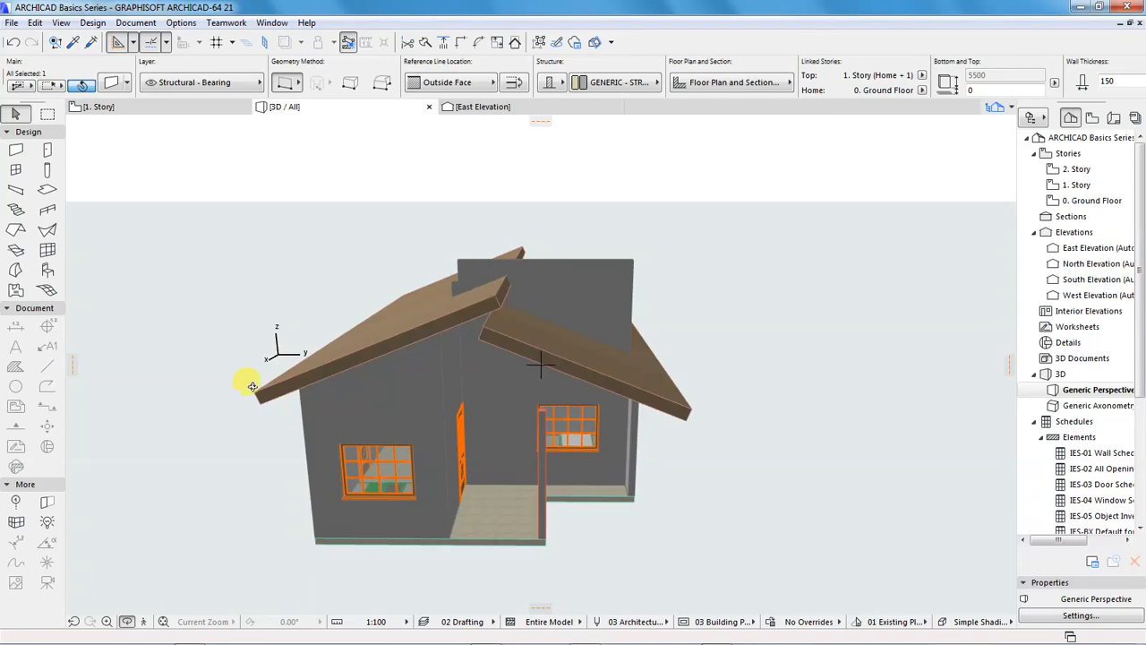
mouse_move(341, 403)
mouse_down()
mouse_move(340, 390)
mouse_move(324, 397)
mouse_move(330, 408)
mouse_up()
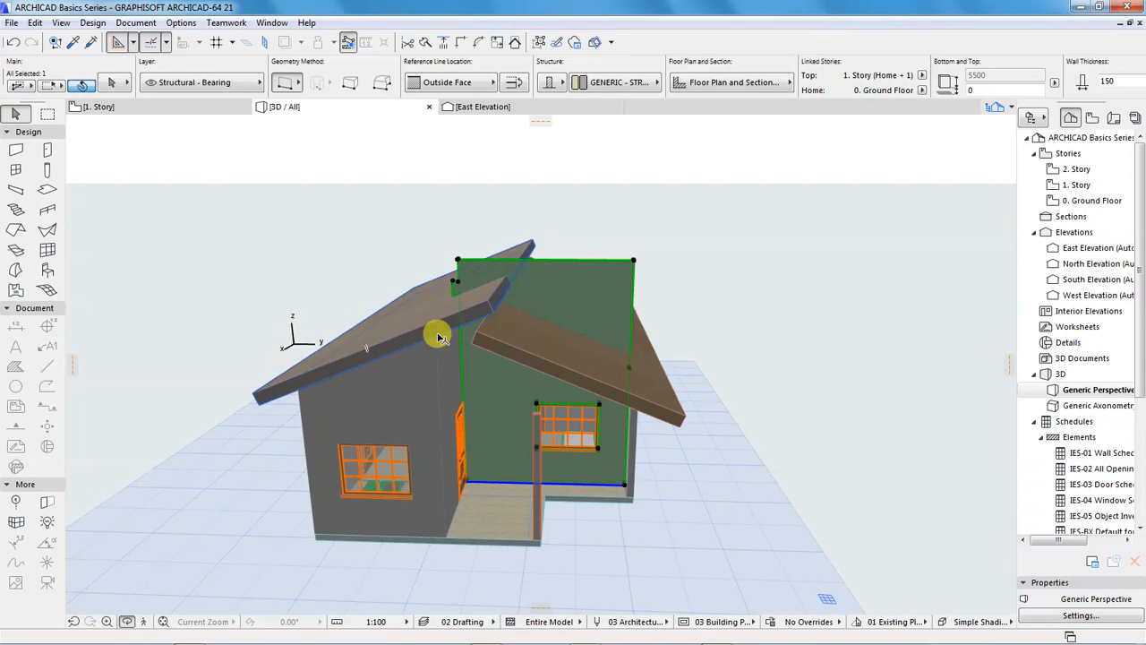
shift+click(530, 357)
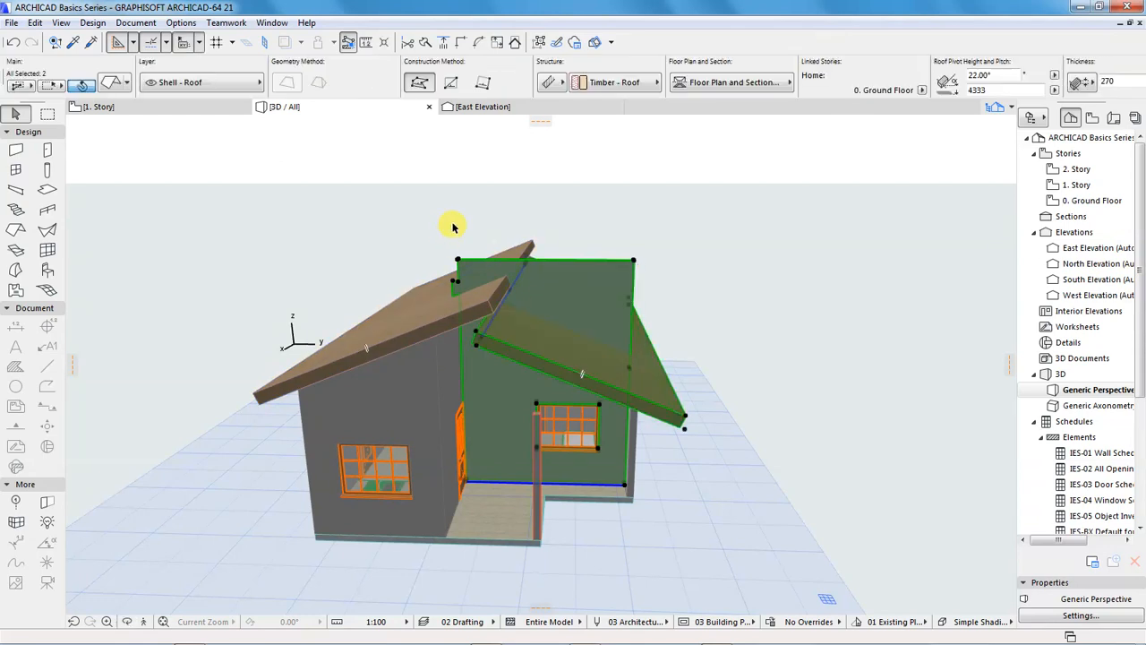
click(515, 42)
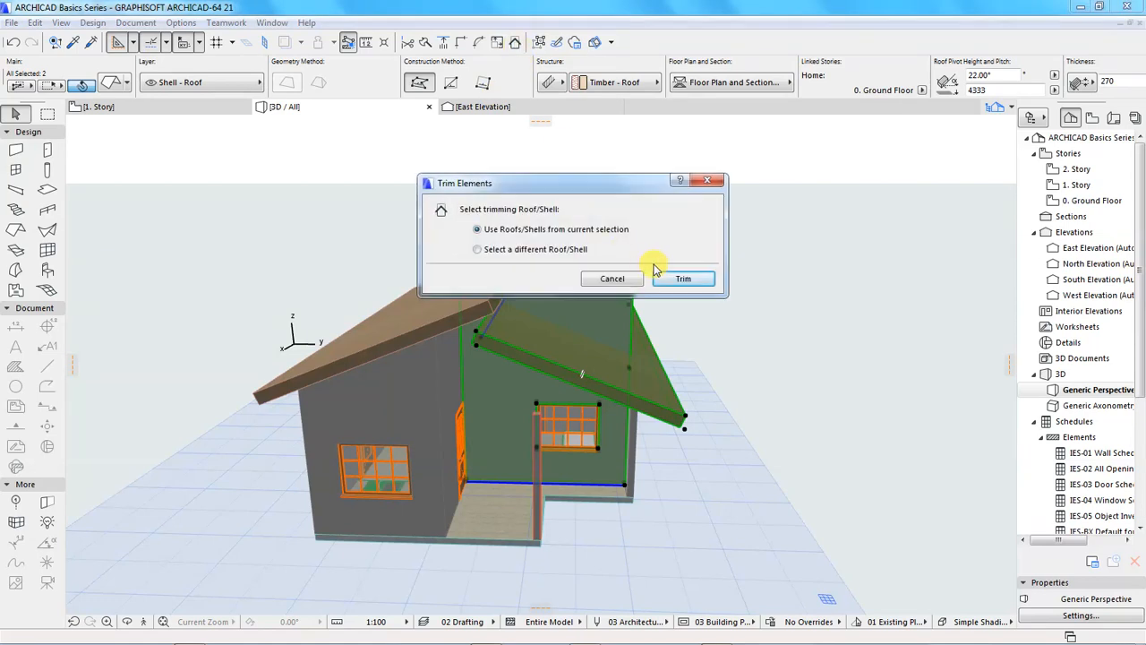
click(680, 278)
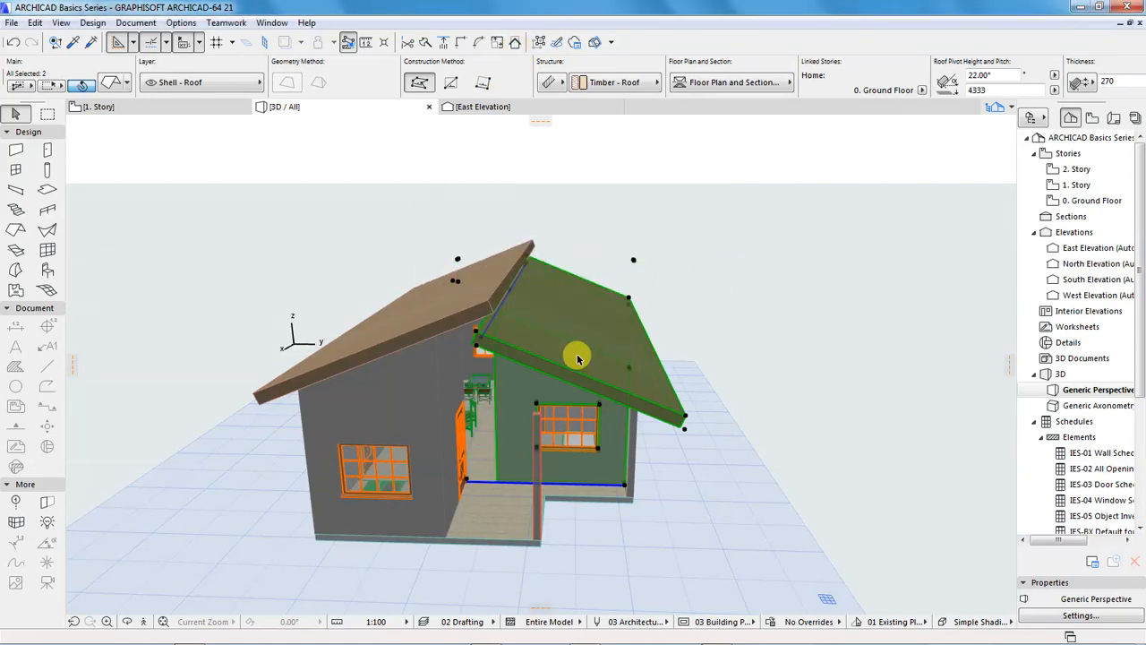
click(715, 252)
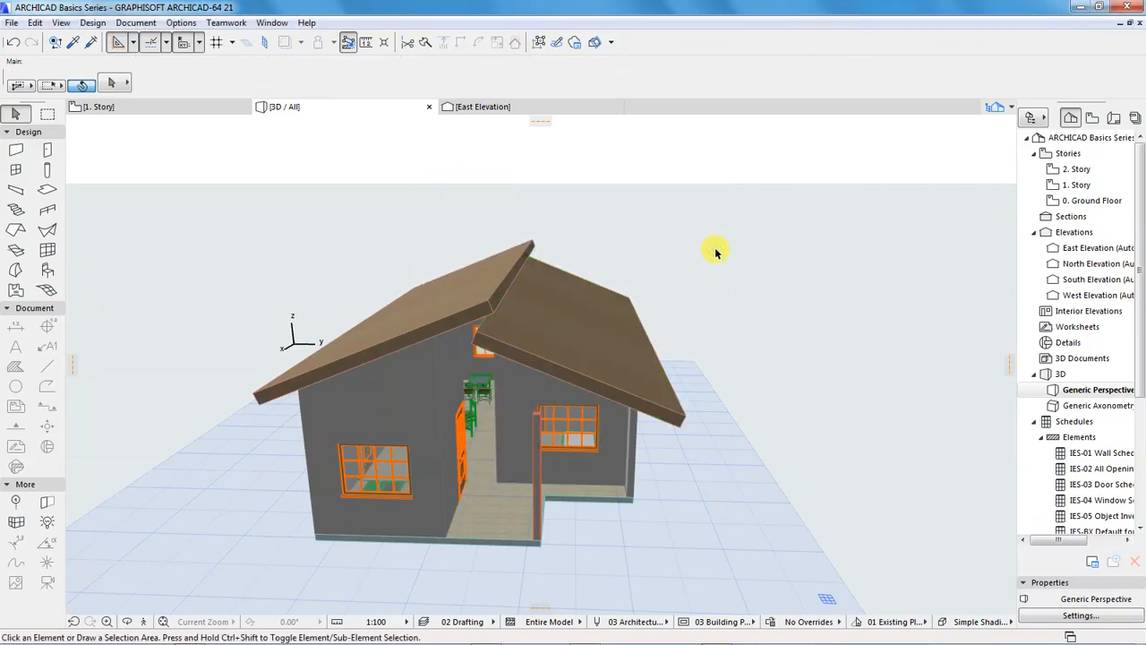
mouse_move(545, 443)
shift+middle_down()
mouse_move(465, 467)
mouse_move(499, 431)
mouse_move(556, 455)
shift+middle_up()
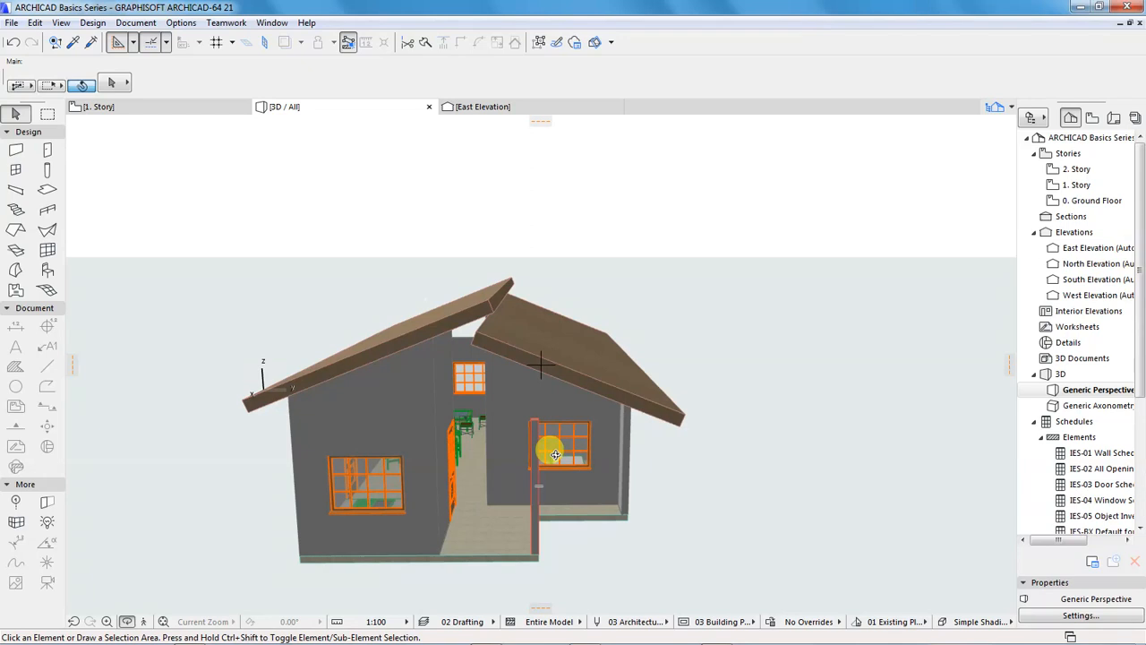
Undo the trim of the raised porch wall with the north roof plane
key(Escape)
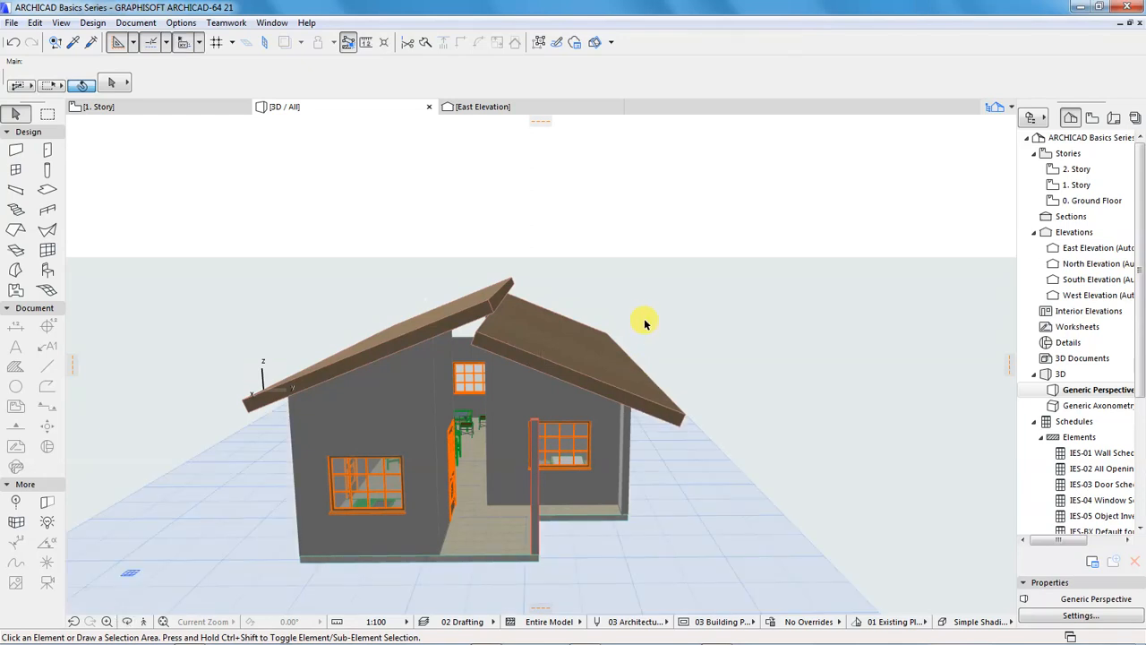
key(ctrl+z)
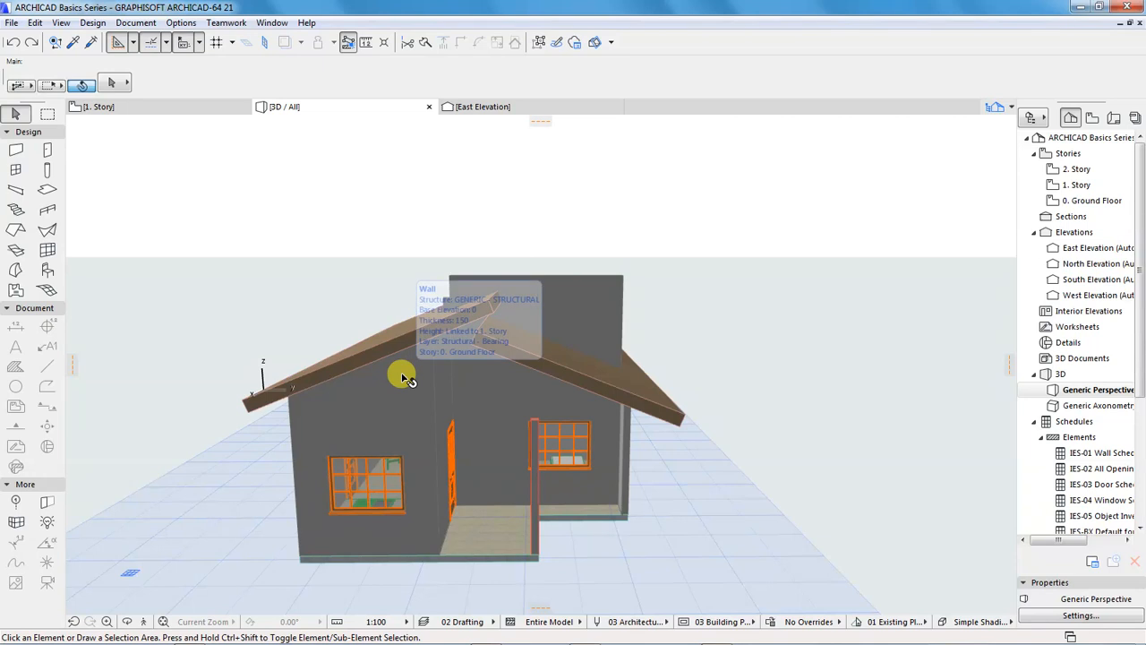
click(187, 107)
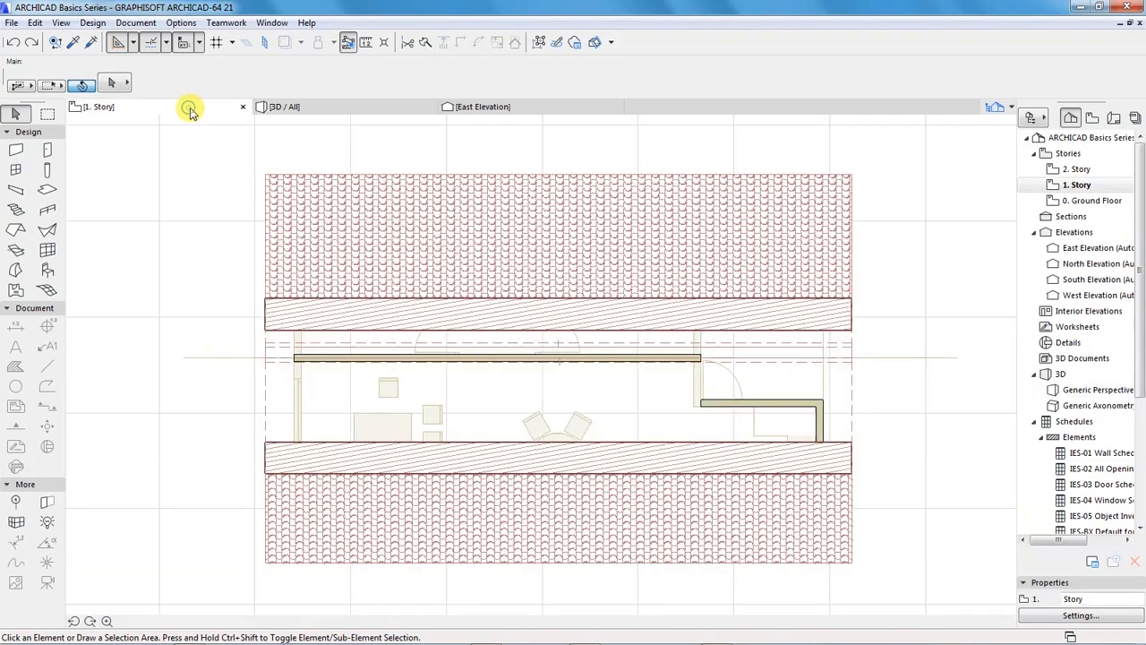
click(305, 105)
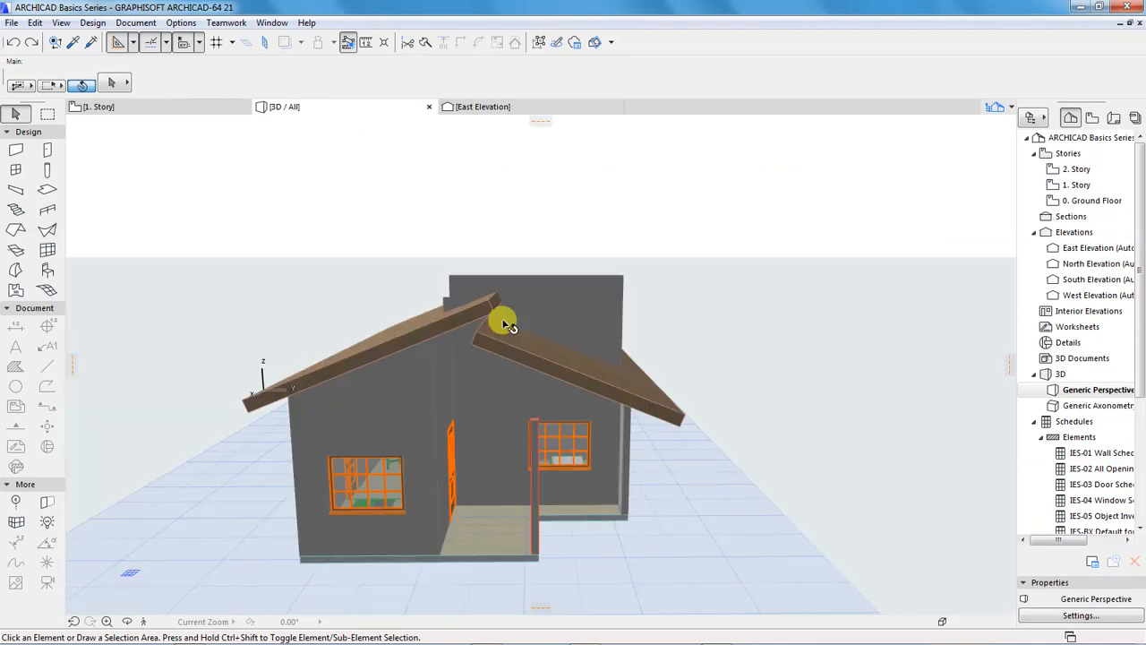
click(505, 319)
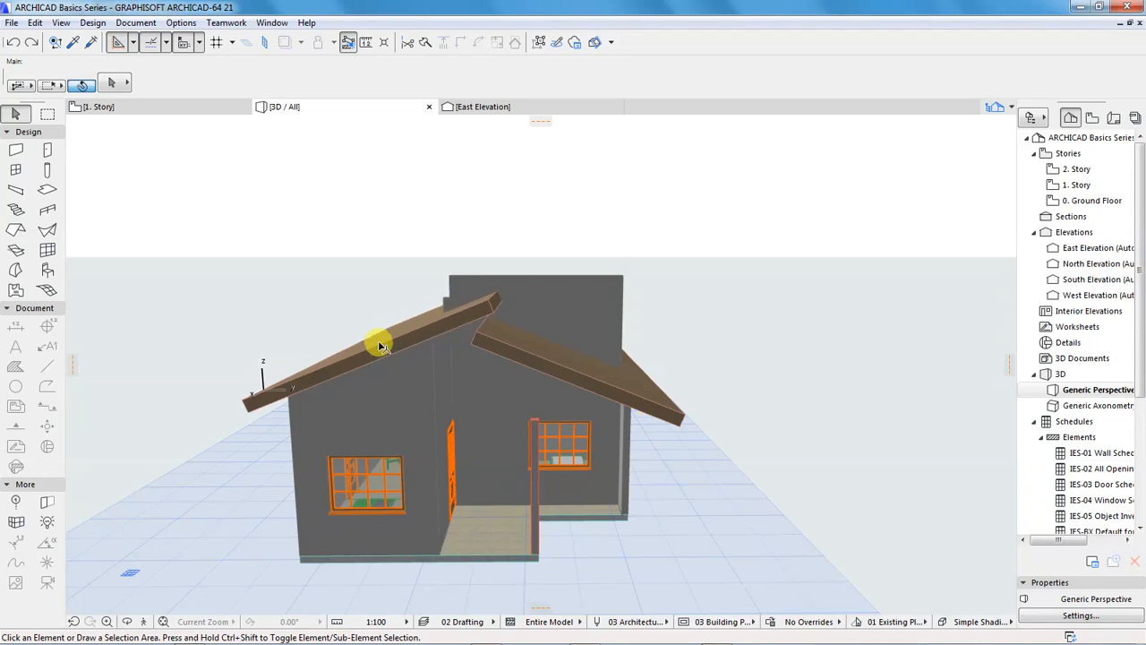
Examine where the raised porch wall beside Bedroom 1 crosses the roof pivot line, comparing the story plans with the 3D view
click(141, 106)
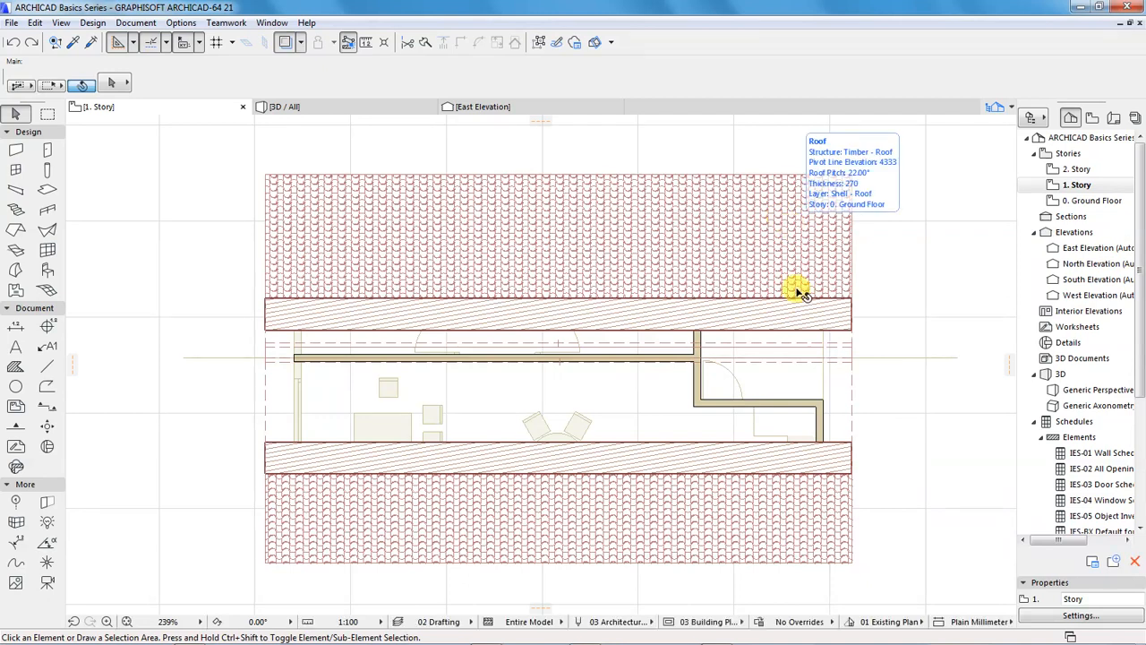
click(1067, 203)
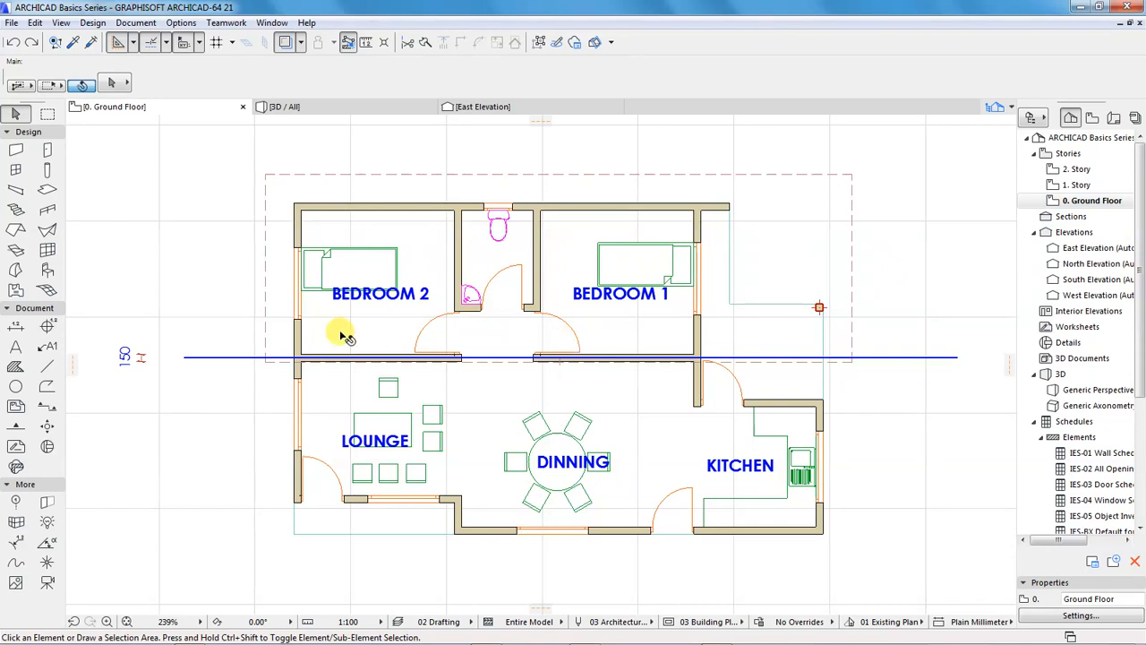
scroll(322, 336, down, 6)
scroll(439, 328, up, 5)
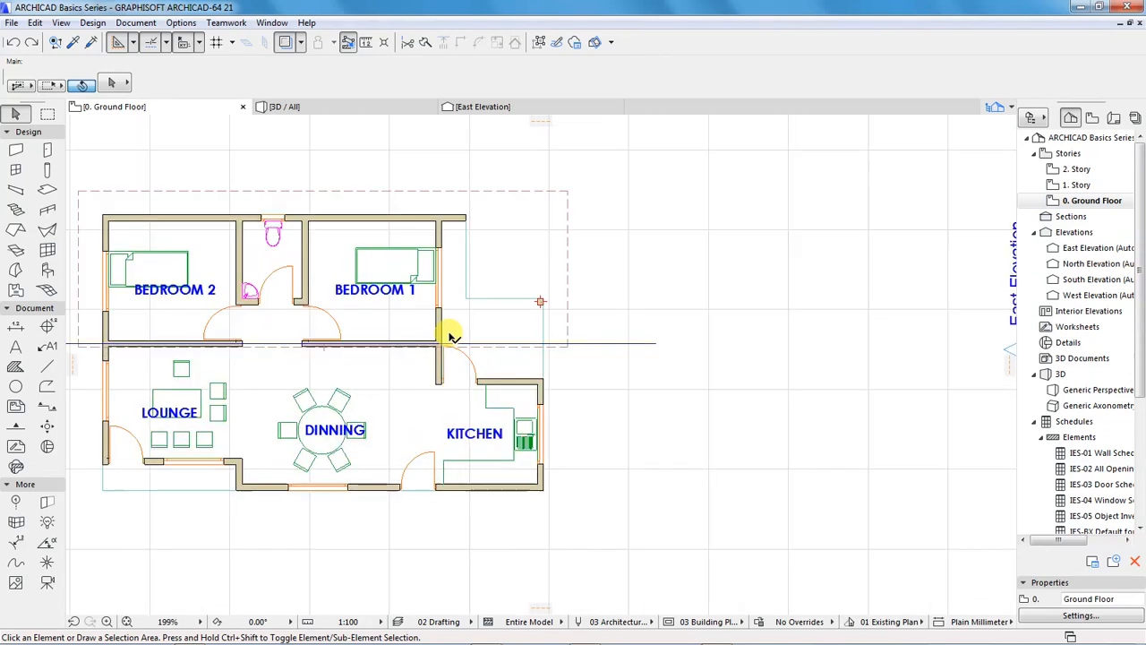
click(325, 110)
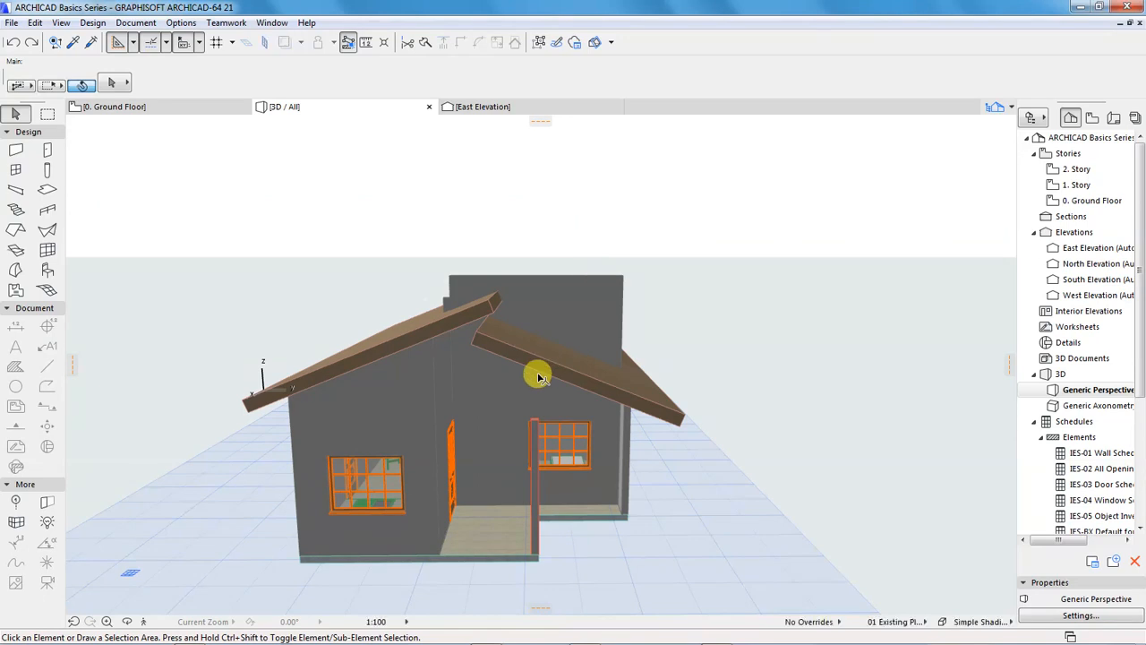
shift+middle_drag(477, 399, 416, 408)
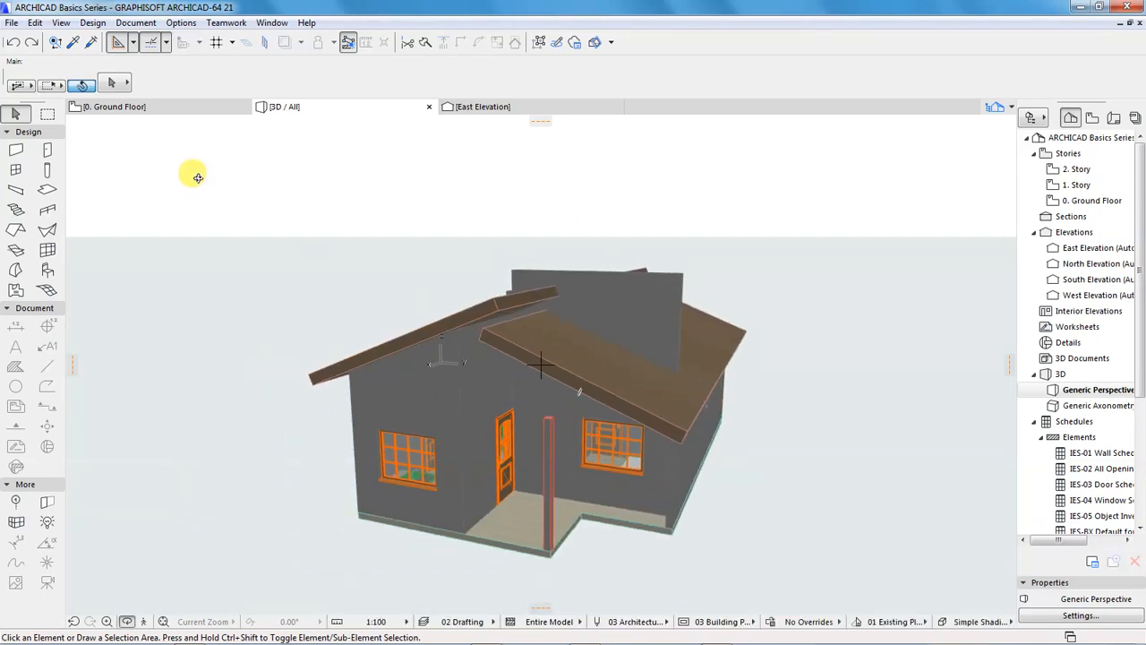
click(157, 109)
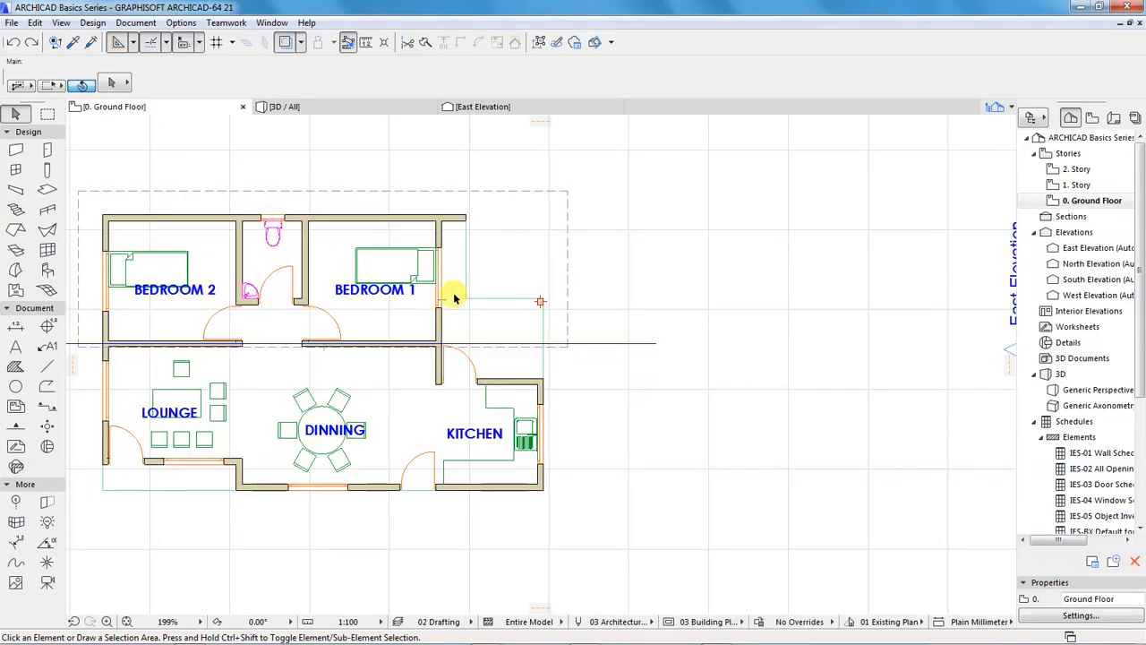
click(455, 320)
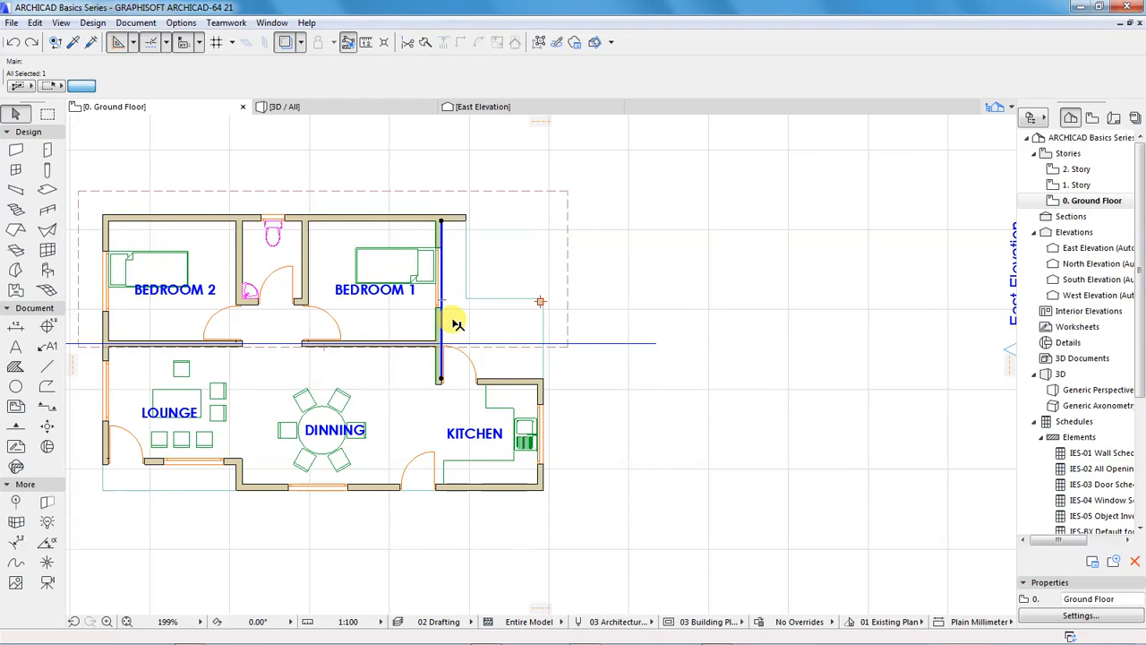
click(642, 249)
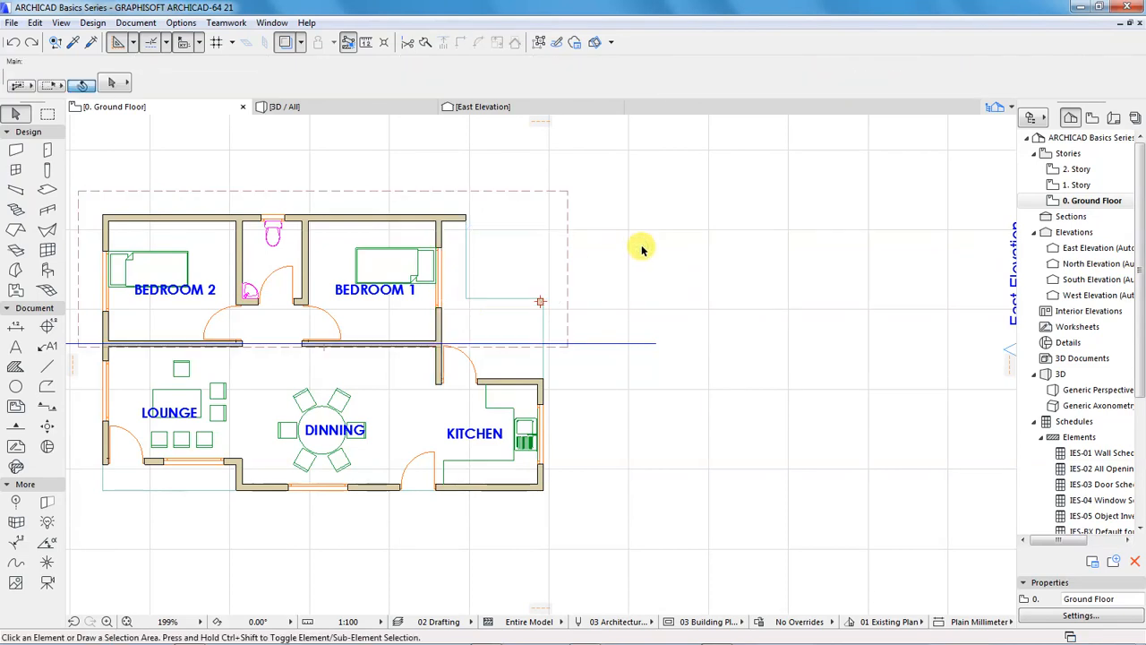
Split the wall between Bedroom 1 and the porch along the roof pivot line at the middle wall, picking the kitchen side
click(440, 313)
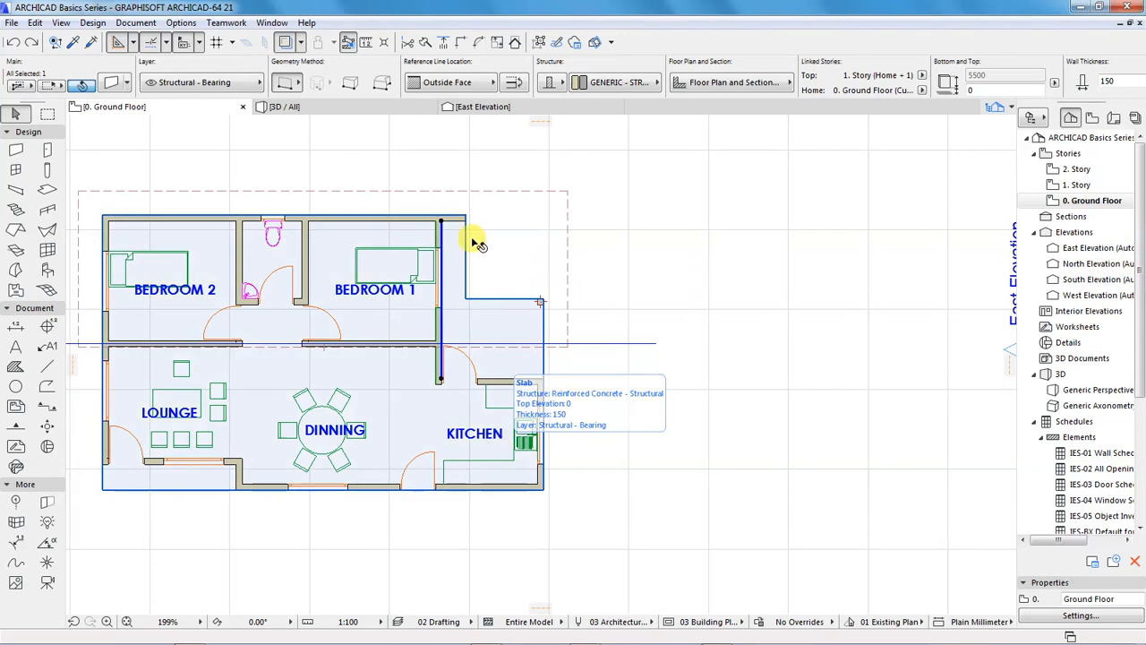
click(426, 43)
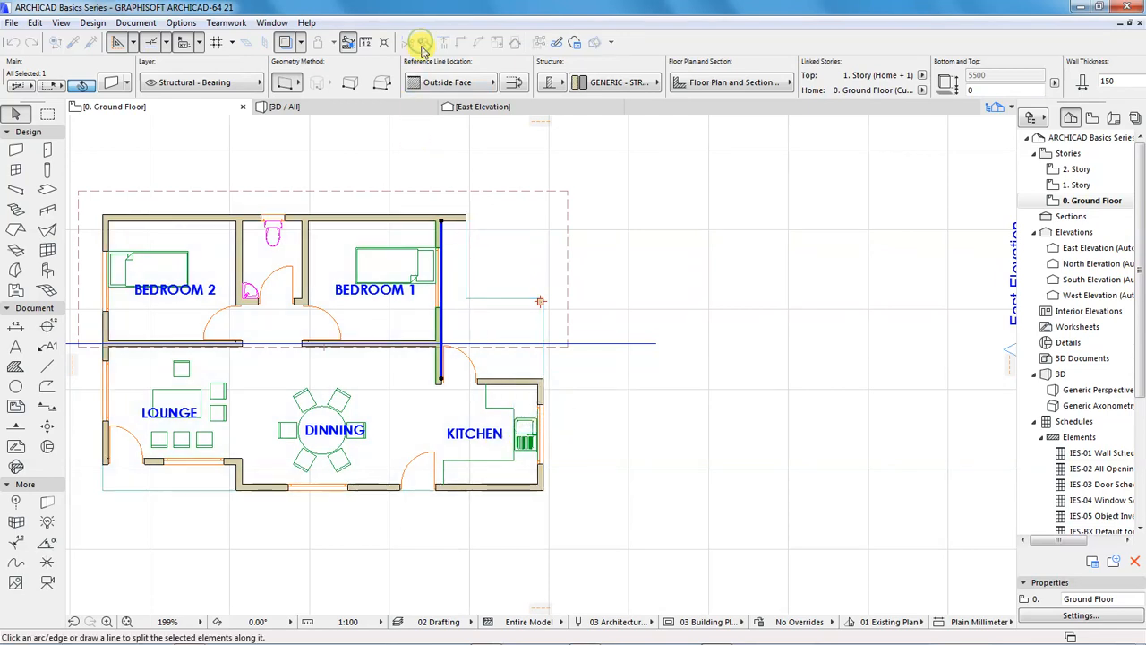
scroll(440, 355, up, 5)
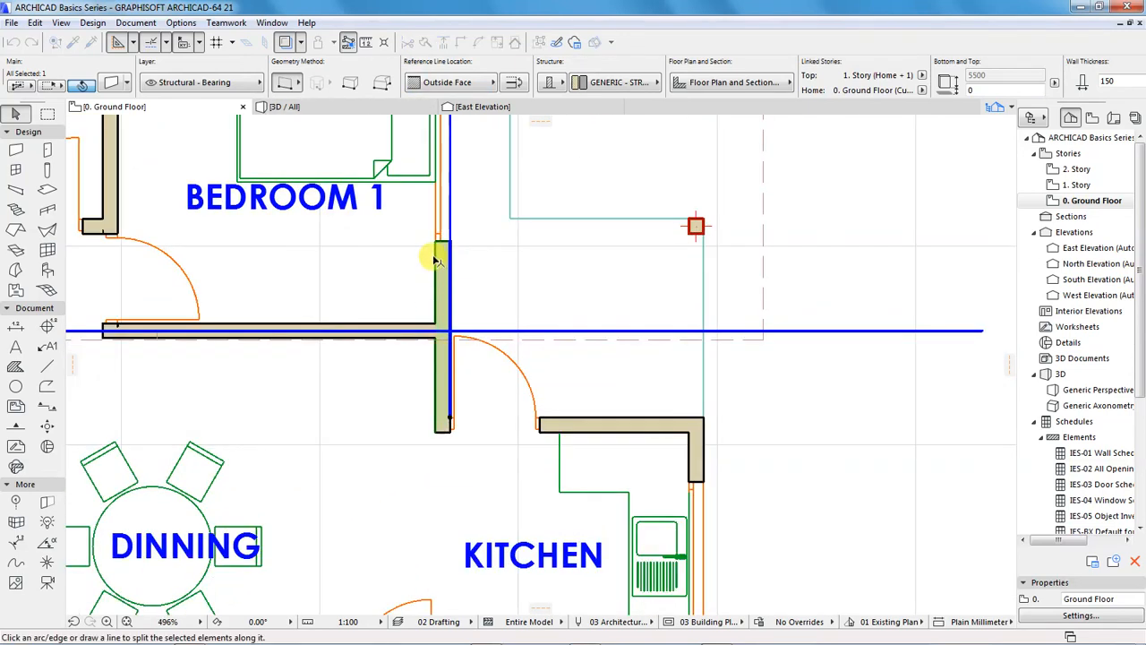
scroll(443, 335, up, 3)
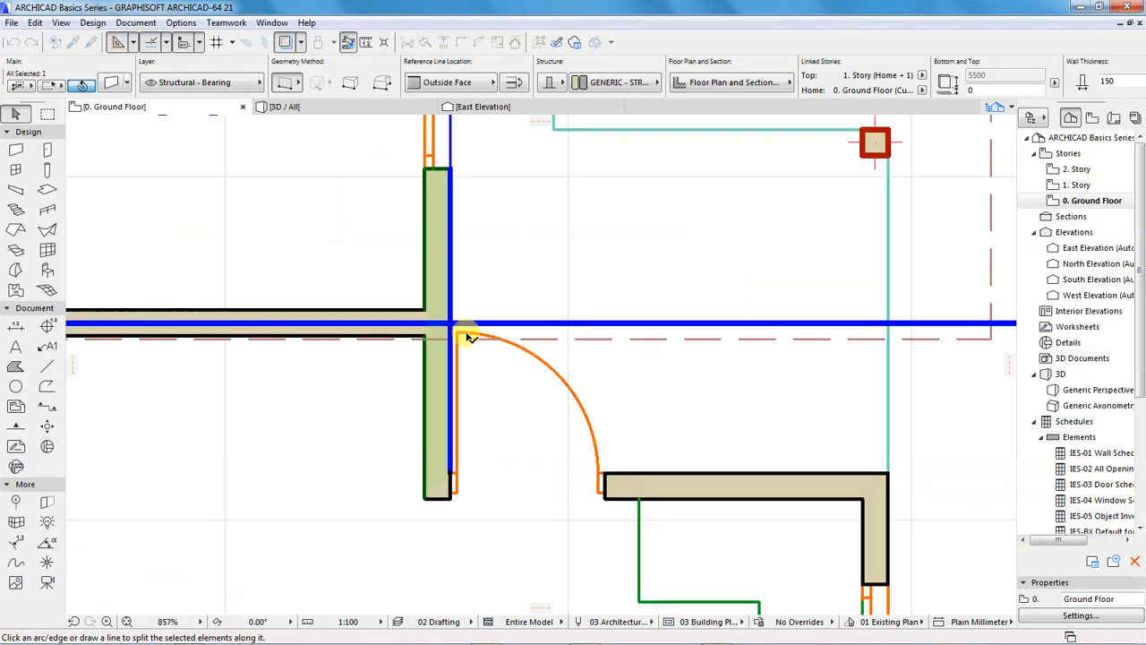
scroll(498, 335, down, 3)
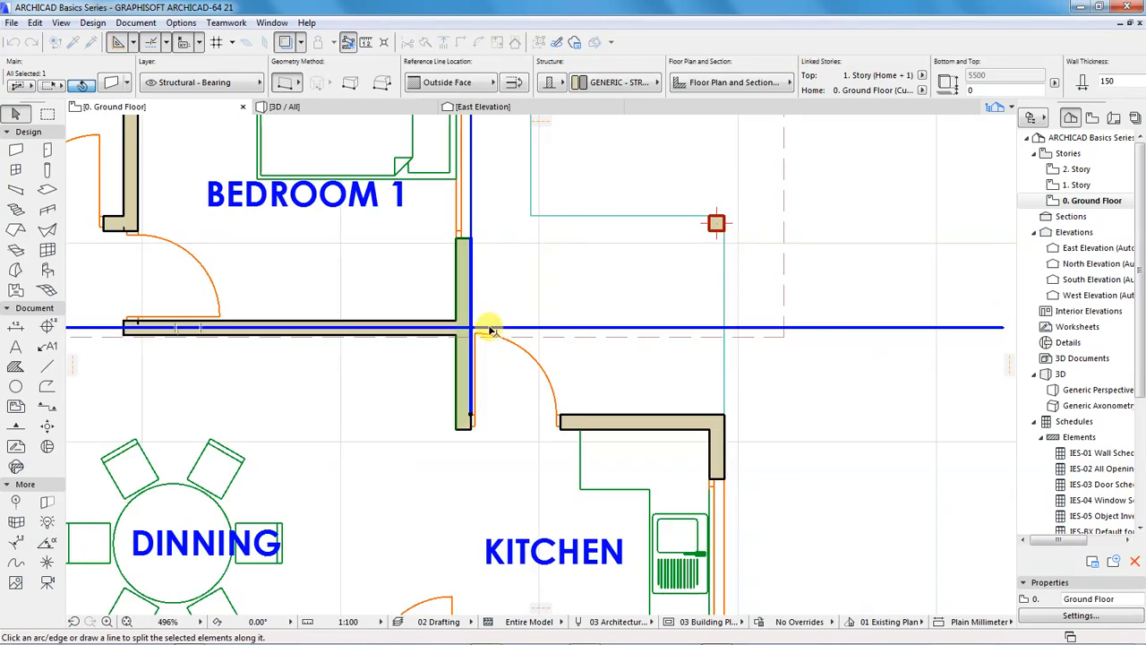
scroll(475, 330, up, 1)
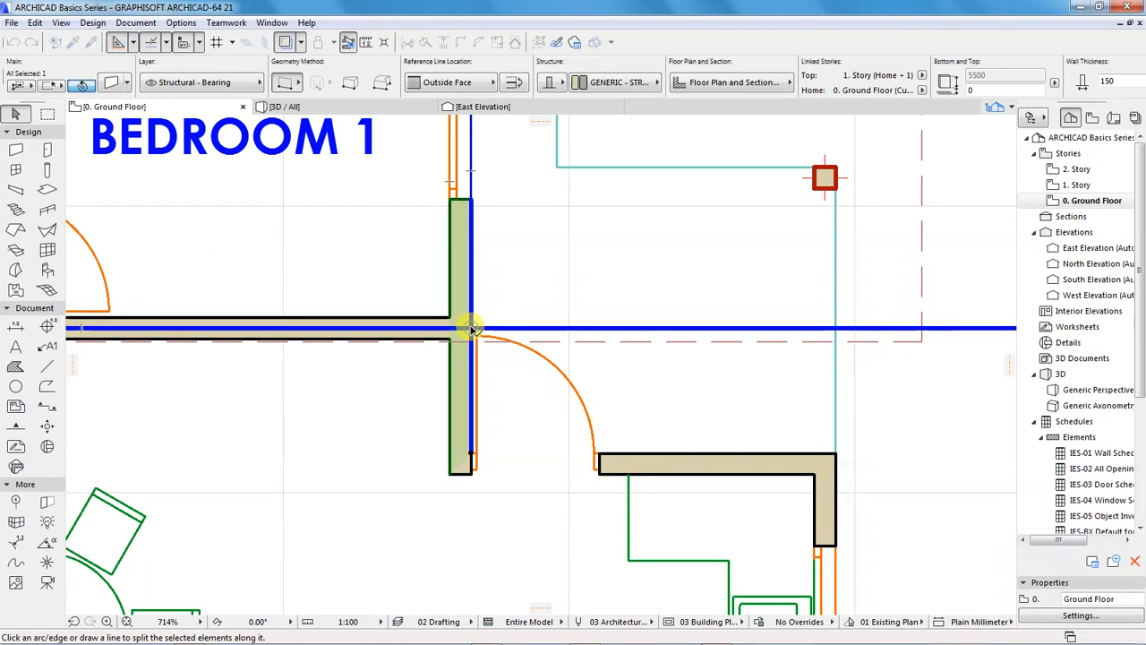
scroll(430, 335, down, 3)
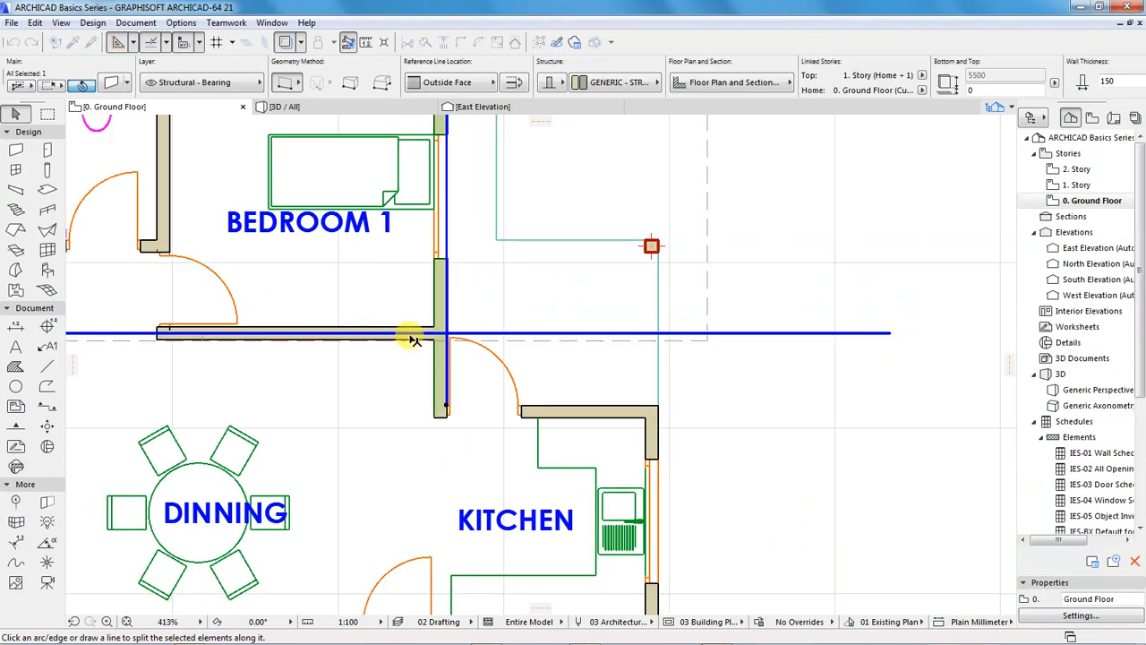
click(456, 324)
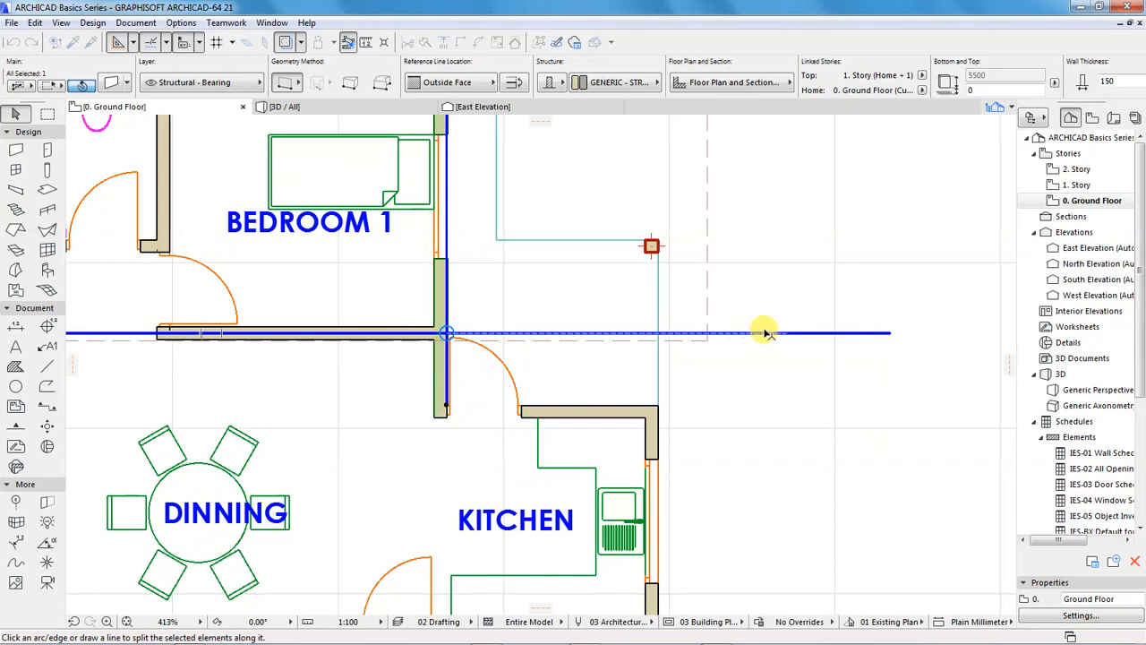
click(889, 333)
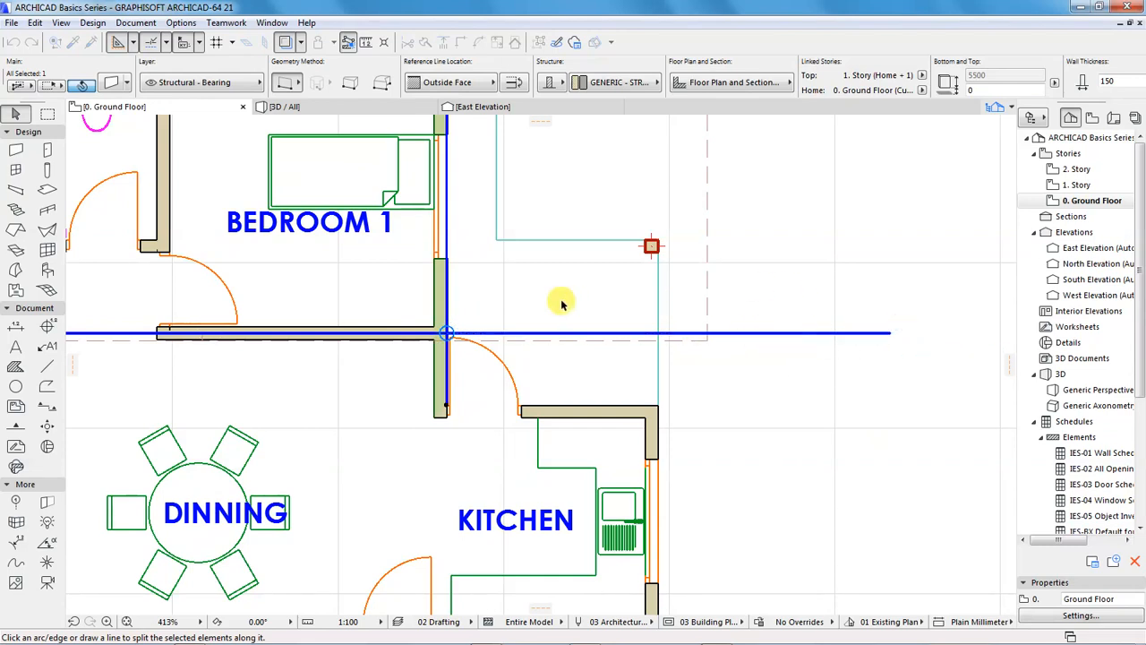
scroll(452, 334, up, 3)
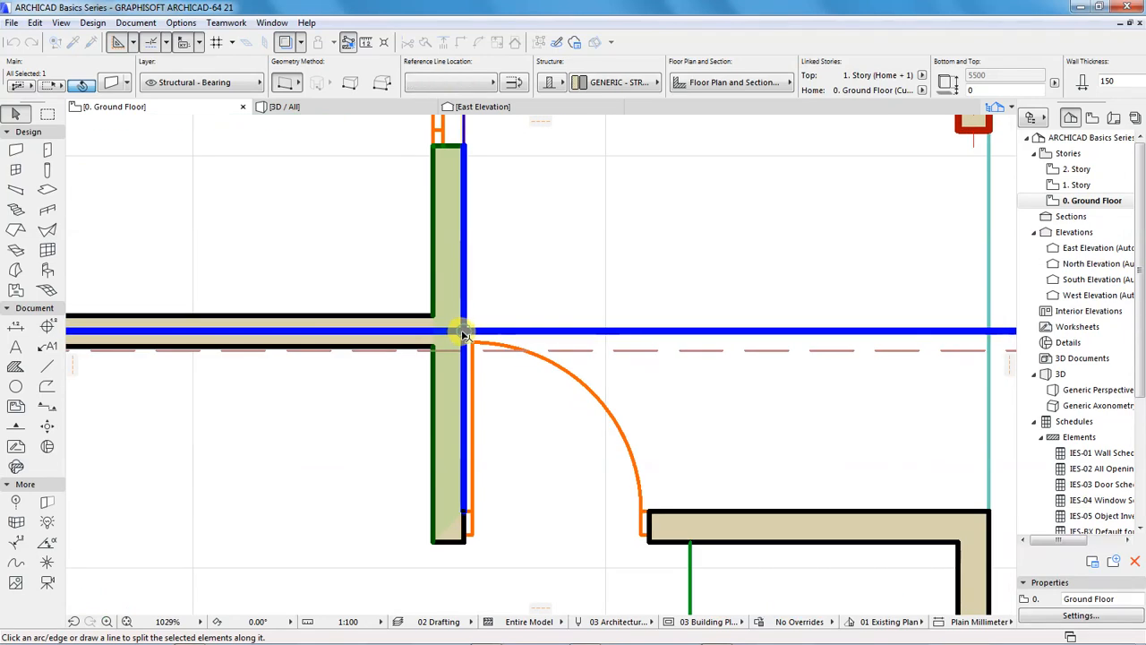
click(464, 334)
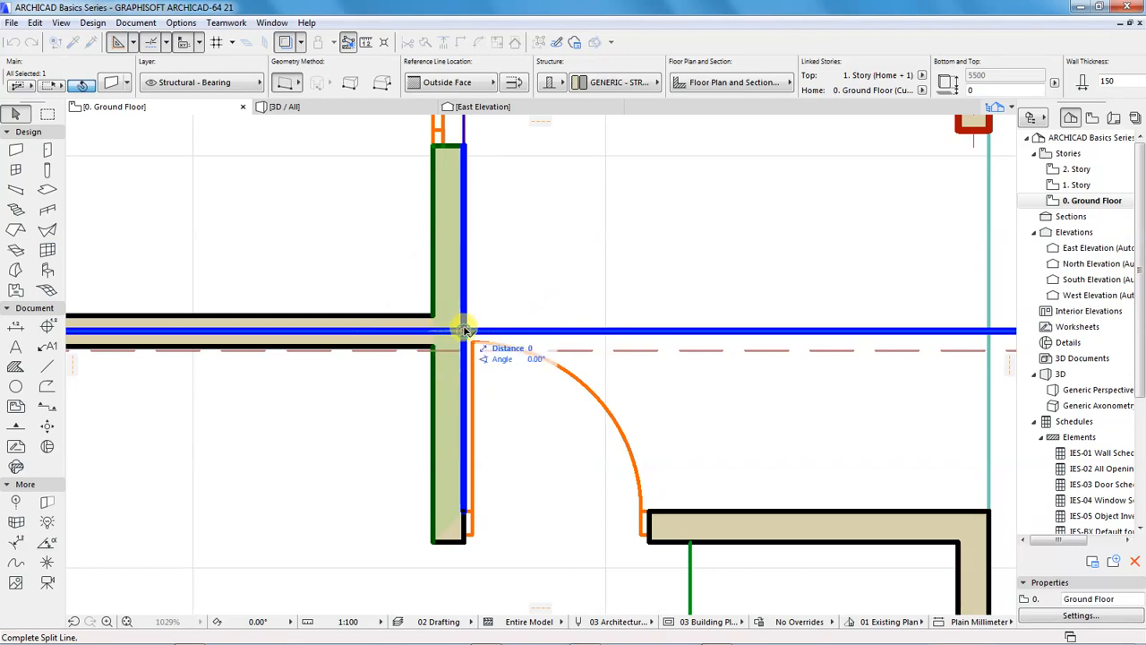
click(402, 335)
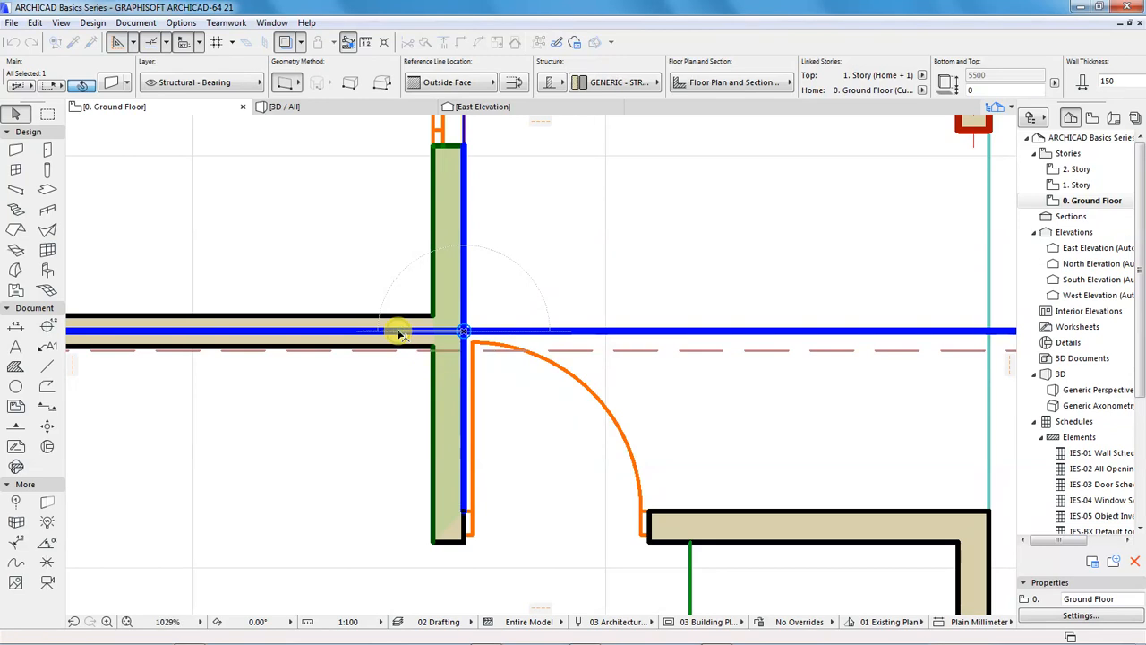
click(374, 463)
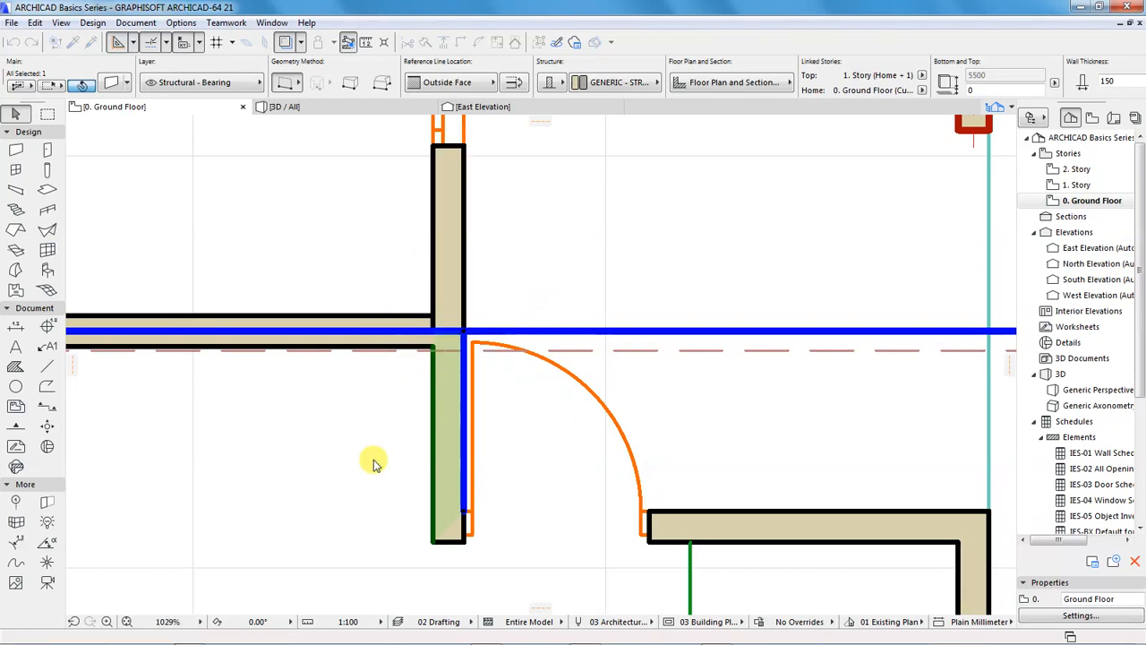
Check the split in the Ground Floor plan by selecting the kitchen-side and Bedroom 1-side wall pieces separately
click(678, 259)
click(468, 341)
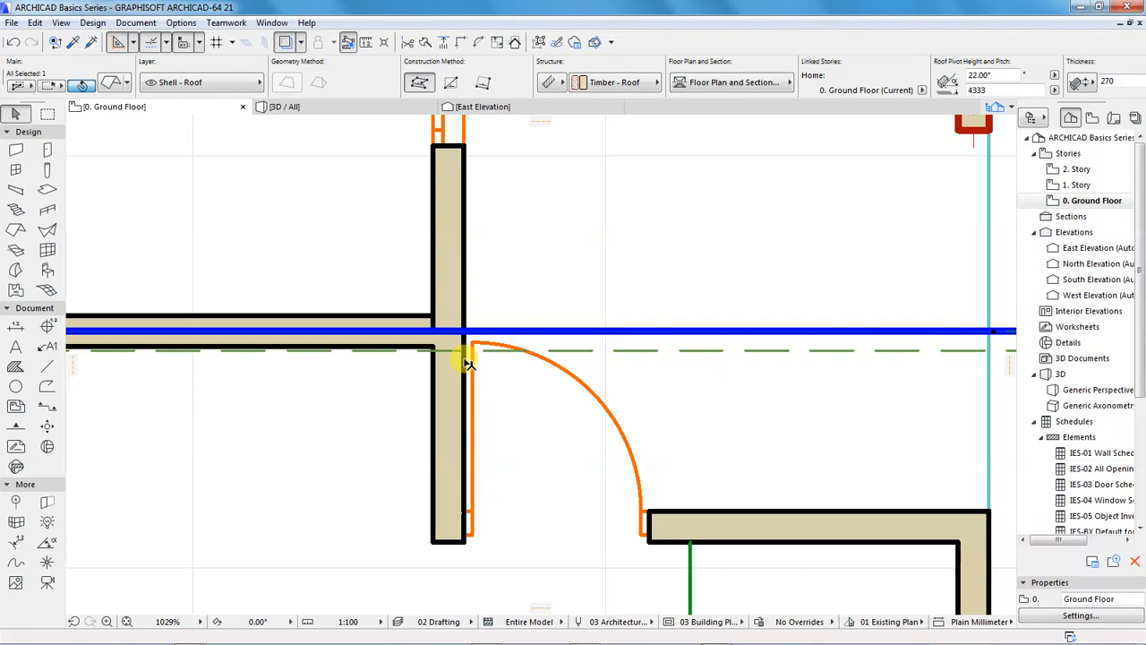
scroll(468, 363, down, 3)
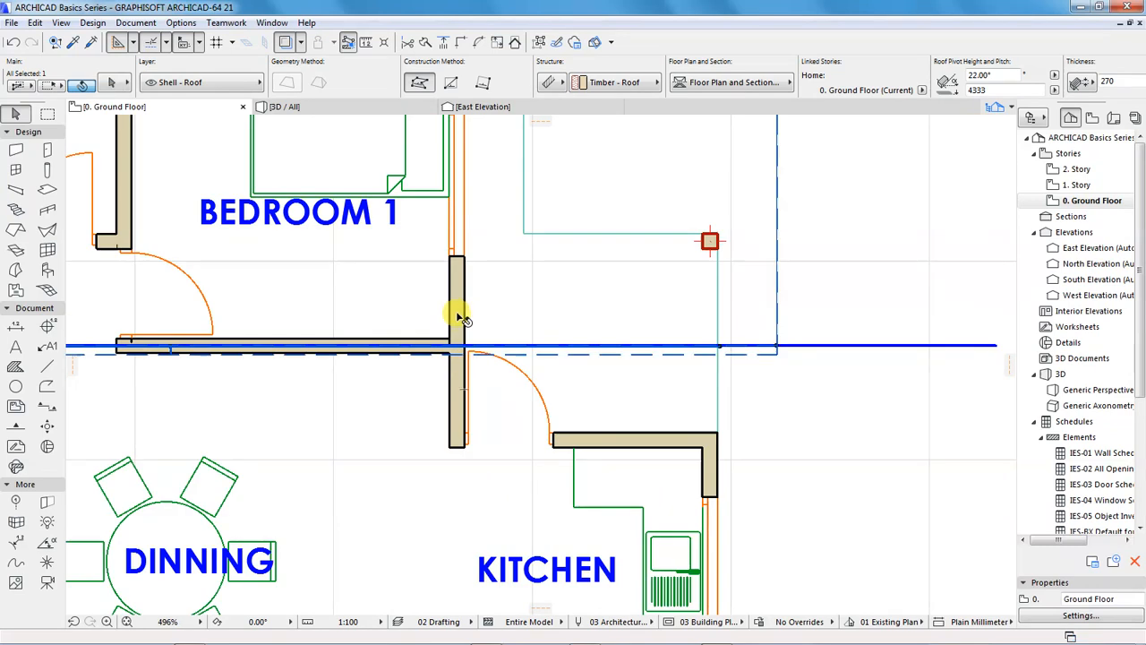
shift+click(459, 416)
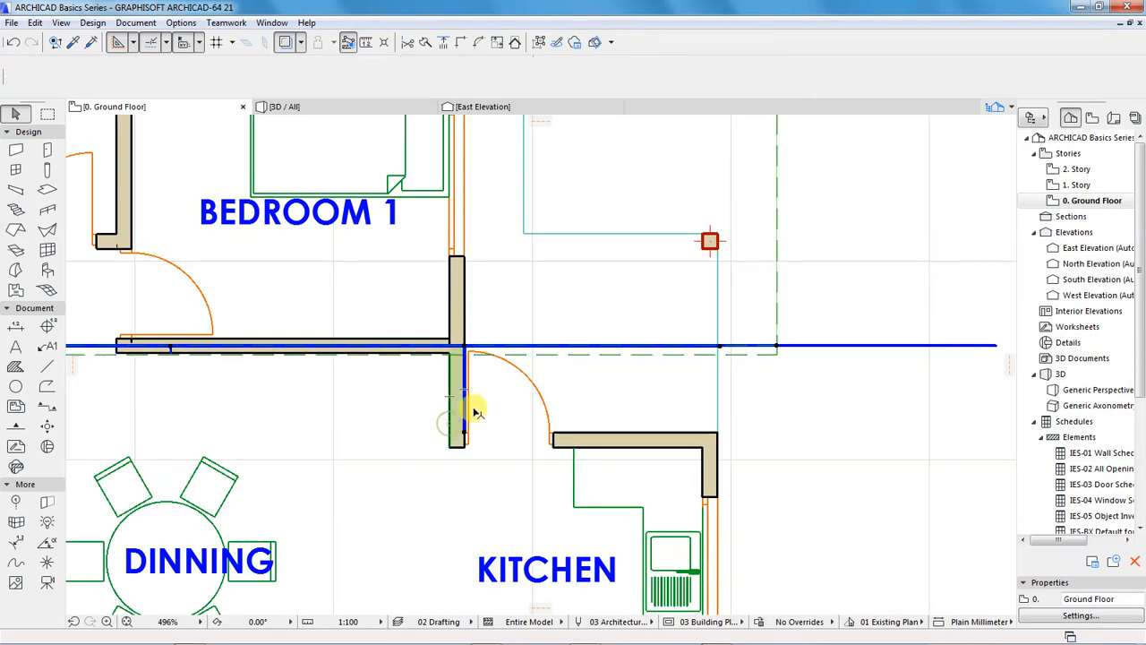
click(413, 432)
click(804, 260)
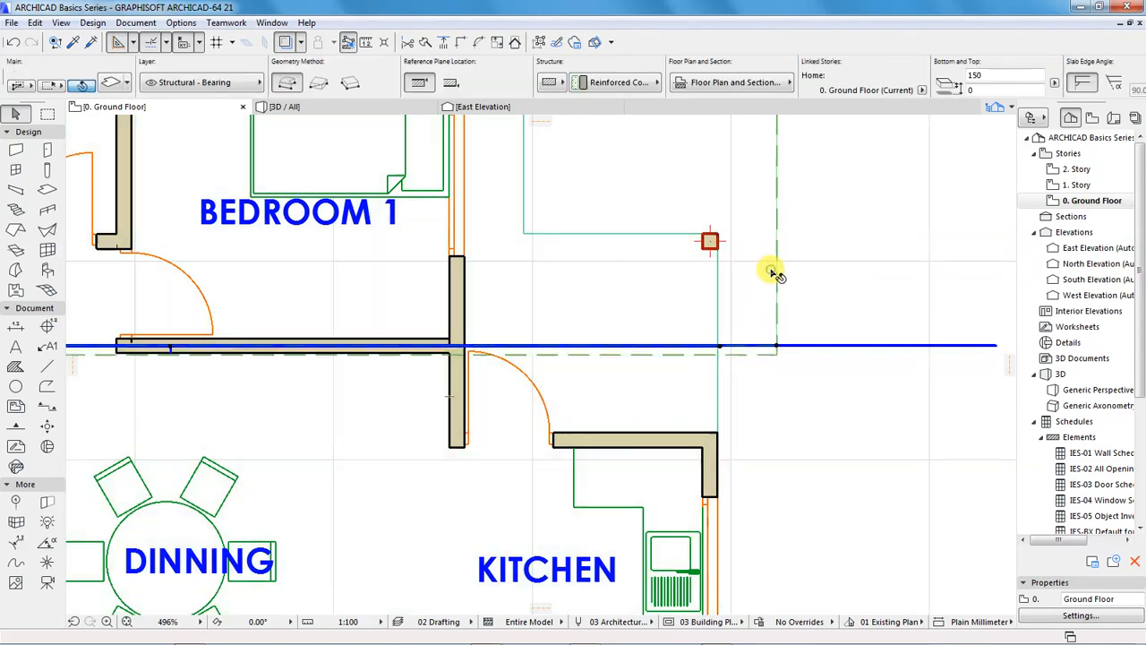
click(463, 309)
click(880, 289)
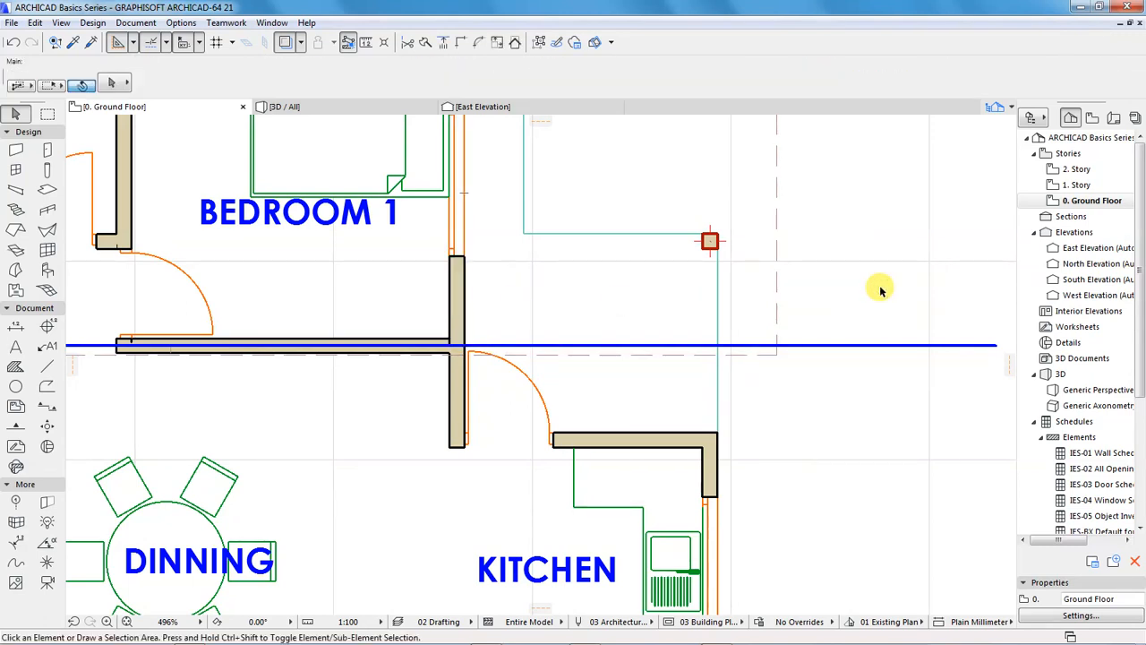
Trim the Bedroom 1-side piece of the raised porch wall in 3D with the north roof plane, using the roof from the current selection
scroll(481, 371, down, 2)
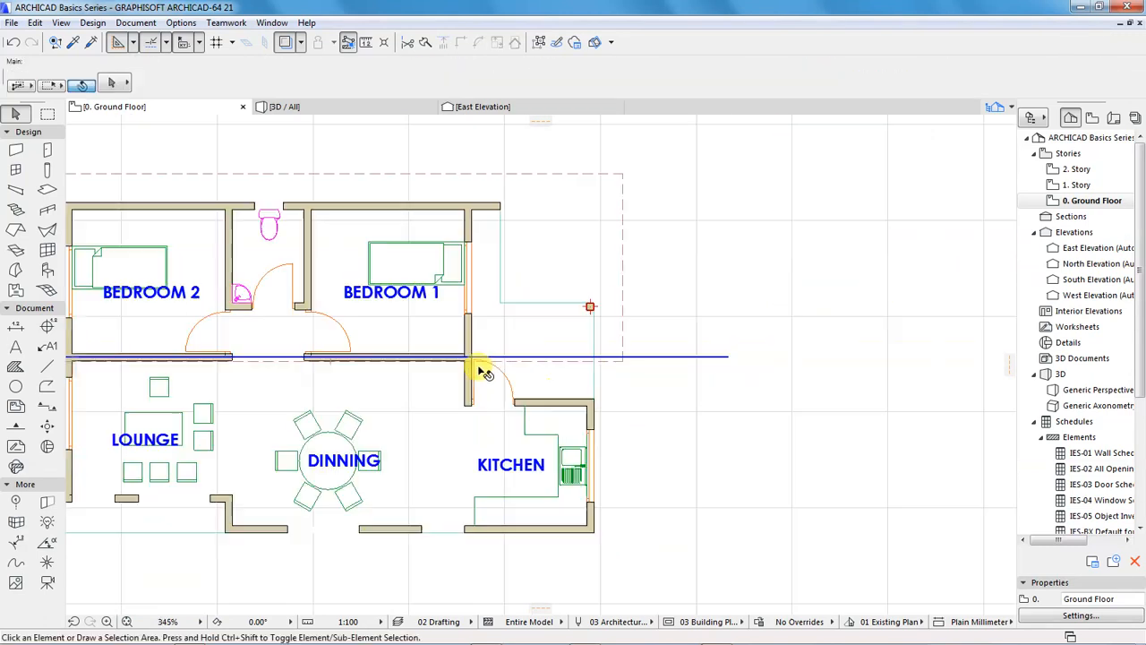
scroll(474, 289, down, 5)
scroll(402, 378, up, 3)
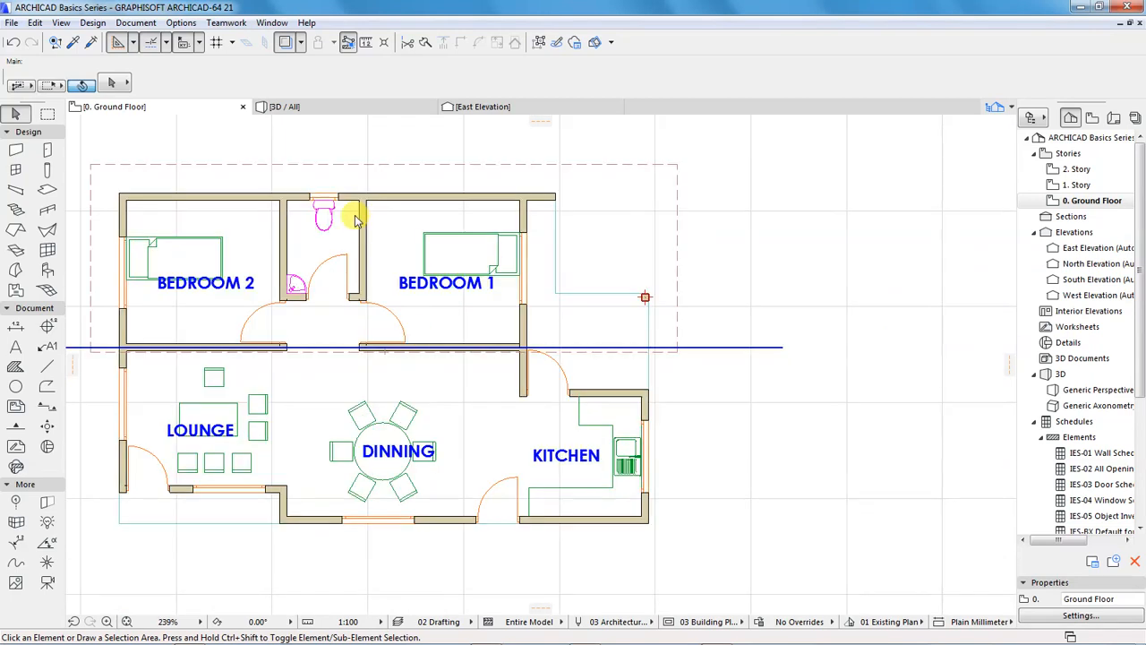
click(286, 107)
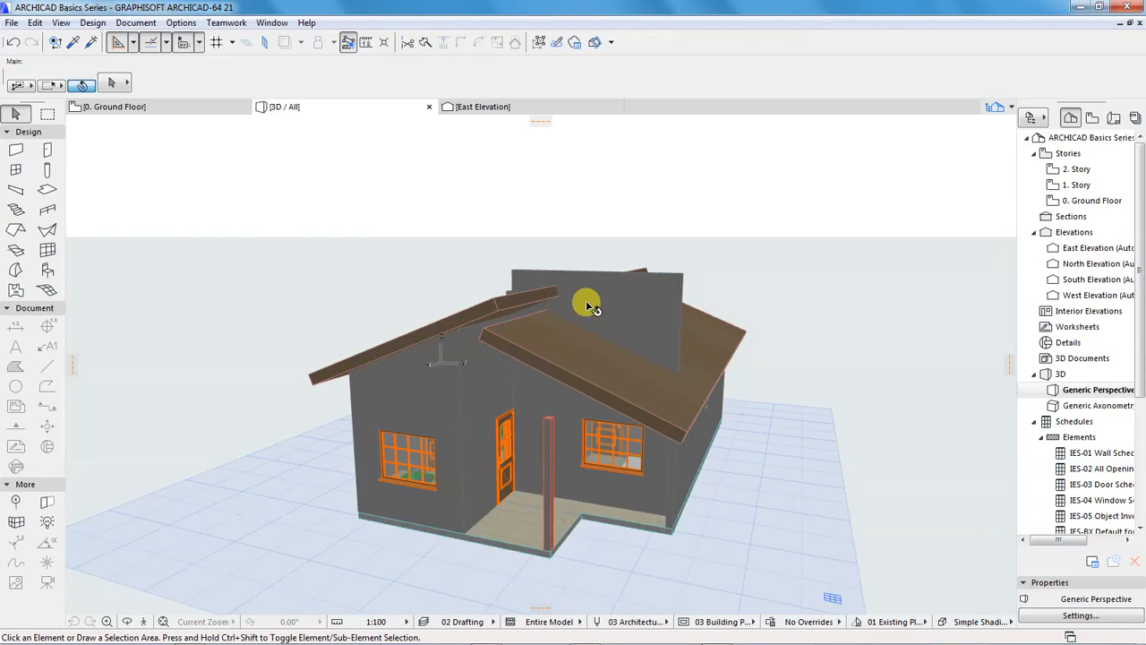
click(664, 286)
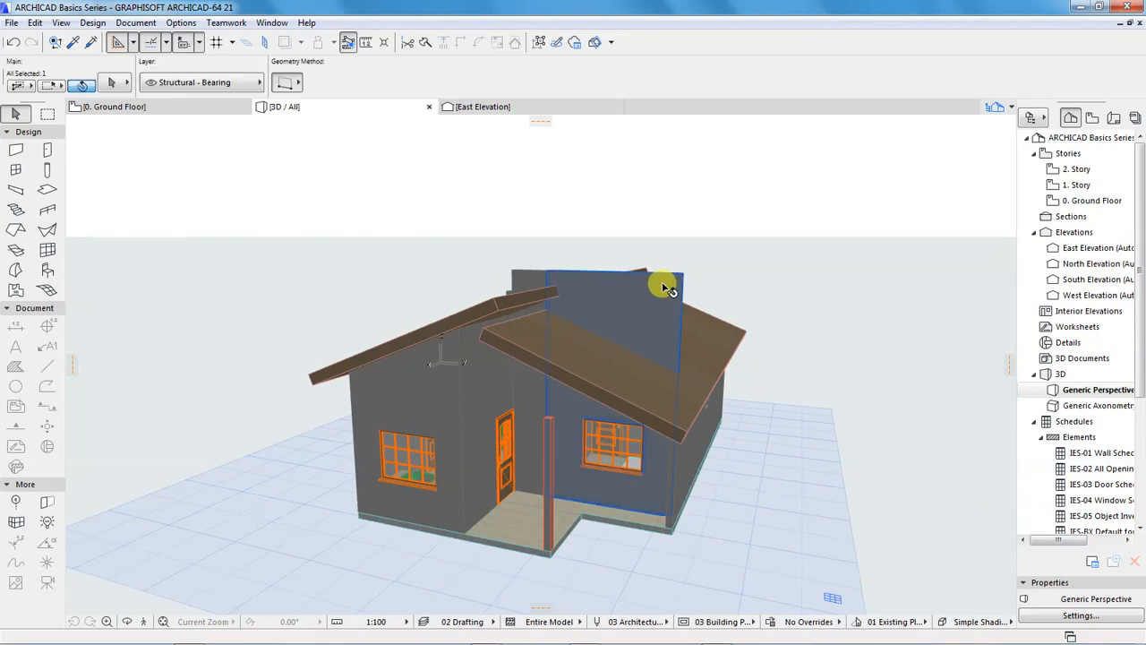
shift+click(594, 386)
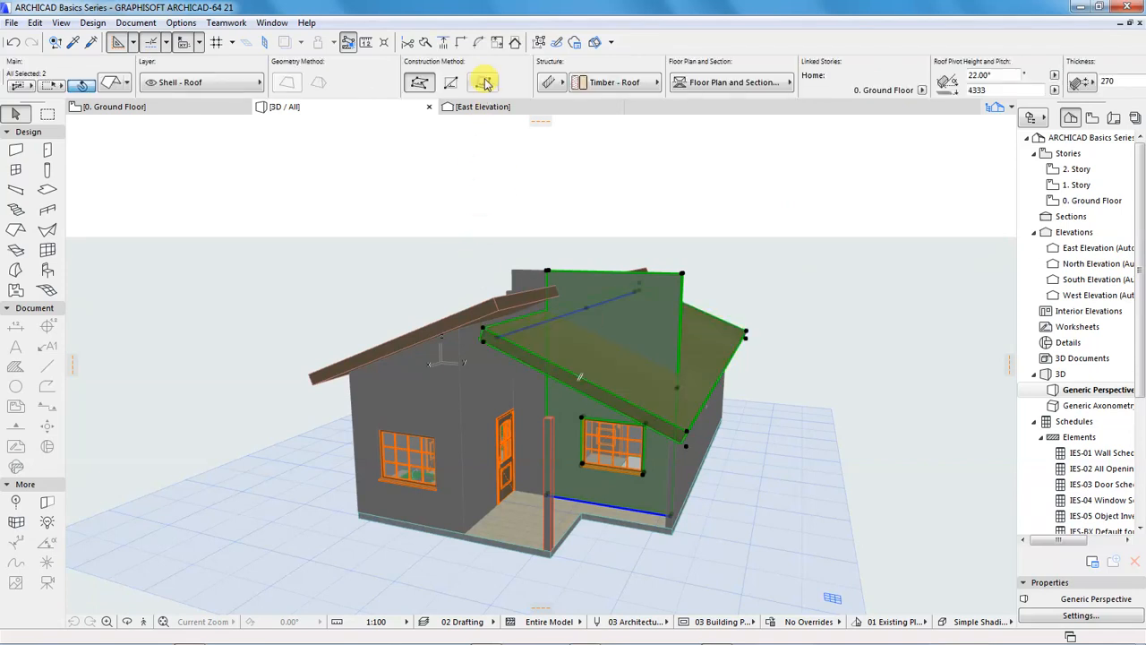
click(515, 44)
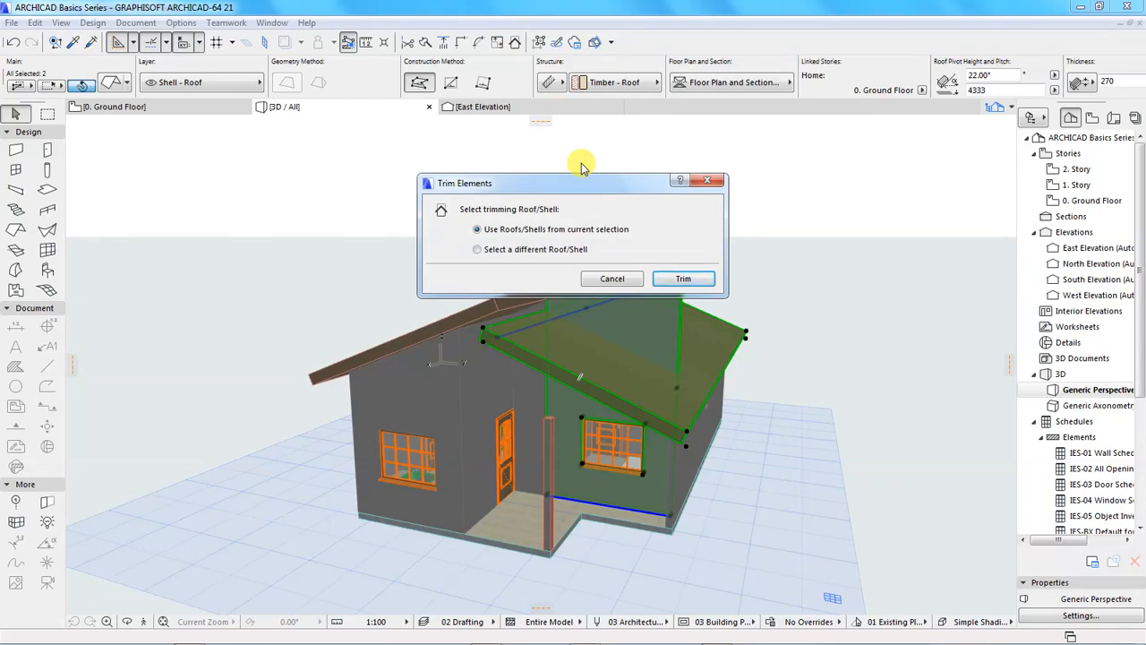
click(680, 278)
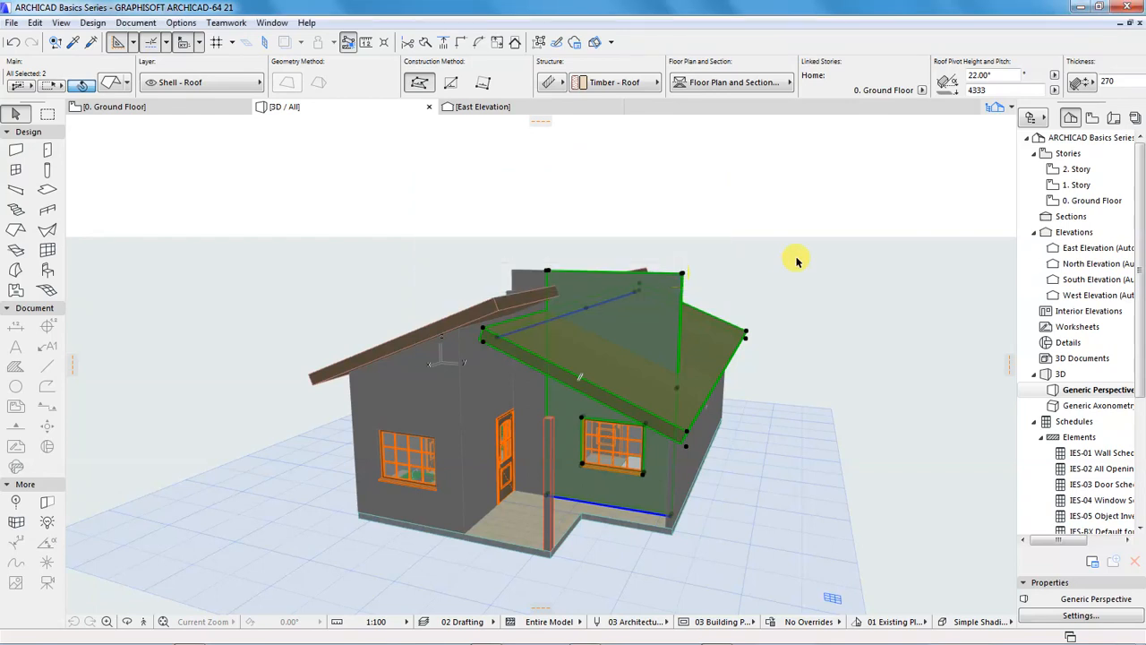
click(801, 266)
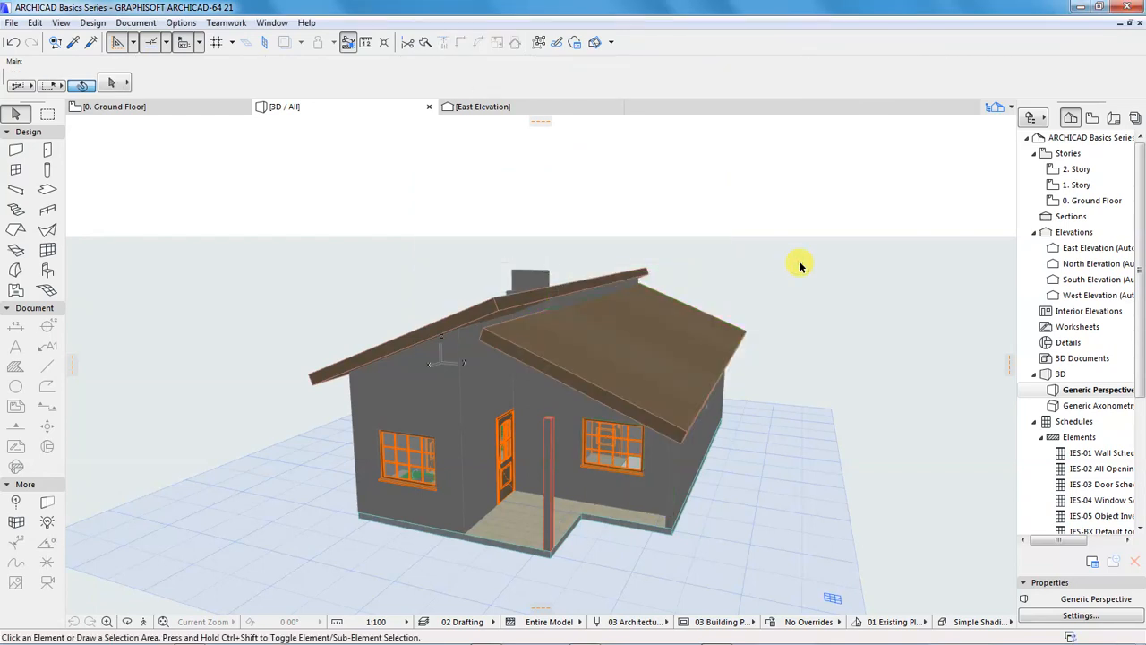
Trim the kitchen-side piece of the raised porch wall with the higher south roof plane, using the roof from the current selection
key(o)
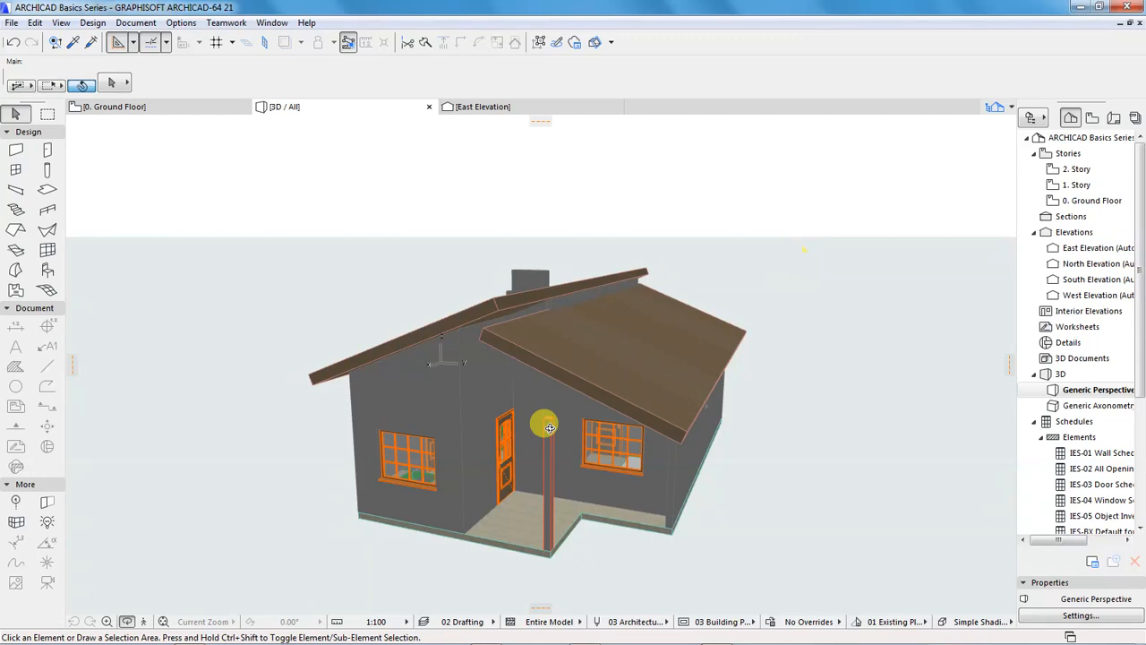
drag(511, 409, 481, 285)
scroll(475, 273, up, 2)
scroll(379, 345, up, 2)
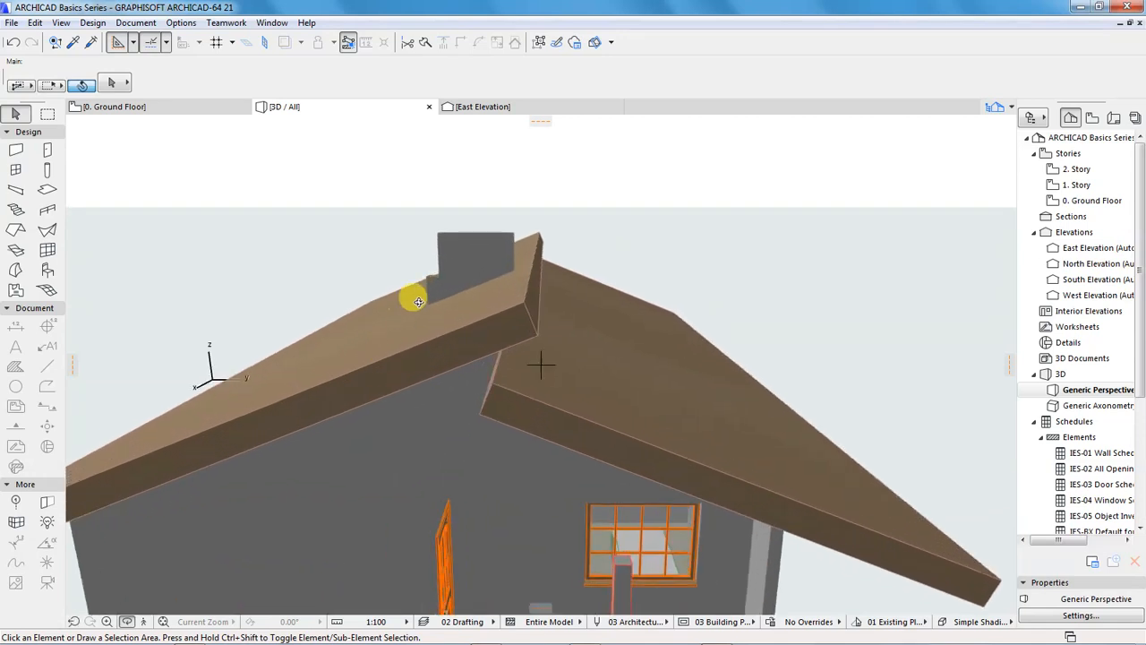
scroll(418, 301, up, 2)
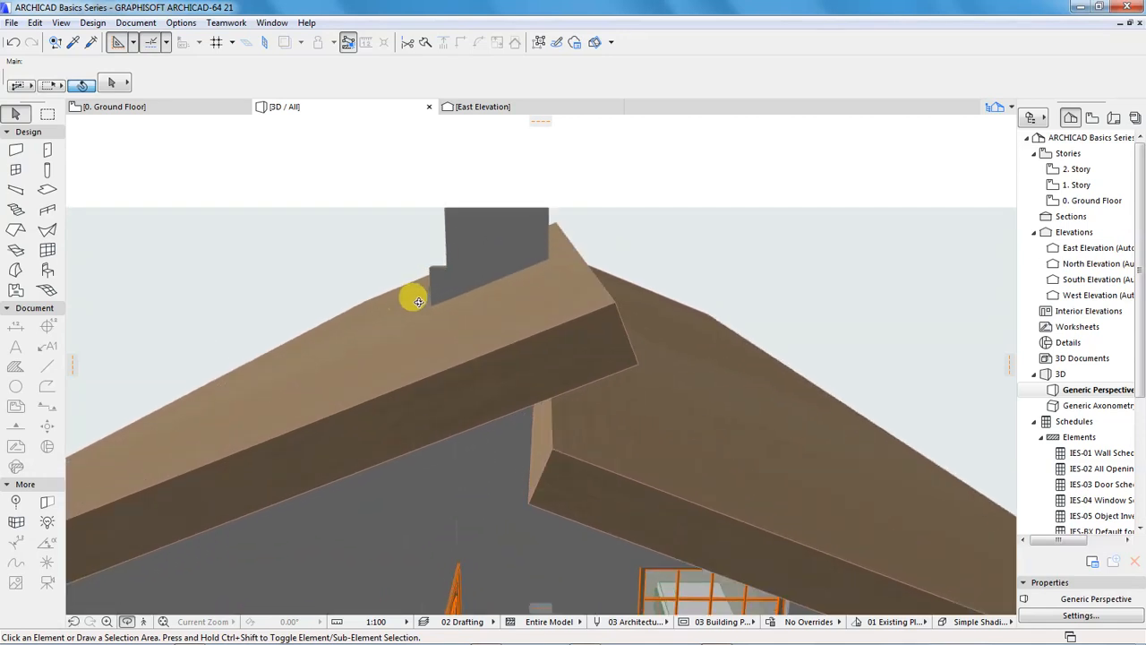
click(476, 354)
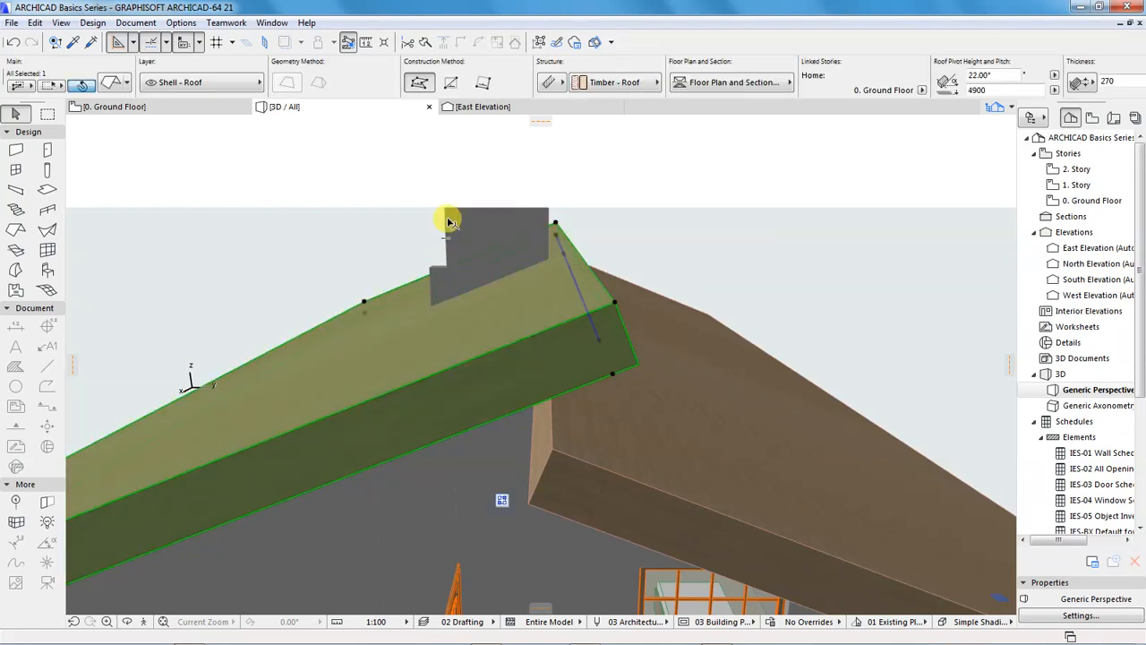
shift+click(486, 158)
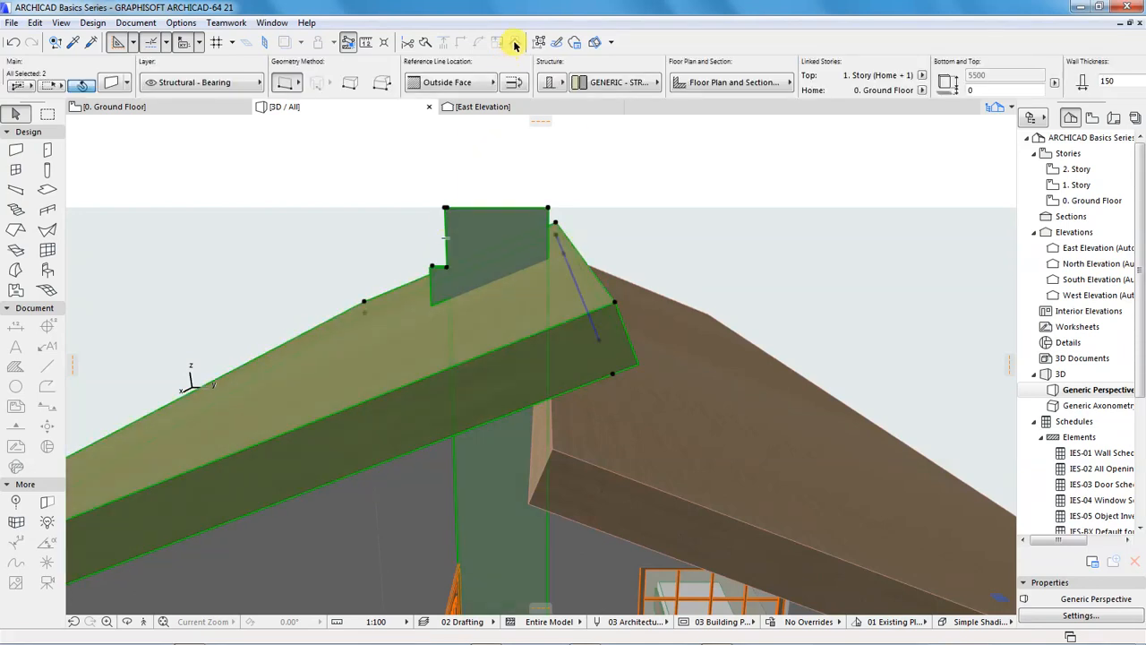
click(515, 42)
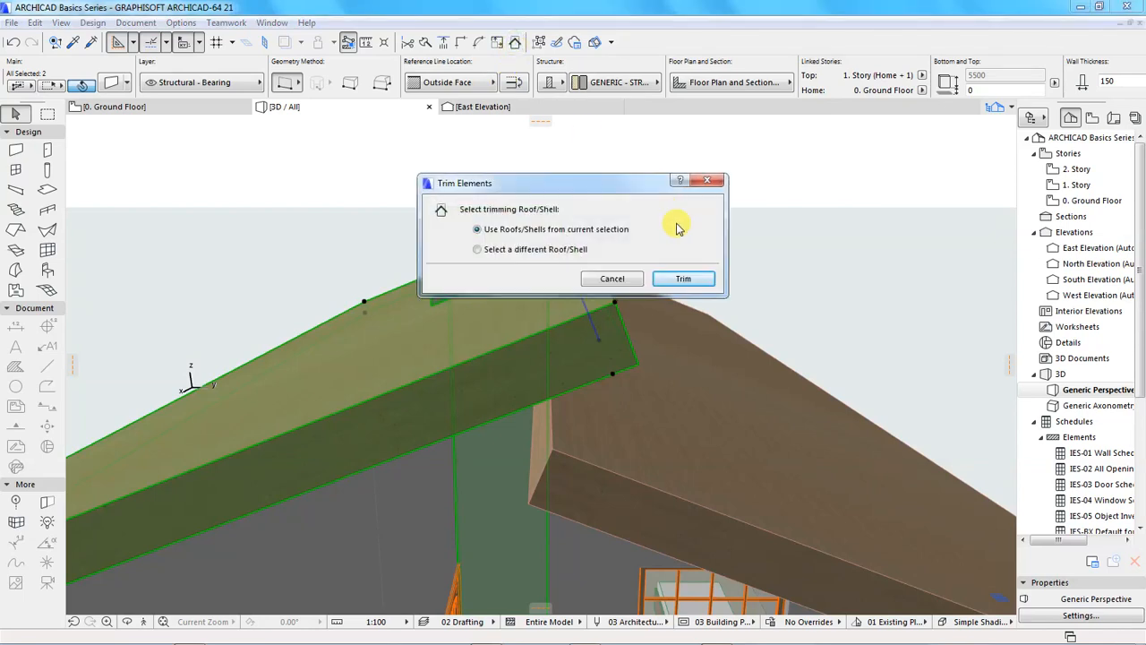
click(682, 278)
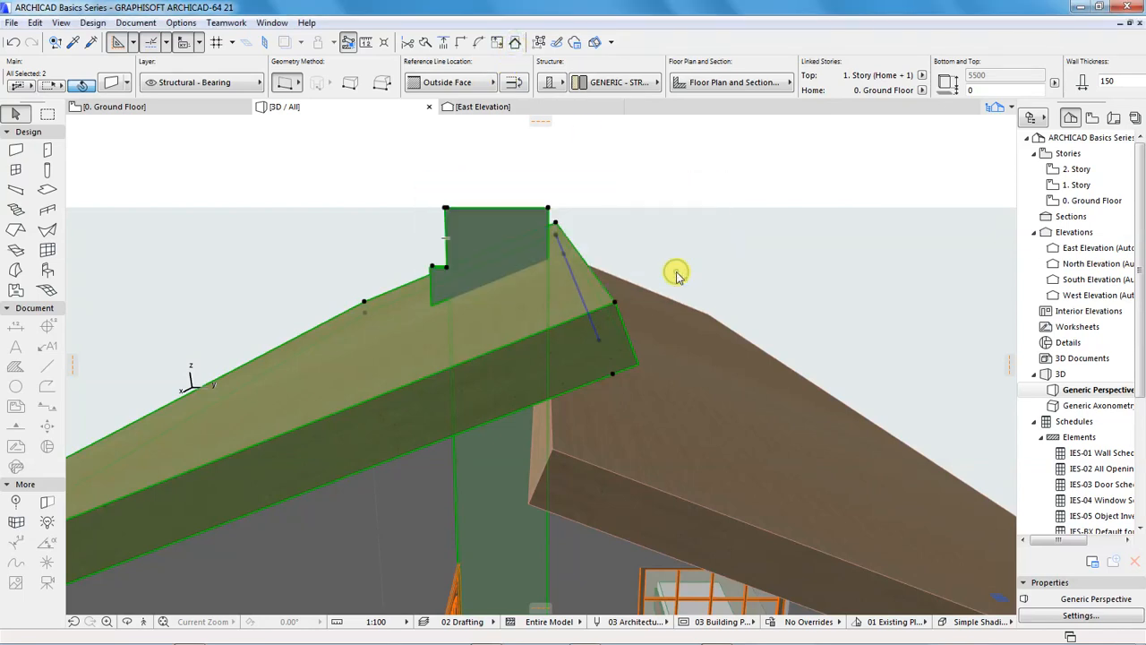
click(660, 206)
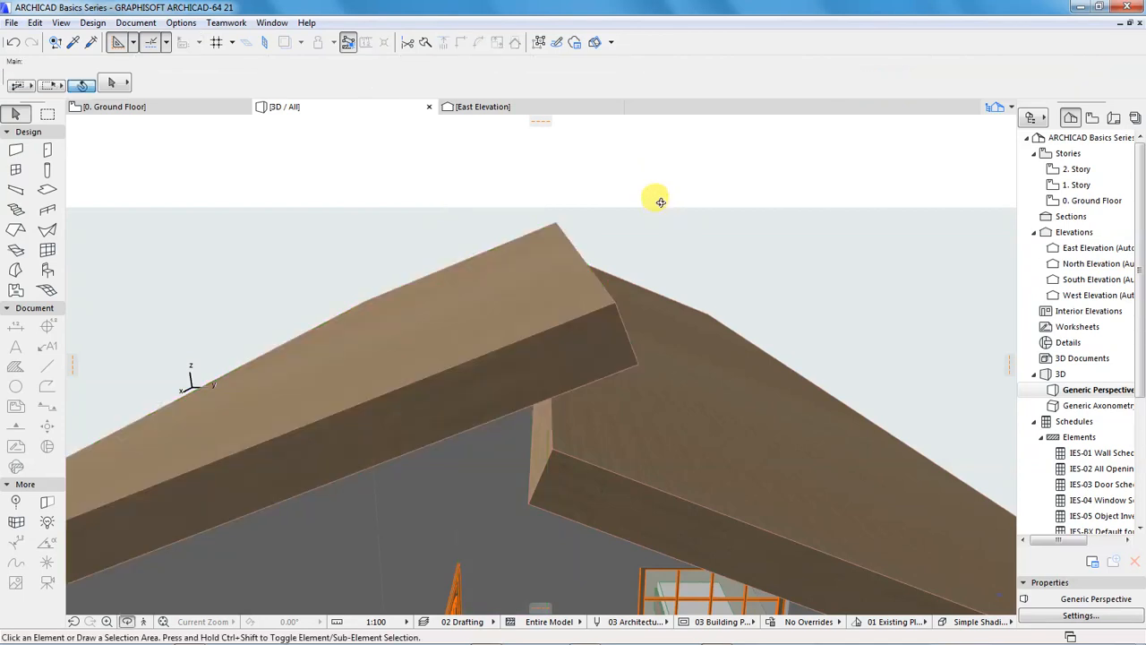
Raise the porch column by setting its top offset from 1. Story to 2500 mm
scroll(512, 269, down, 5)
shift+middle_drag(537, 358, 585, 423)
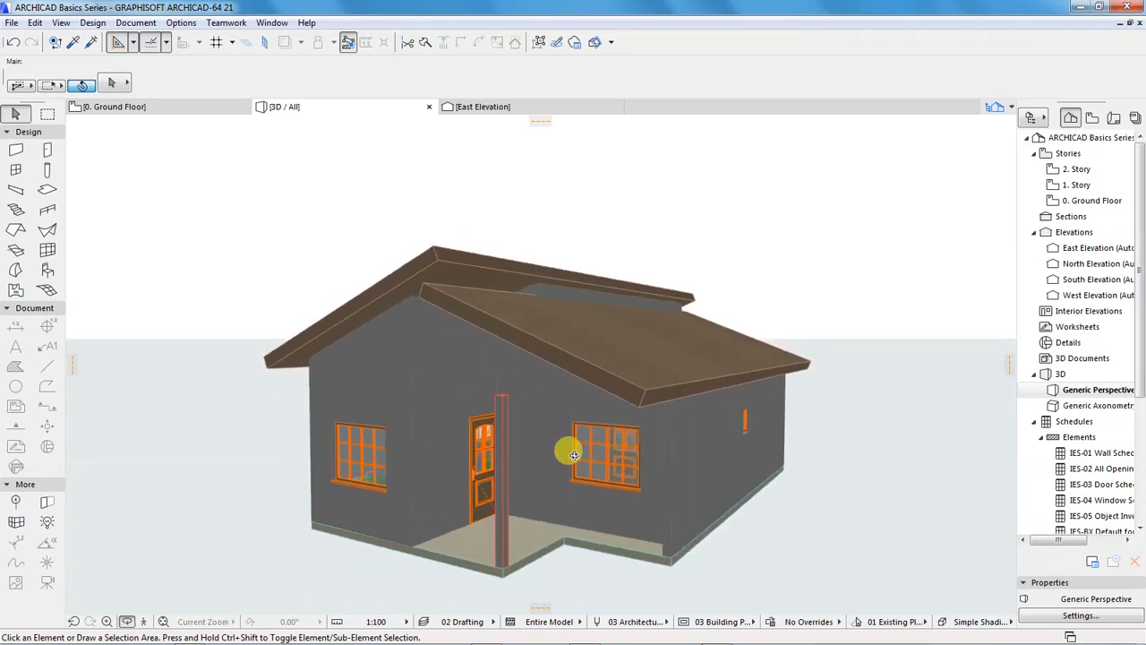
shift+middle_drag(579, 484, 635, 478)
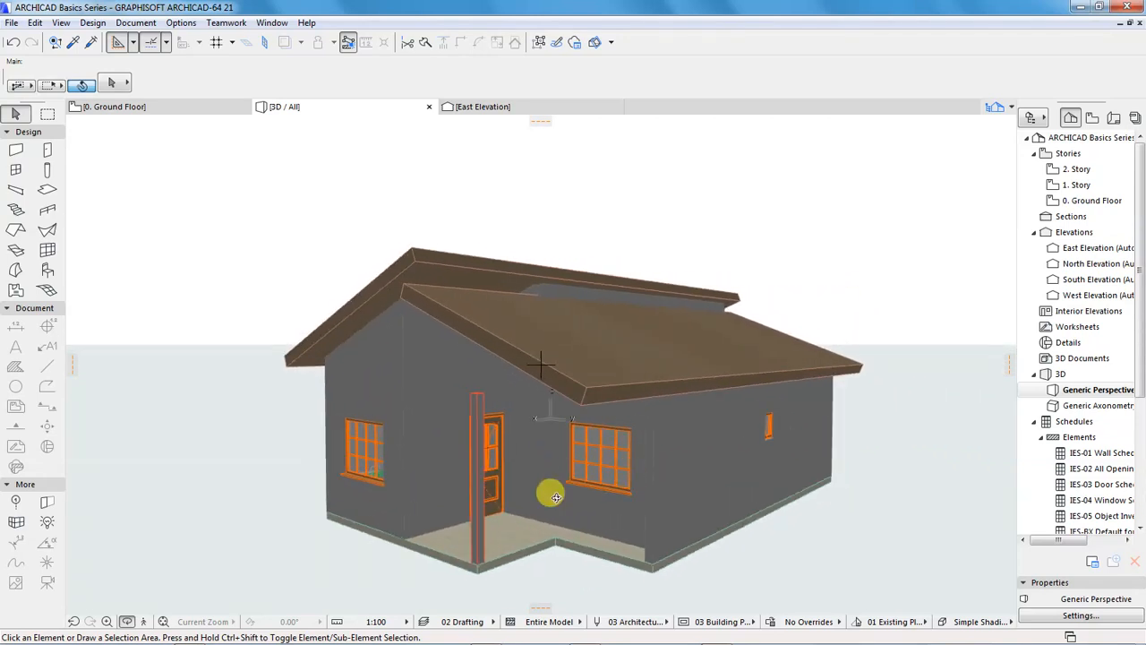
key(Escape)
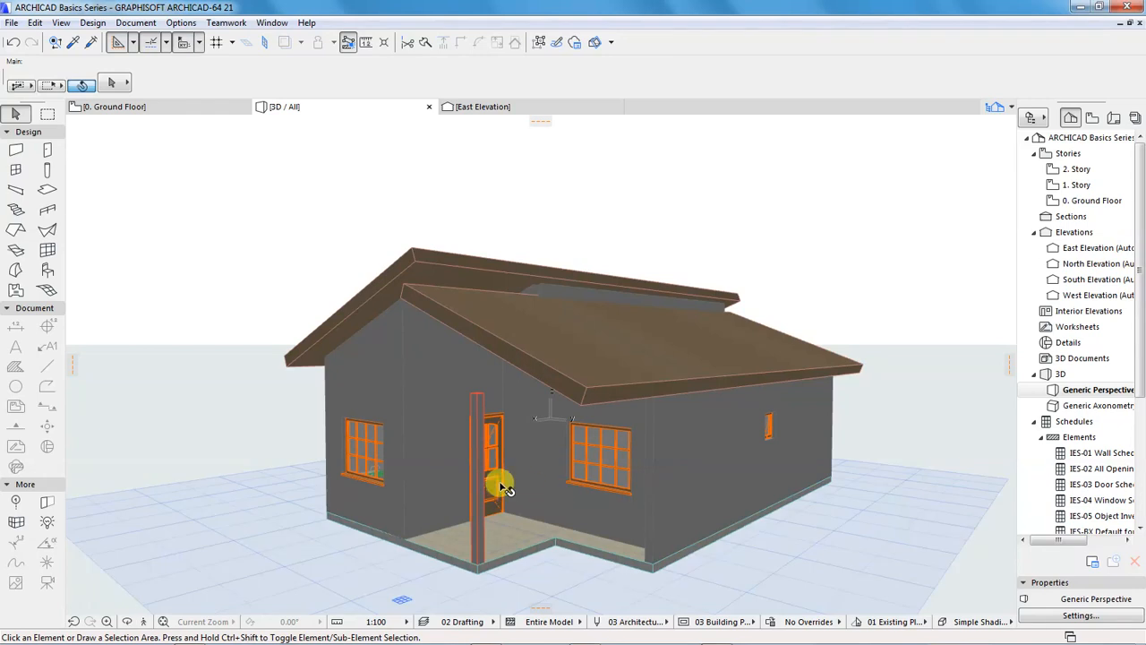
click(481, 519)
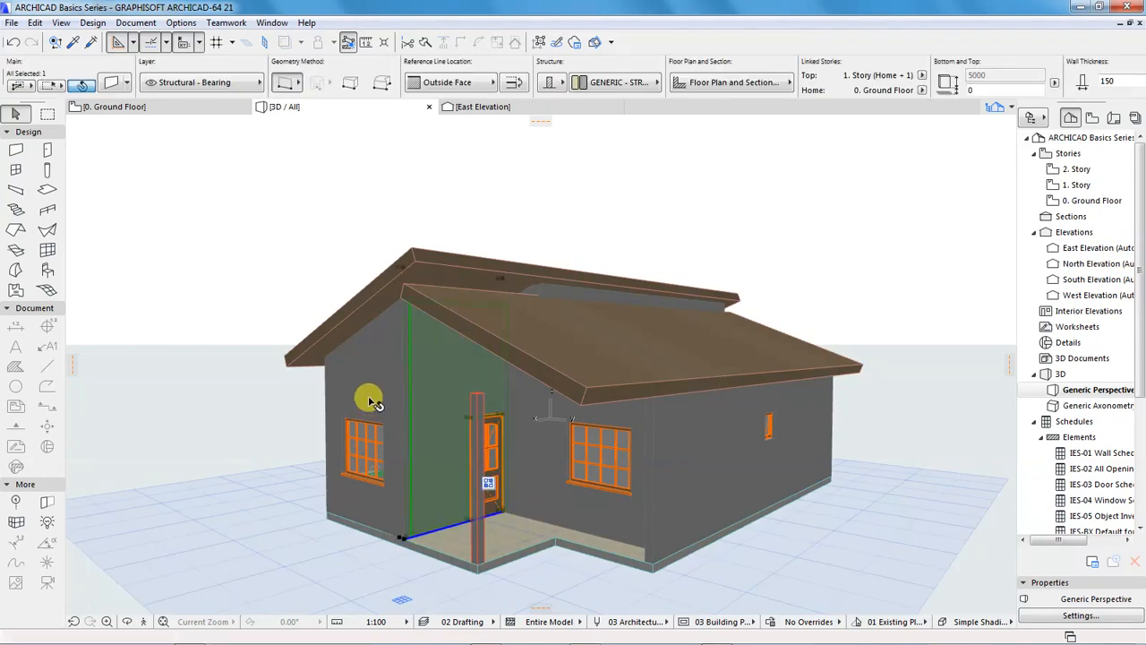
click(248, 275)
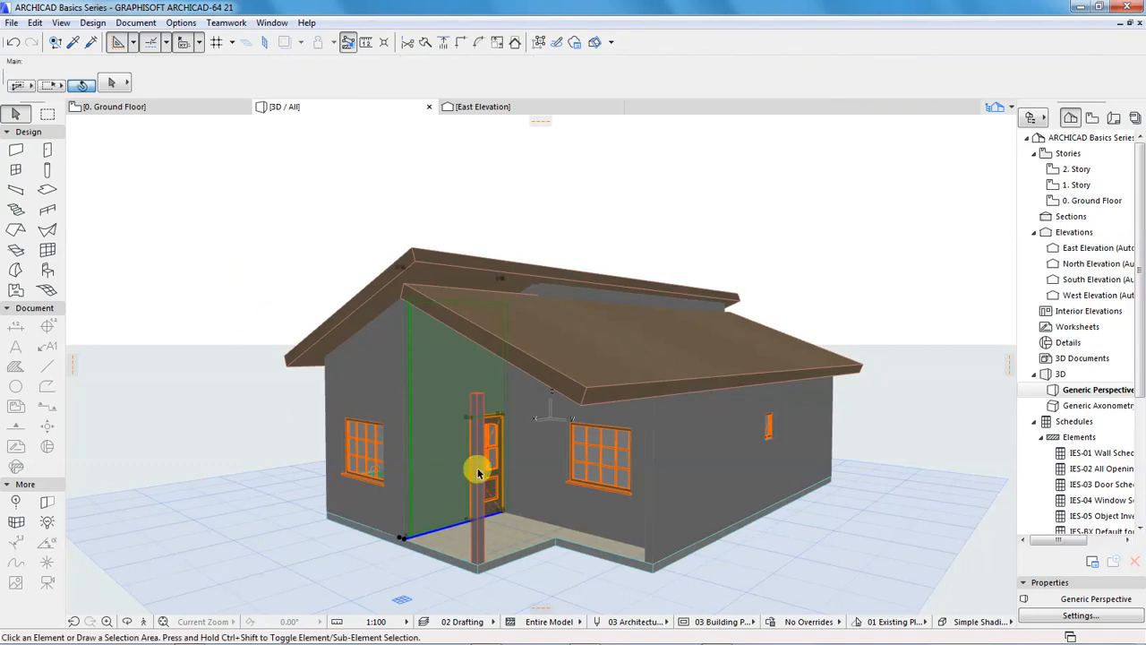
click(479, 548)
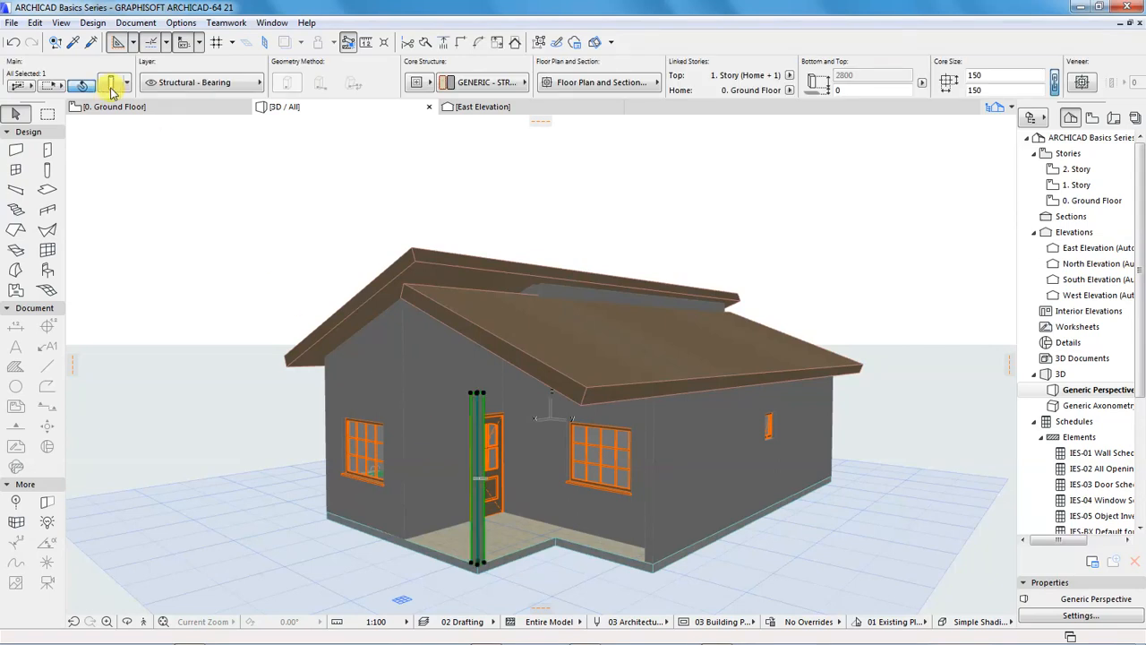
click(113, 83)
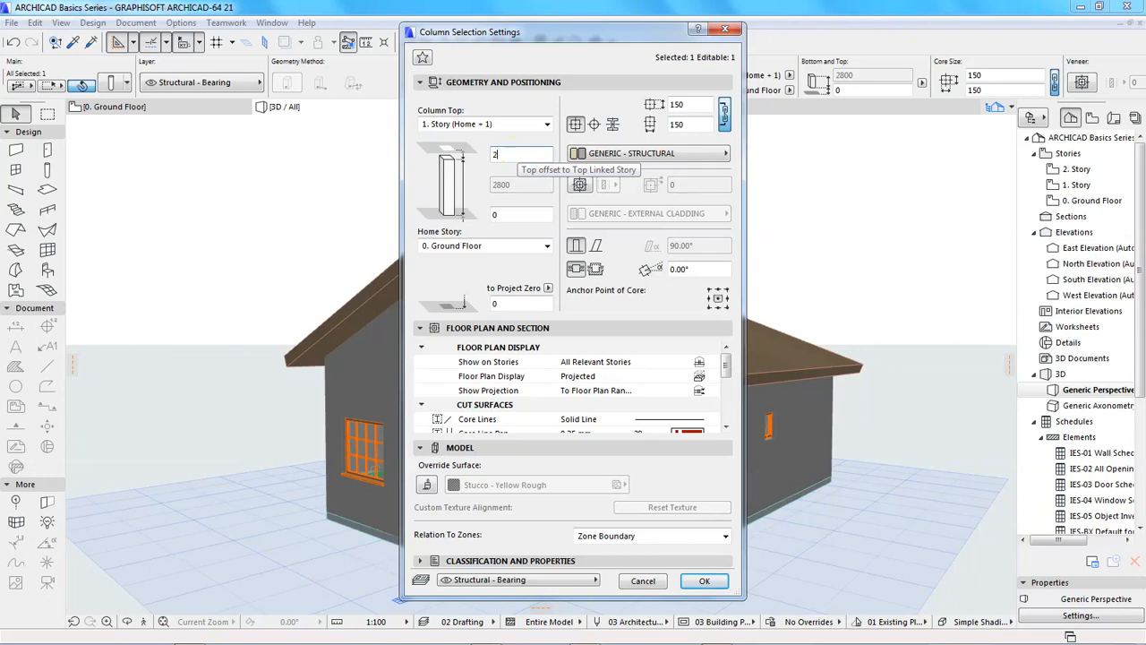
text(2500)
key(Tab)
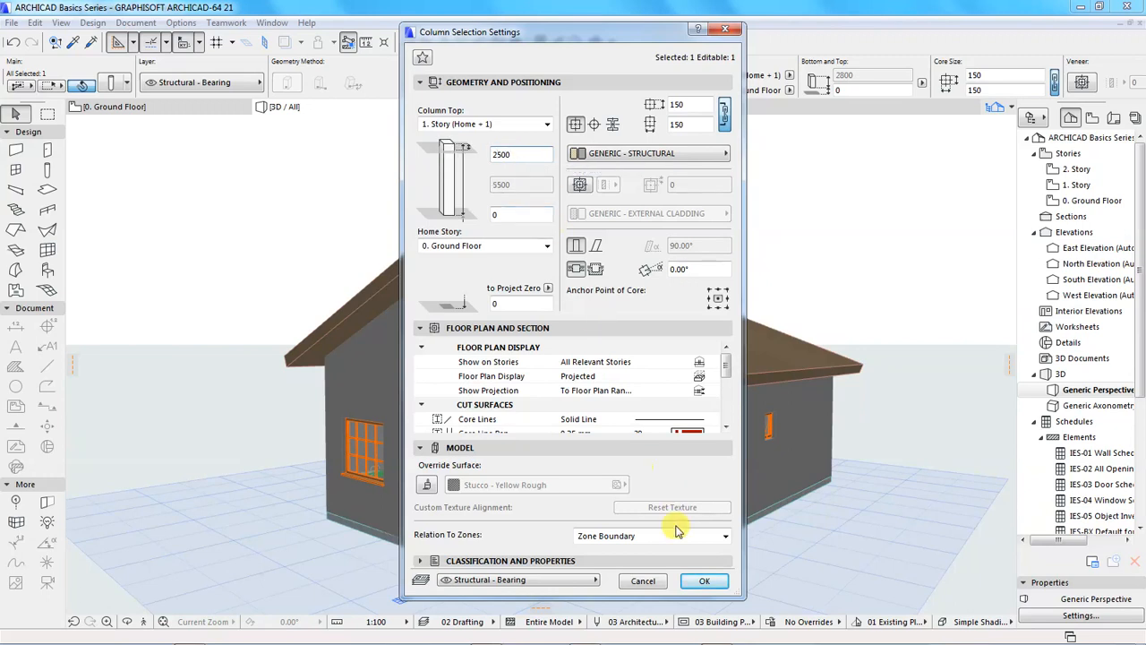
click(704, 580)
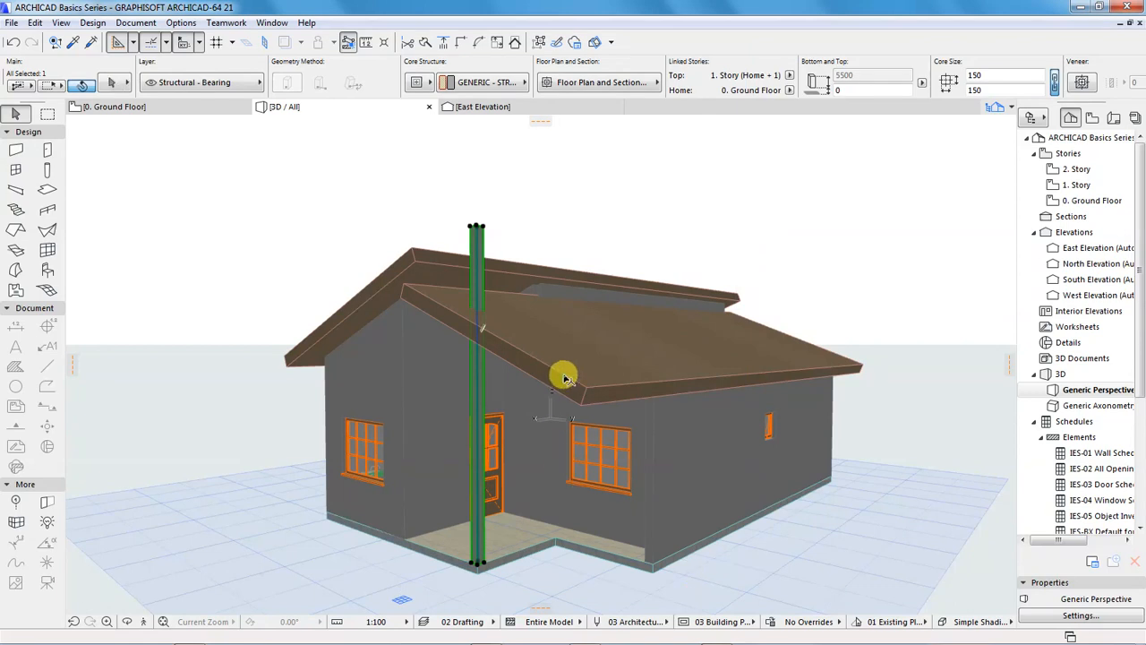
Trim the raised porch column with the north roof plane, using the roof from the current selection
shift+click(569, 297)
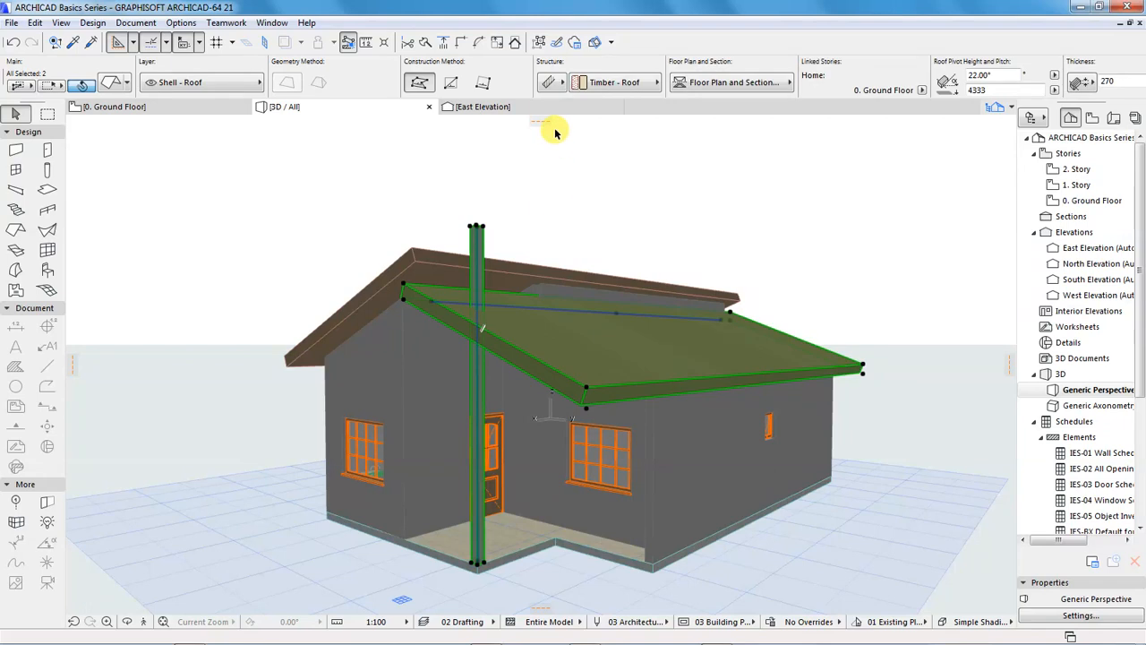
click(516, 43)
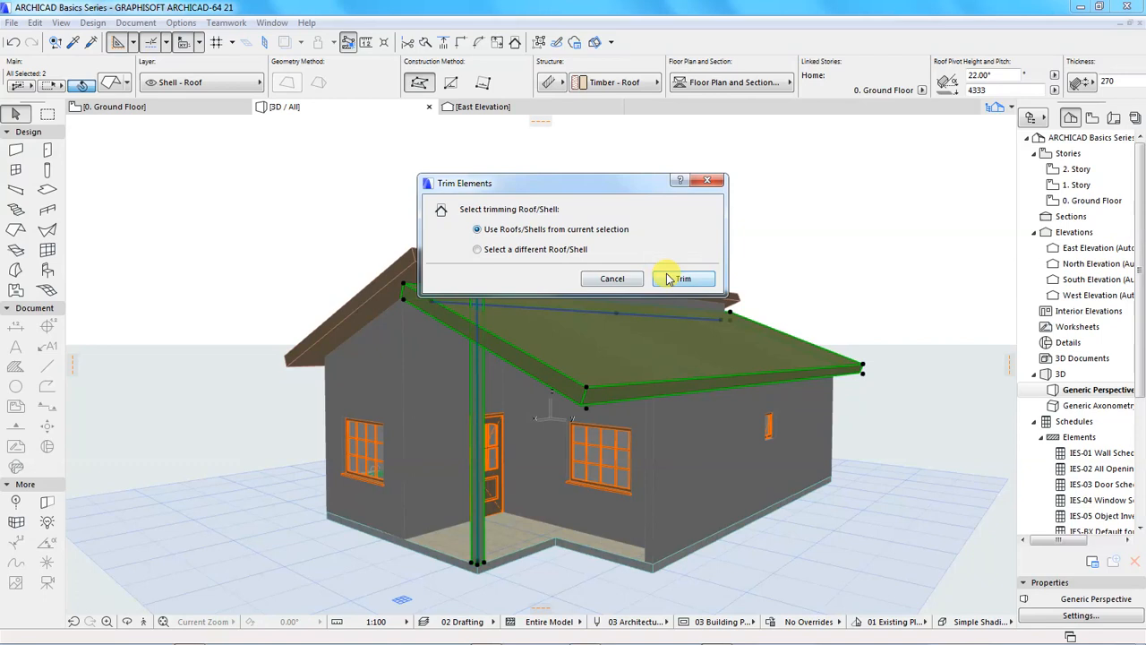
click(680, 279)
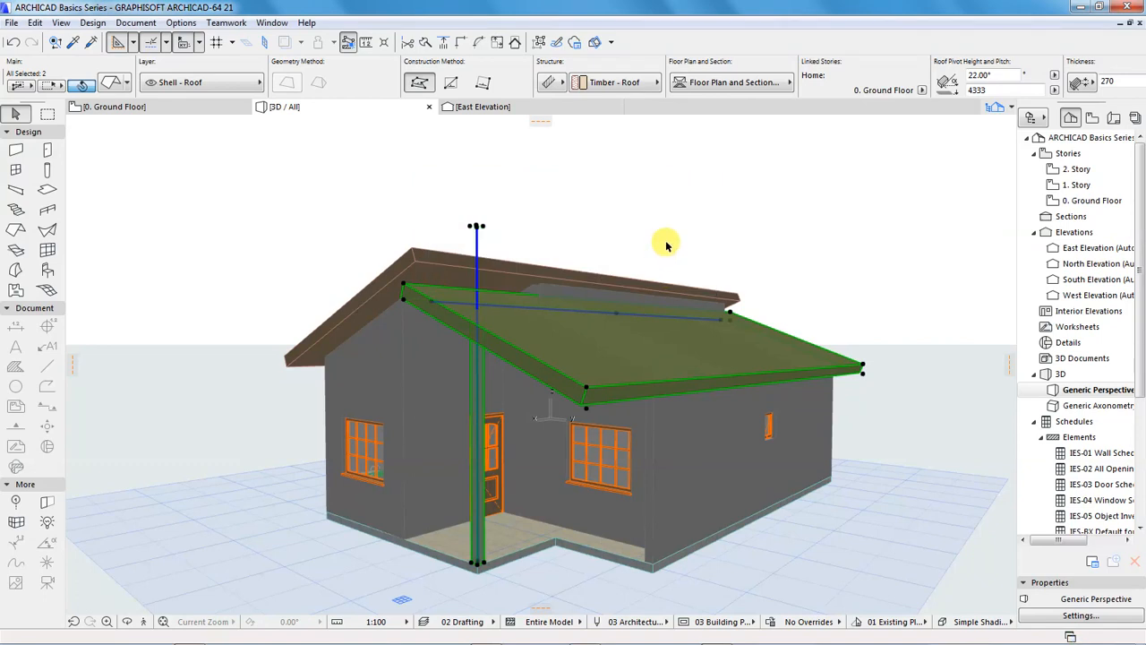
click(673, 233)
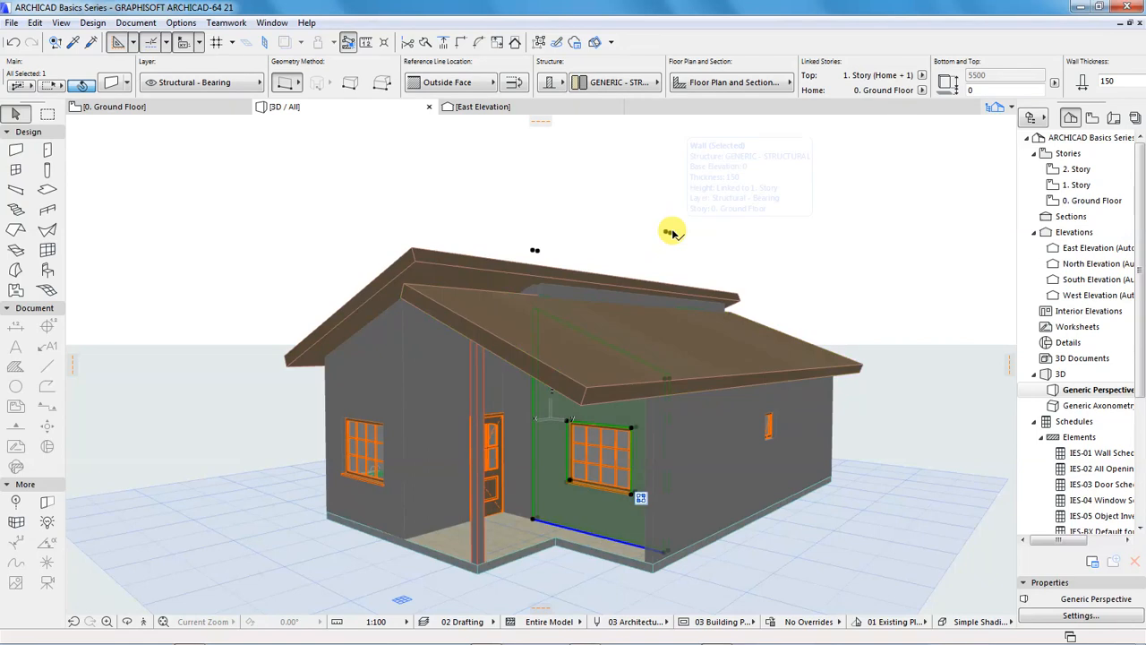
click(849, 223)
Examine the full-height west wall in 3D against the north and south roof planes above it
key(o)
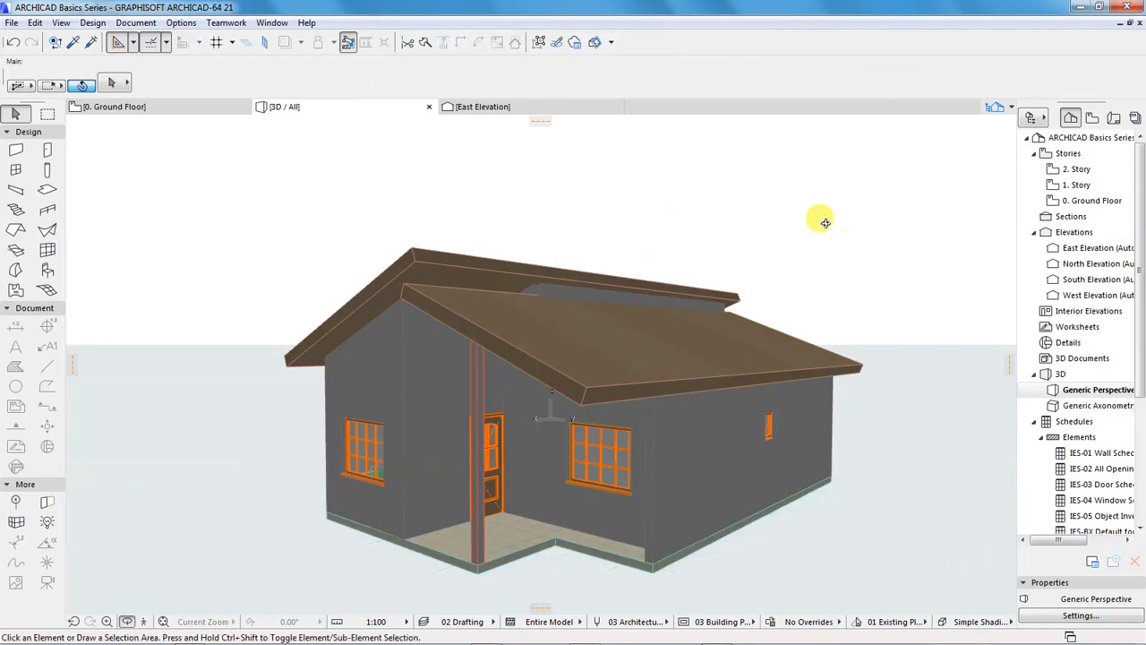
scroll(510, 313, down, 3)
mouse_move(703, 370)
mouse_down()
mouse_move(499, 376)
mouse_move(274, 358)
mouse_up()
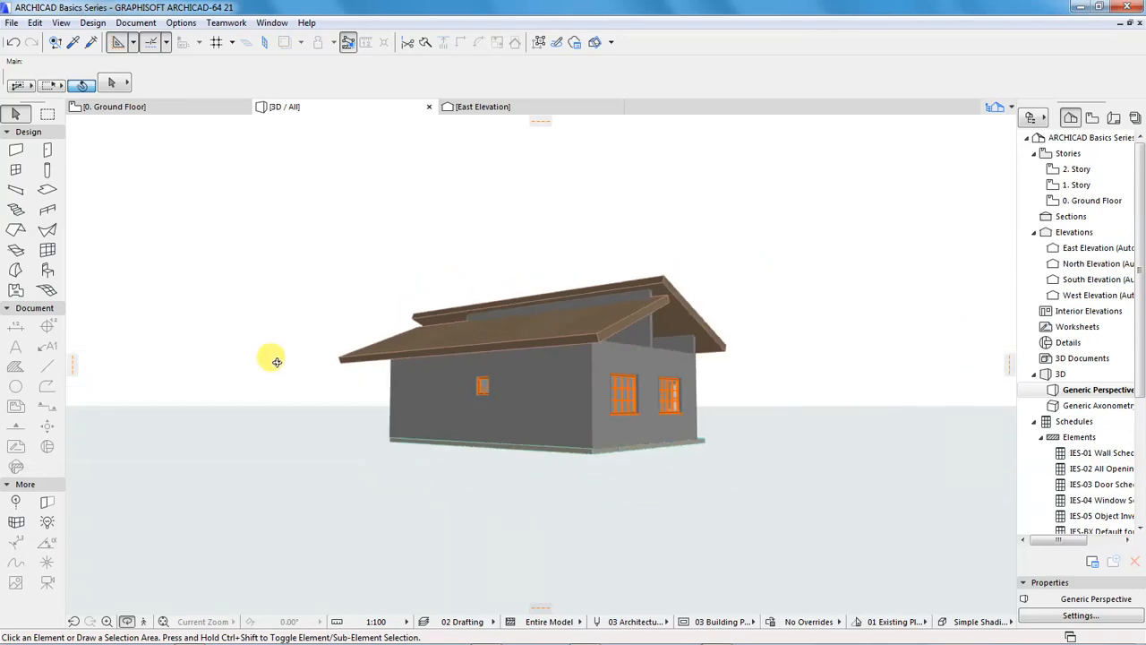
drag(616, 387, 784, 364)
scroll(788, 364, up, 4)
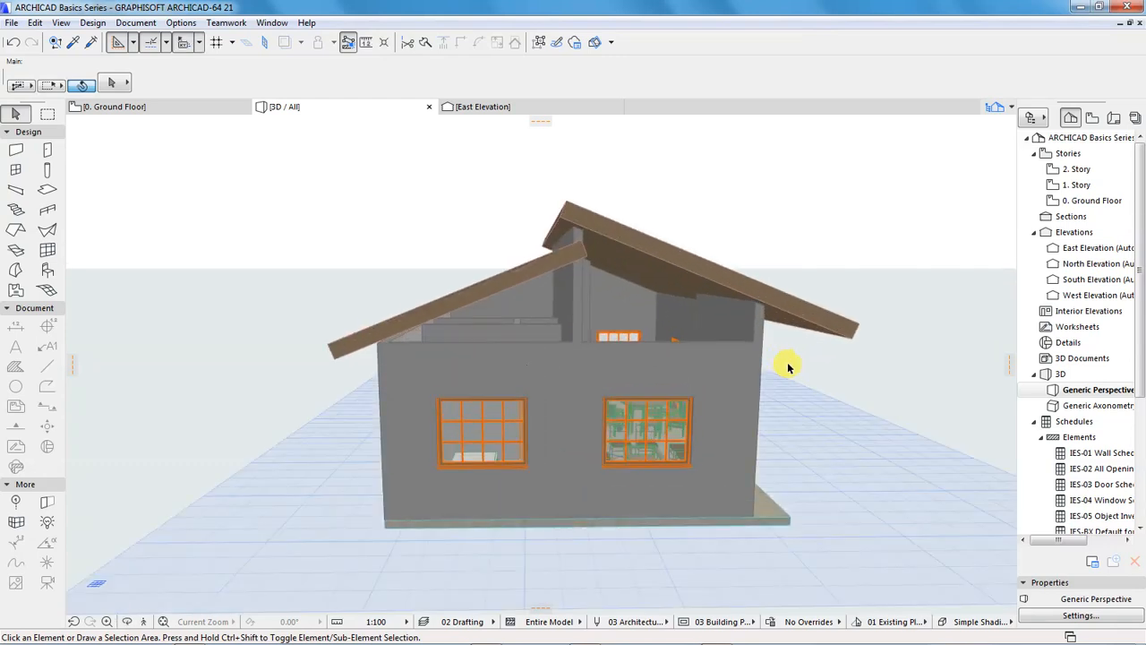
click(665, 363)
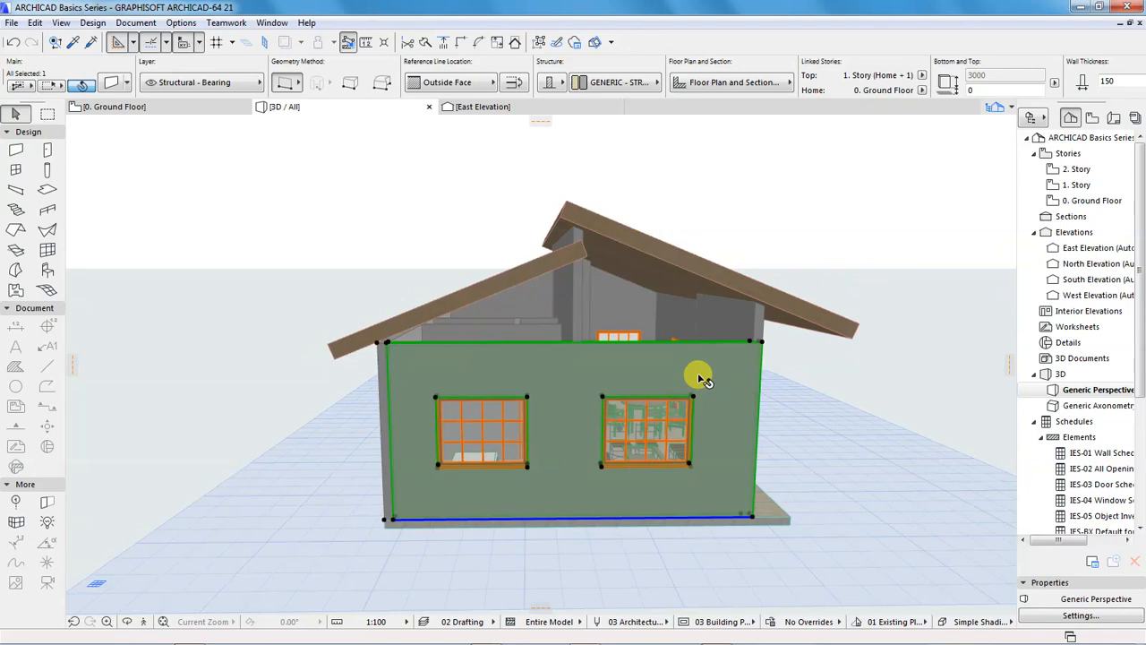
click(749, 190)
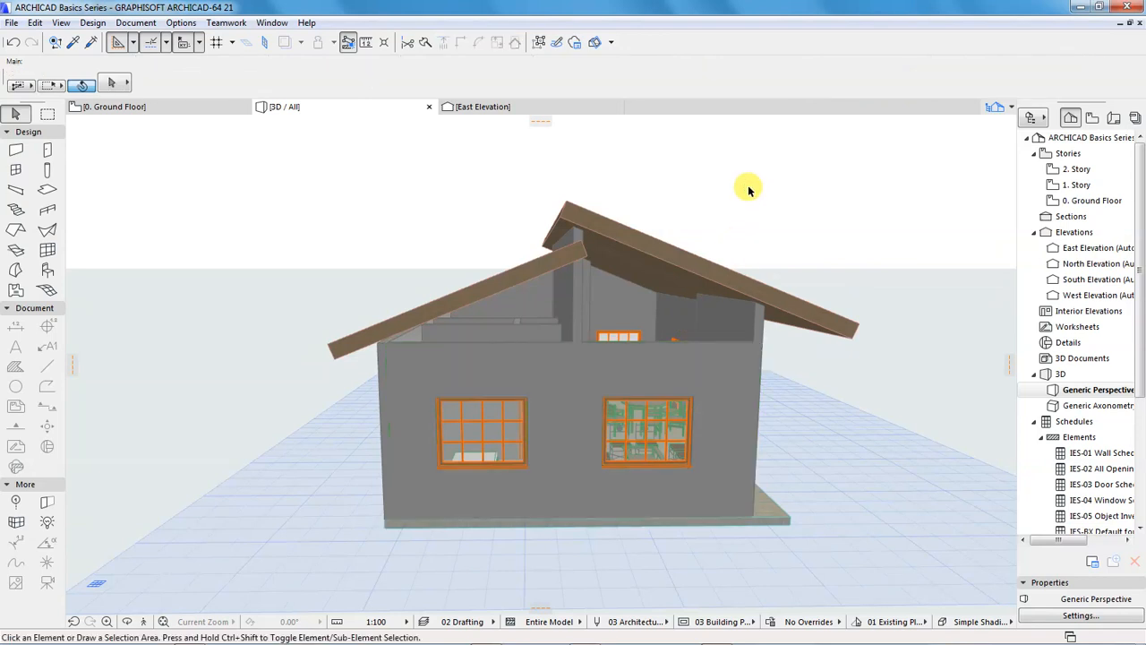
click(618, 244)
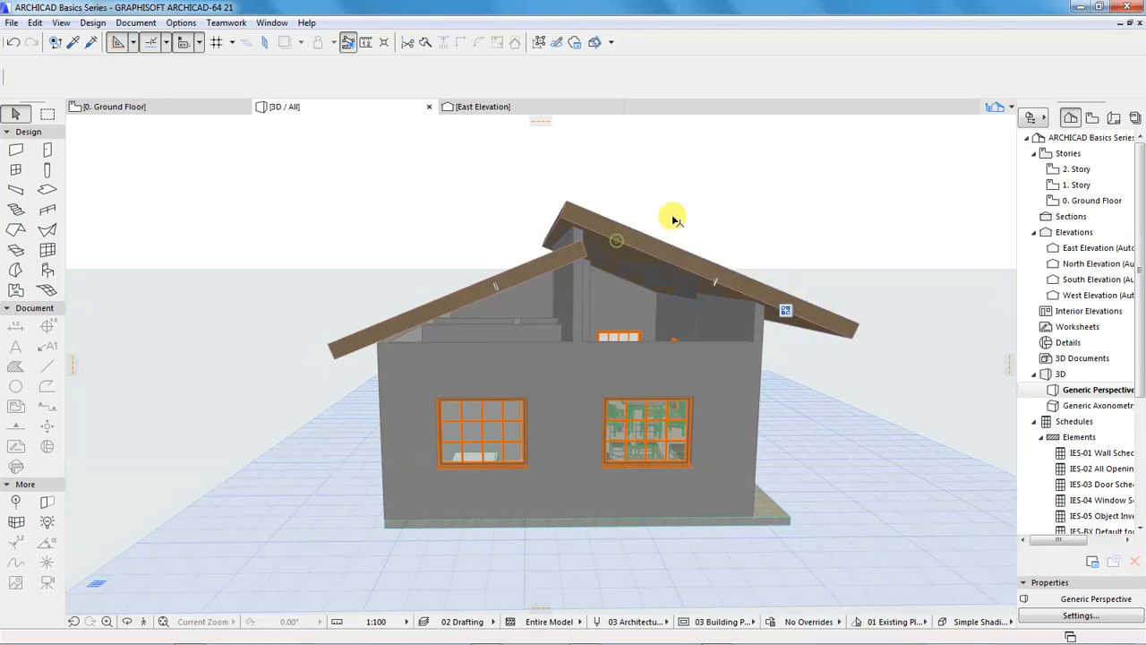
click(702, 180)
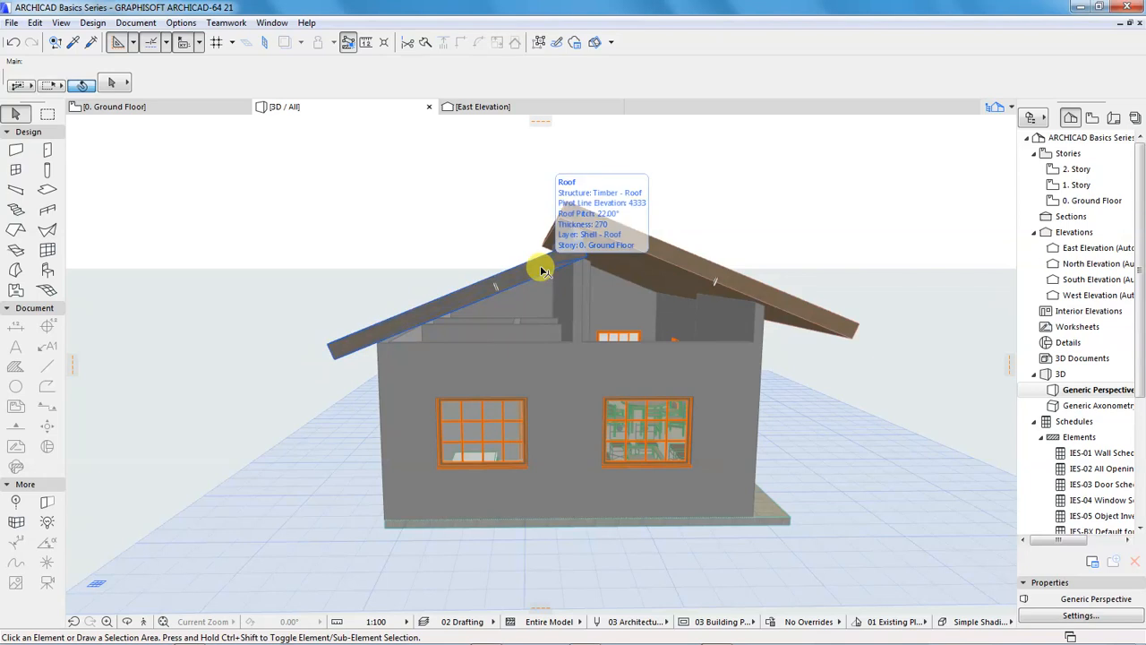
click(532, 256)
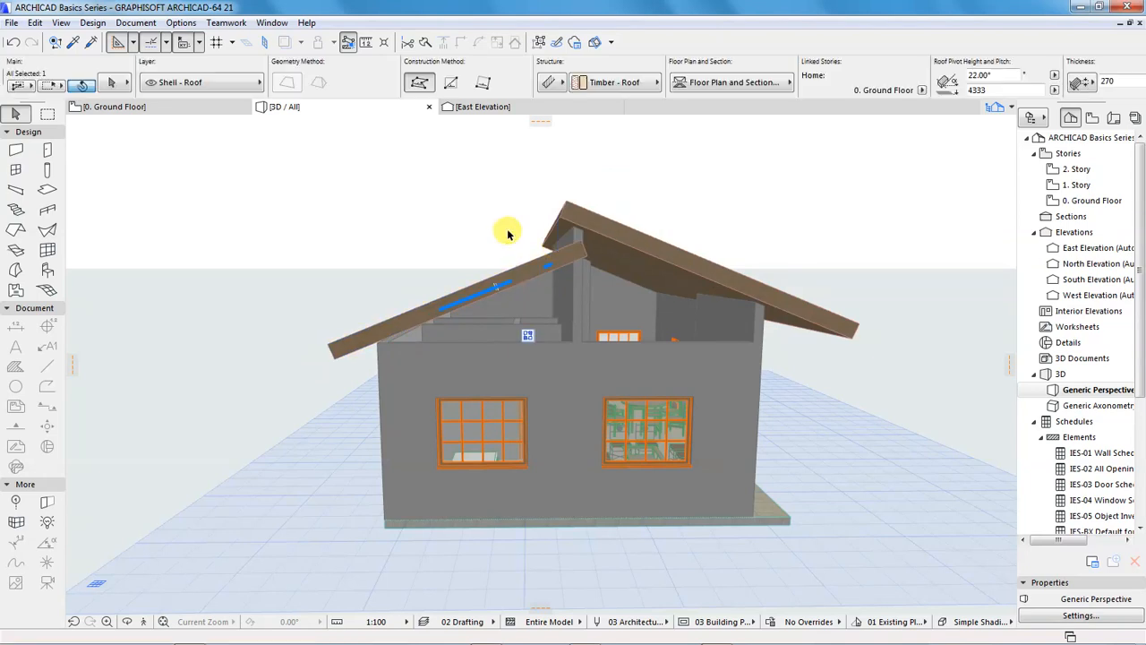
click(467, 195)
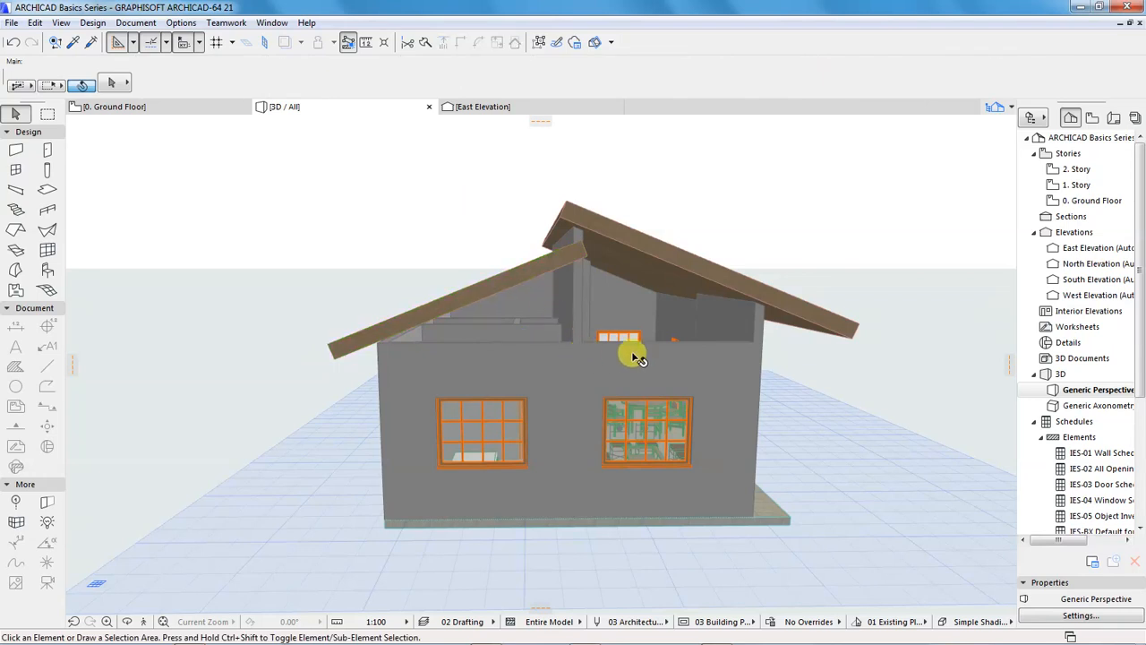
Split the west exterior wall on the Ground Floor plan along the ridge line, keeping the lounge-side piece selected
mouse_move(587, 361)
click(176, 107)
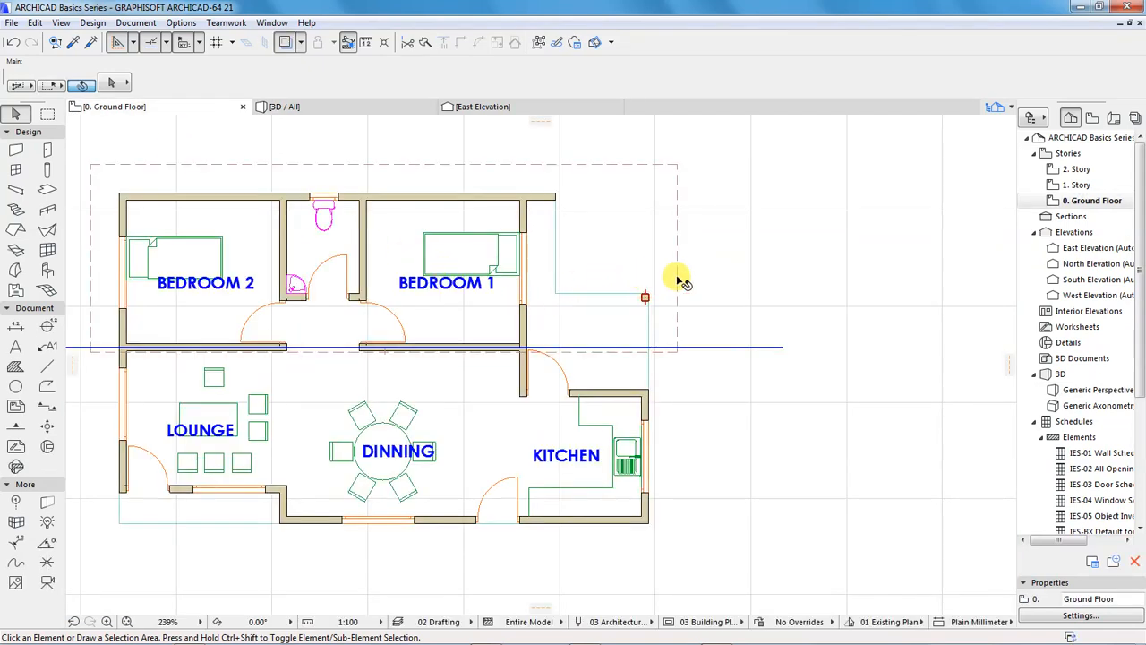
scroll(748, 290, down, 3)
scroll(443, 334, up, 2)
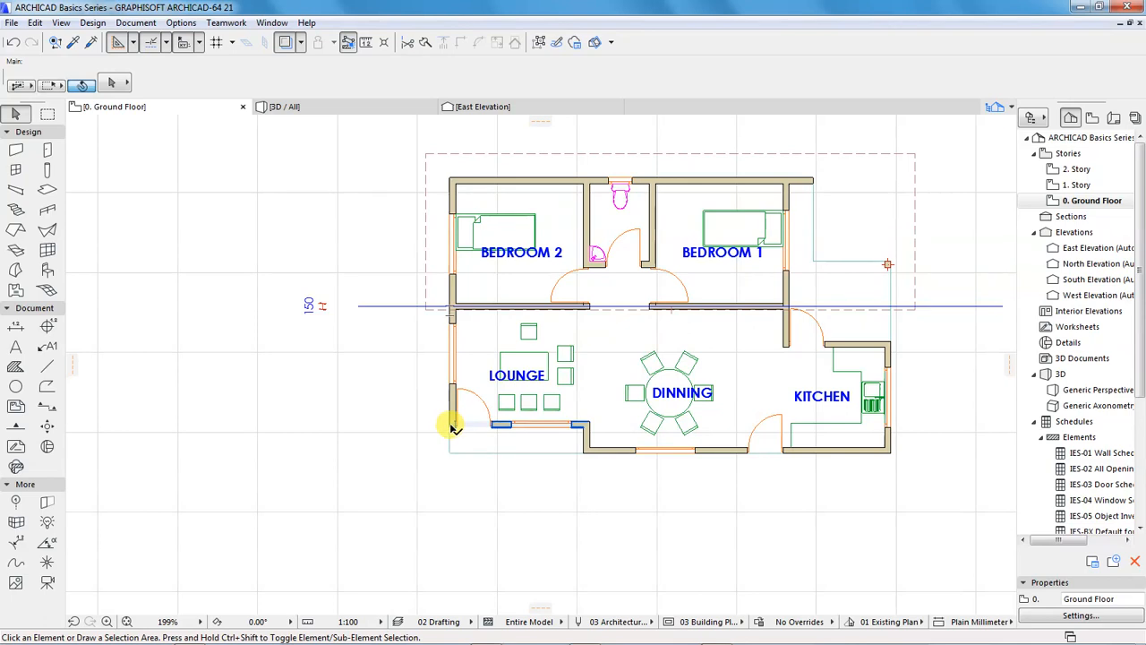
scroll(452, 430, up, 5)
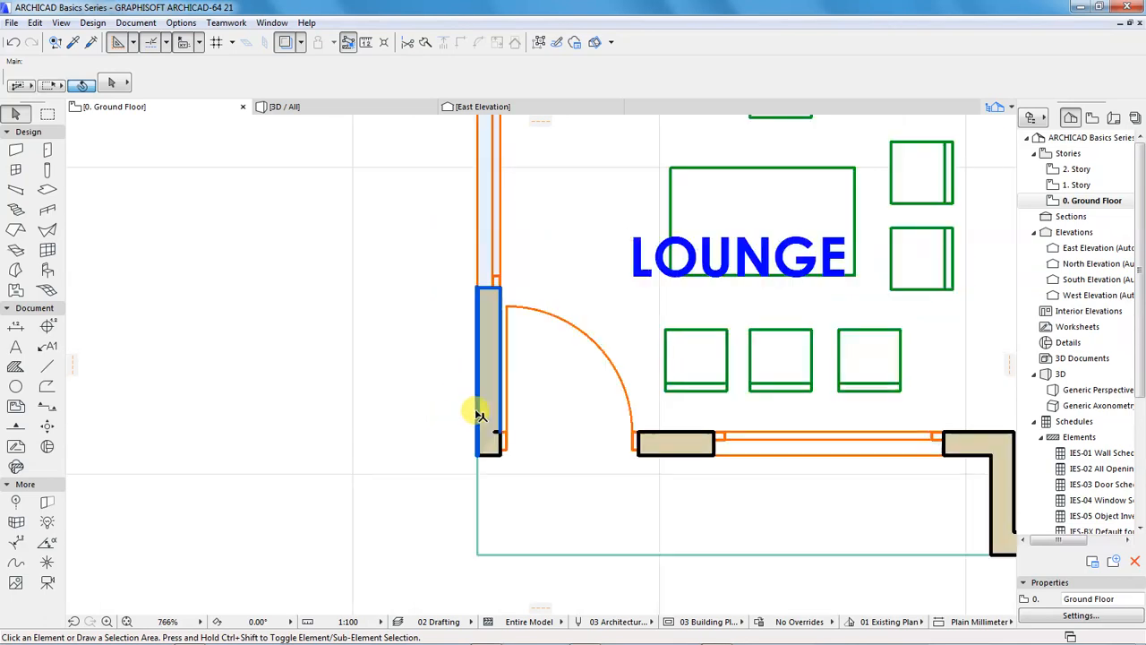
scroll(448, 408, down, 4)
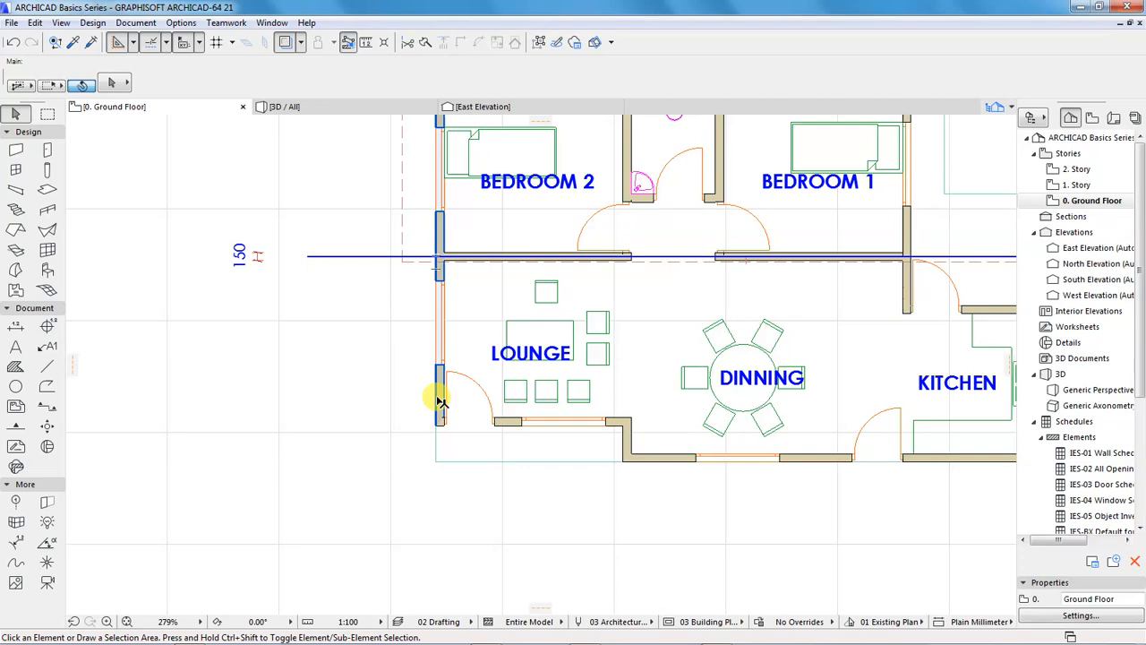
mouse_move(439, 402)
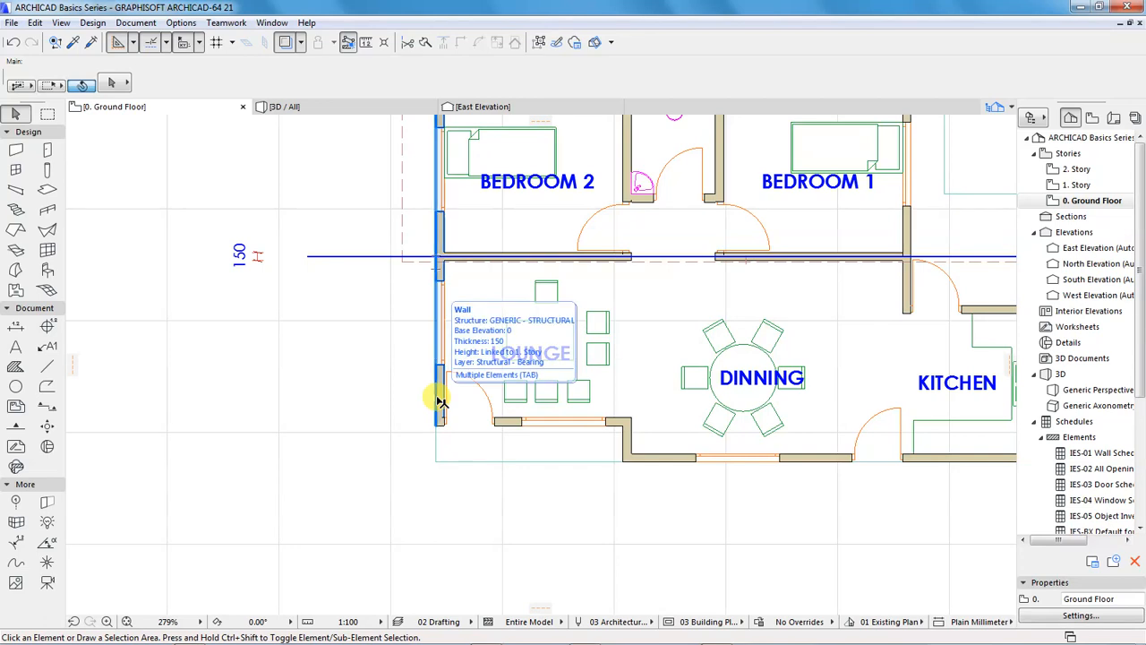
click(440, 395)
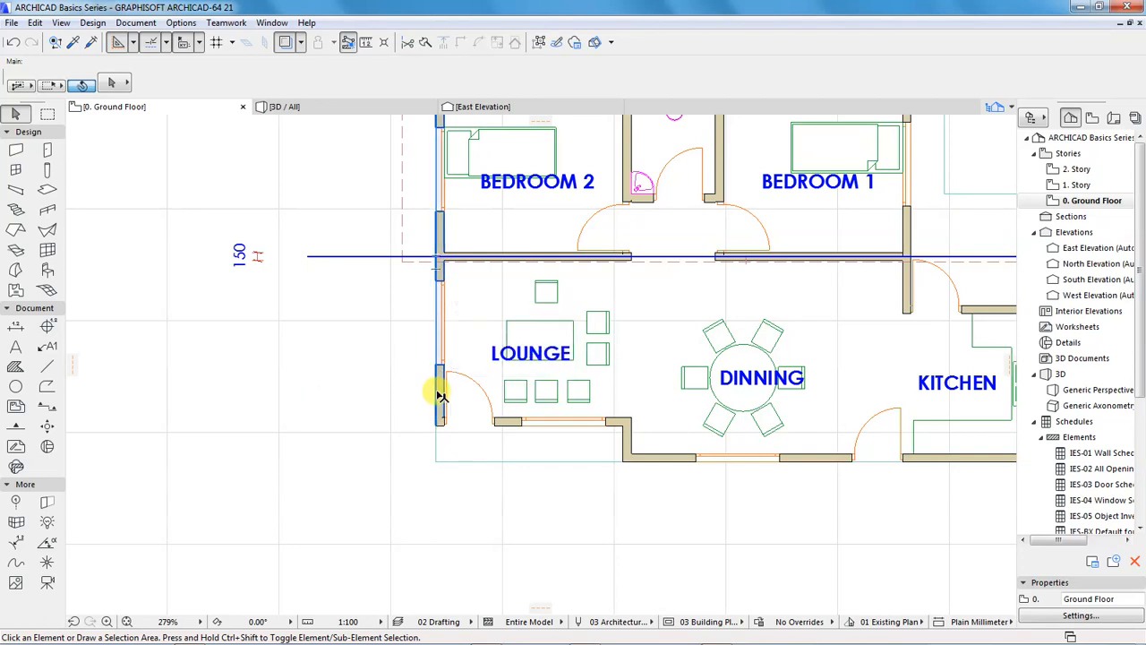
scroll(386, 395, down, 5)
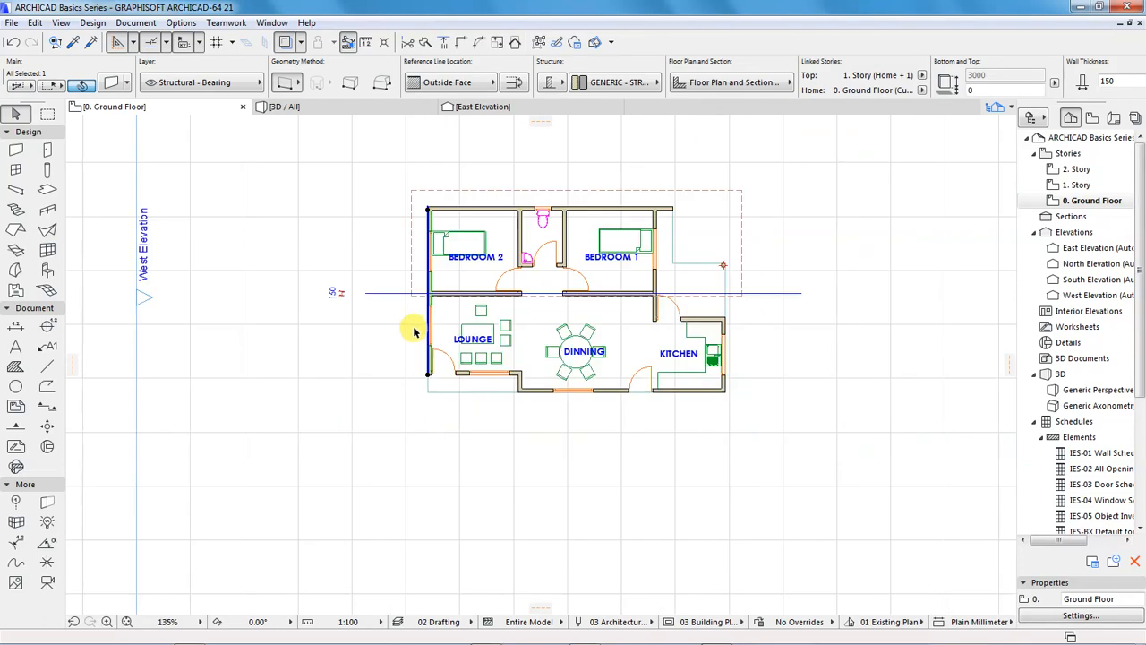
scroll(430, 284, up, 6)
scroll(430, 284, up, 1)
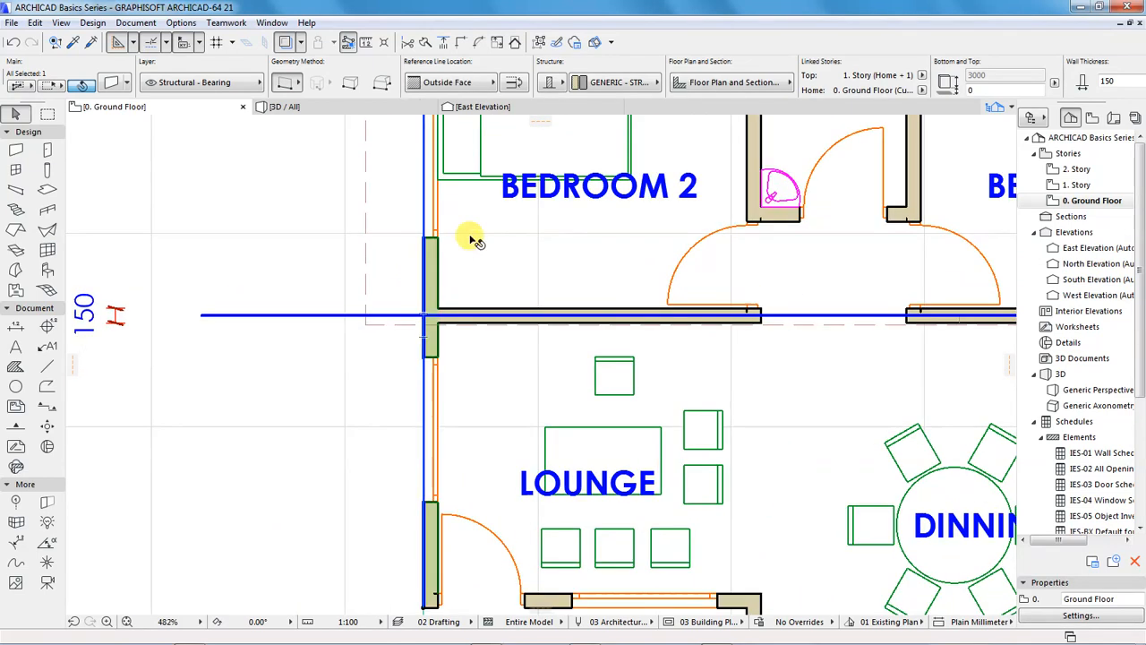
click(423, 43)
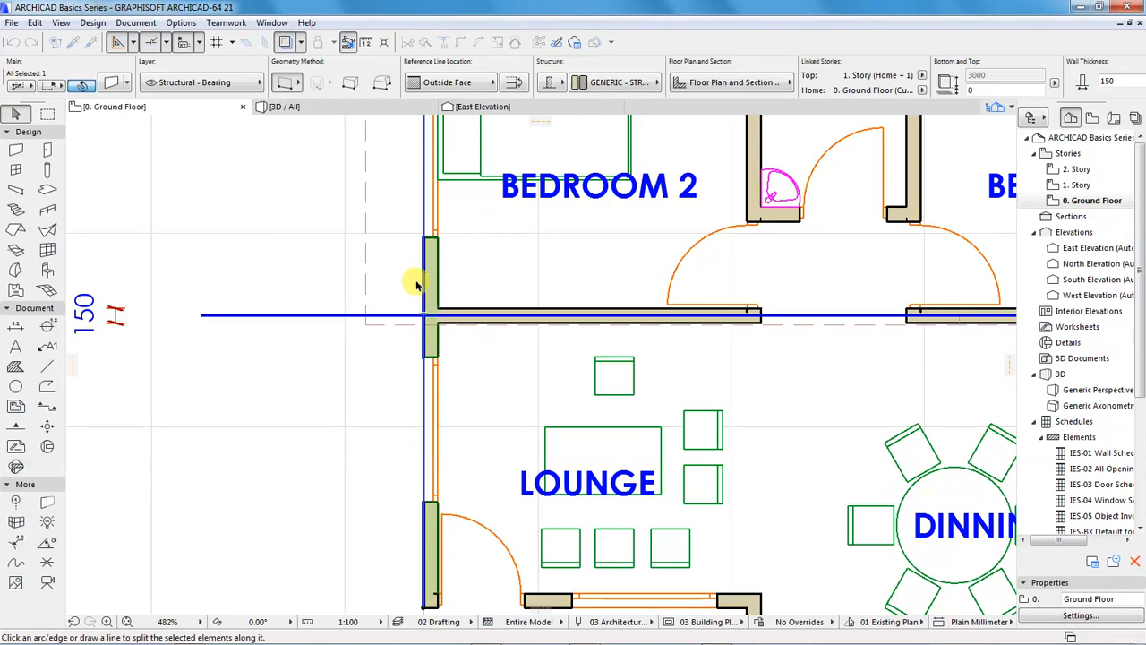
scroll(448, 319, up, 4)
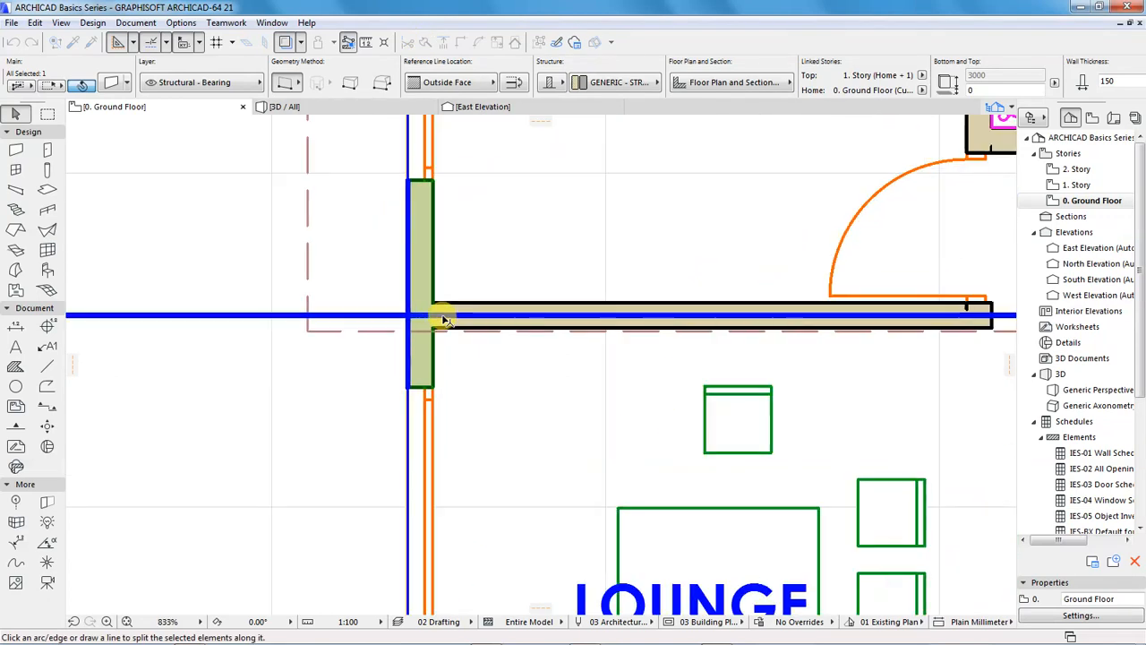
scroll(417, 320, down, 5)
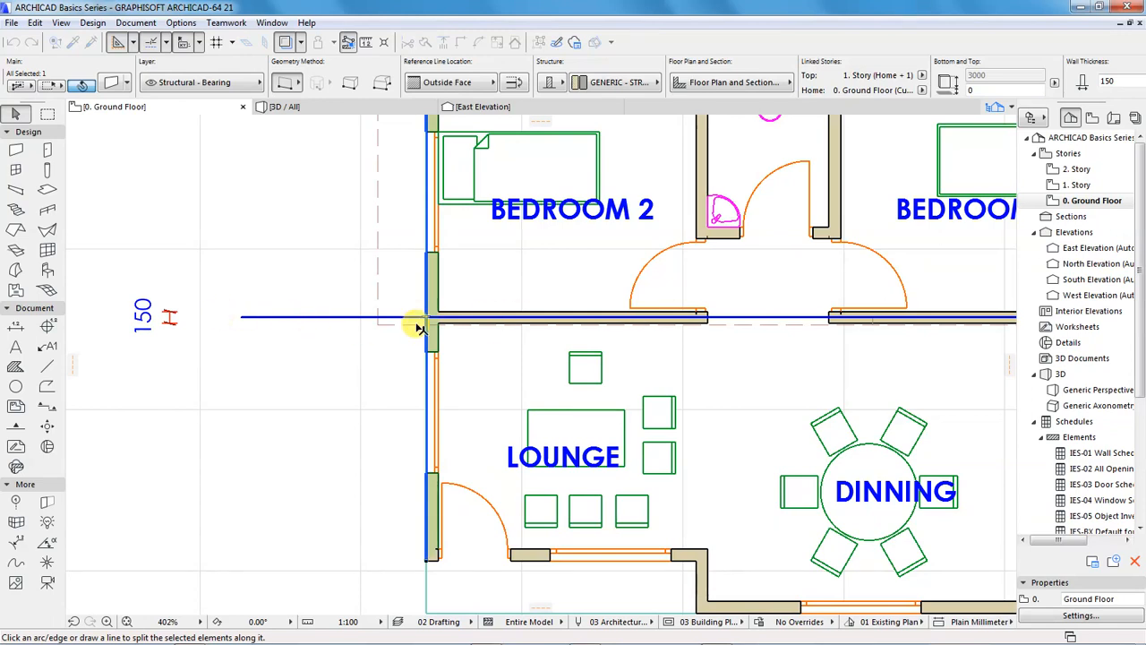
scroll(426, 321, up, 5)
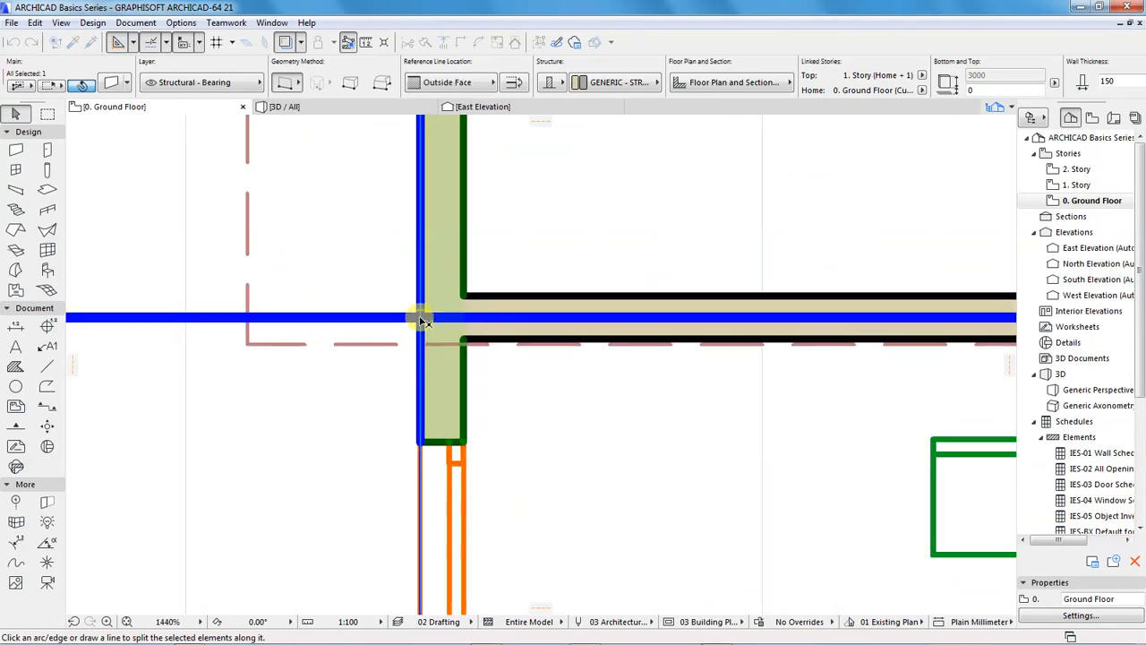
click(421, 320)
click(504, 320)
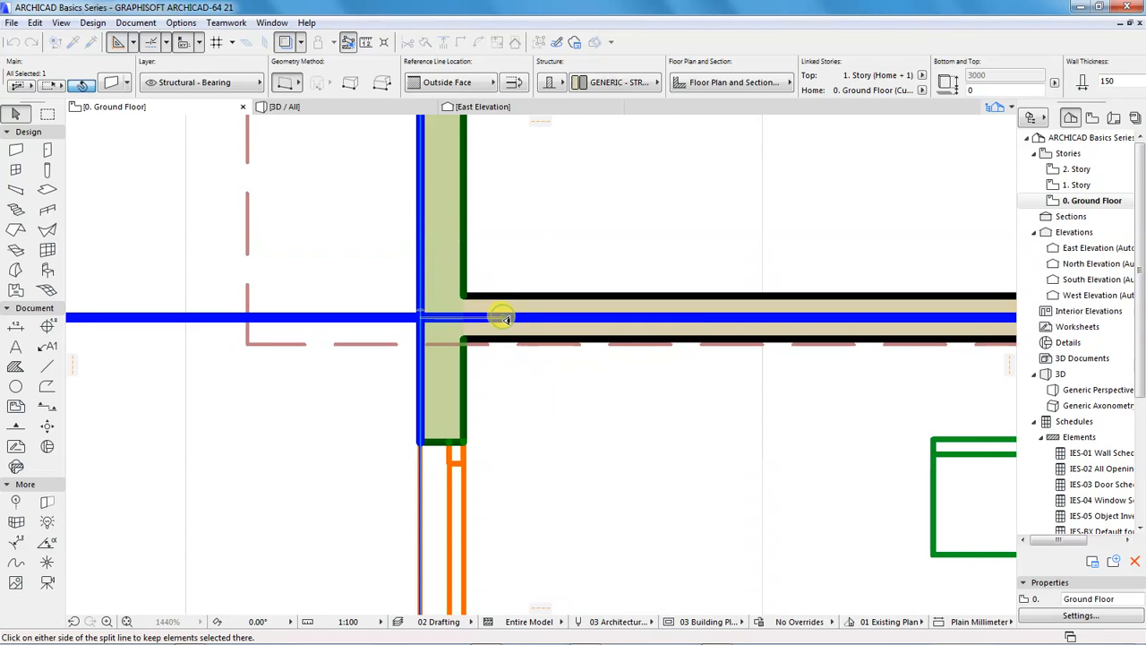
click(500, 417)
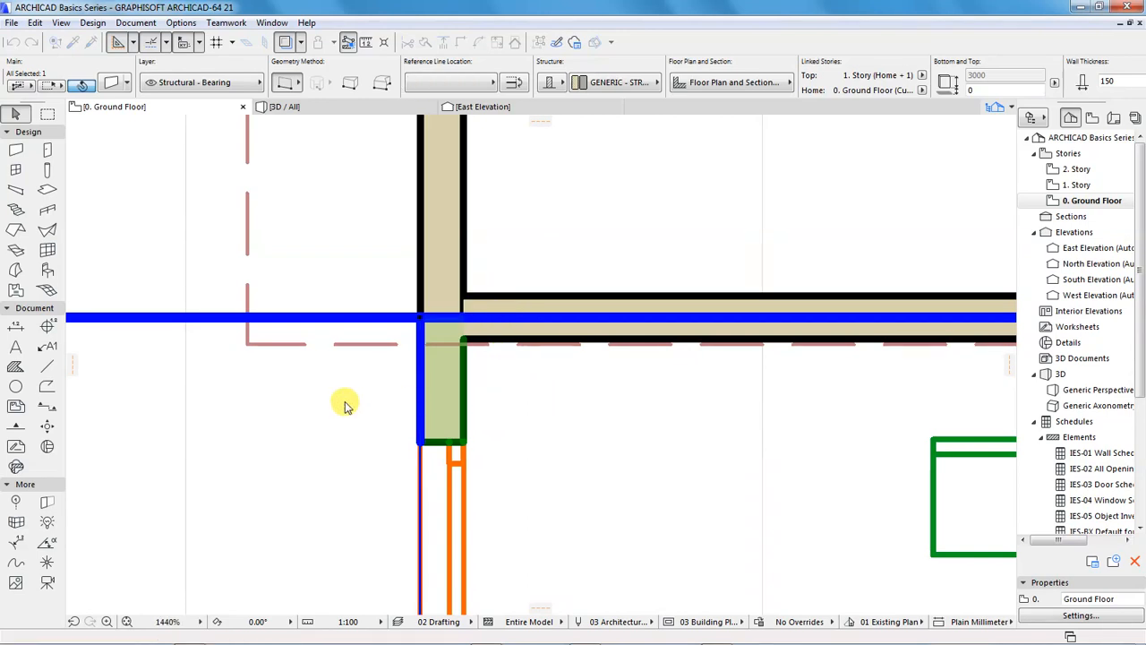
scroll(402, 406, down, 3)
scroll(405, 395, down, 3)
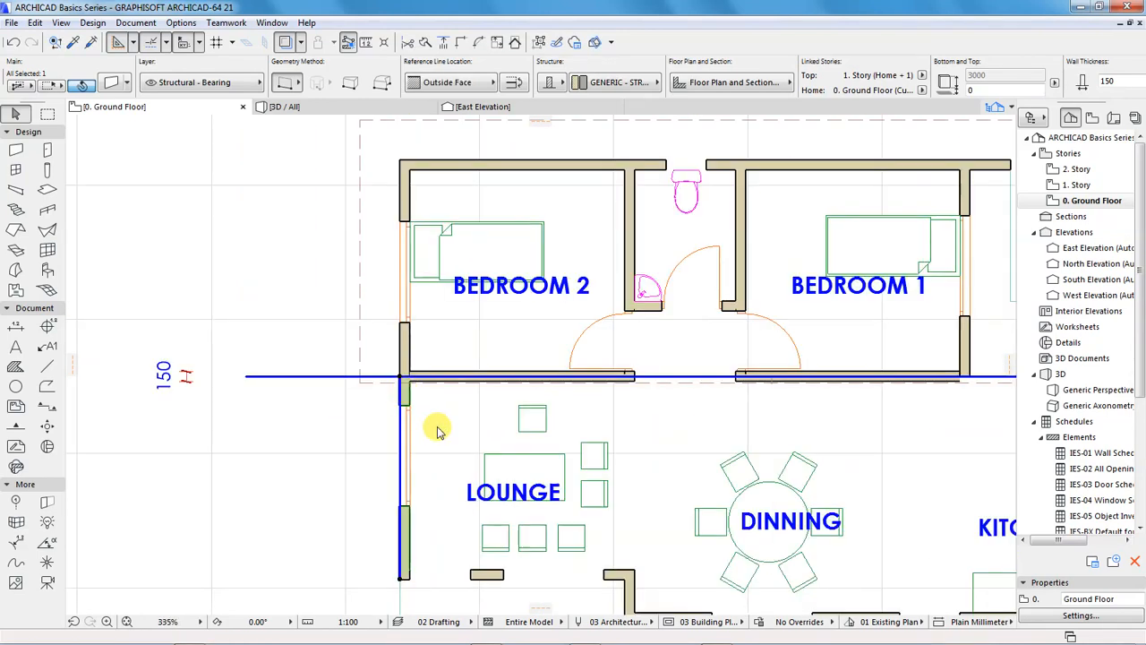
Check the split west wall by selecting its lounge-side and Bedroom 2-side pieces separately
click(318, 425)
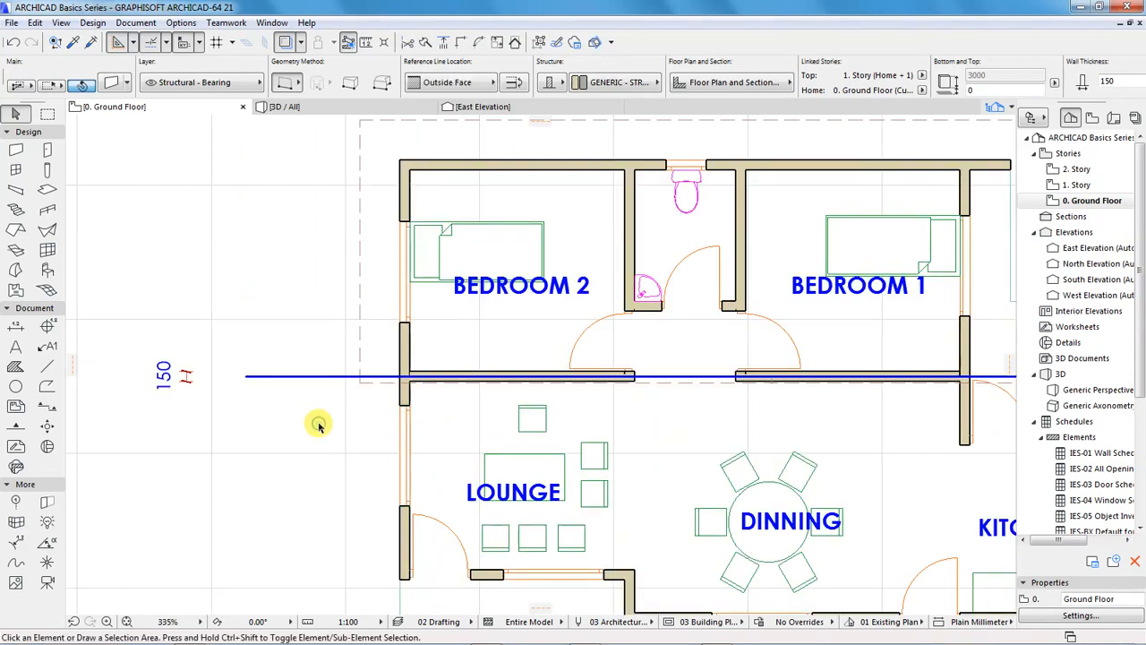
click(400, 516)
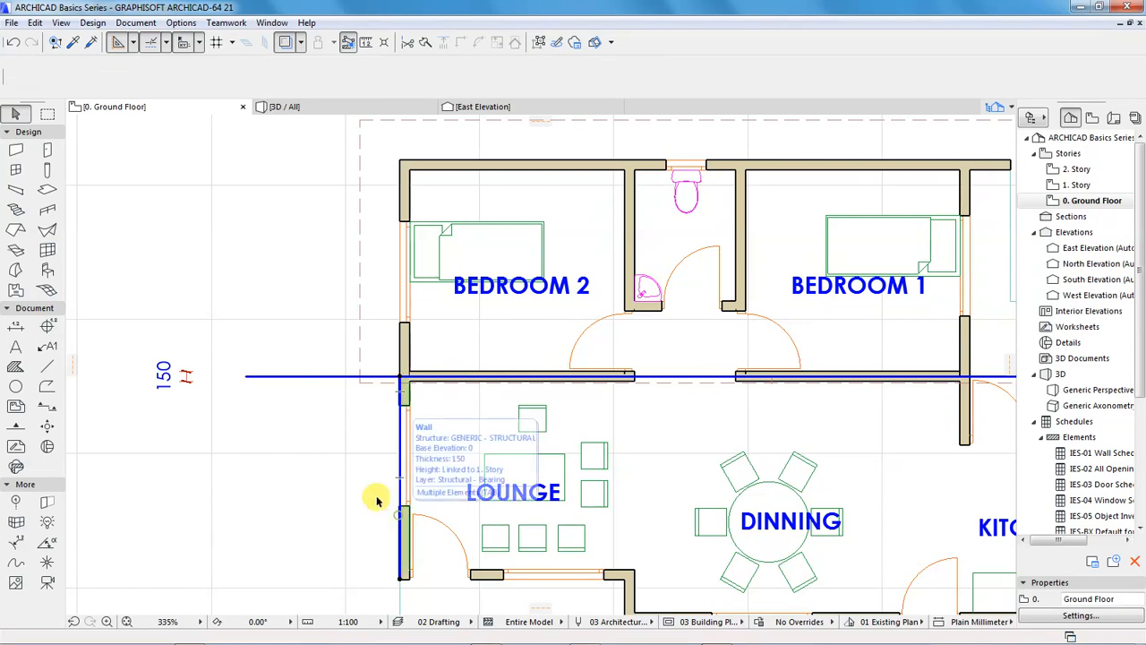
click(359, 438)
click(405, 350)
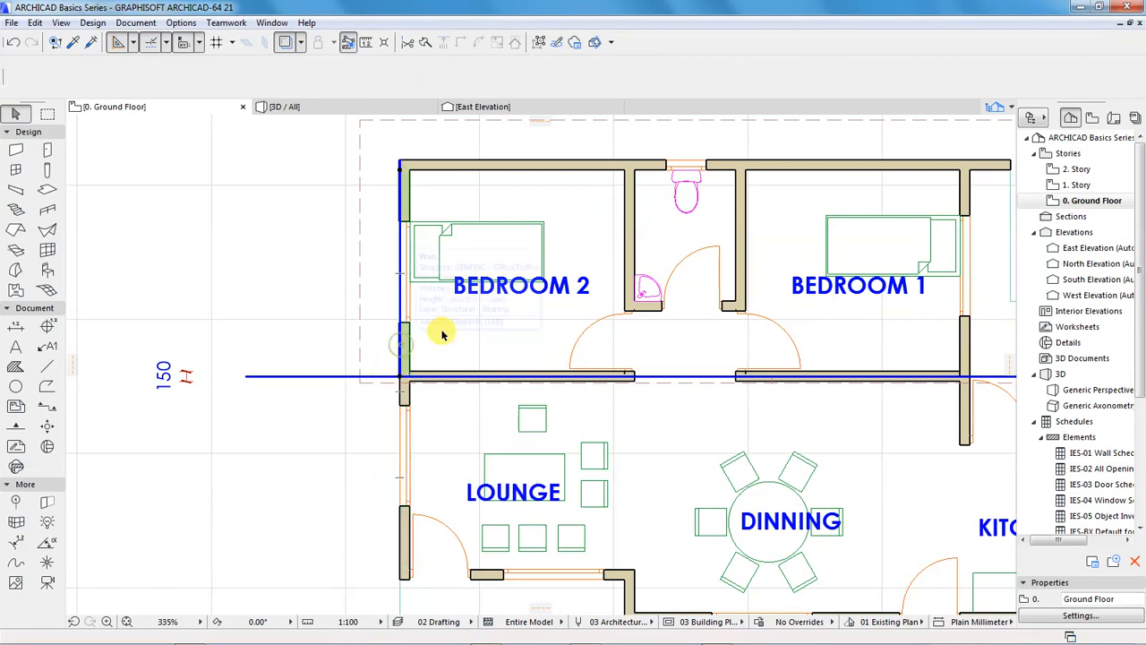
click(321, 440)
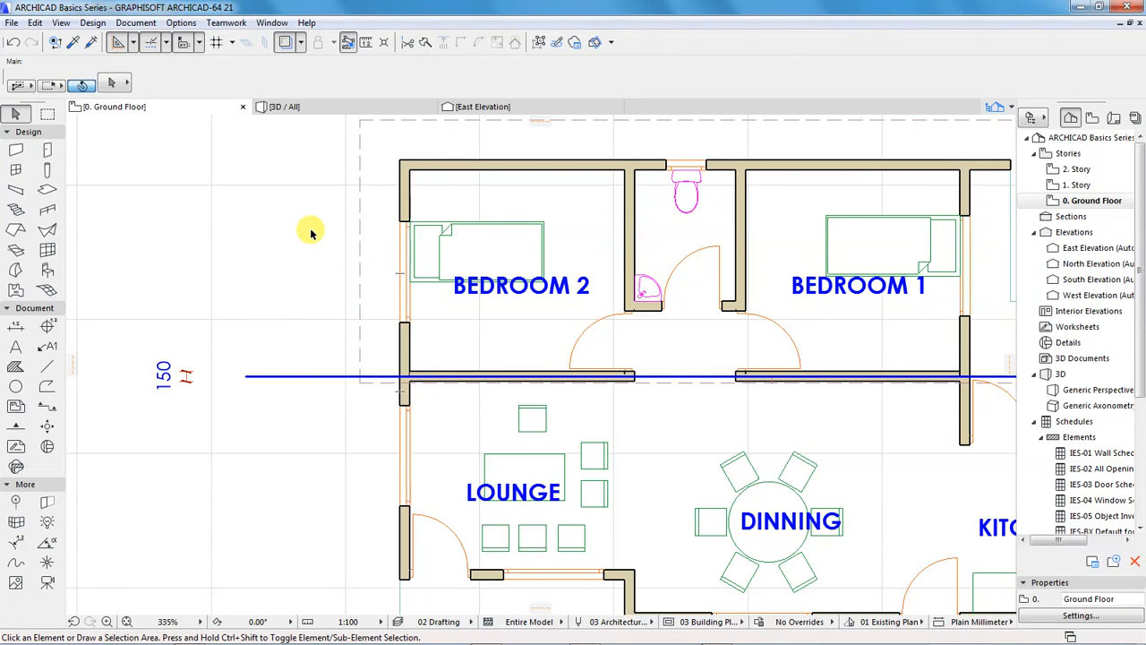
Raise the Bedroom 2-side piece of the west wall in 3D by setting its top offset from 1. Story to 2500 mm
click(284, 106)
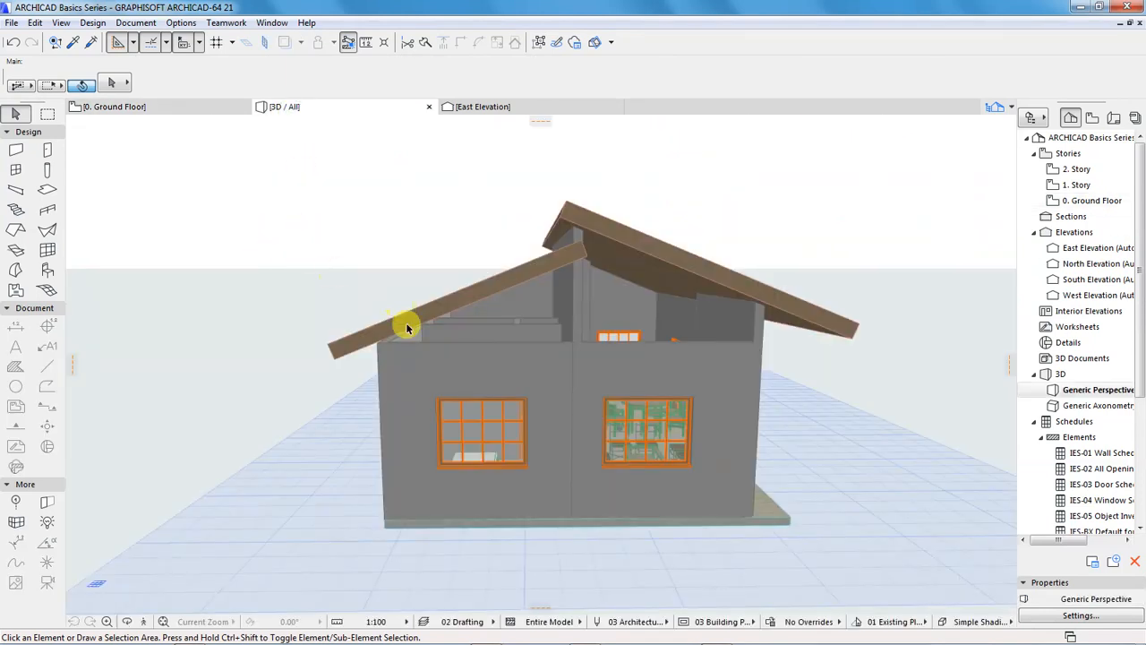
click(465, 369)
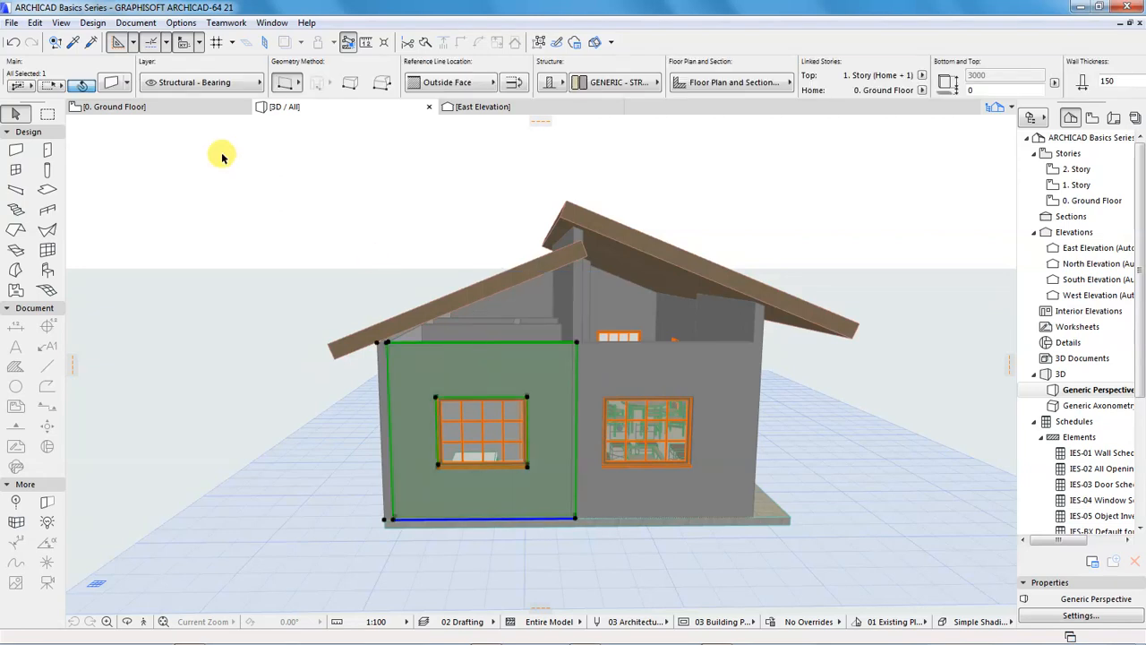
click(117, 85)
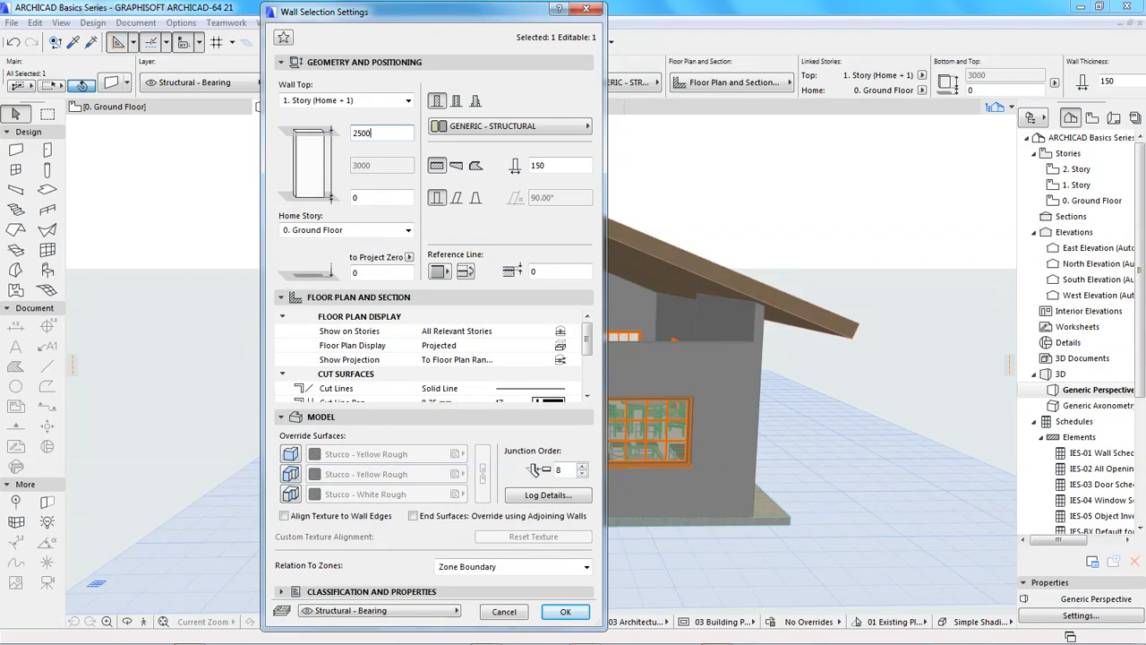
text(2500)
key(Return)
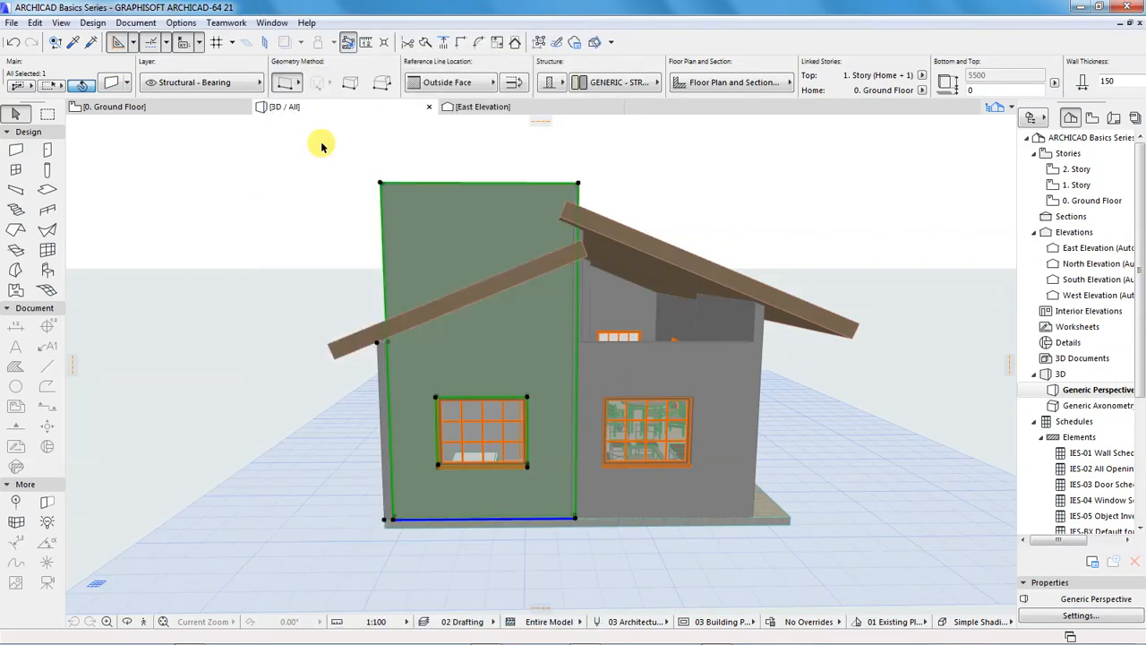
Trim the raised Bedroom 2-side piece of the west wall with the north roof plane, using the roof from the current selection
shift+click(345, 355)
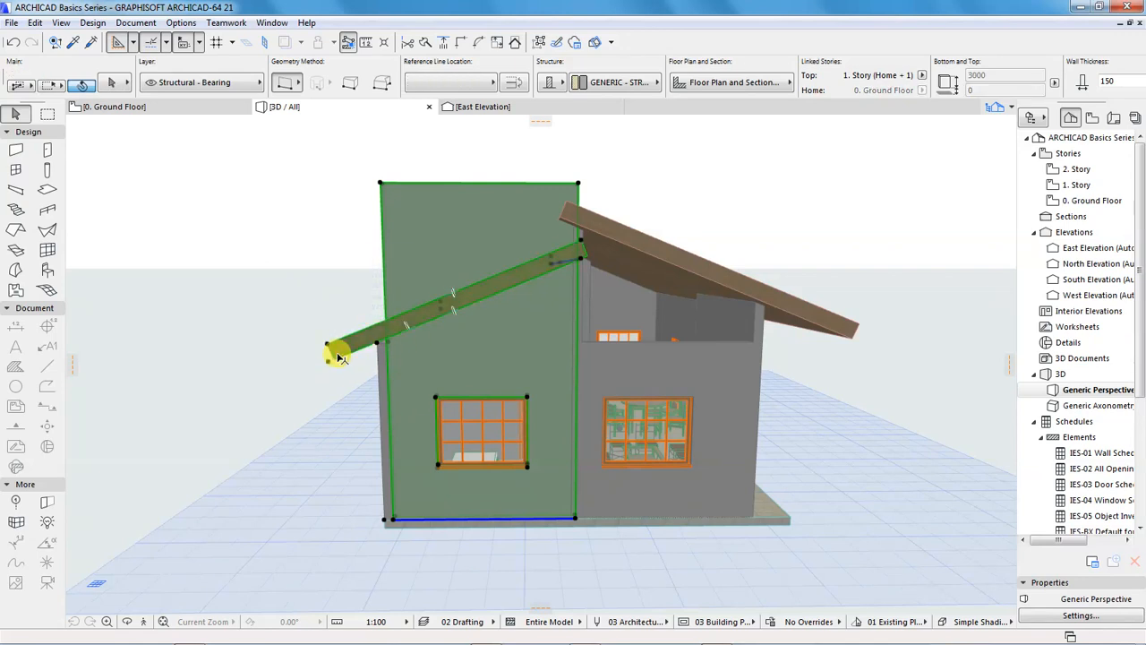
click(515, 44)
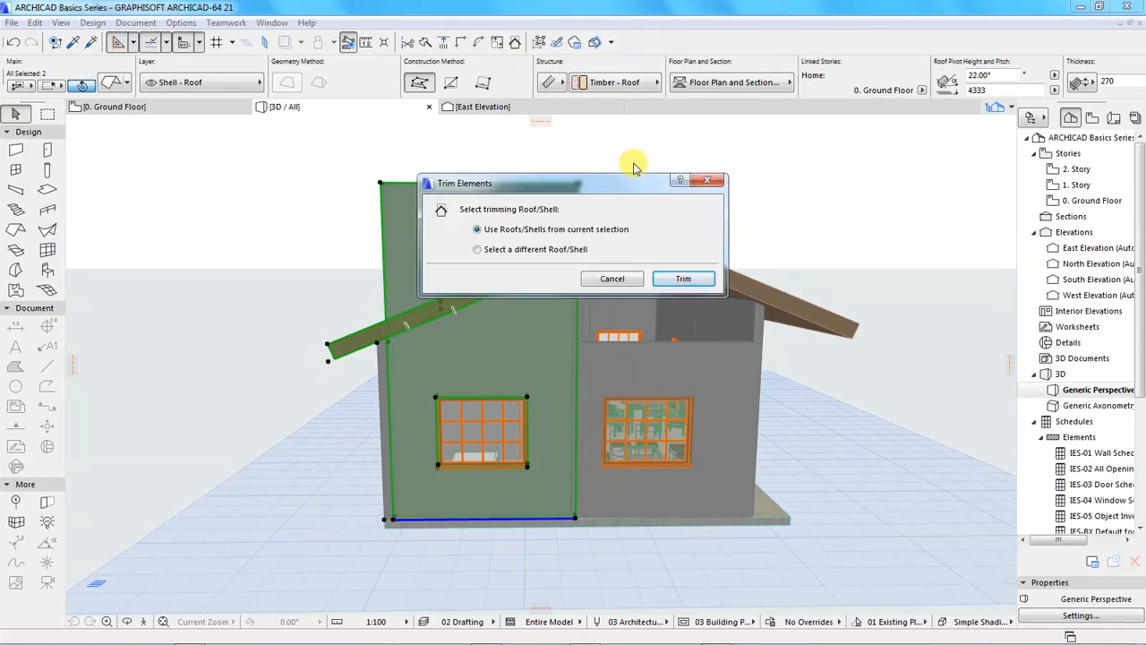
click(682, 281)
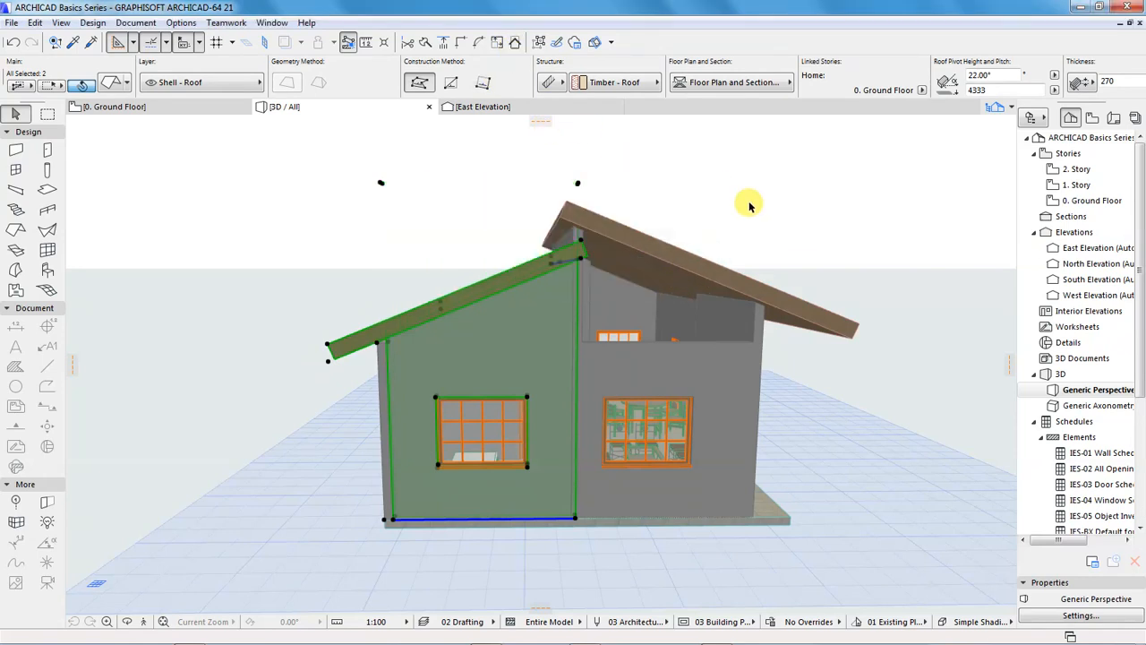
Raise the north exterior wall behind Bedroom 2 by setting its top offset from 1. Story to 600 mm
click(786, 191)
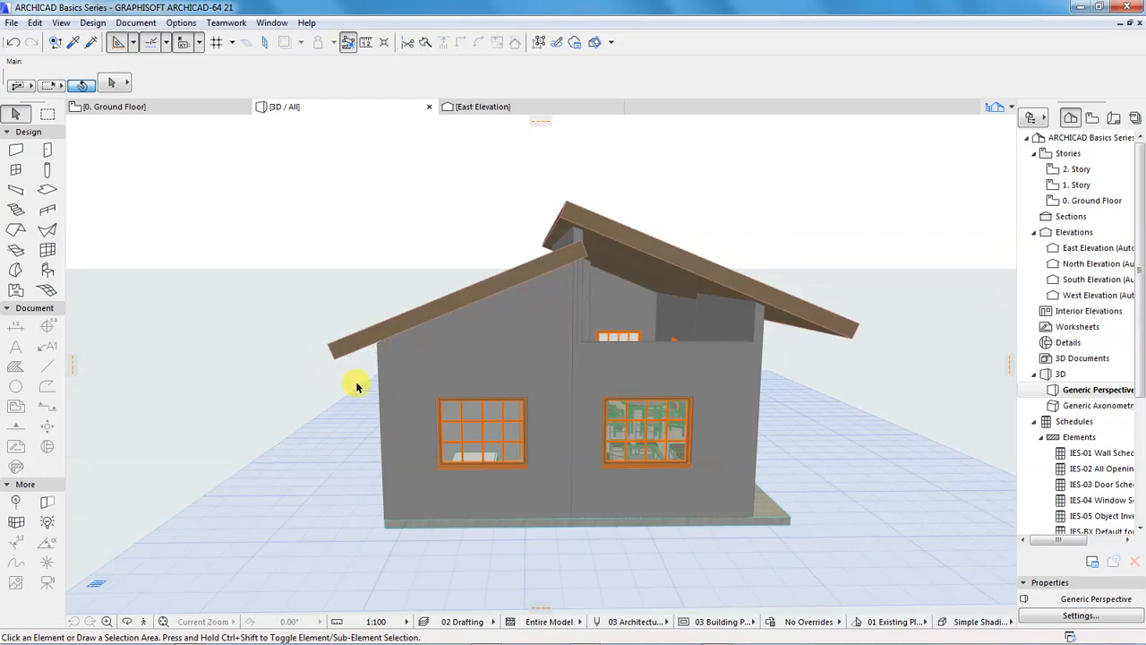
shift+middle_drag(356, 383, 440, 363)
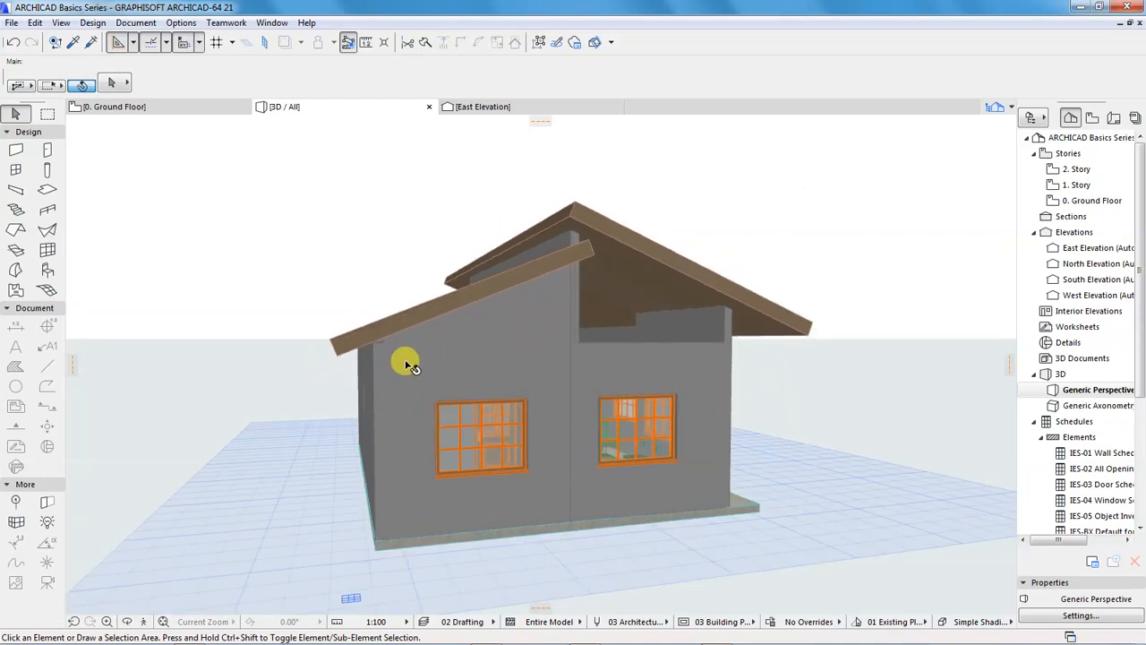
click(375, 352)
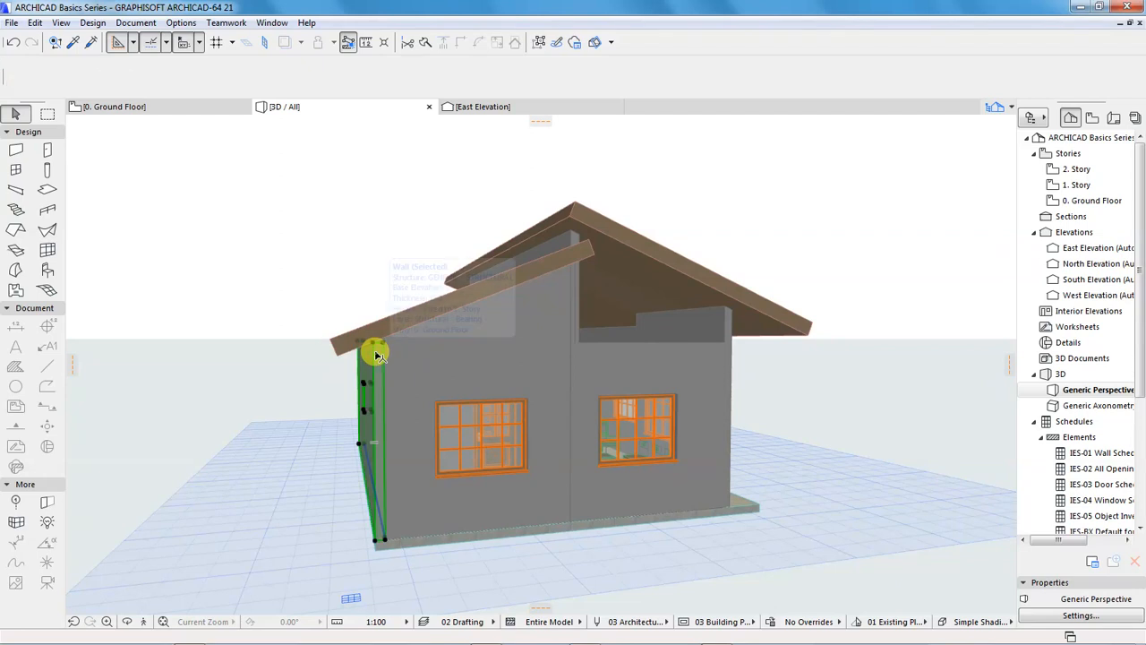
click(111, 82)
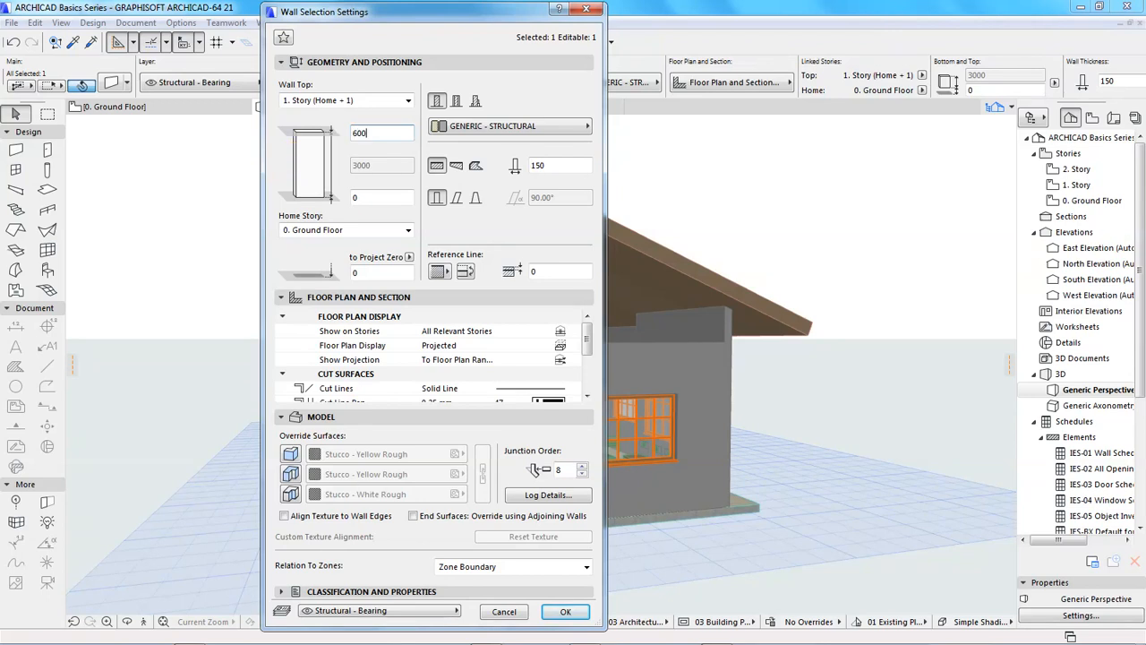
key(Return)
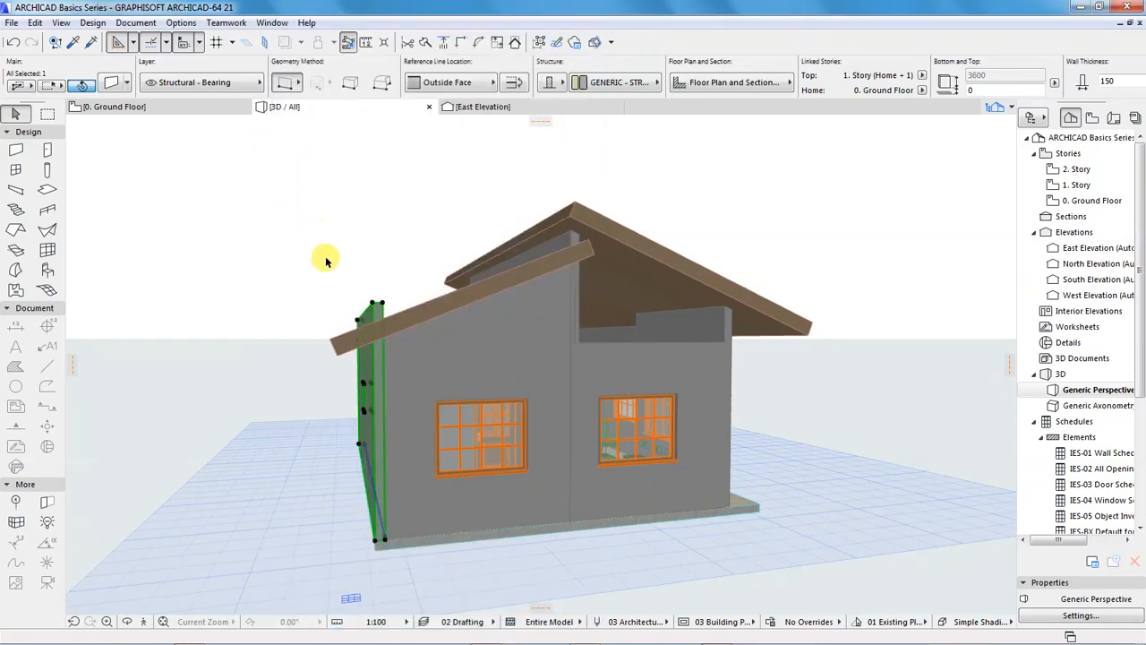
Trim the raised north exterior wall with the north roof plane, using the roof from the current selection
shift+click(415, 319)
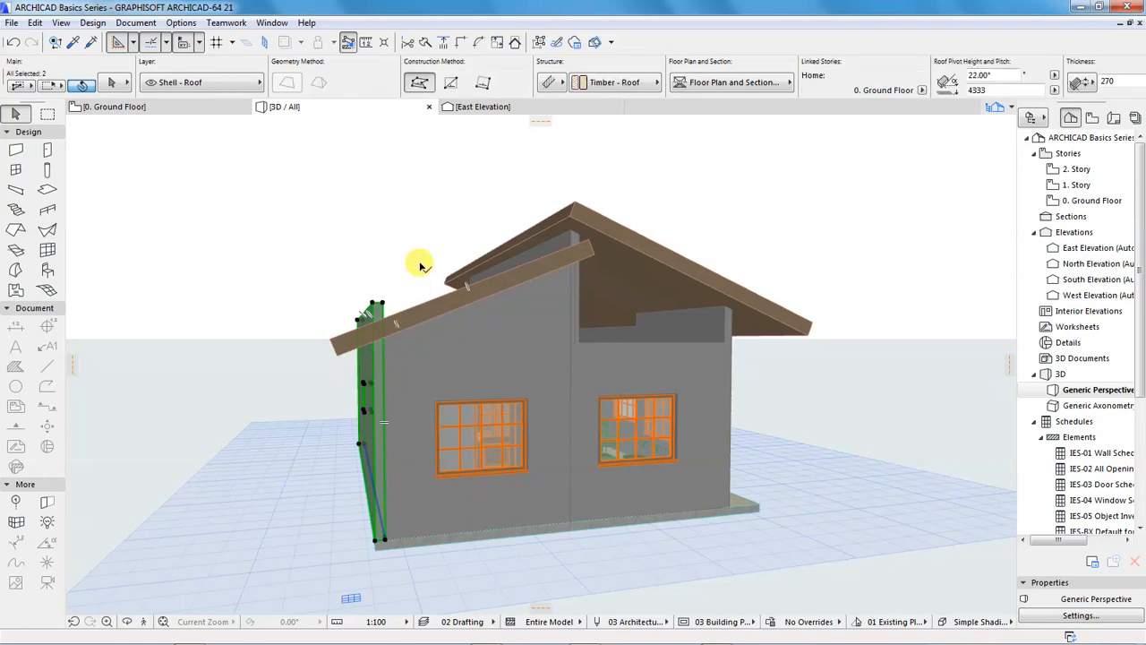
click(515, 42)
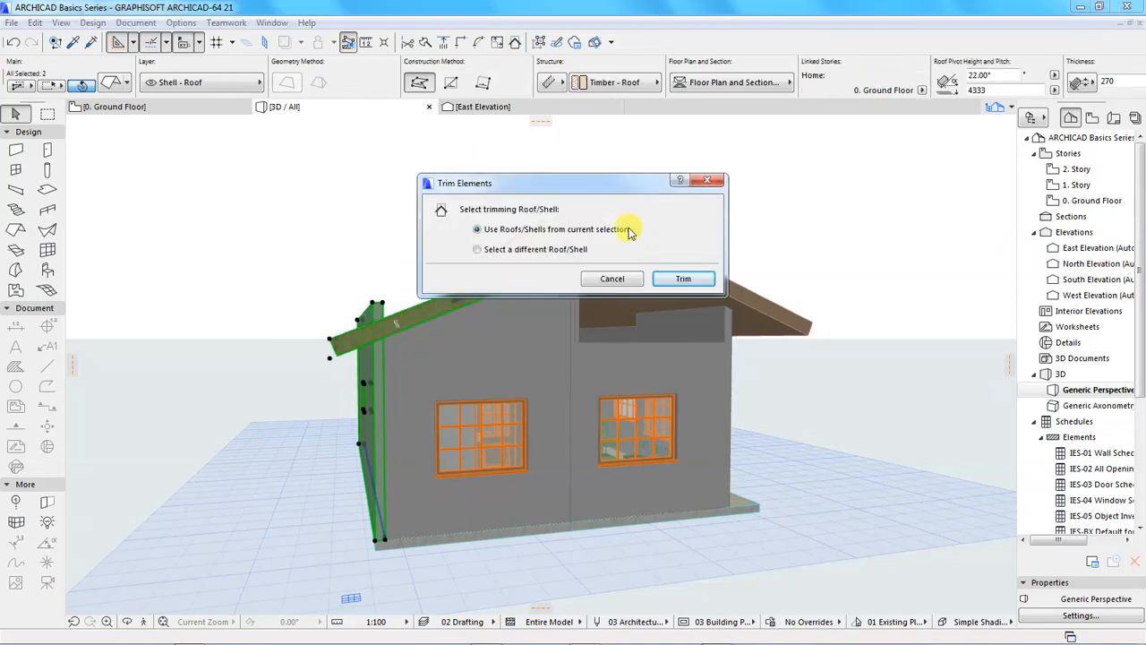
key(Return)
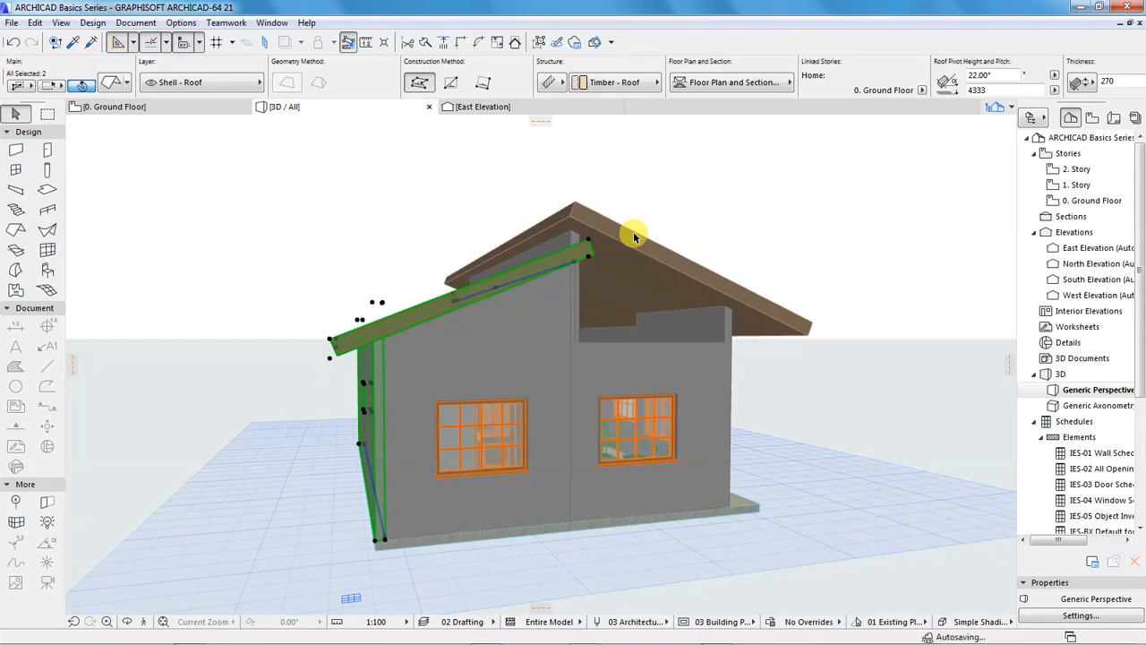
click(709, 183)
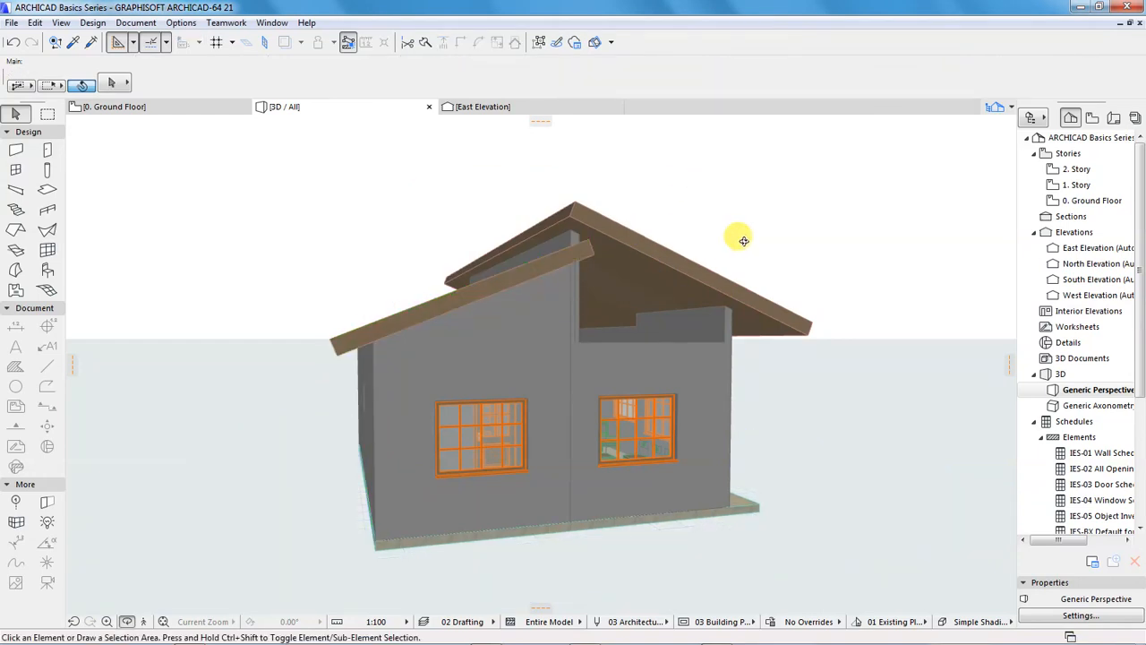
Raise the lounge-side piece of the west wall by setting its top offset from 1. Story to 2500 mm
drag(784, 392, 567, 391)
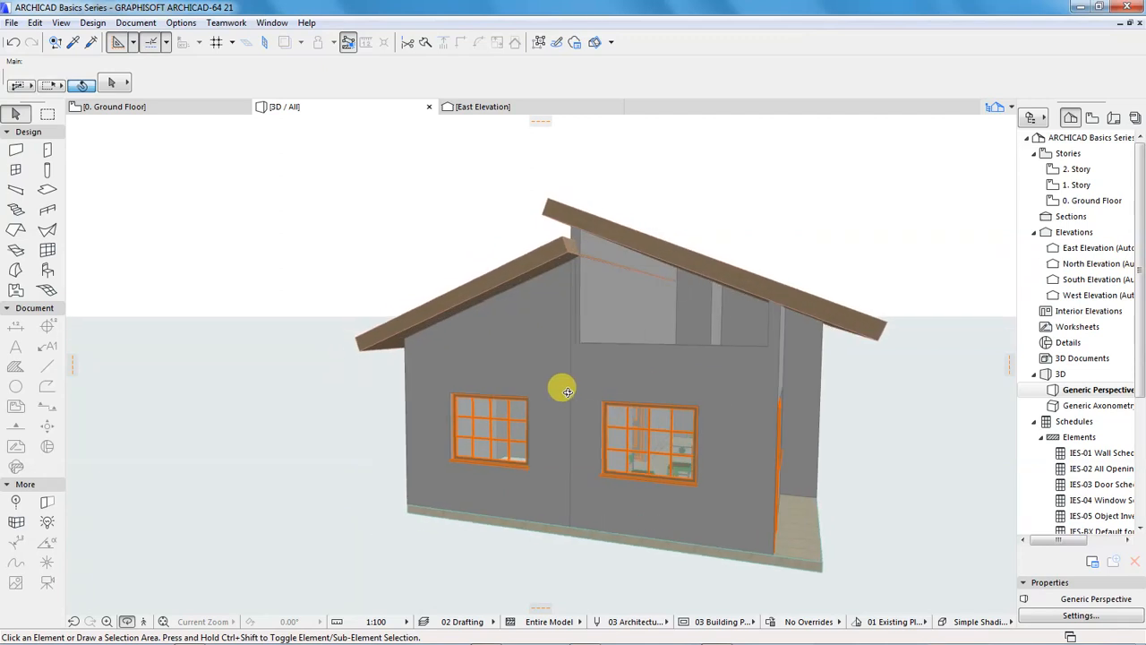
scroll(327, 328, down, 5)
drag(454, 311, 455, 330)
drag(594, 399, 573, 380)
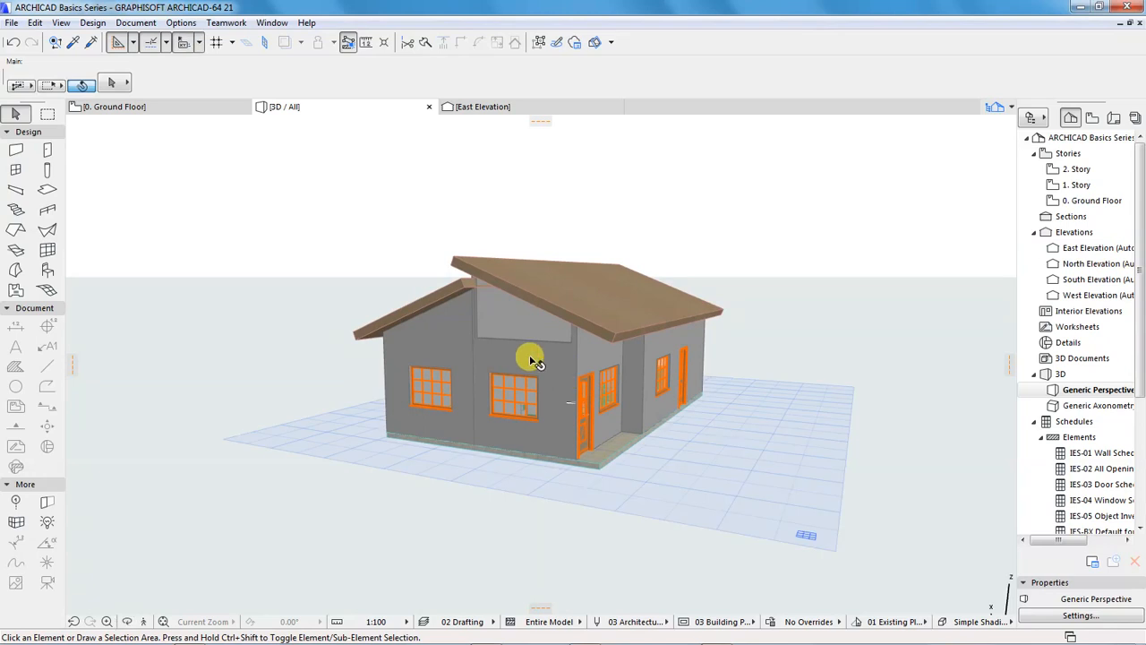
click(529, 356)
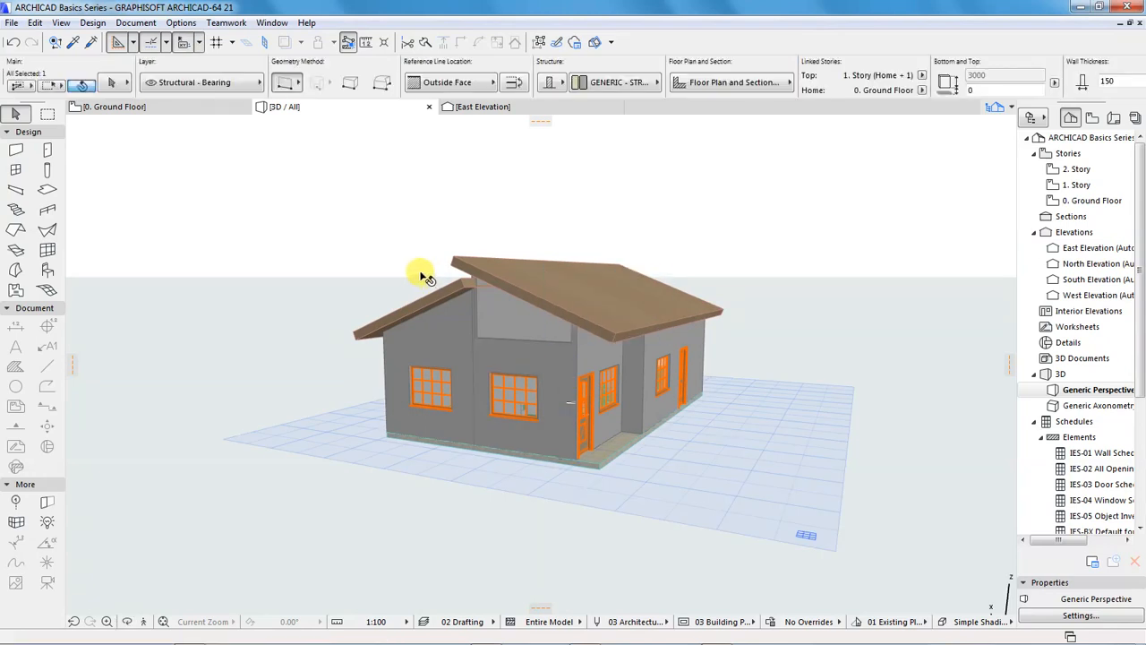
click(105, 84)
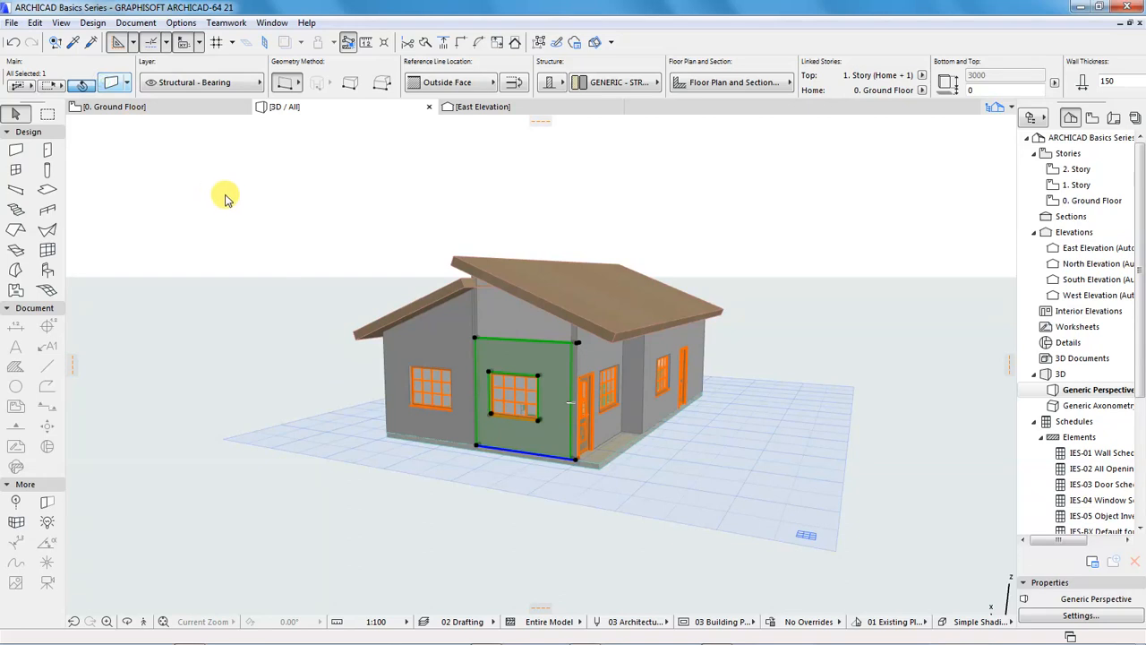
click(353, 137)
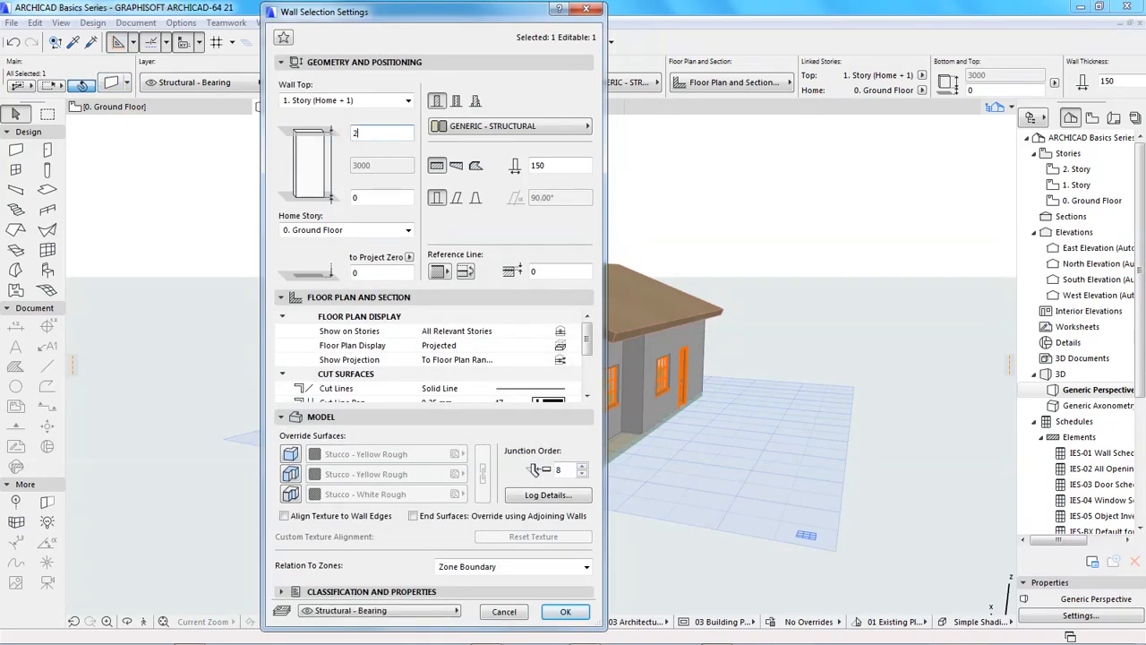
key(Return)
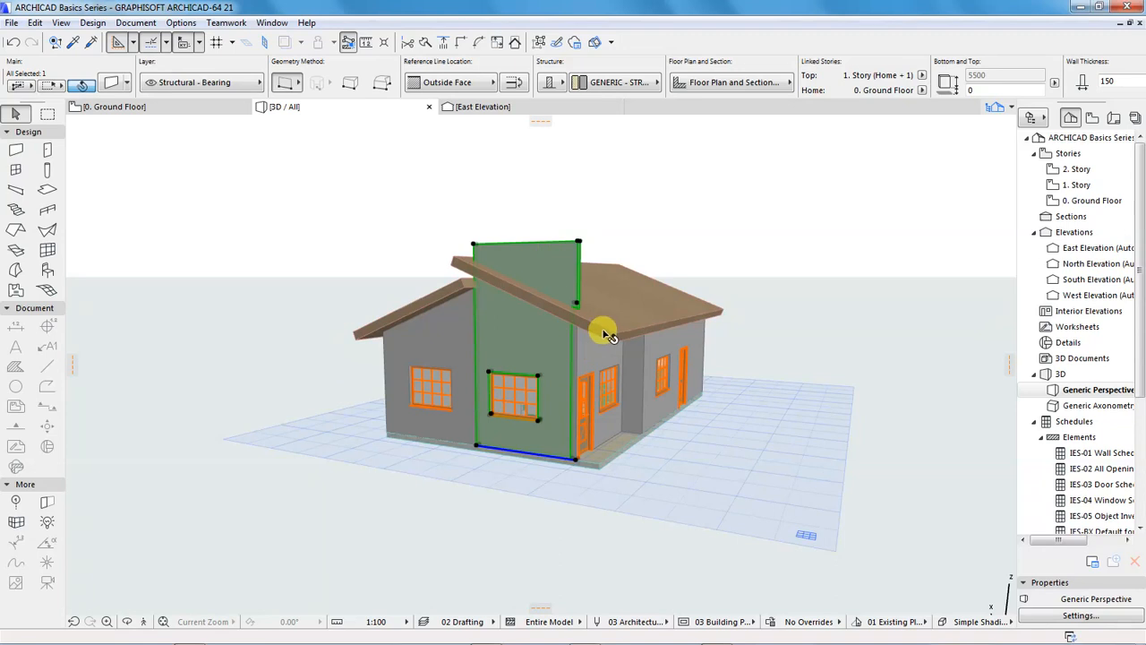
Trim the raised lounge-side piece of the west wall with the south roof plane, using the roof from the current selection
shift+click(605, 331)
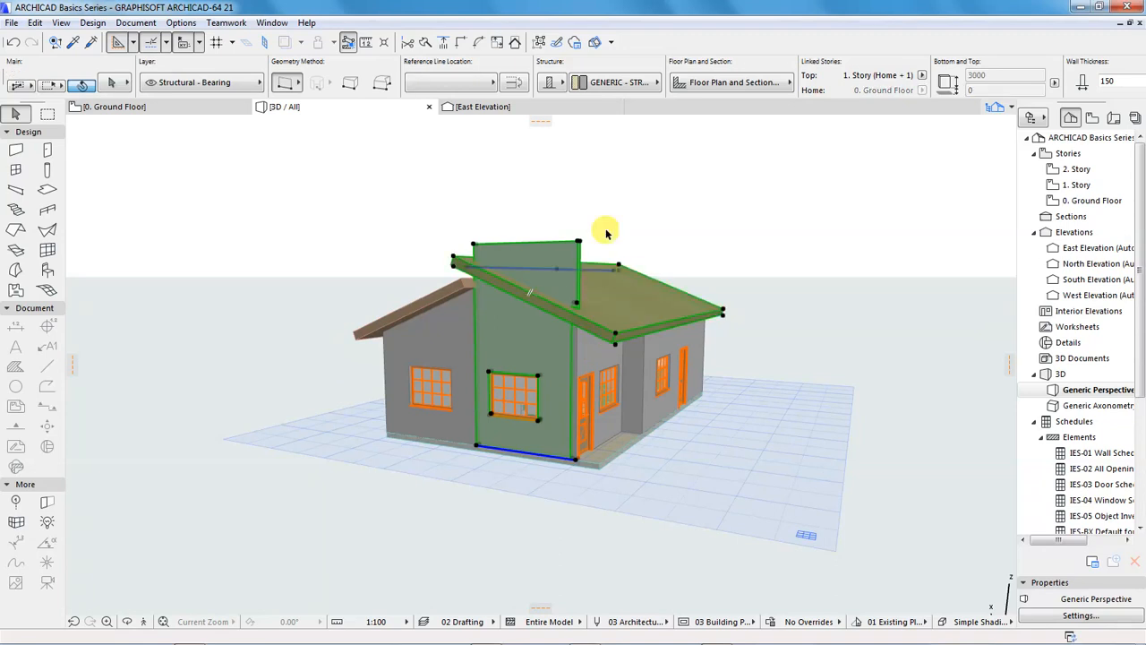
click(515, 42)
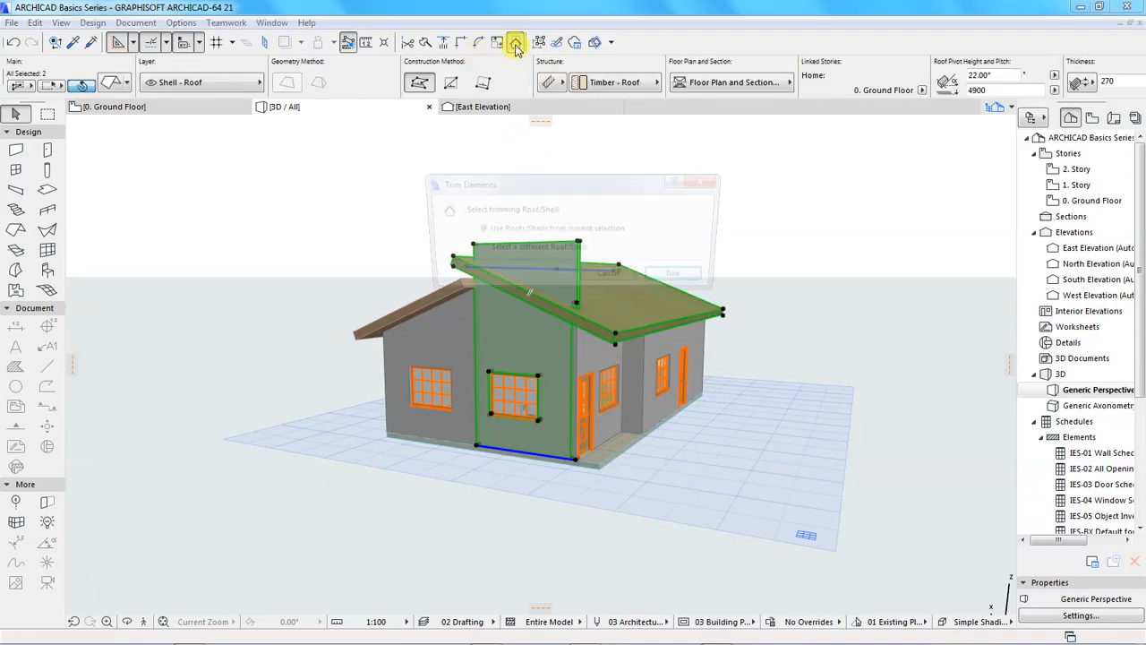
key(Return)
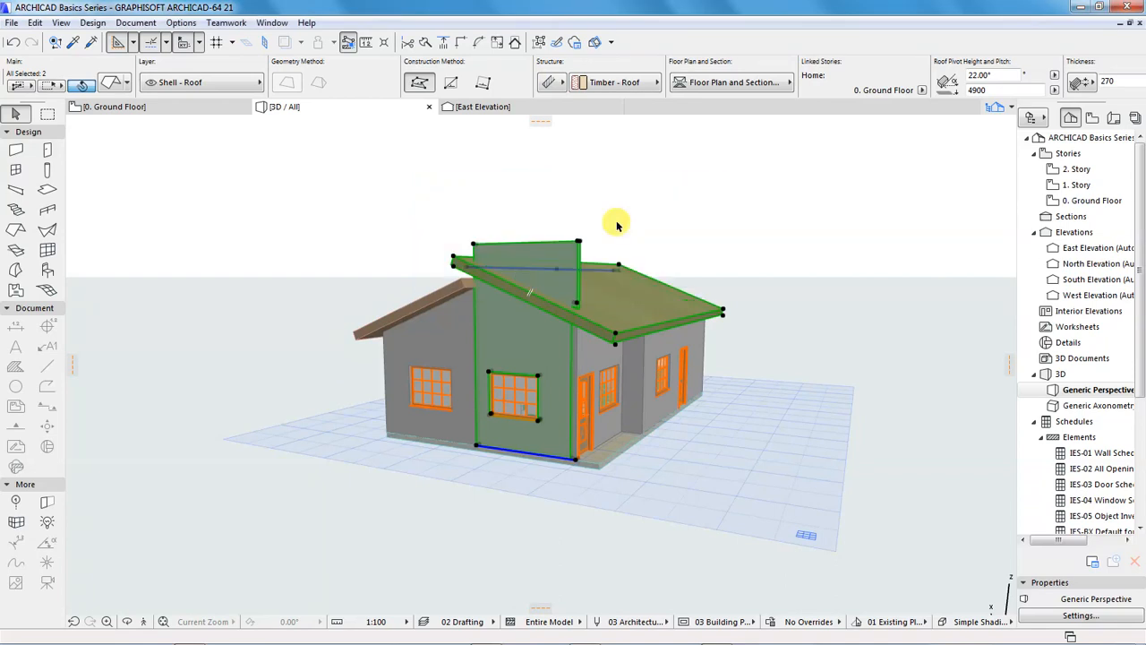
click(620, 183)
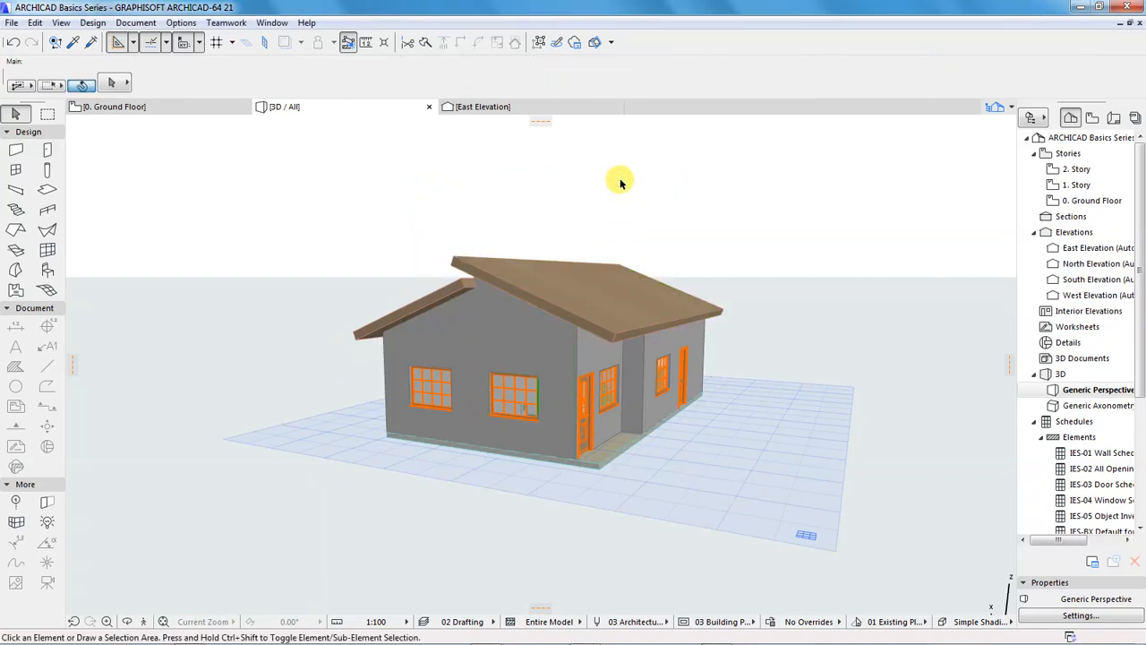
Examine the roof planes, trimmed walls and porch column from all sides of the 3D model
key(o)
mouse_move(456, 375)
mouse_down()
mouse_move(545, 373)
mouse_move(479, 349)
mouse_move(422, 358)
mouse_move(384, 389)
mouse_move(461, 350)
mouse_move(679, 341)
mouse_up()
scroll(724, 317, down, 2)
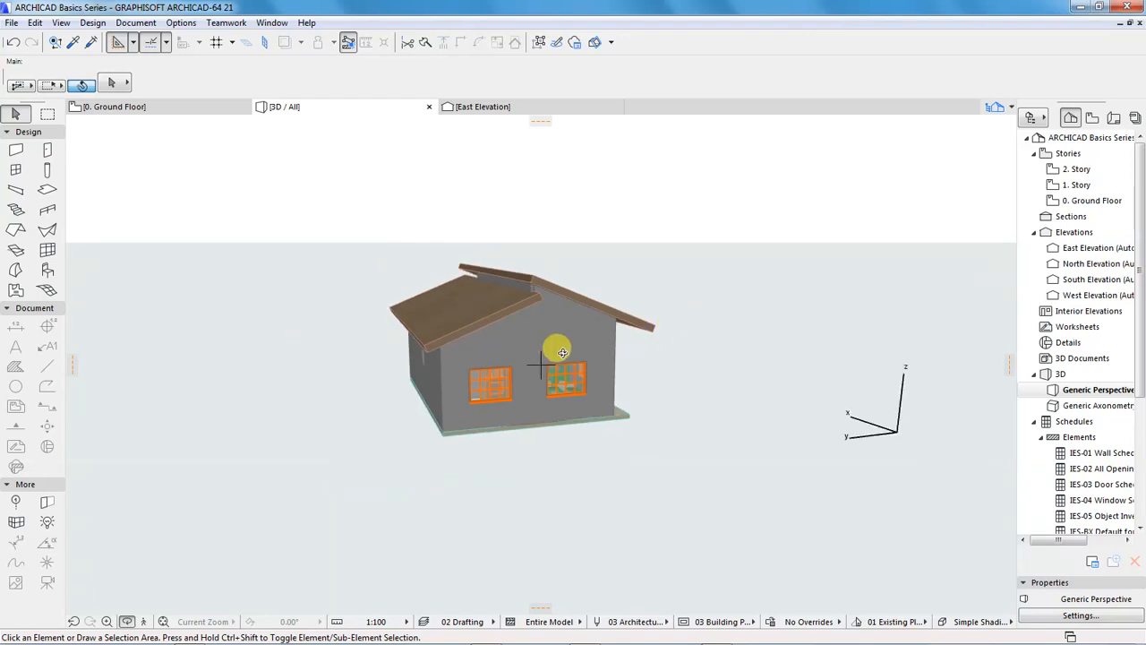
drag(390, 364, 594, 373)
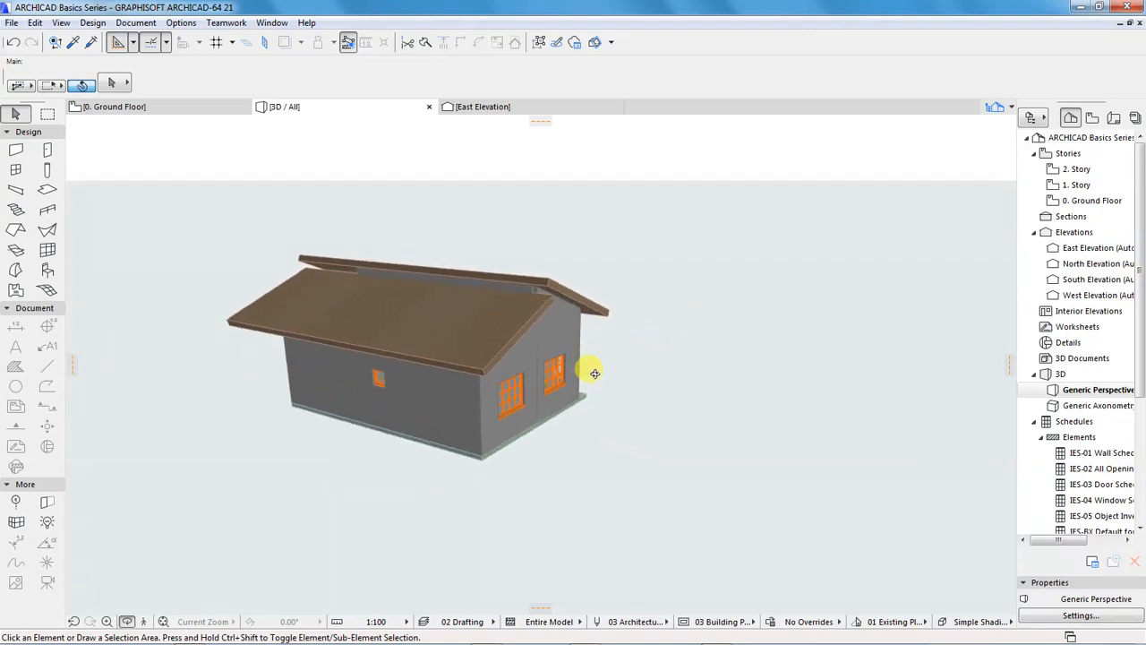
drag(657, 320, 327, 357)
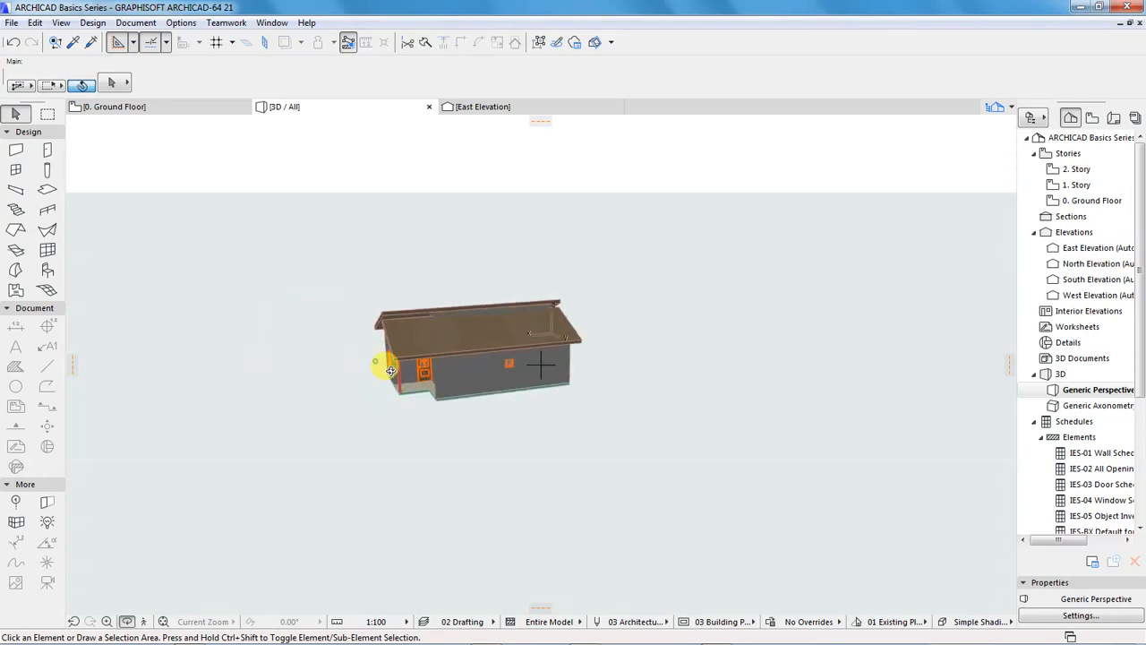
drag(391, 370, 598, 327)
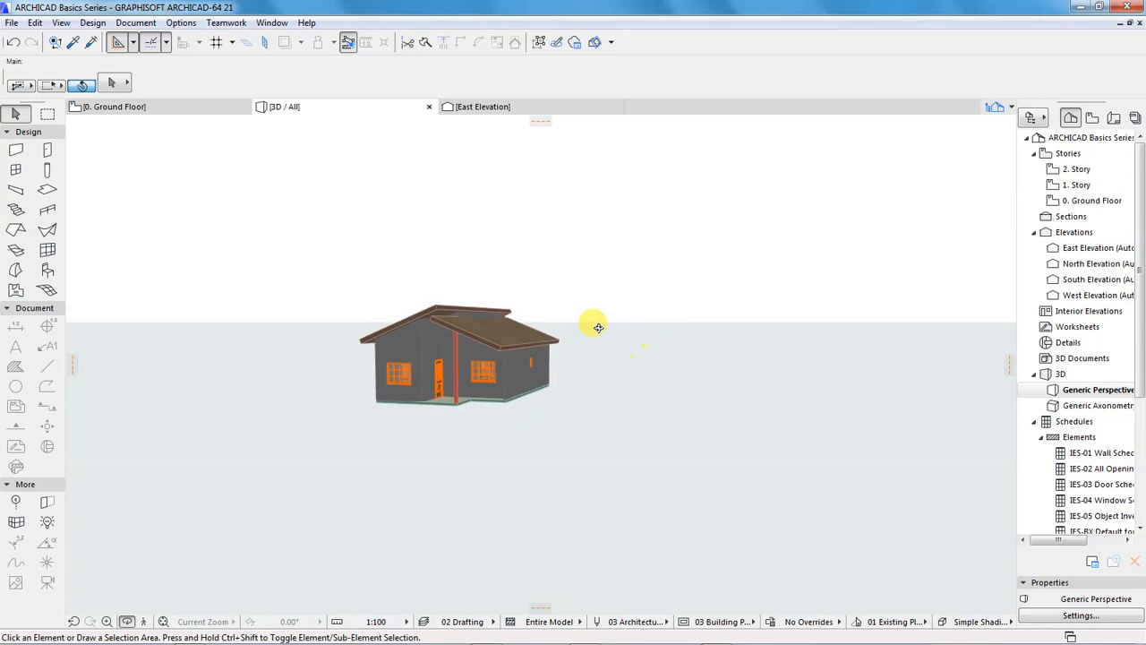
scroll(439, 331, up, 2)
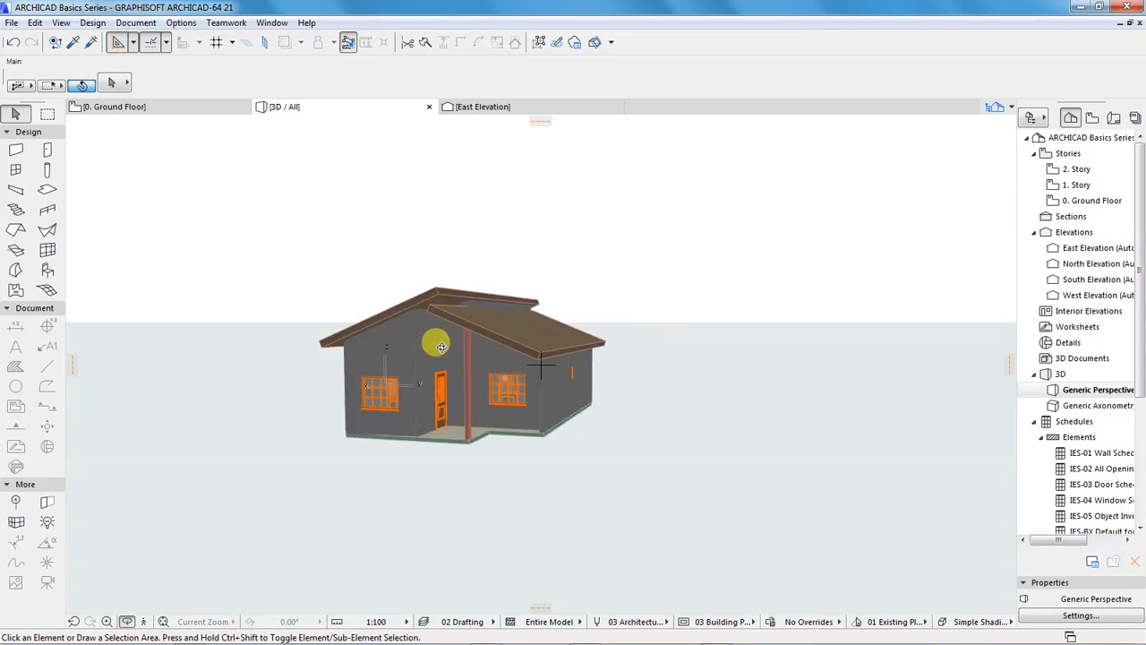
drag(537, 469, 466, 420)
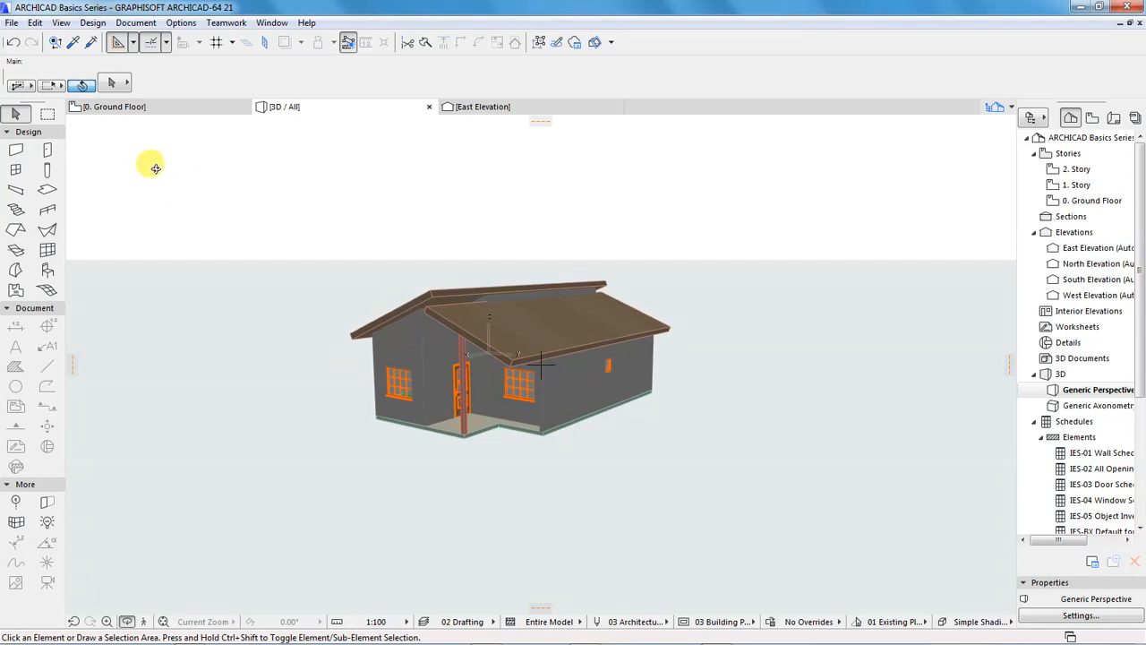
Remove the heavy blue line drawn along the ridge on the Ground Floor plan
click(146, 106)
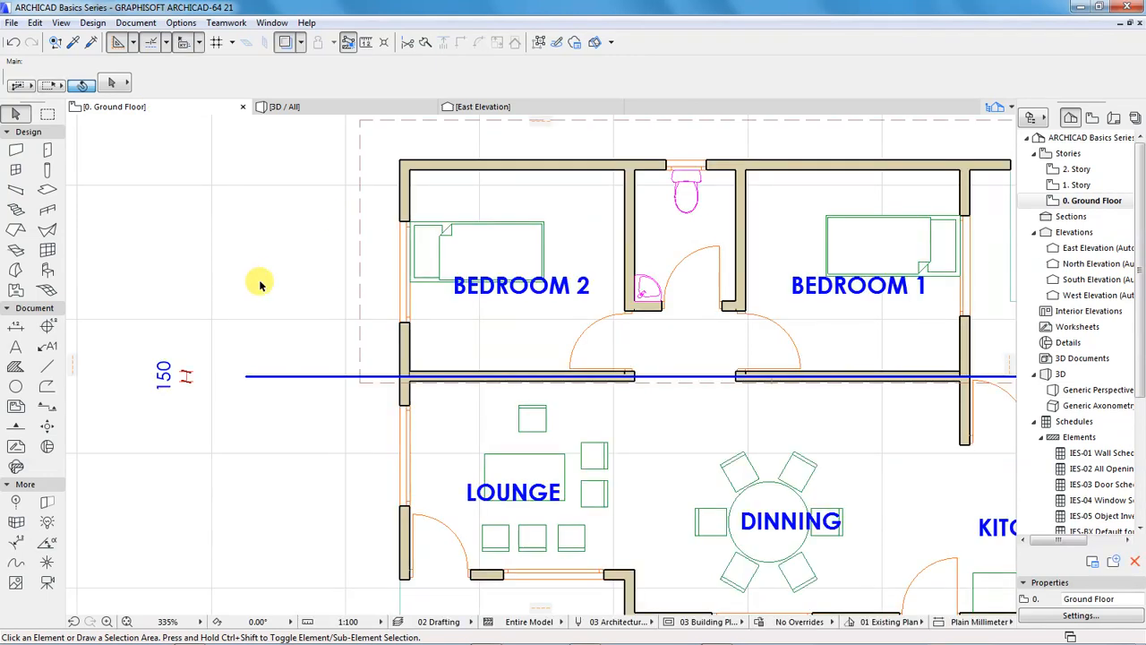
scroll(184, 225, down, 5)
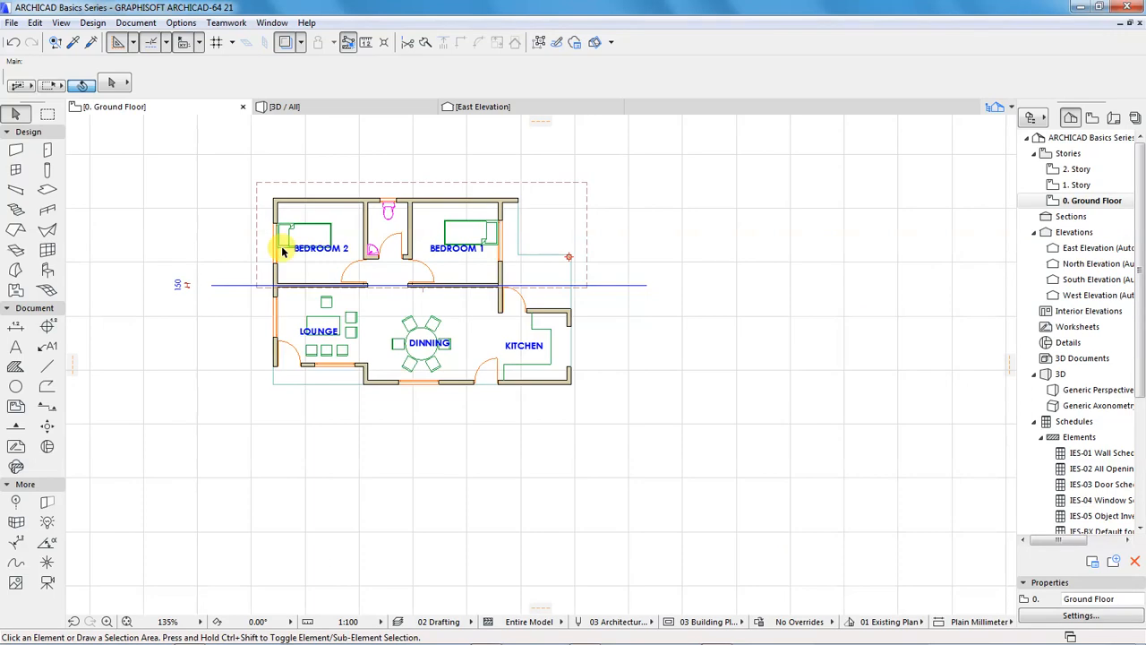
scroll(327, 209, up, 3)
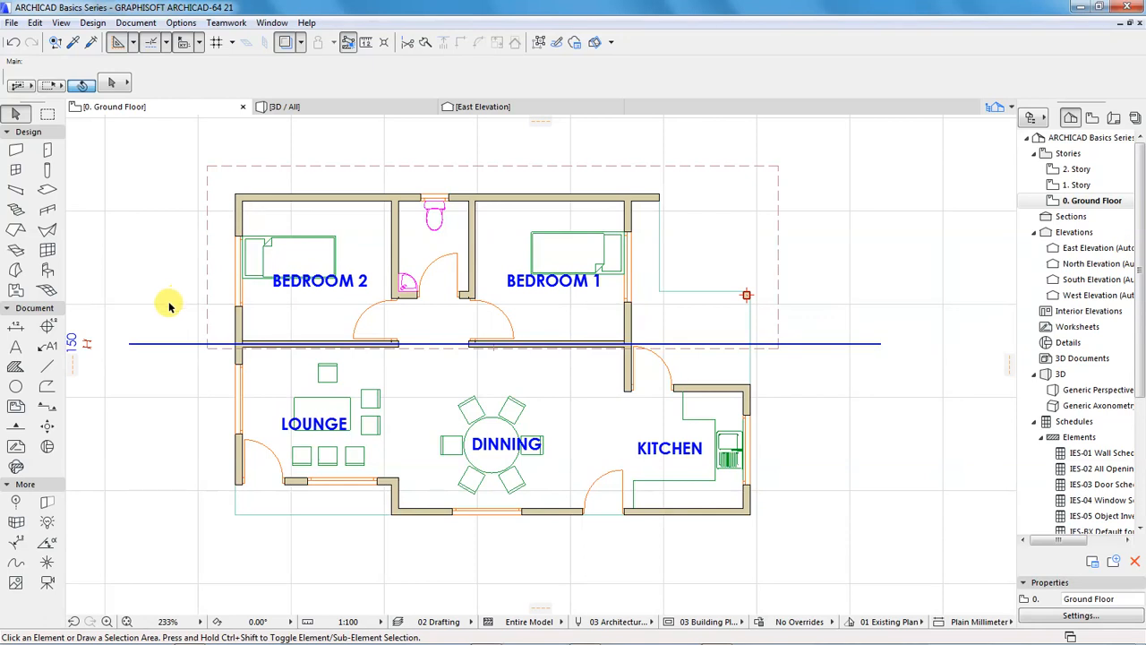
scroll(405, 332, down, 2)
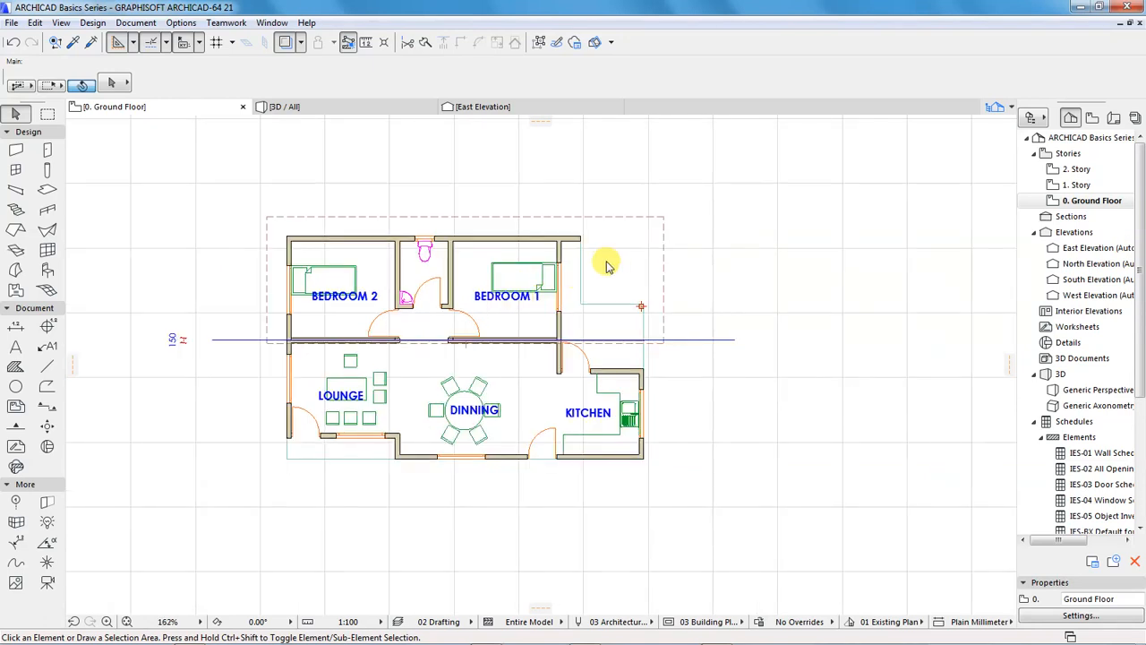
scroll(622, 250, up, 2)
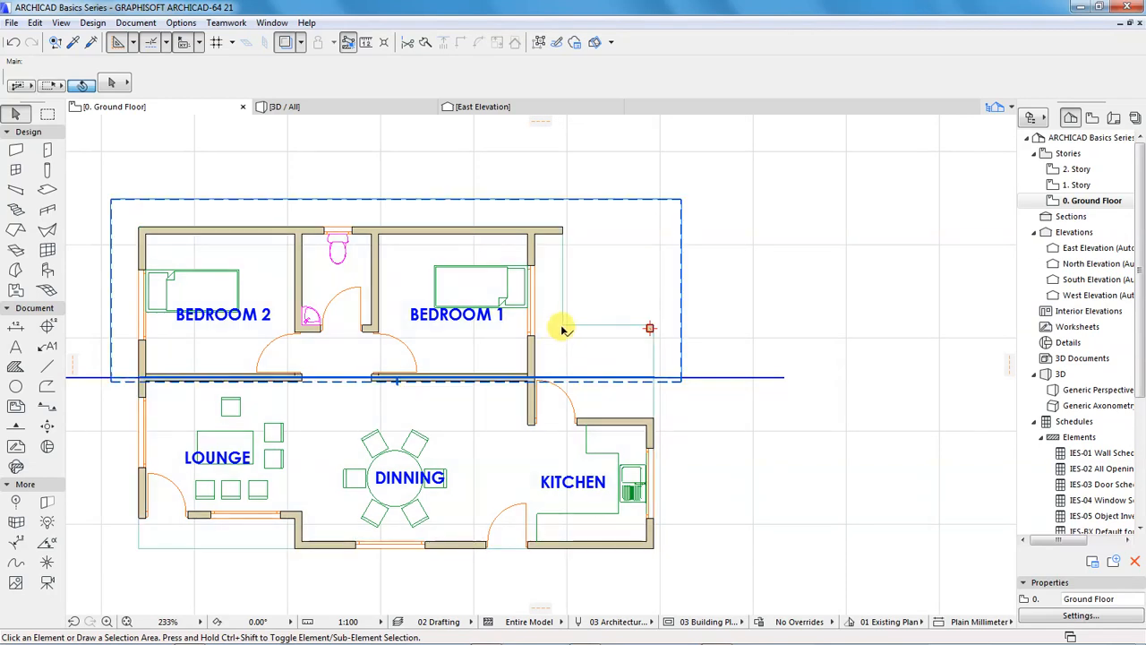
click(782, 379)
click(793, 410)
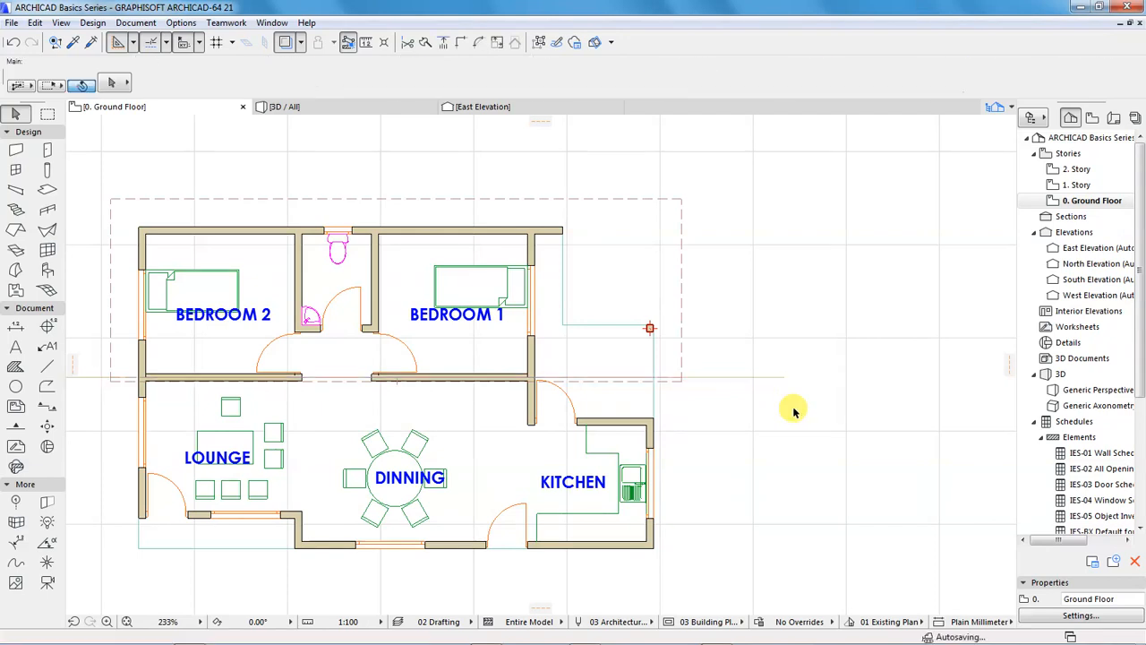
Move the floor slab's inner corner outside Bedroom 1 out to line up with the north wall and kitchen's east face, and return to 3D
click(596, 327)
scroll(544, 354, up, 2)
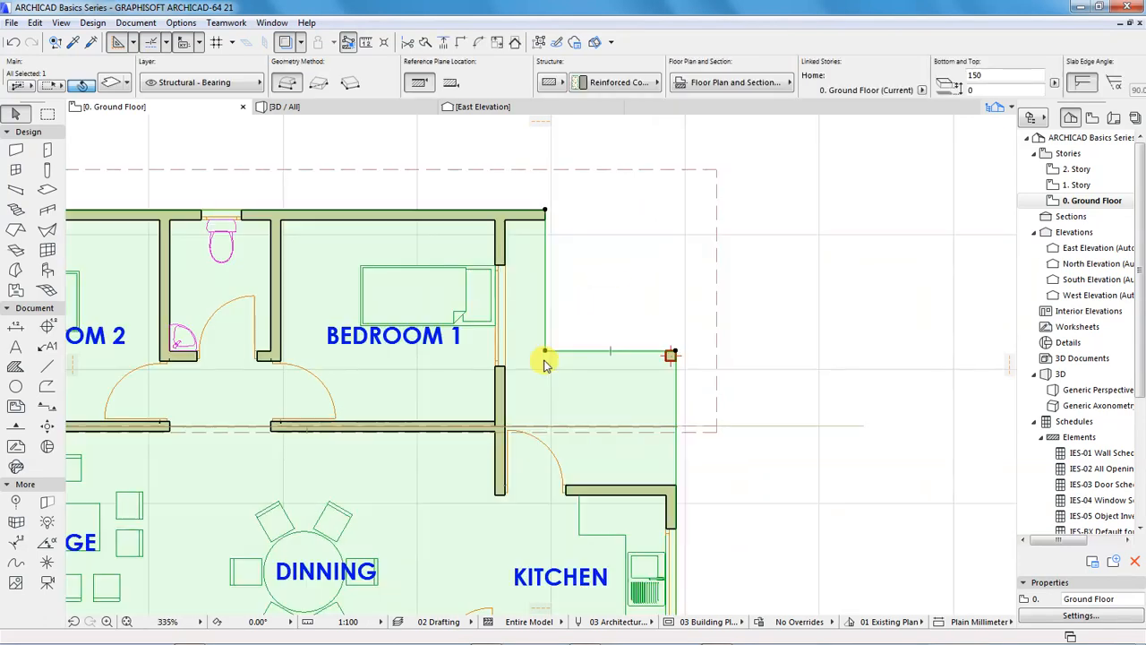
click(544, 354)
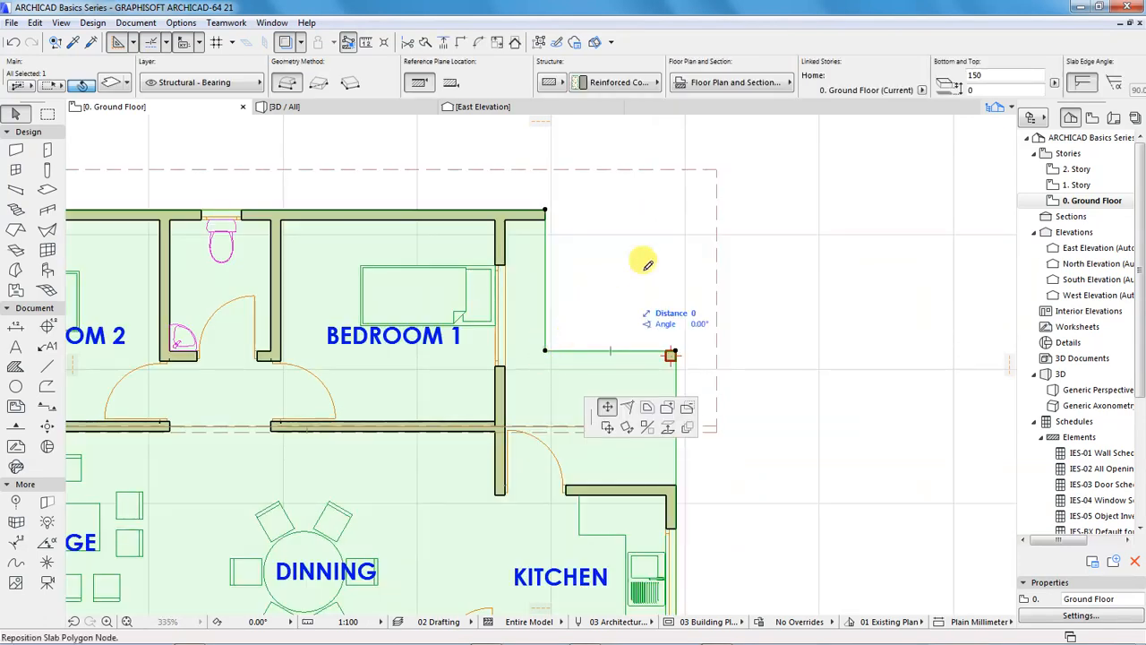
click(674, 212)
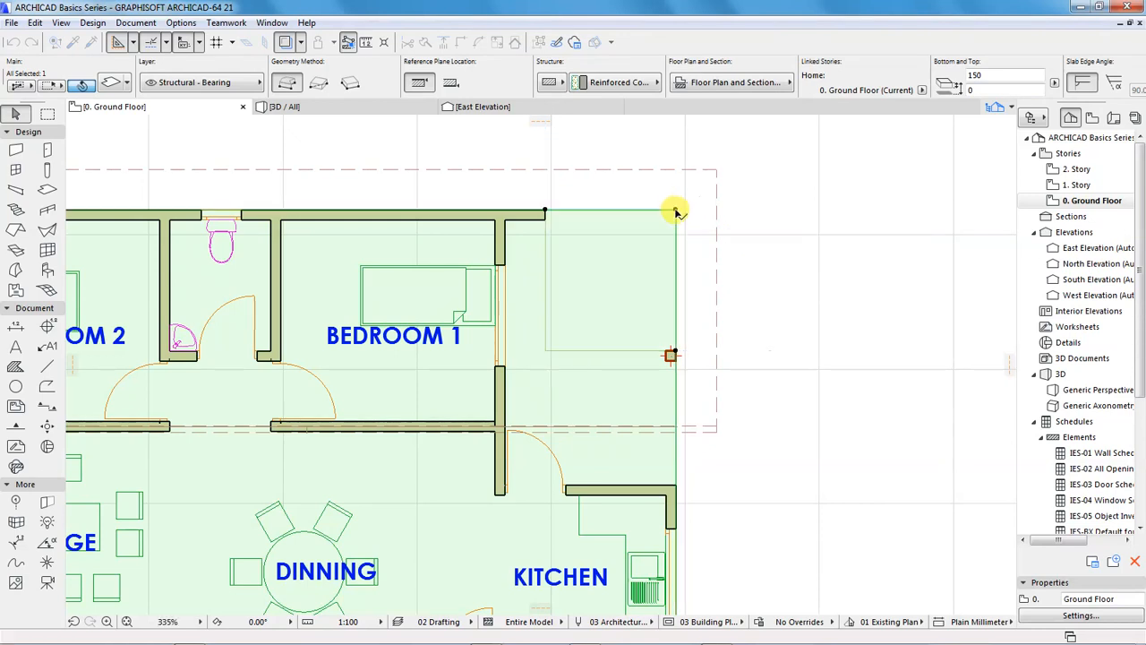
click(793, 248)
click(338, 109)
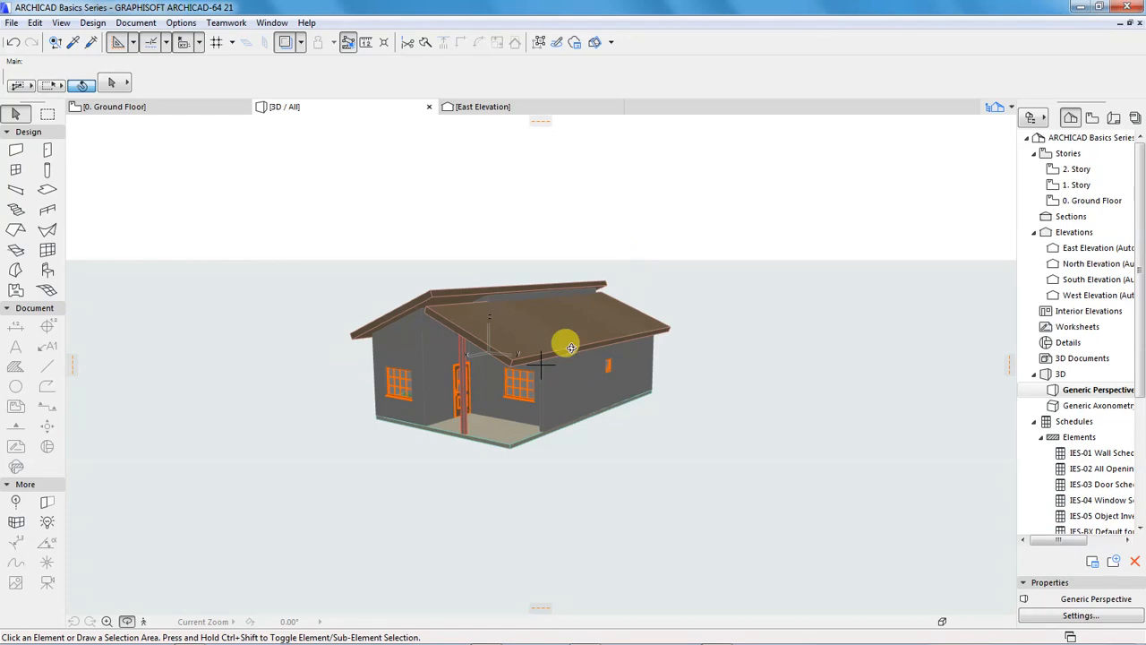
Select both the south and north roof planes in the 3D view and open their shared selection settings
shift+middle_drag(529, 436, 512, 410)
scroll(512, 409, up, 4)
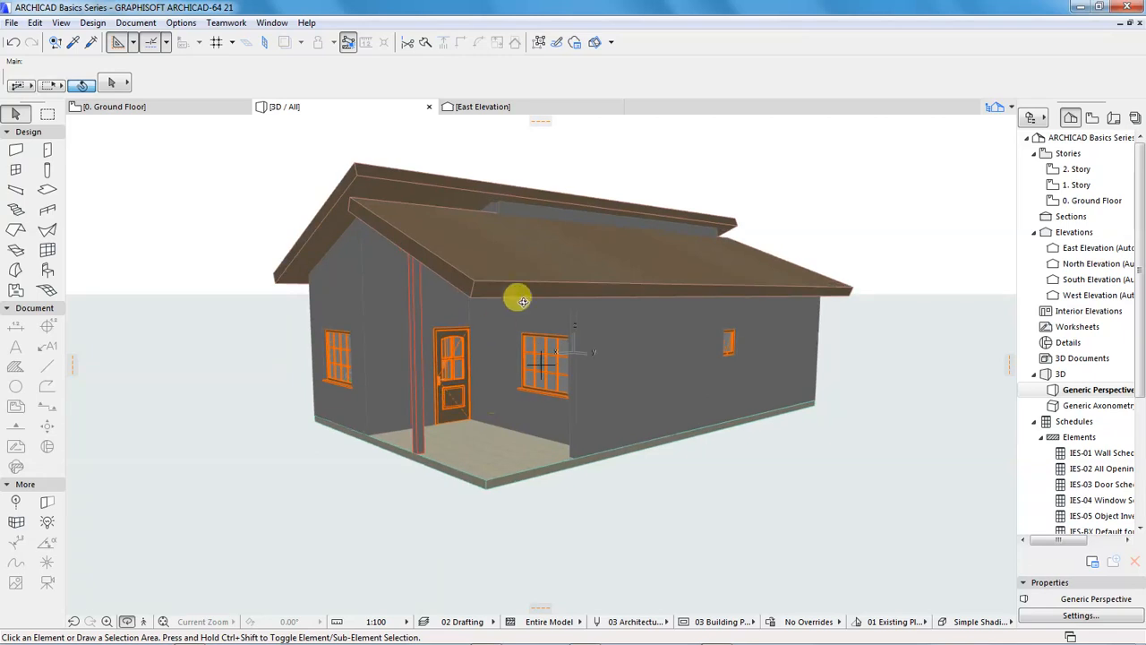
scroll(478, 191, up, 2)
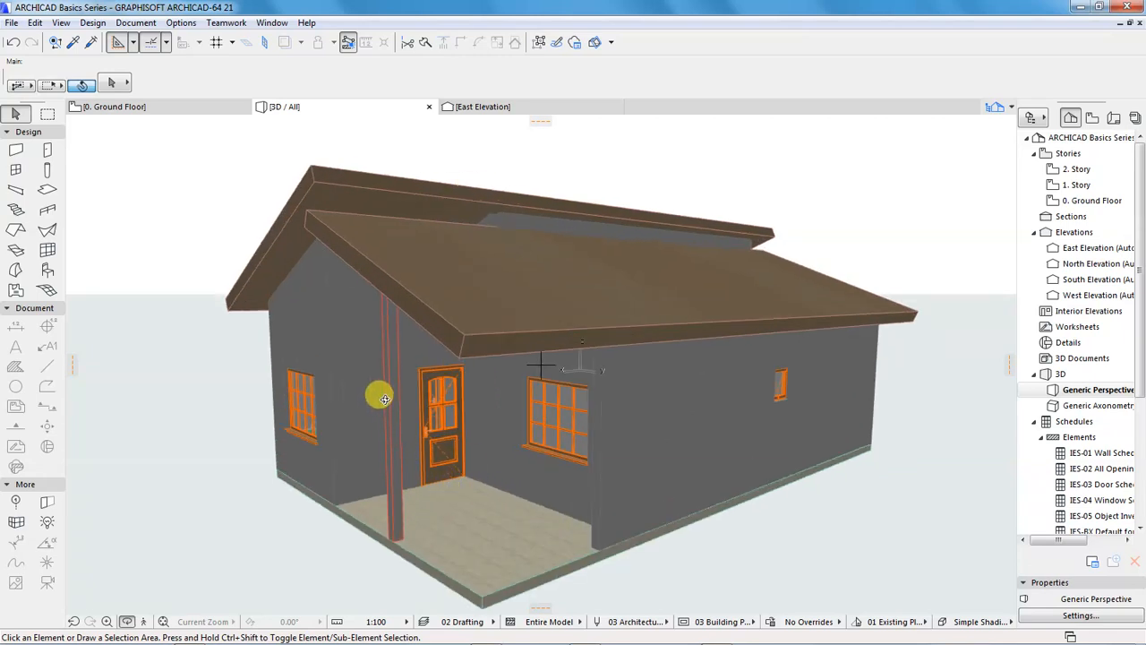
scroll(381, 392, down, 2)
shift+middle_drag(349, 414, 428, 352)
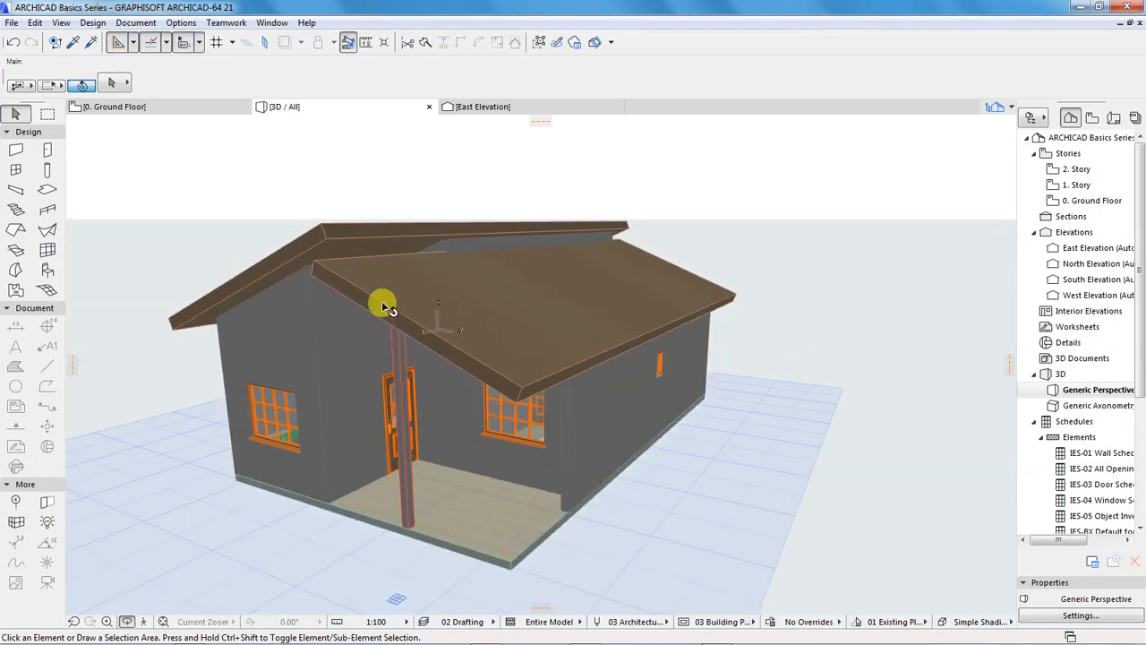
click(353, 273)
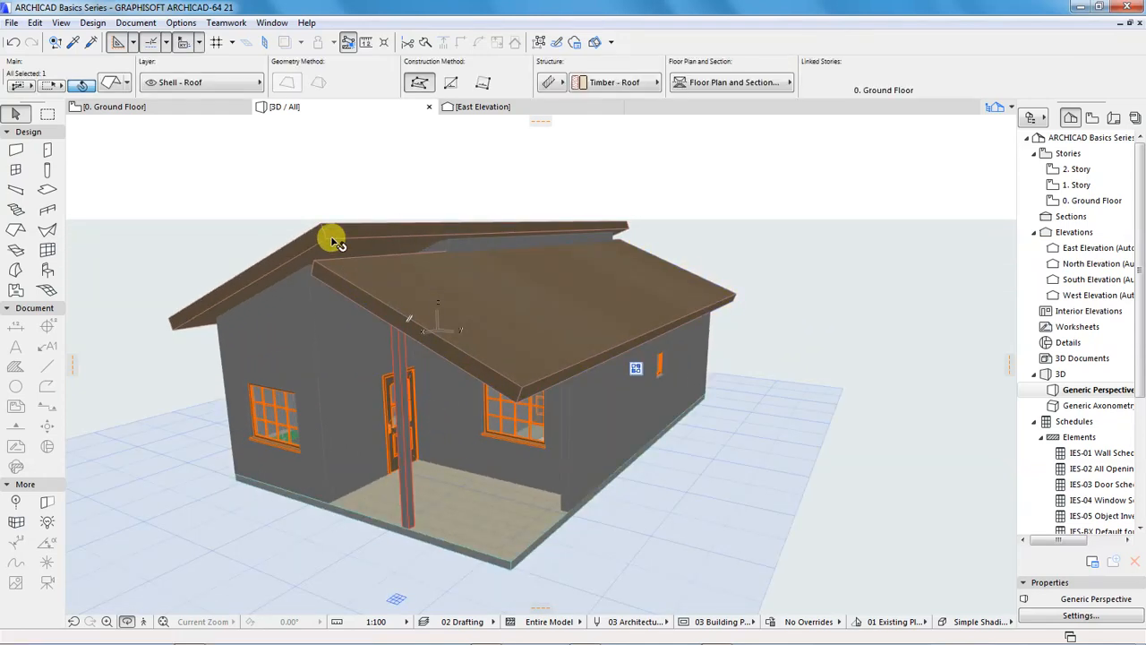
shift+click(326, 240)
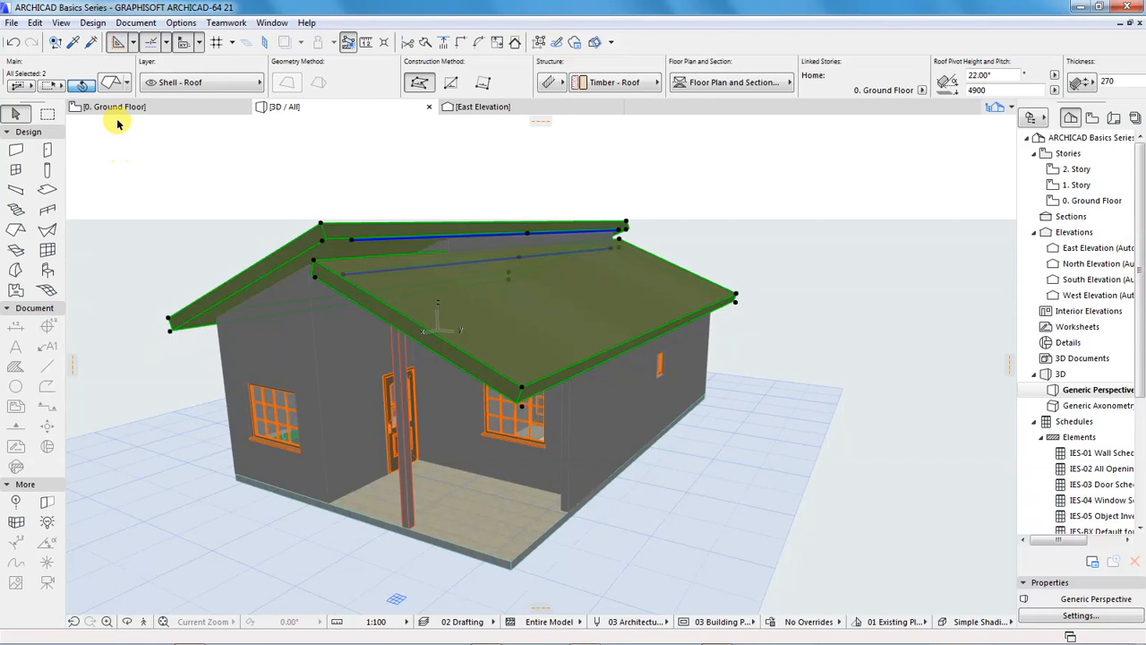
key(ctrl+t)
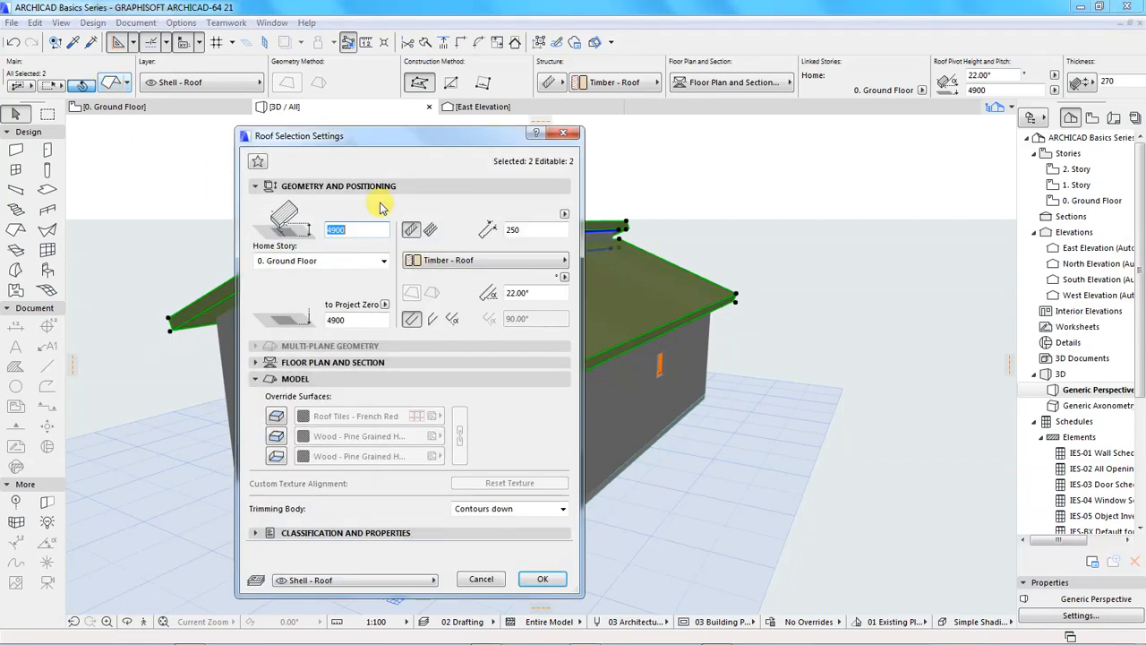
drag(401, 140, 497, 101)
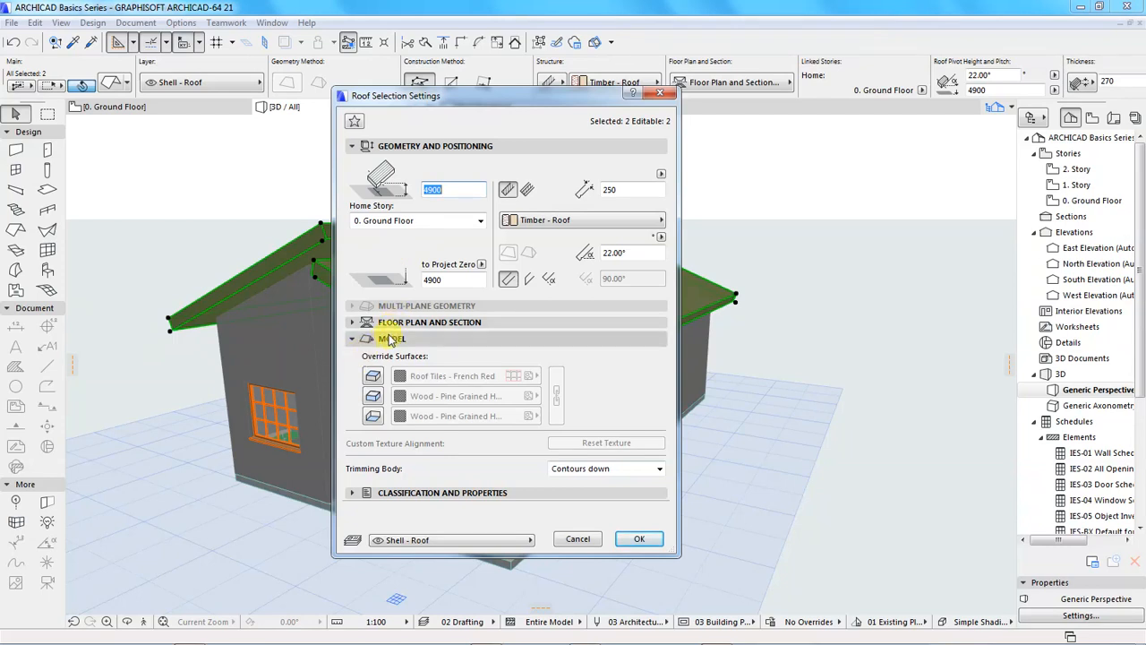
Enable the top, edge and bottom surface overrides for both roofs and set the top surface to Roof Tiles - French Brown
click(389, 339)
click(385, 337)
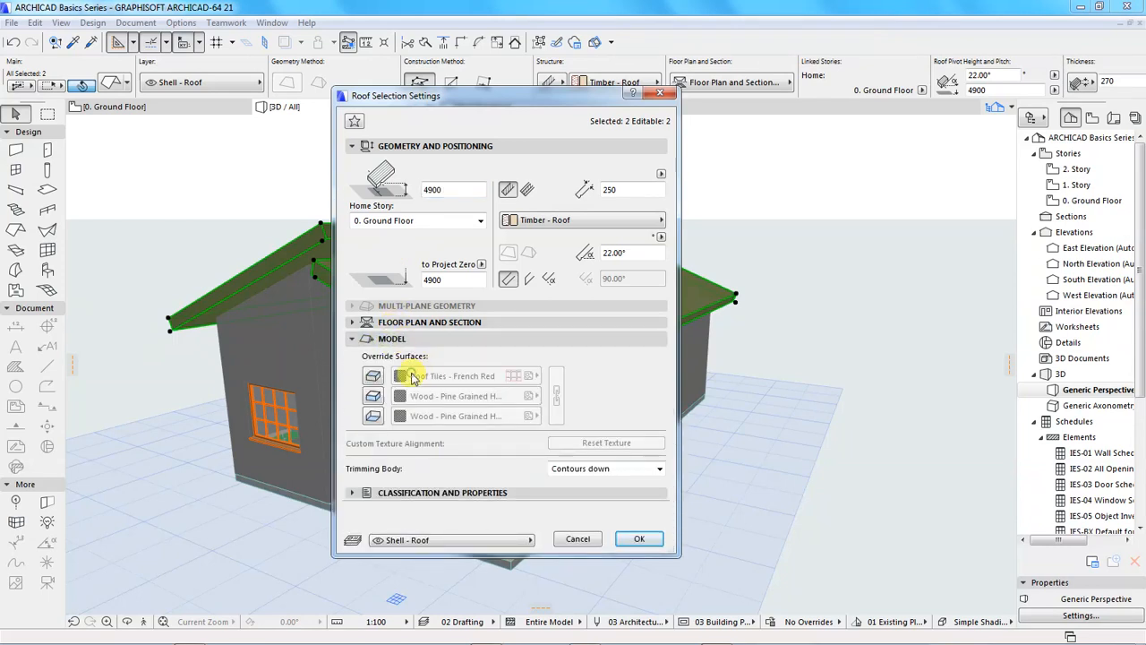
click(373, 376)
click(373, 395)
click(373, 415)
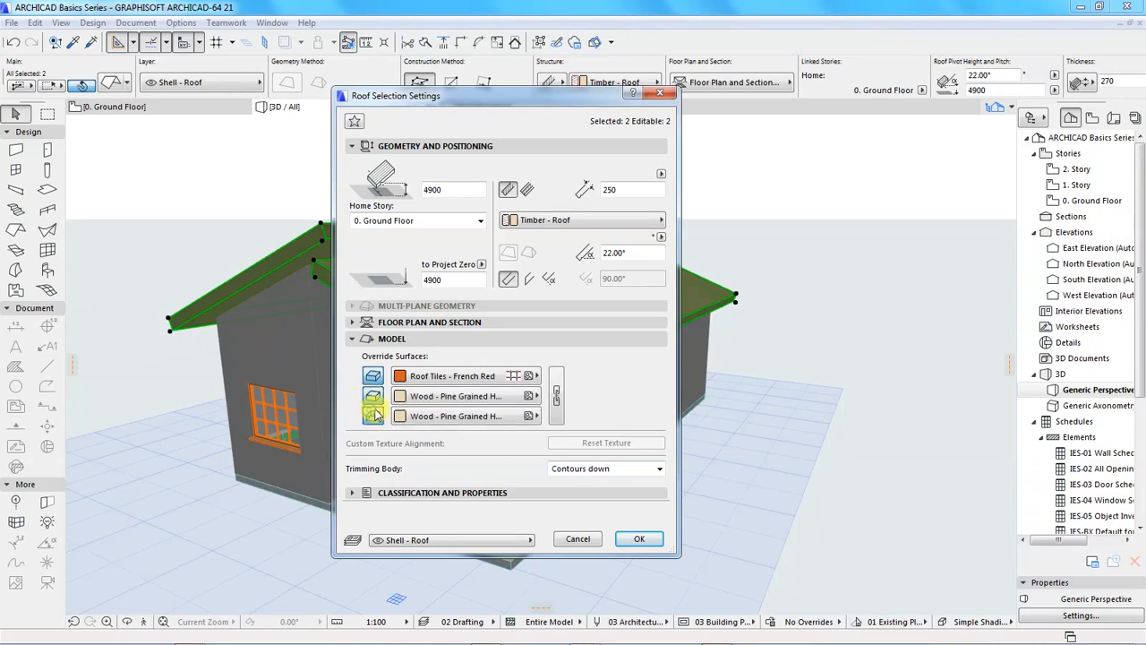
click(435, 377)
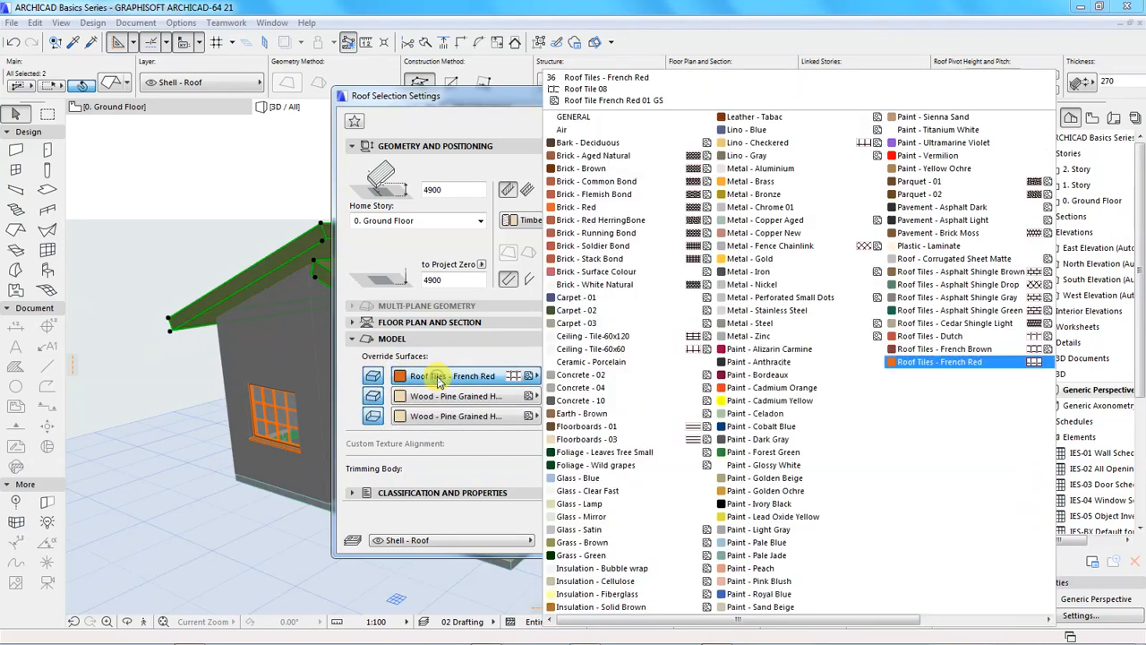
click(934, 350)
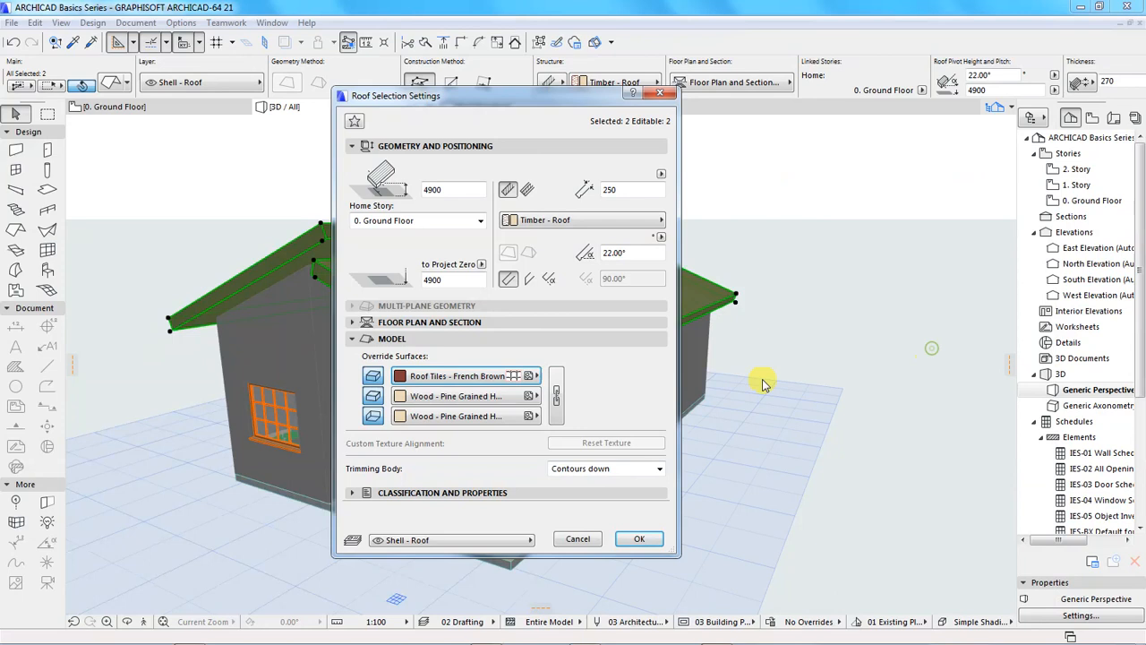
Set the edge and bottom surfaces of both roofs to Paint - Titanium White, apply the settings and clear the selection
click(437, 401)
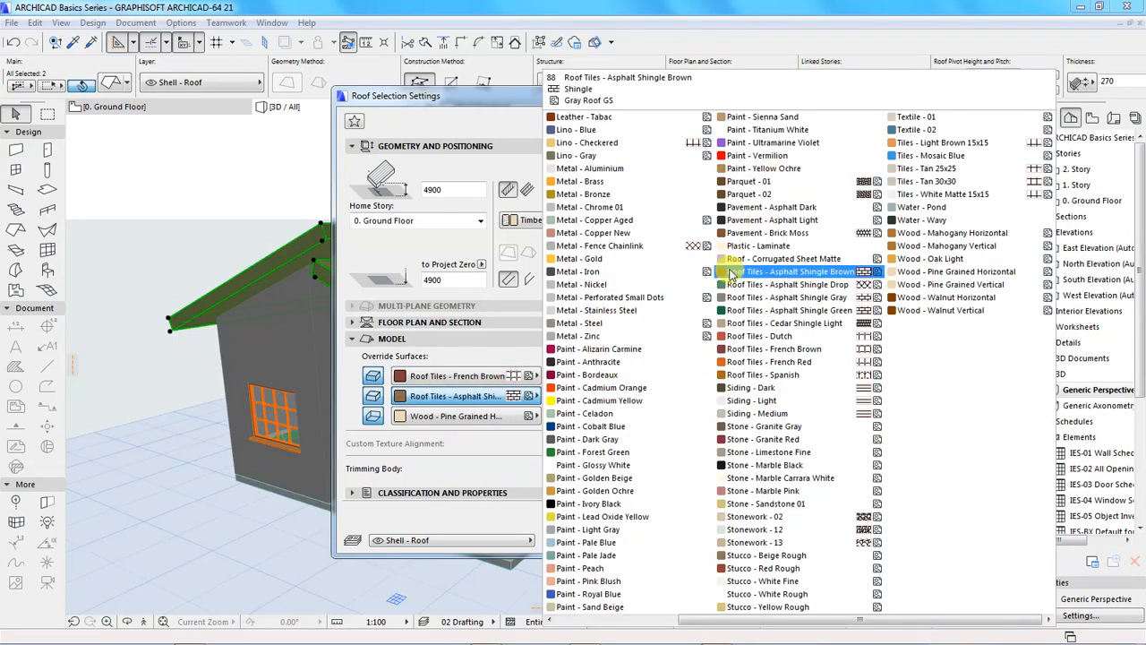
click(752, 139)
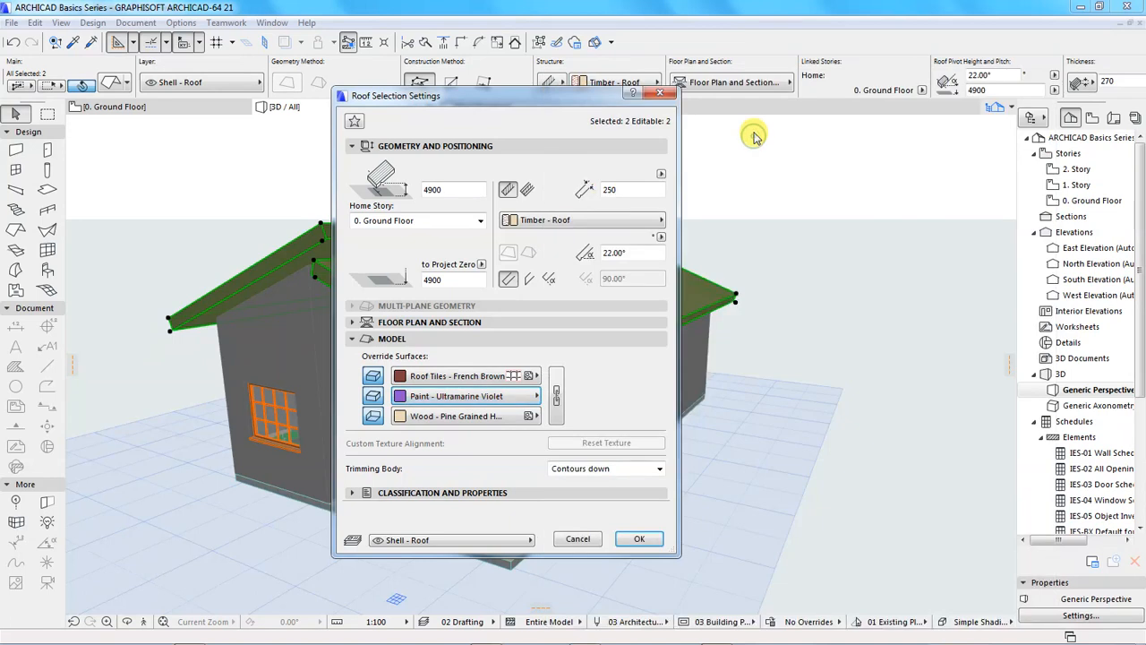
click(453, 401)
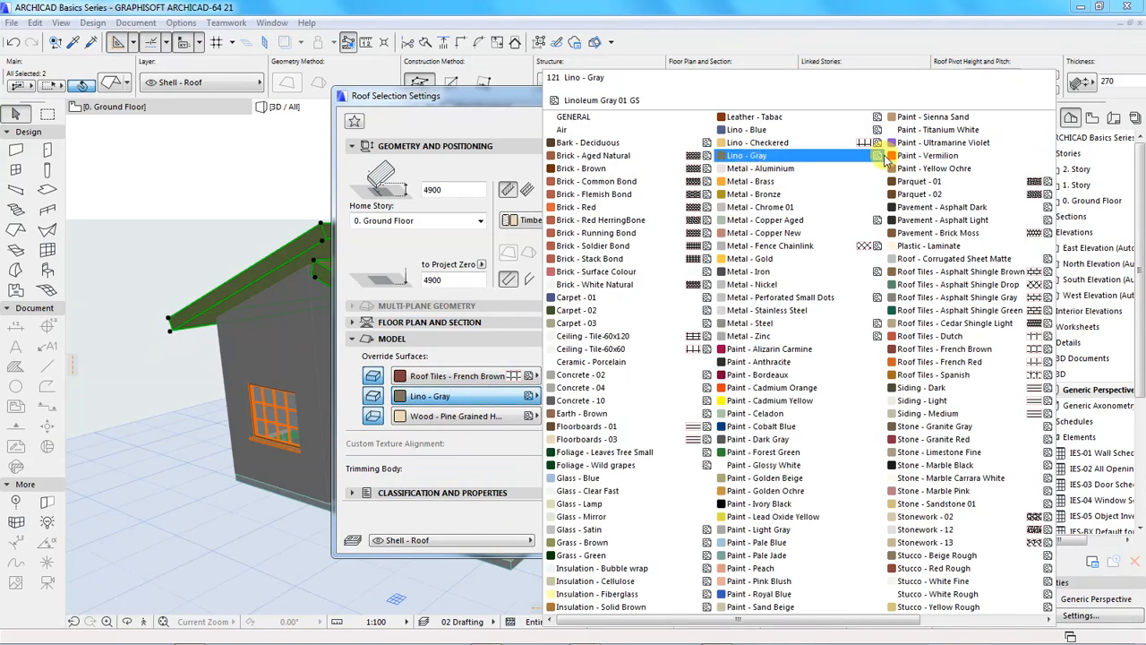
click(934, 126)
click(461, 416)
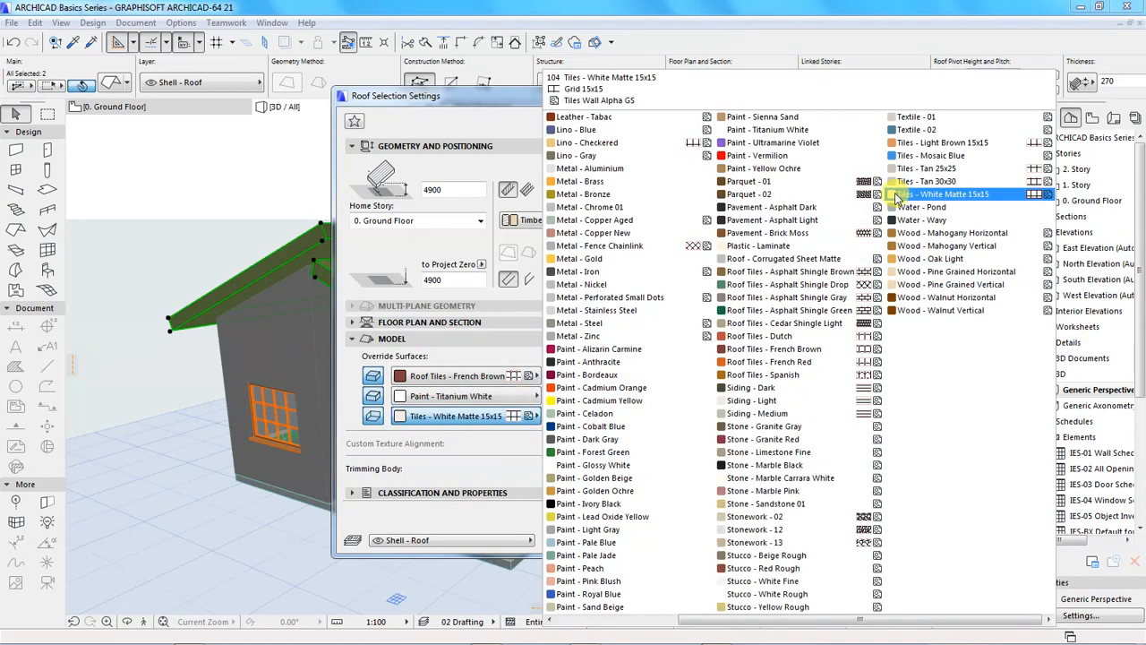
click(752, 130)
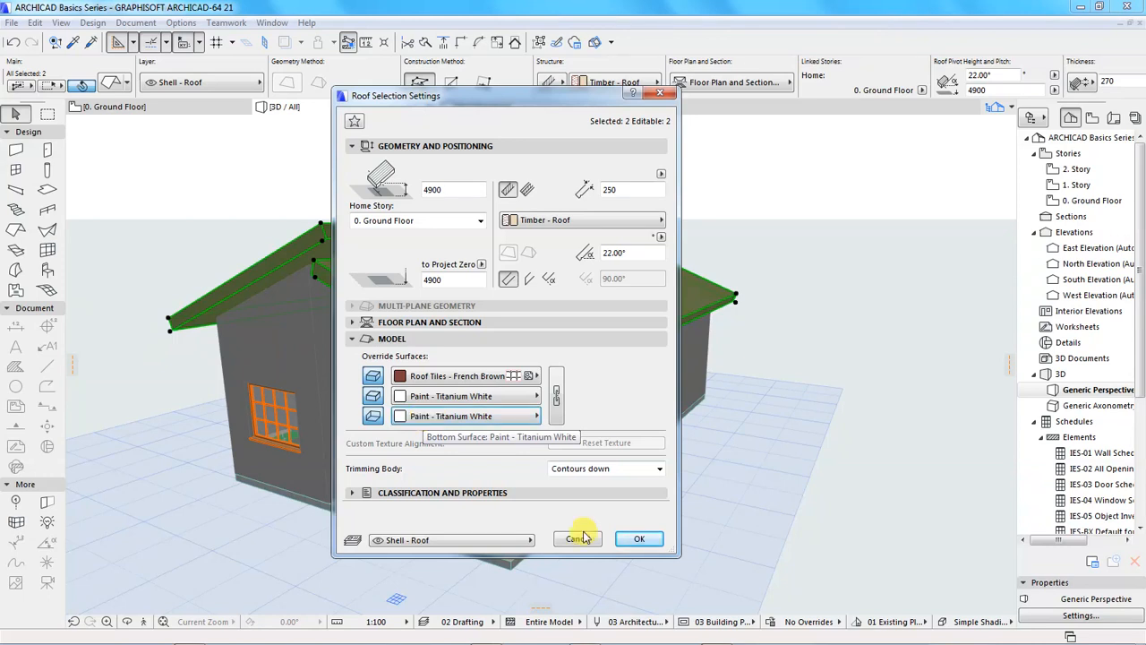
click(636, 540)
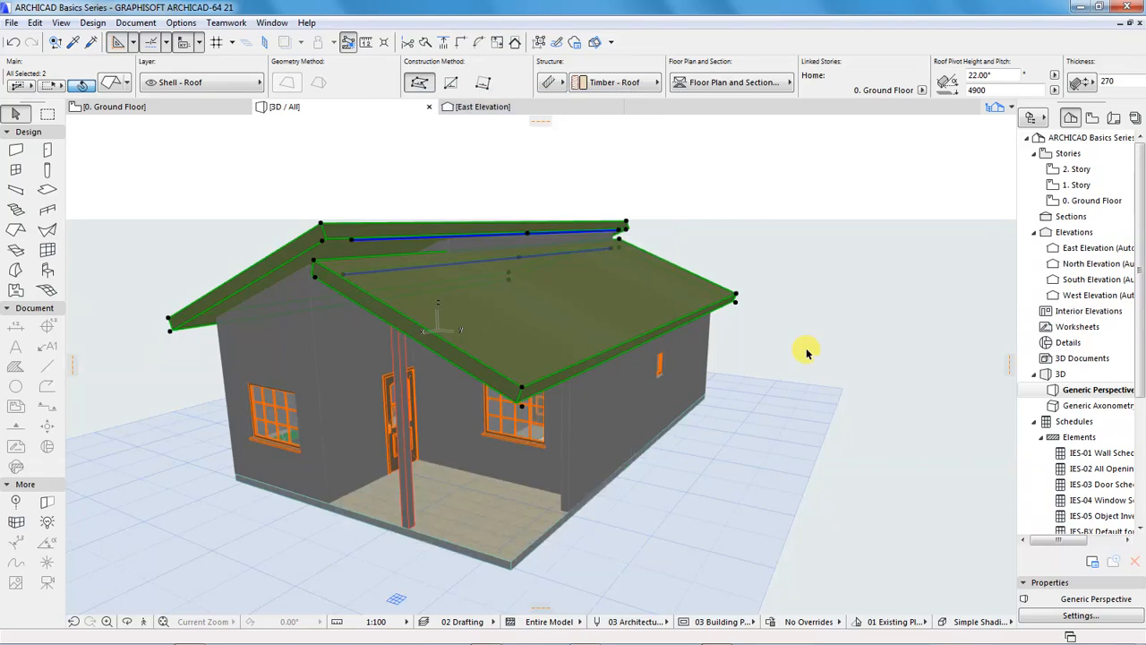
click(779, 187)
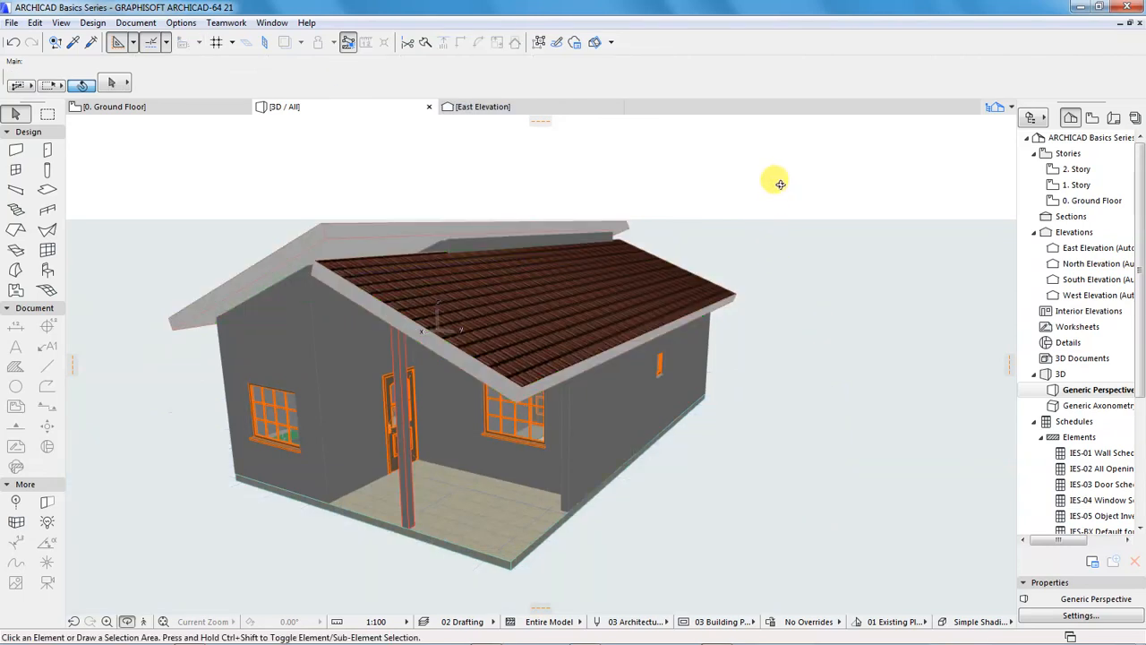
Examine the tiled roof surfaces, white edges and undersides from several sides of the 3D model
shift+middle_drag(834, 334, 776, 337)
scroll(669, 289, up, 4)
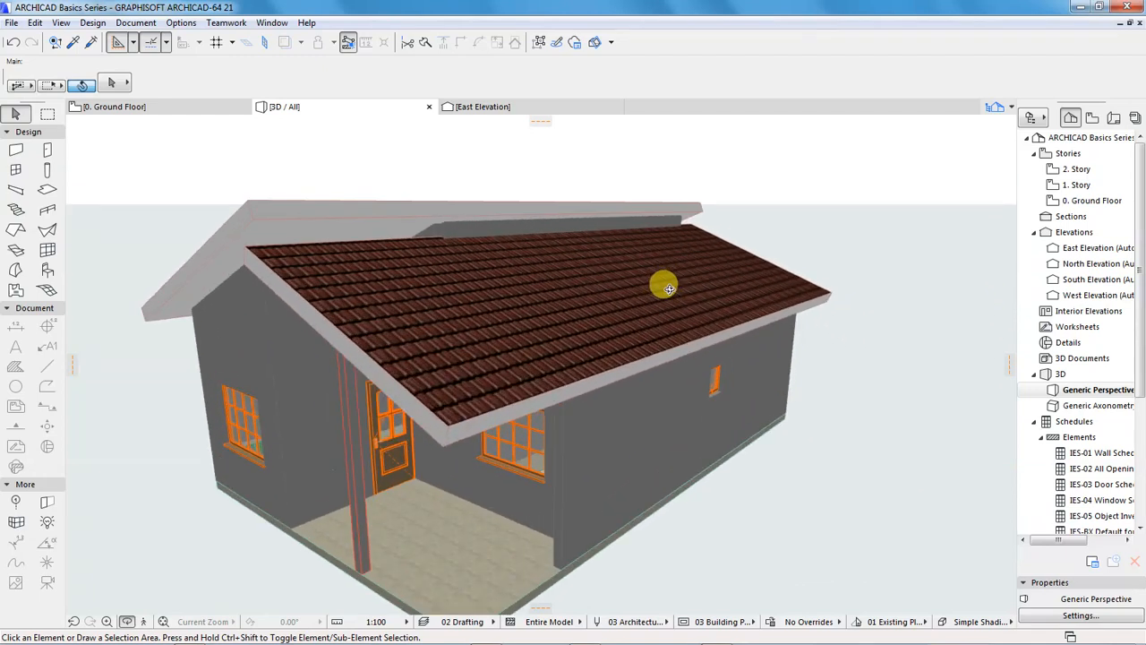
shift+middle_drag(767, 263, 603, 281)
scroll(289, 295, down, 2)
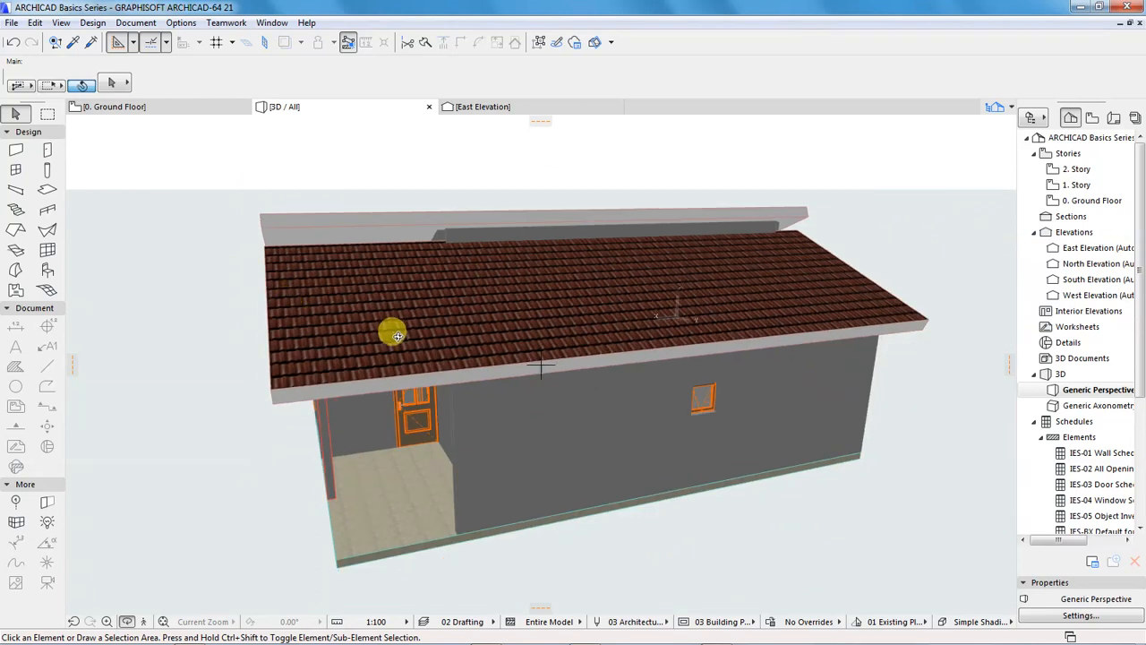
shift+middle_drag(391, 337, 441, 385)
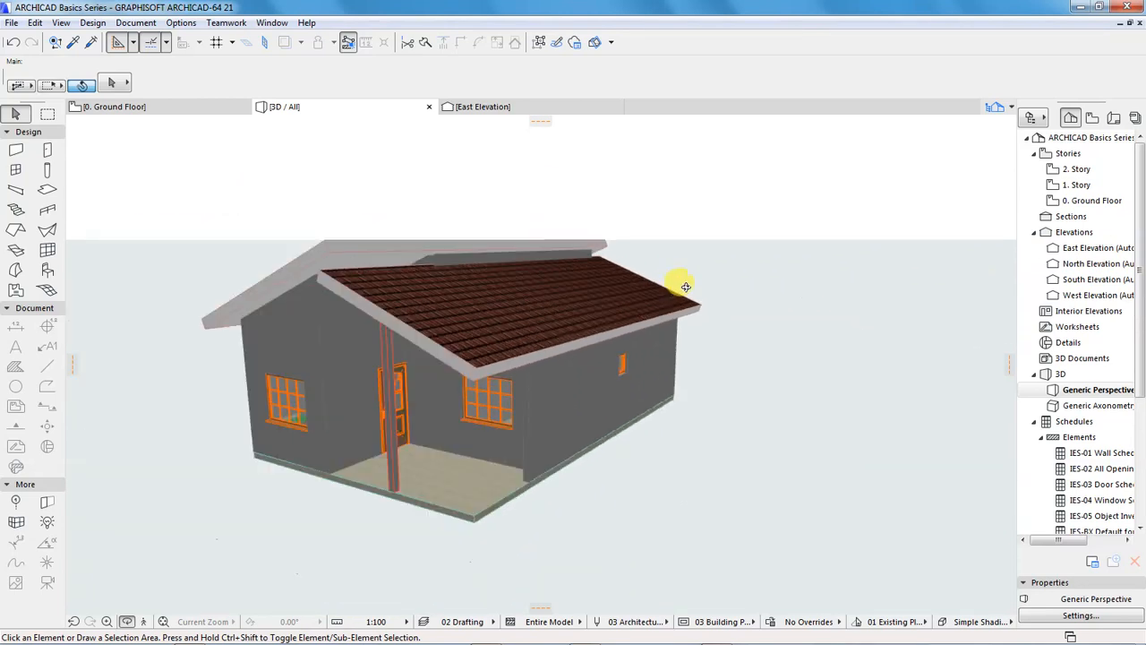
shift+middle_drag(301, 388, 696, 287)
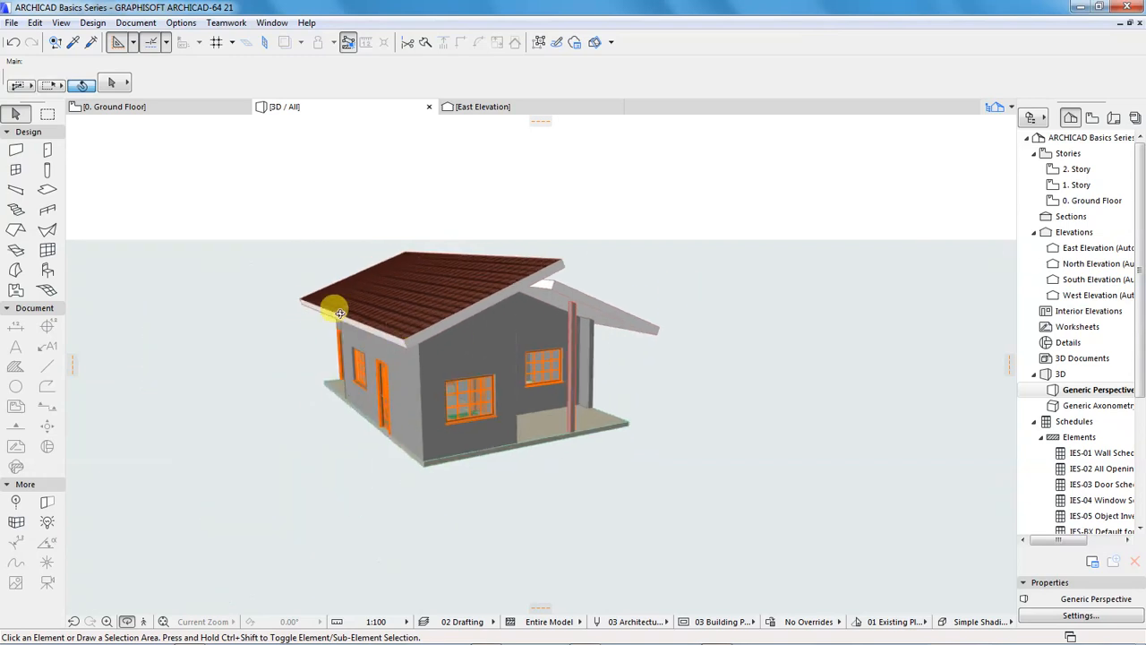
shift+middle_drag(418, 352, 258, 305)
shift+middle_drag(651, 303, 418, 313)
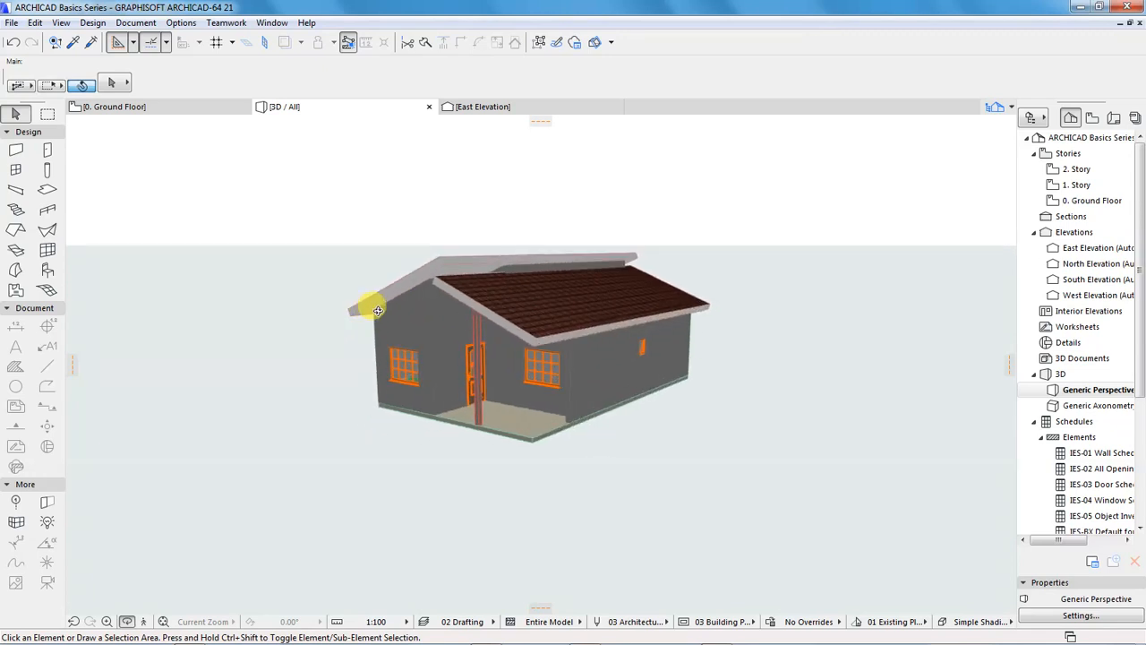
scroll(455, 299, up, 3)
scroll(505, 304, up, 2)
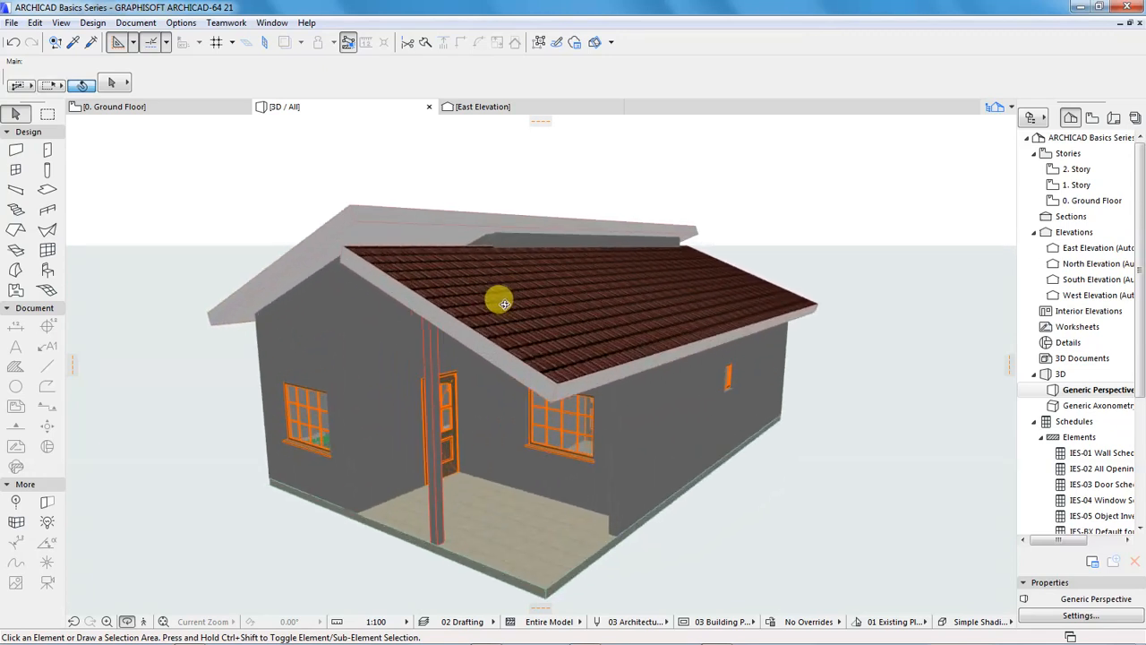